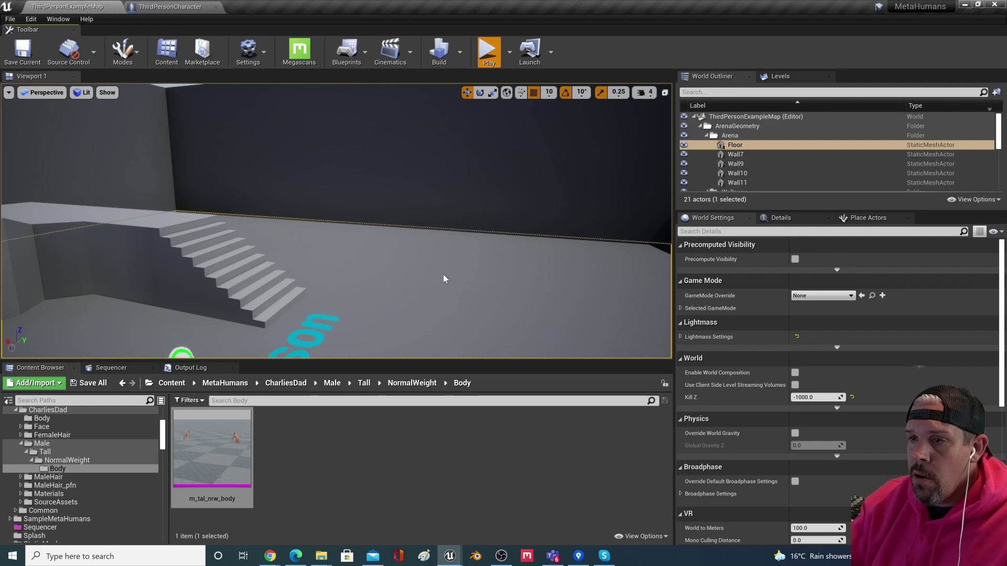
Step: Play-test the level by running and jumping with the MetaHuman character, and end the play session
key("w")
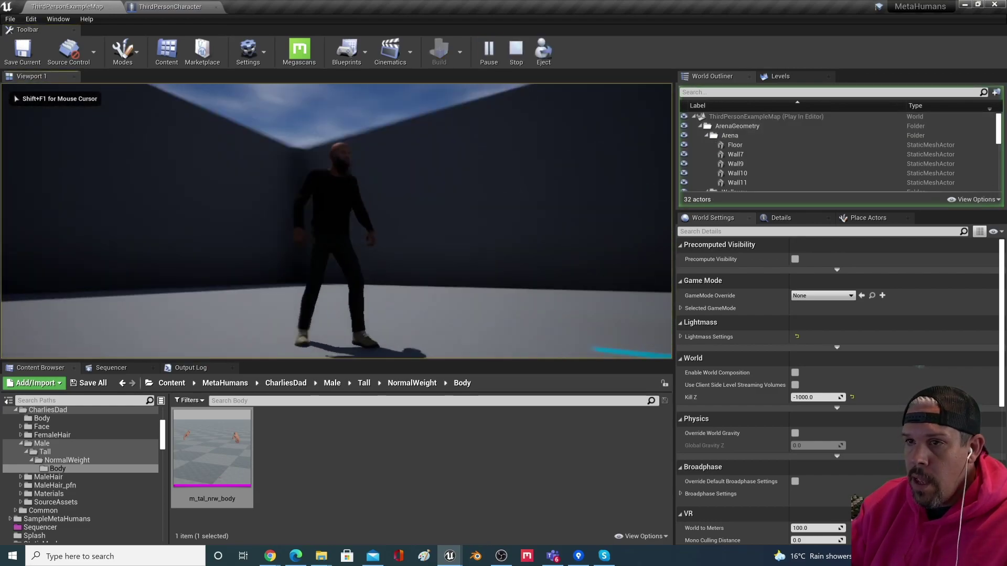
key("w")
key("space")
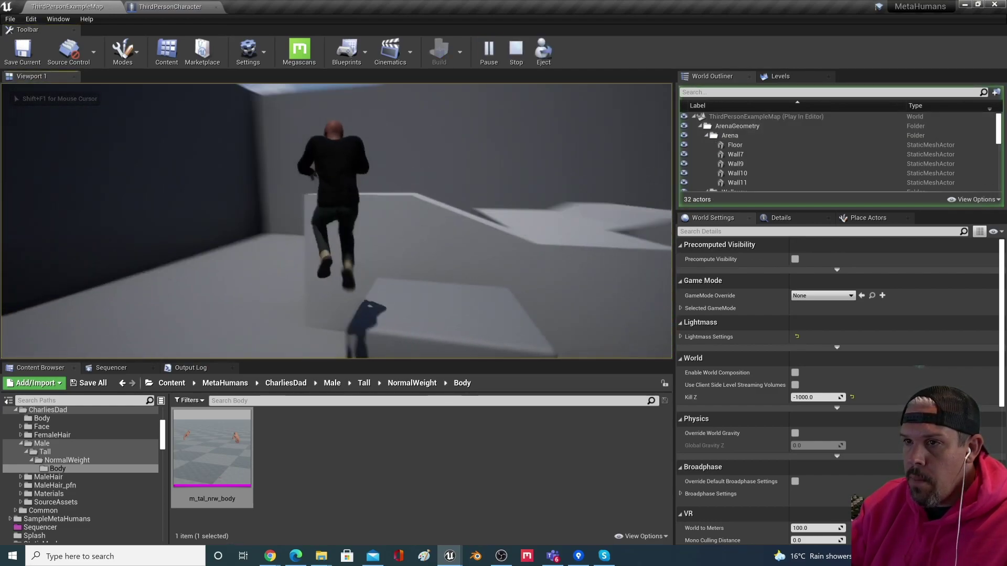
key("w")
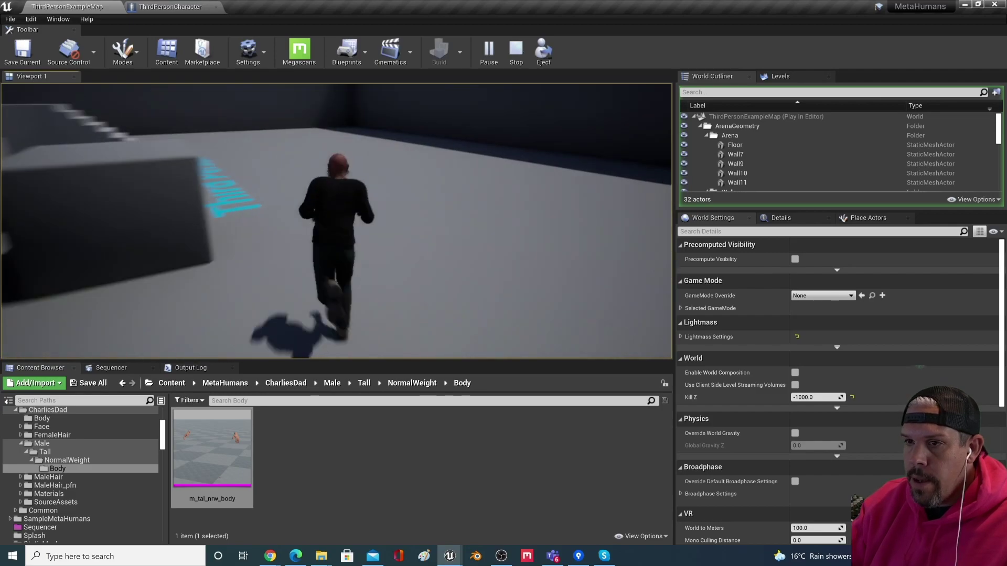
key("w")
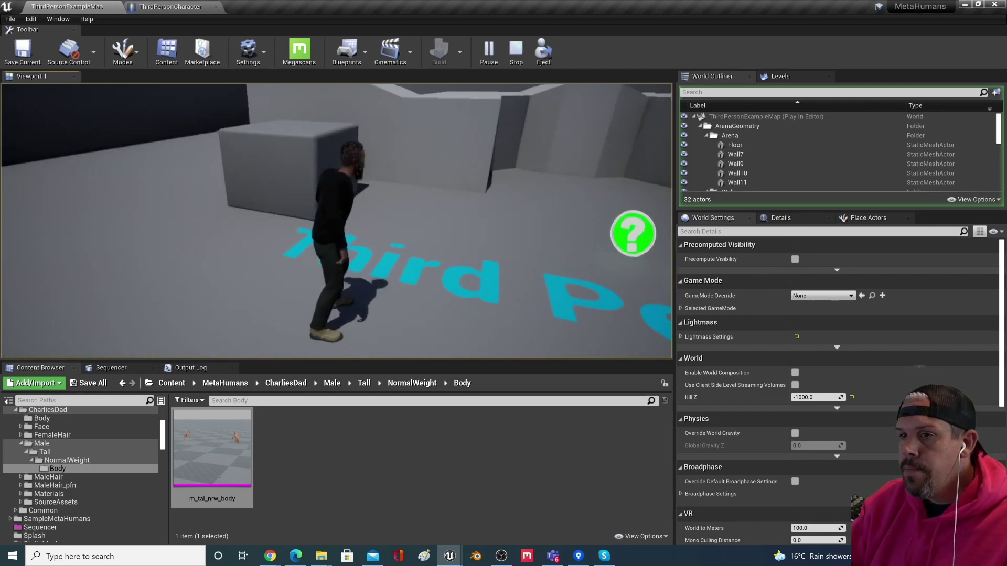
key("Escape")
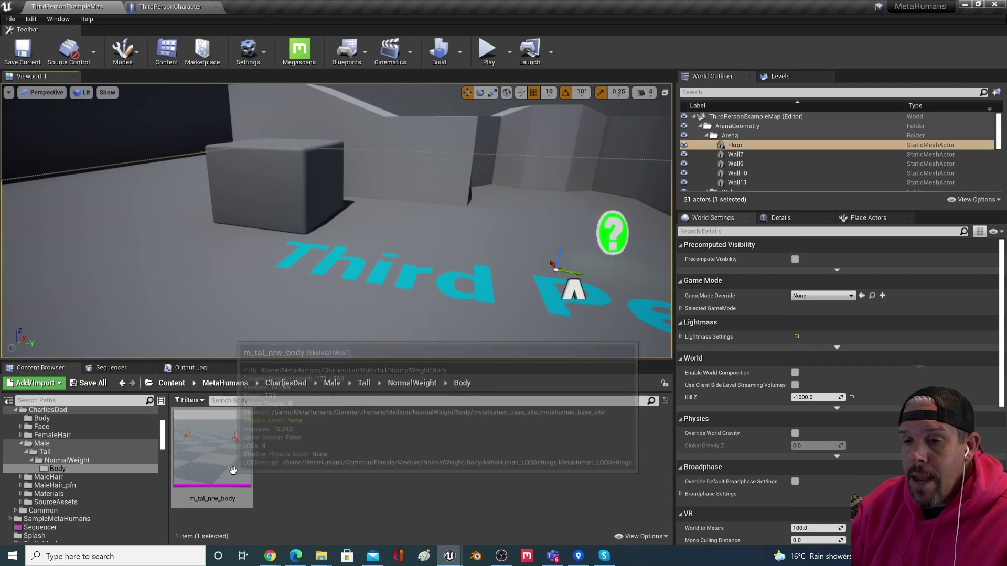
Step: Open the ThirdPersonCharacter_MH blueprint from the ThirdPersonBP Blueprints folder and show its Event Graph
mouse_move(232, 469)
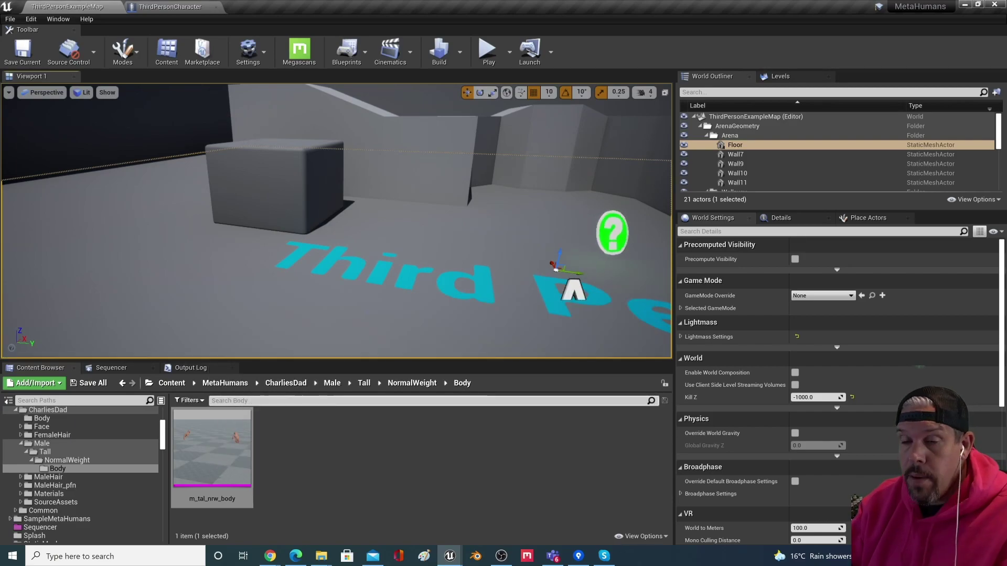
scroll(82, 492, "down", 3)
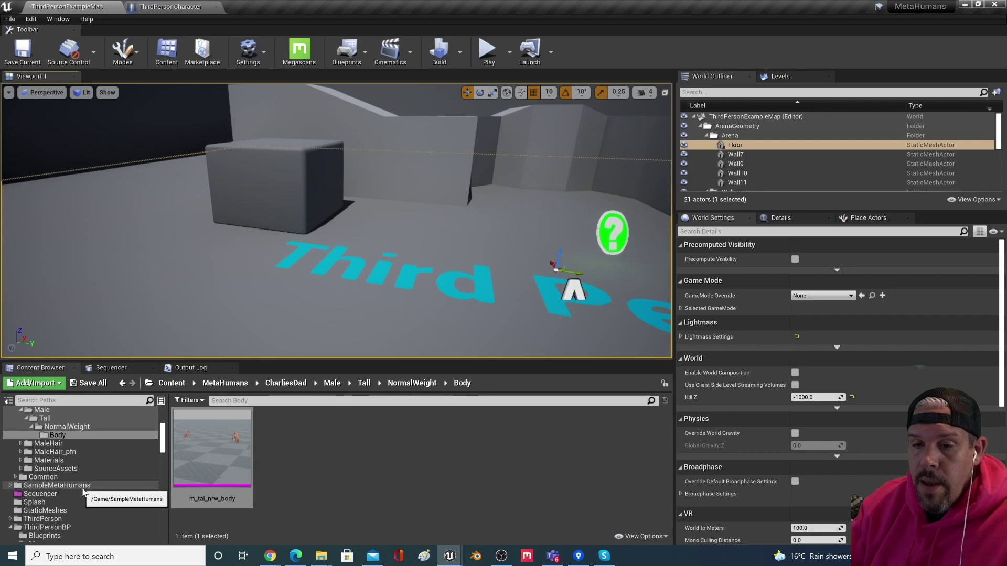
double_click(52, 494)
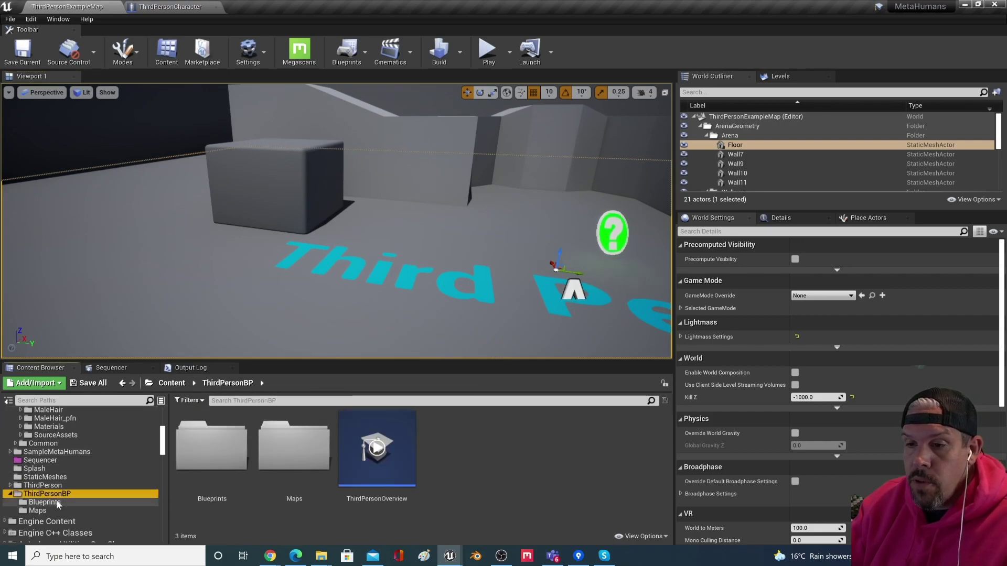
left_click(45, 502)
left_click(286, 446)
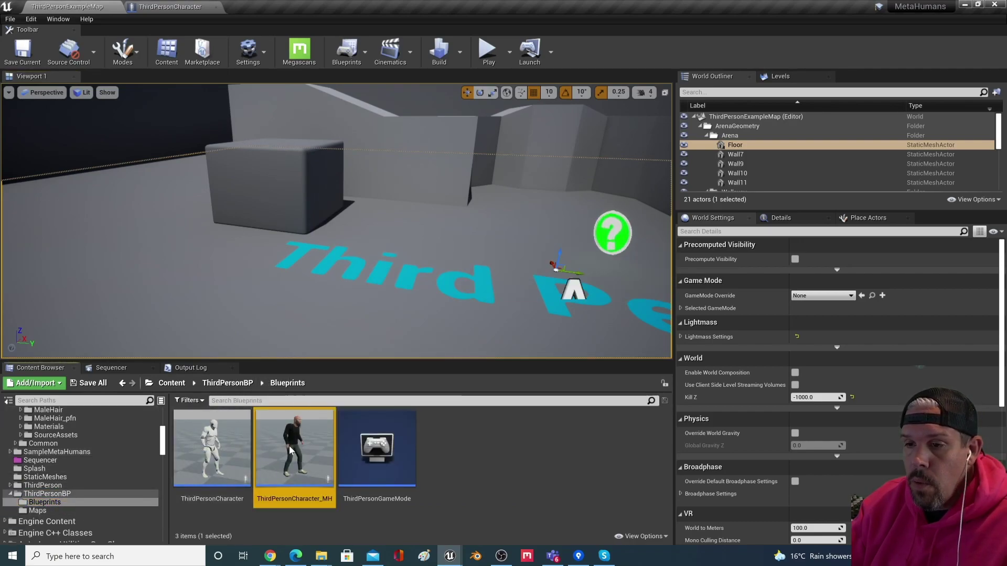
double_click(287, 445)
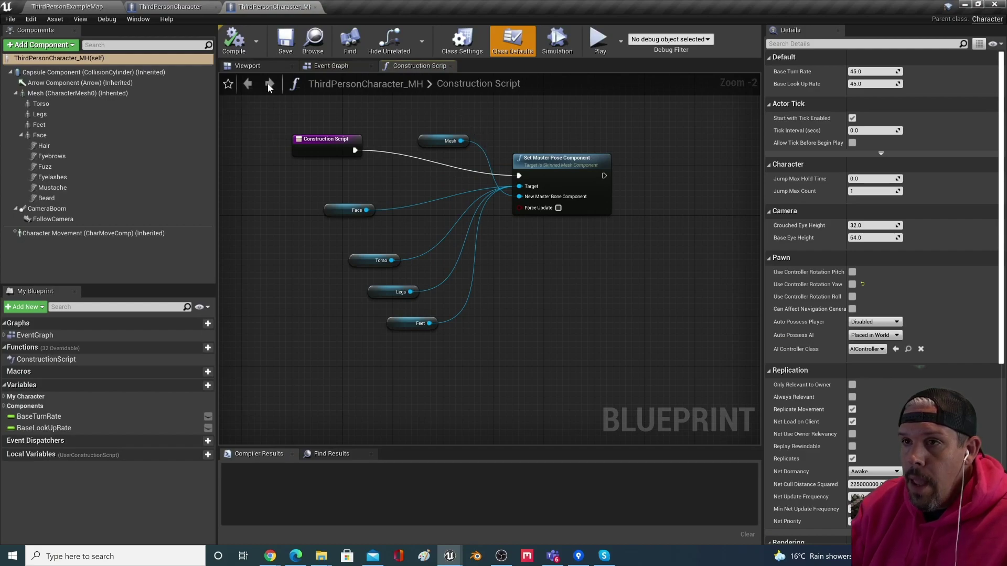
left_click(329, 66)
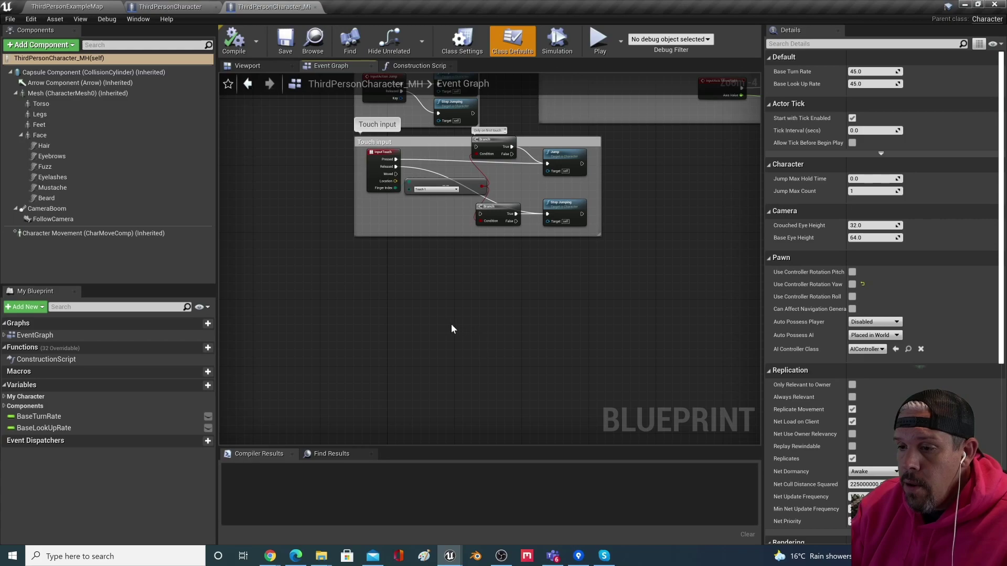
Step: Add a custom event named Death and place it just below the Touch input comment group
right_click(324, 283)
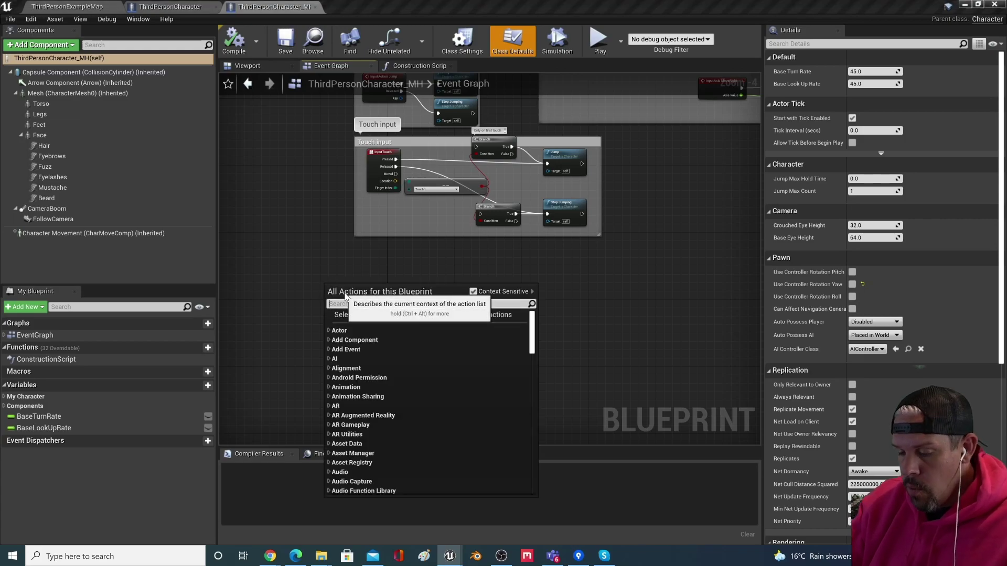
type("custom")
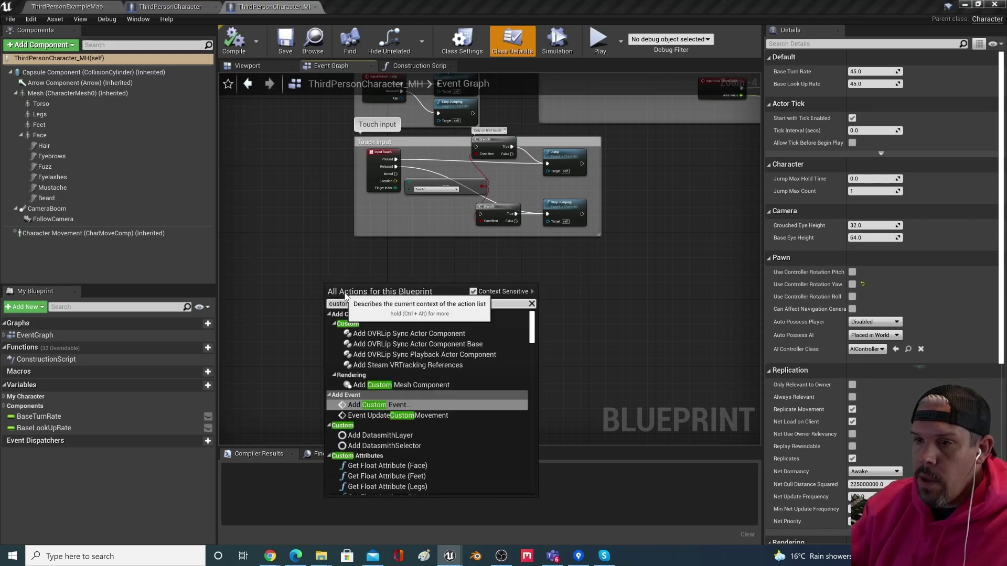
left_click(380, 405)
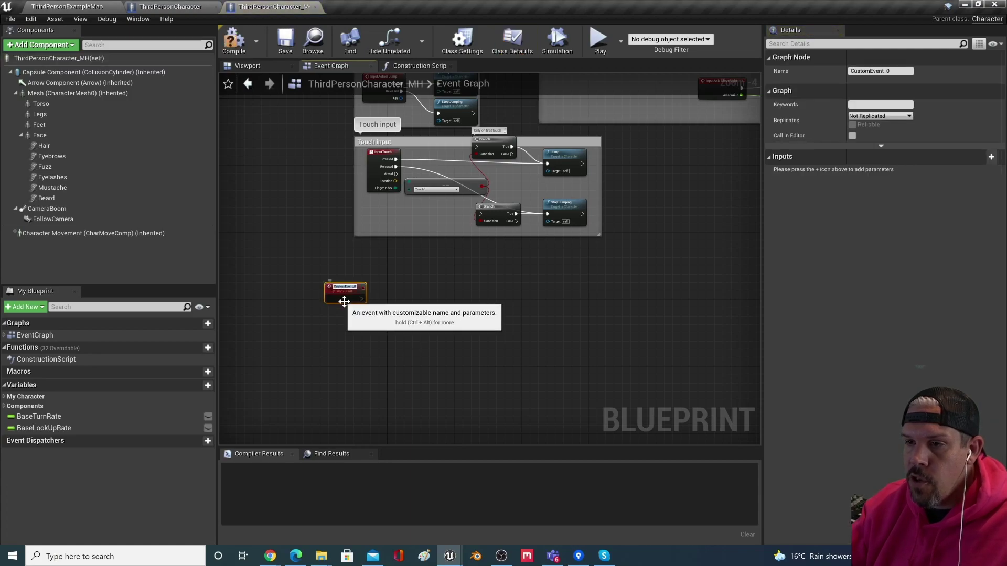
scroll(348, 309, "up", 2)
type("Death")
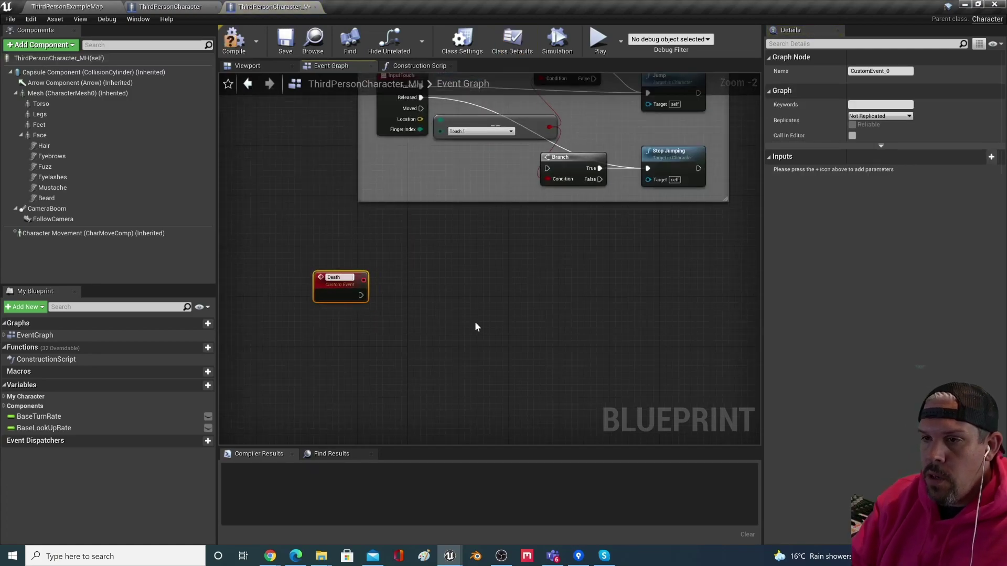
key("Return")
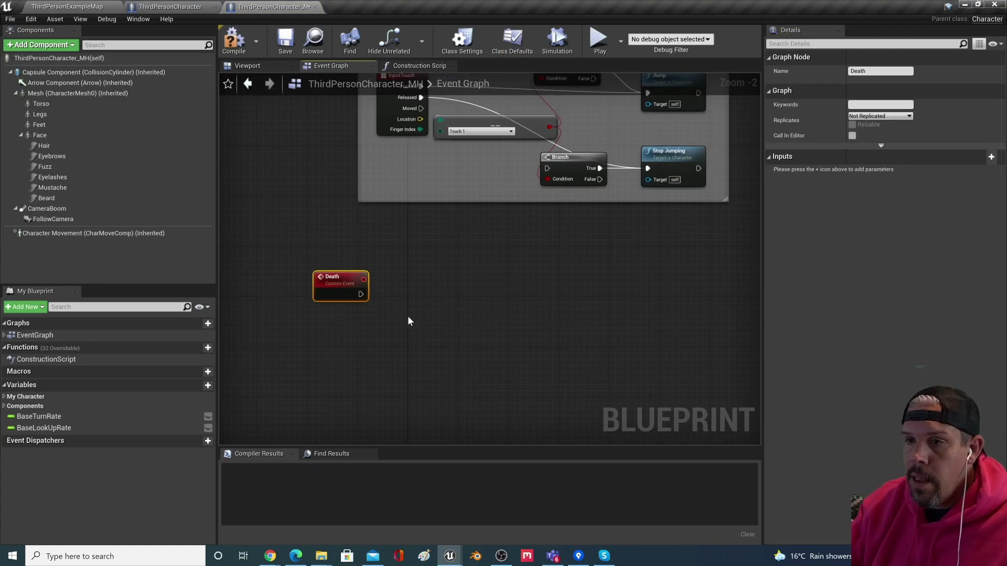
left_click_drag(336, 277, 380, 241)
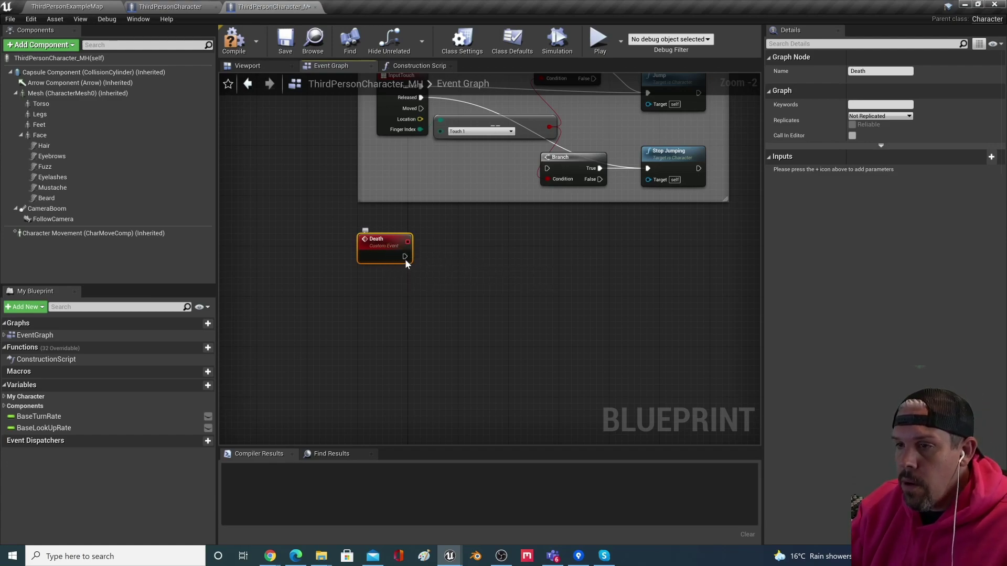
Step: Add a Mesh reference beside the Death event and create a Set Simulate Physics node targeting it
left_click_drag(403, 256, 454, 256)
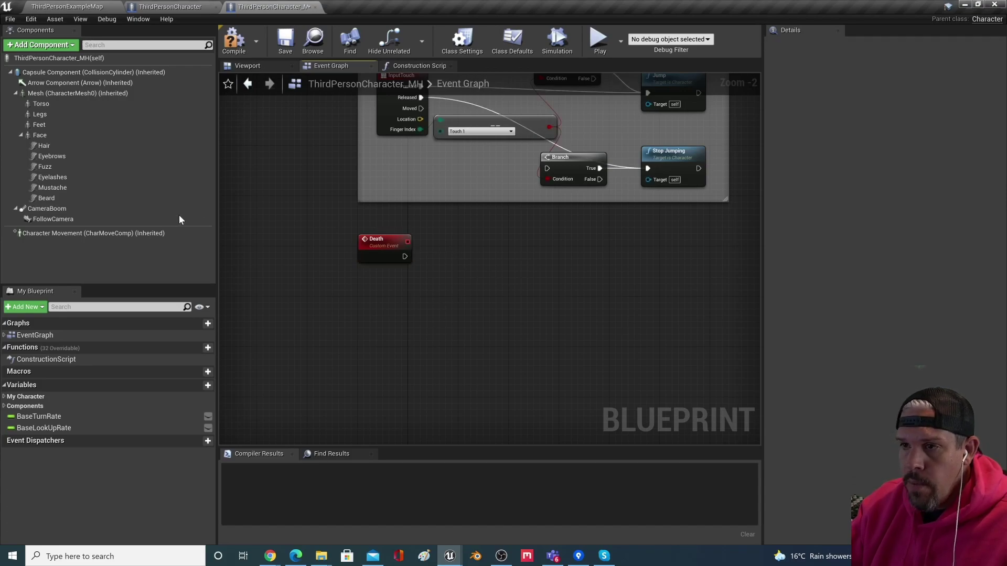
left_click(95, 93)
left_click_drag(94, 93, 525, 243)
left_click_drag(464, 240, 554, 318)
type("set")
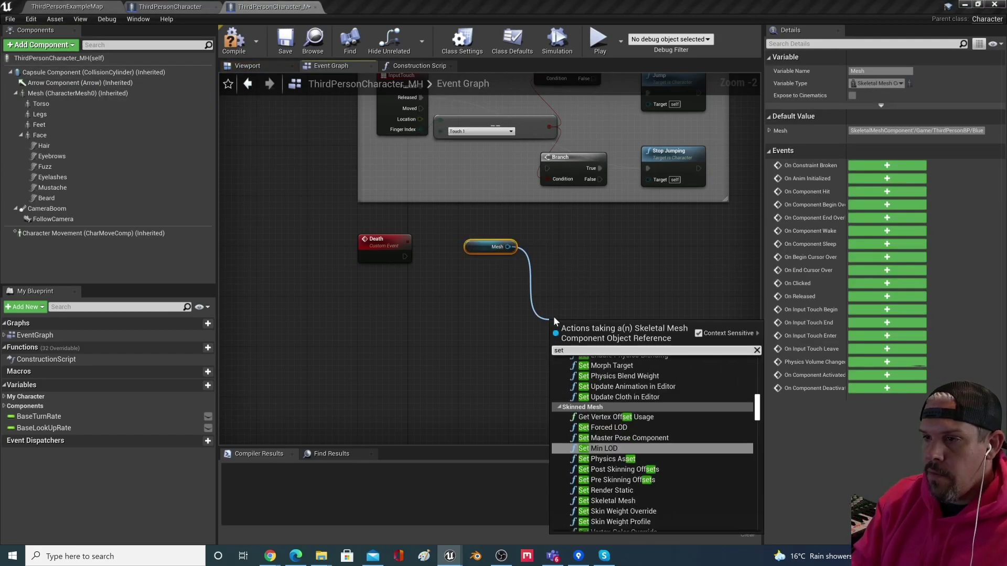
type(" simula")
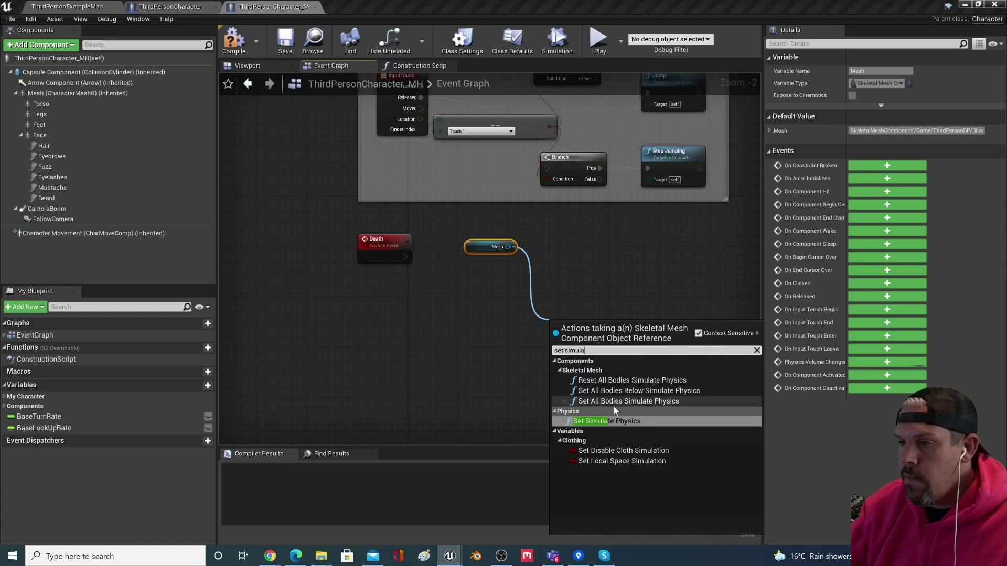
left_click(606, 421)
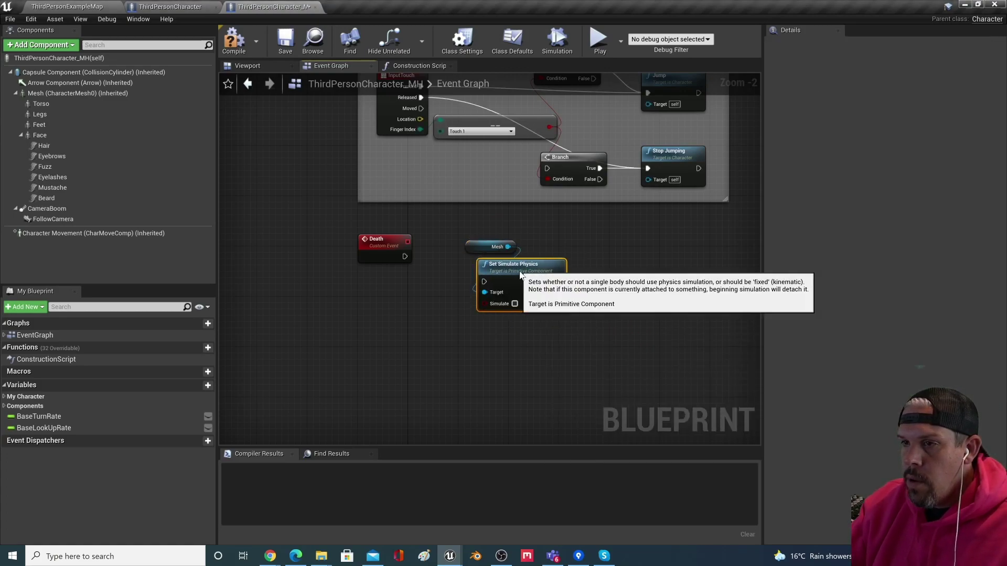
Step: Arrange the Mesh and Set Simulate Physics nodes beside Death, connect Death's execution to Set Simulate Physics, and enable Simulate
left_click_drag(470, 249, 381, 220)
left_click_drag(521, 278, 484, 240)
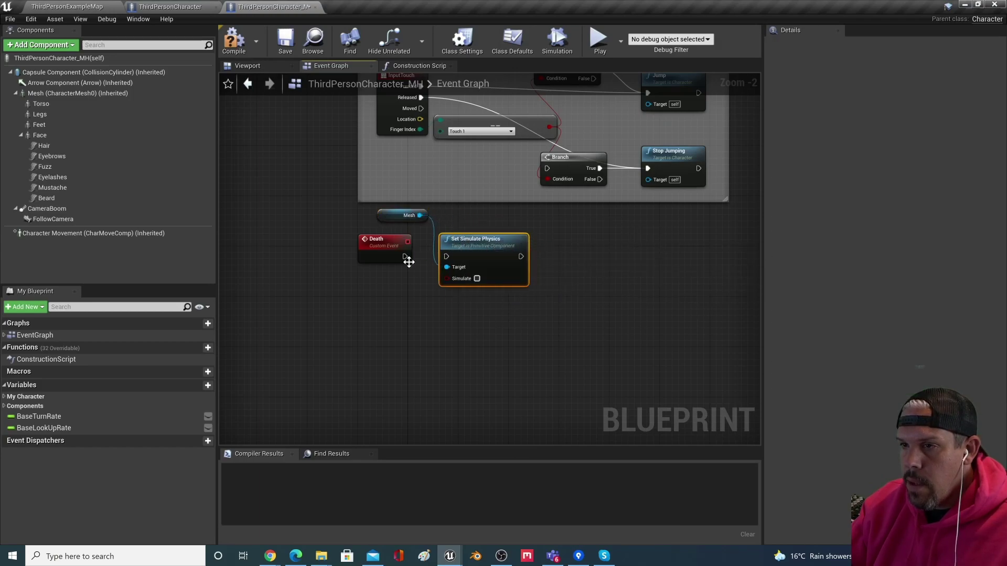
left_click_drag(406, 256, 447, 257)
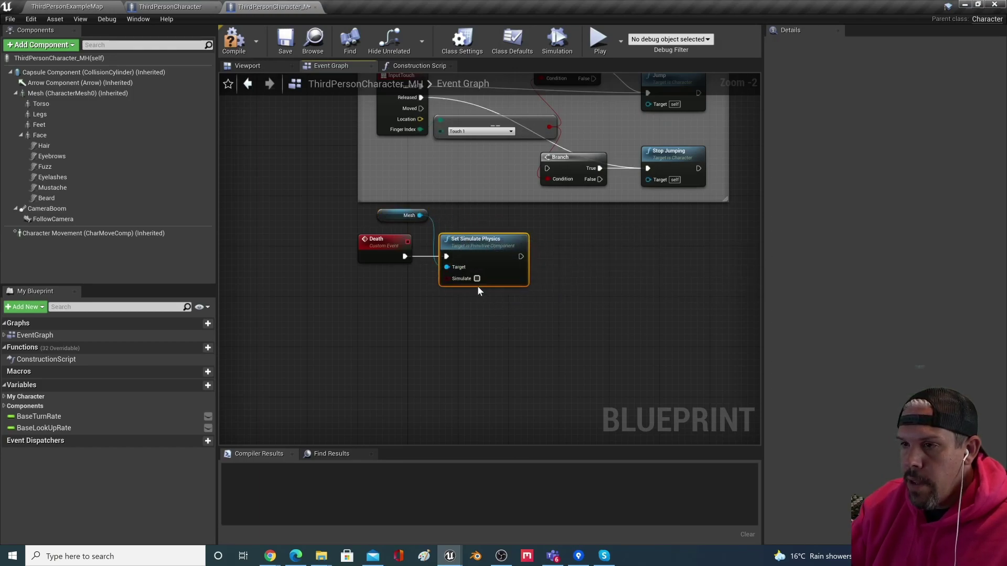
left_click(477, 278)
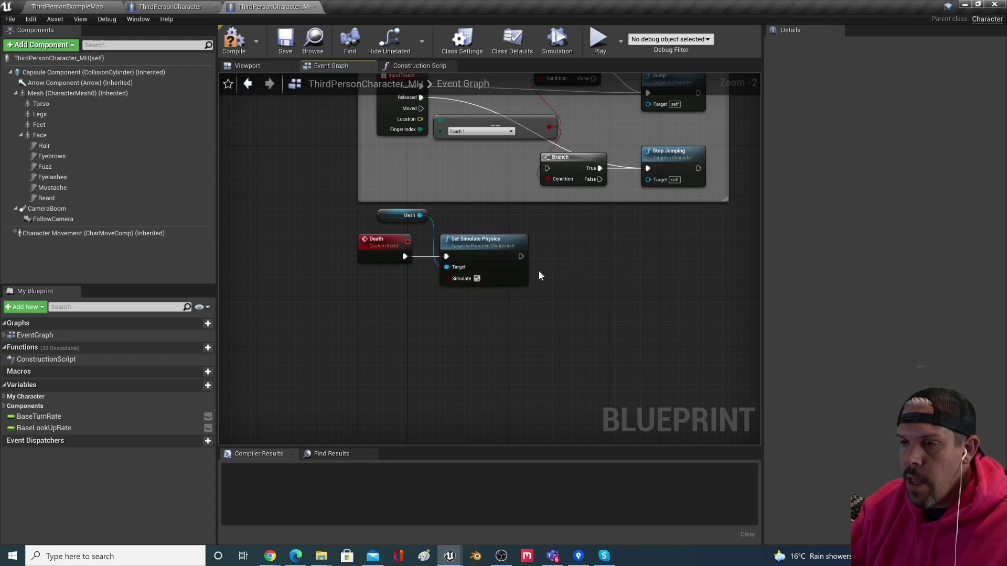
Step: Add a Disable Movement node for Character Movement after Set Simulate Physics, align it, and move the Death node chain slightly down
left_click_drag(522, 256, 649, 257)
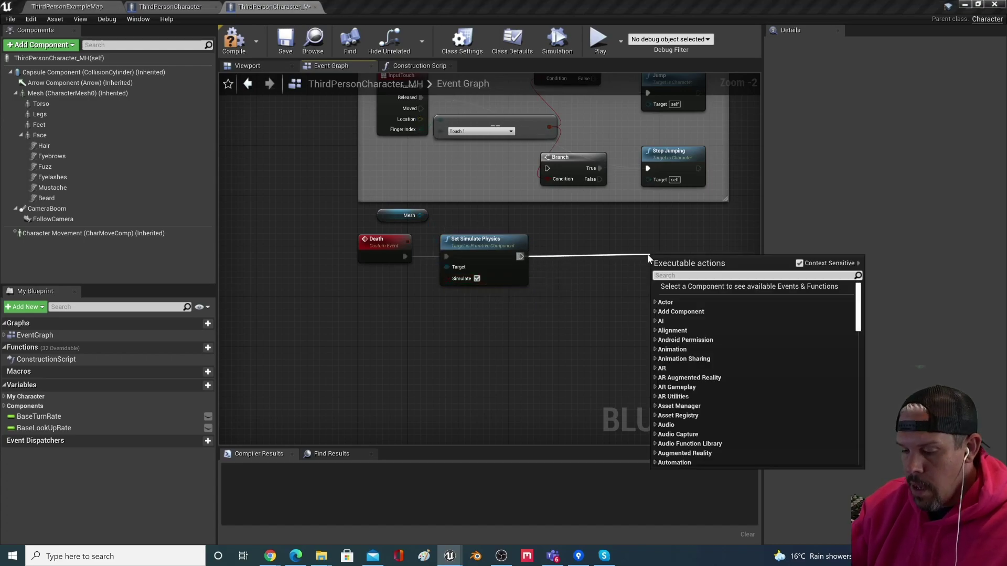
type("disable move")
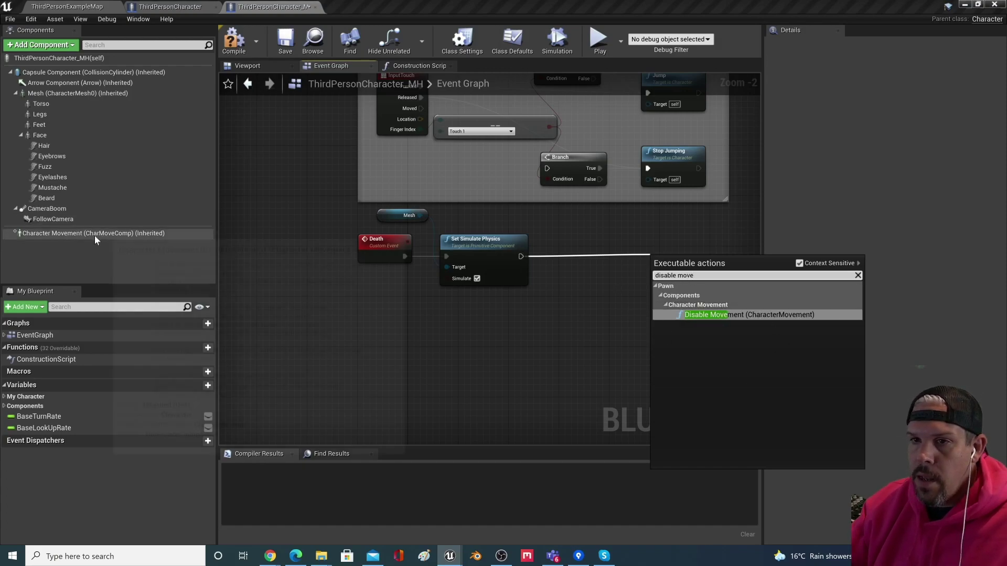
left_click(720, 318)
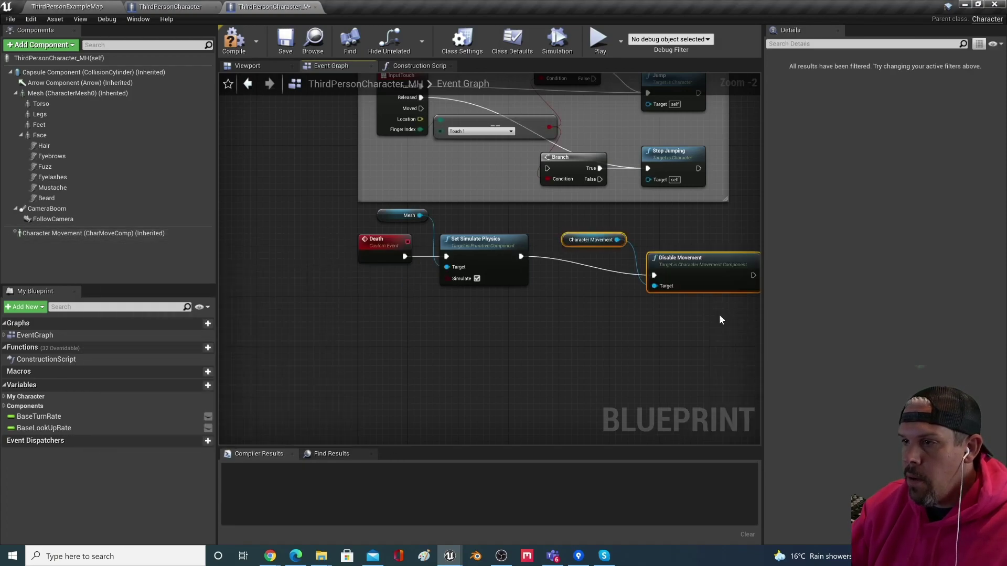
left_click_drag(674, 266, 612, 246)
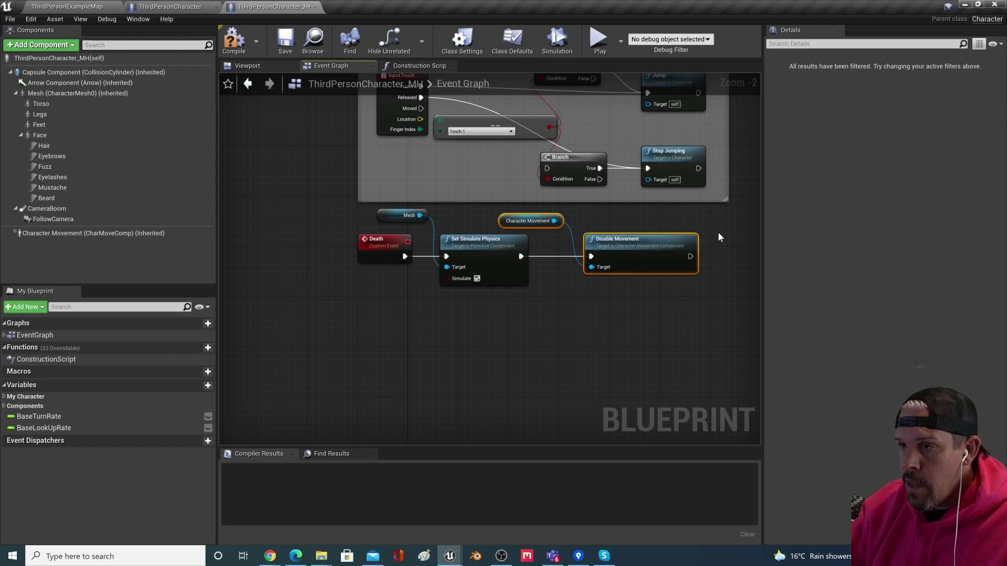
left_click_drag(308, 278, 276, 311)
left_click_drag(635, 241, 635, 266)
left_click(394, 373)
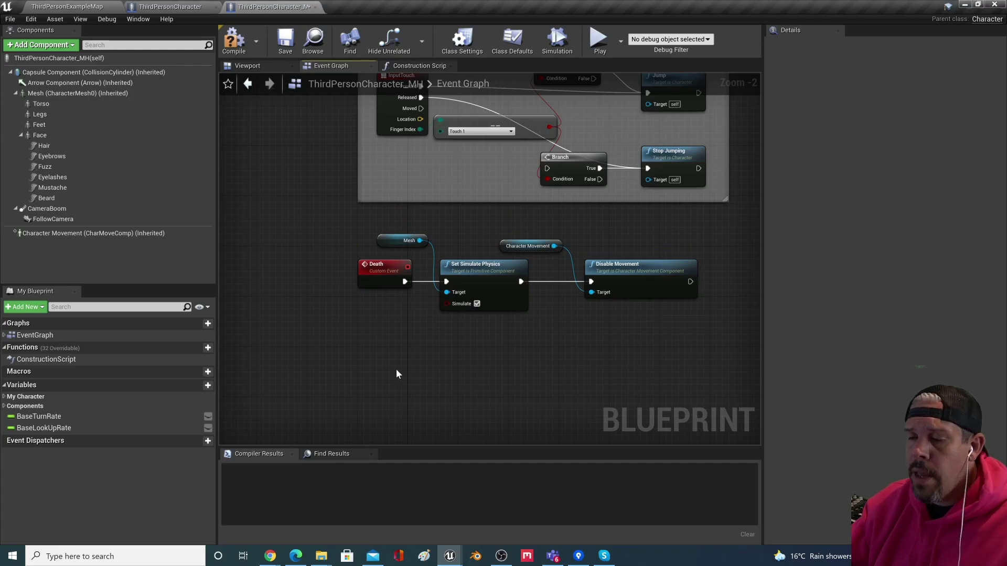
Step: Add a P keyboard input event below the Death event chain
scroll(395, 369, "down", 1)
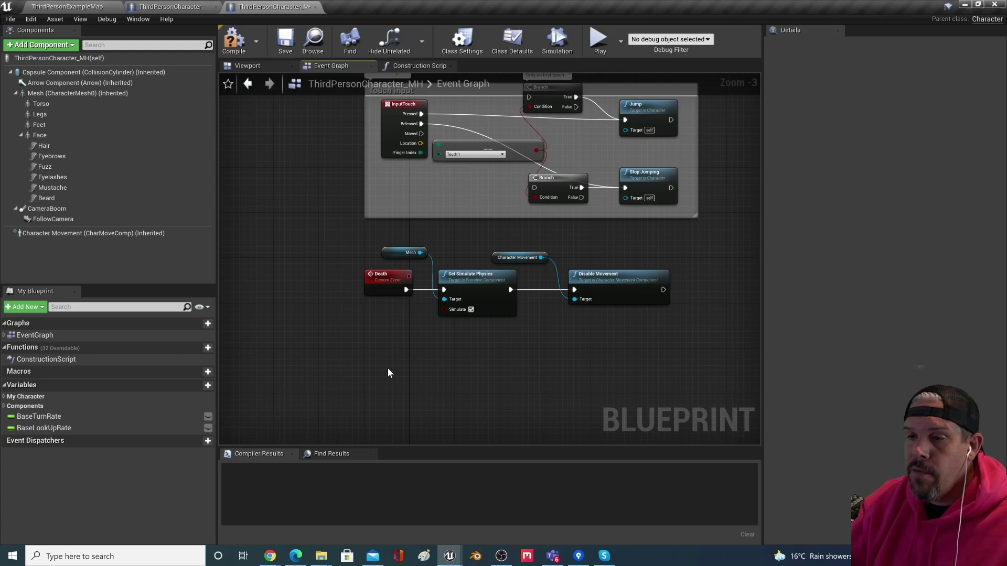
right_click(374, 354)
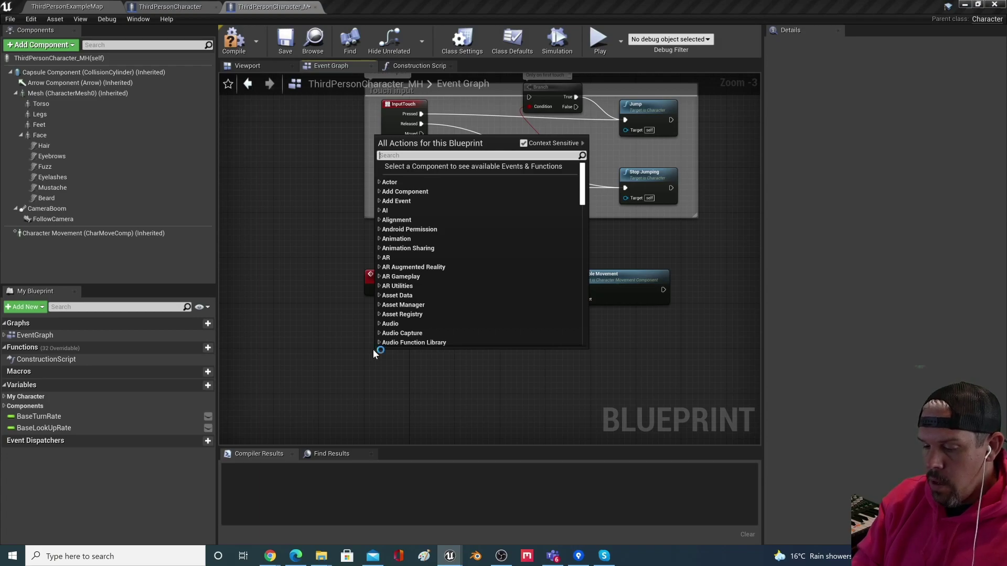
type("p keyboard")
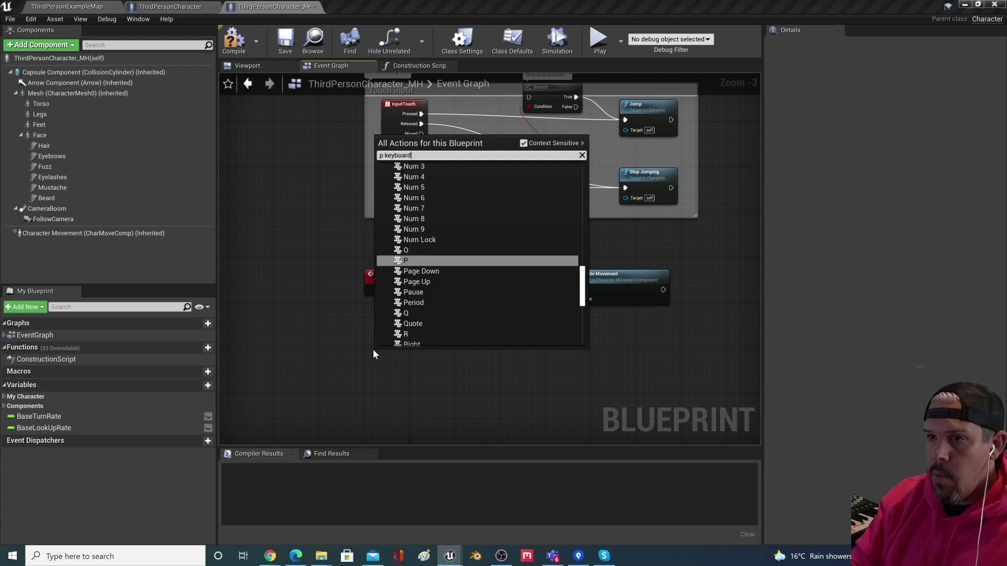
left_click(406, 261)
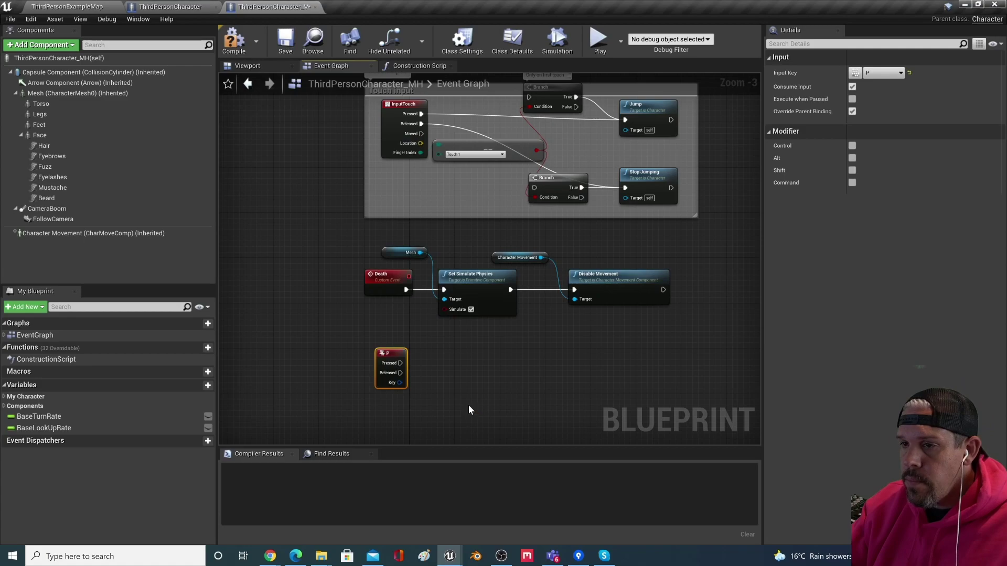
Step: Call the Death event from the P key's Pressed output, align the call beside it, and compile the blueprint
left_click_drag(396, 350, 442, 354)
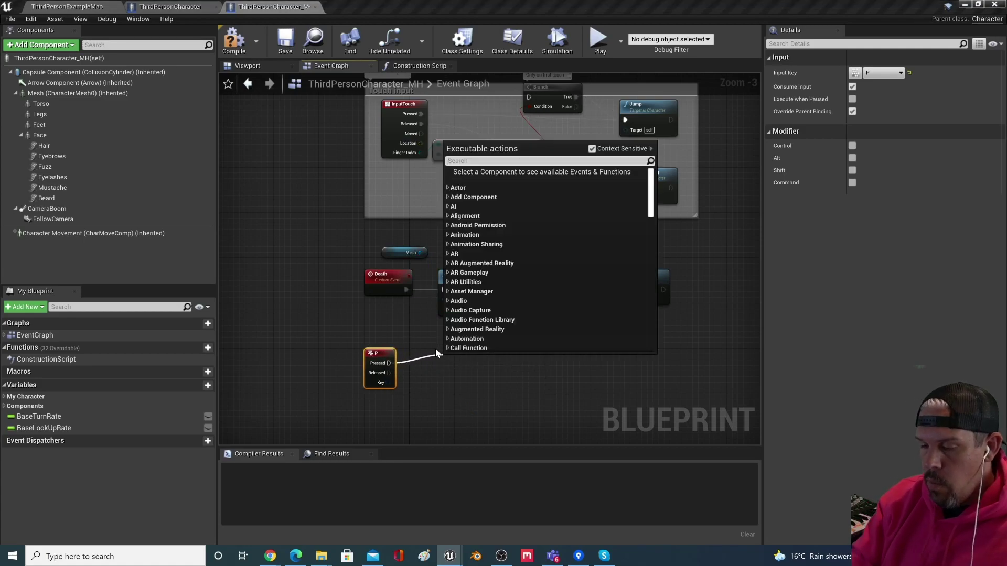
type("death")
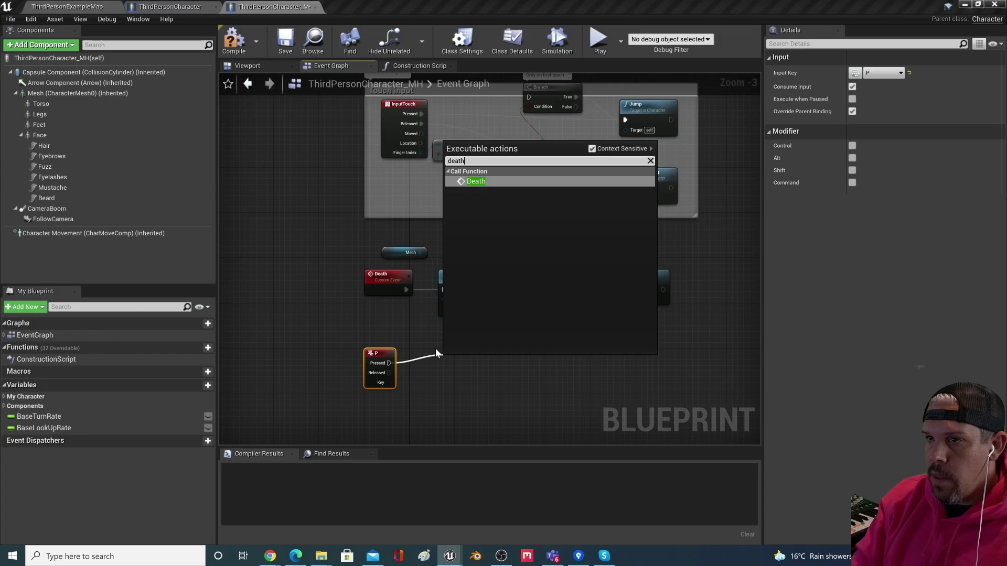
left_click(500, 182)
left_click_drag(474, 388, 463, 382)
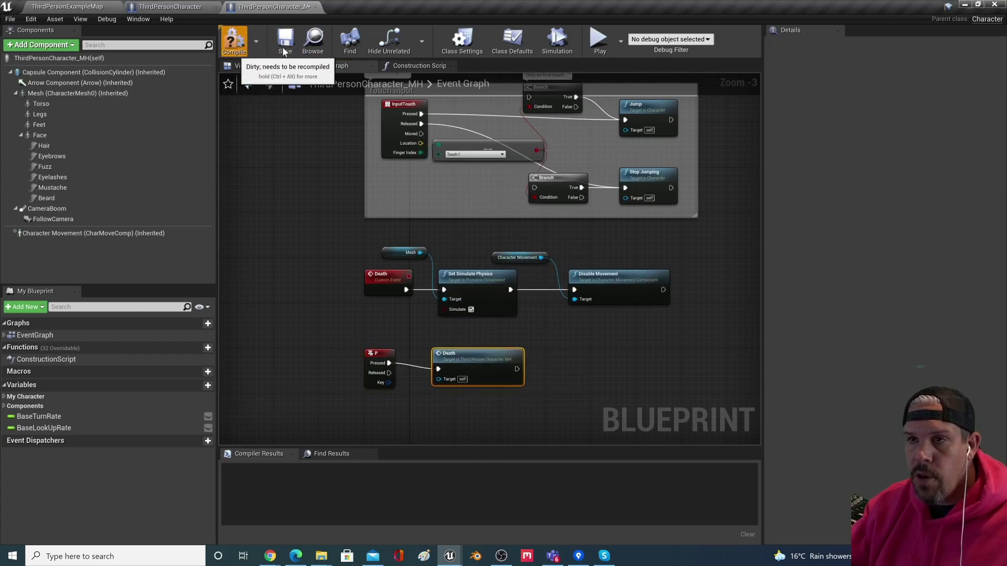
left_click(234, 41)
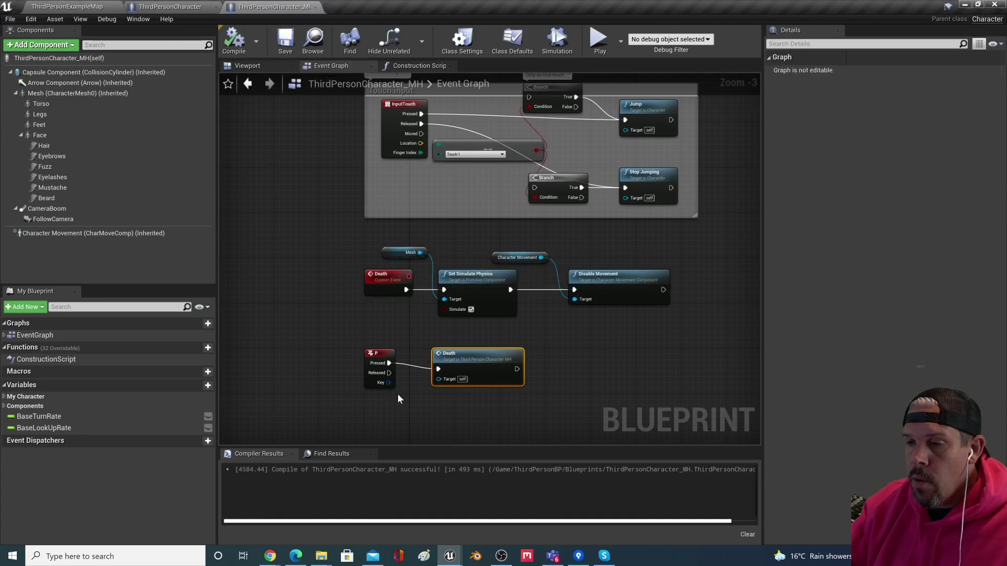
scroll(537, 351, "up", 1)
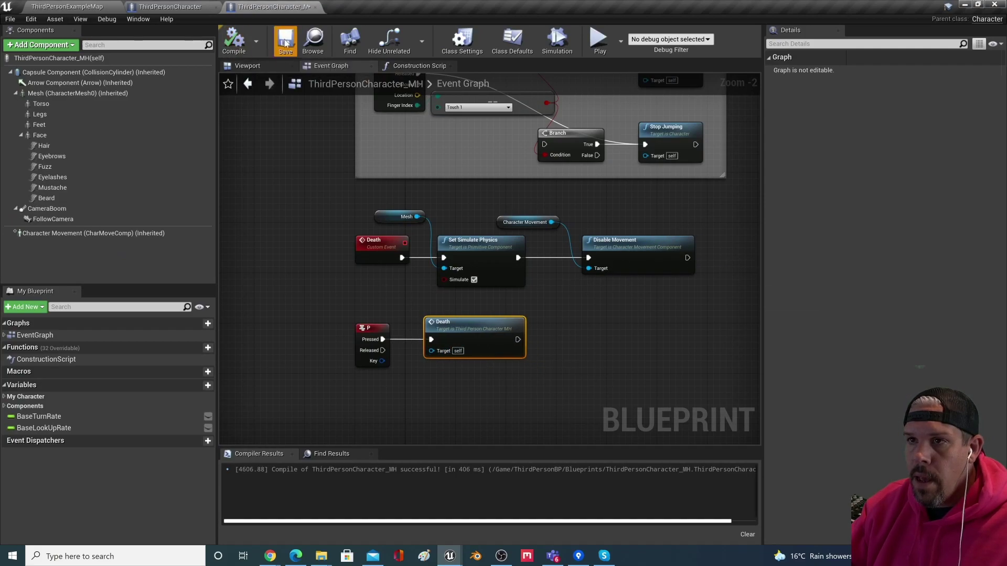
Step: Set the inherited Mesh component's collision preset to Ragdoll, expand its advanced collision options, and compile the blueprint
left_click(246, 66)
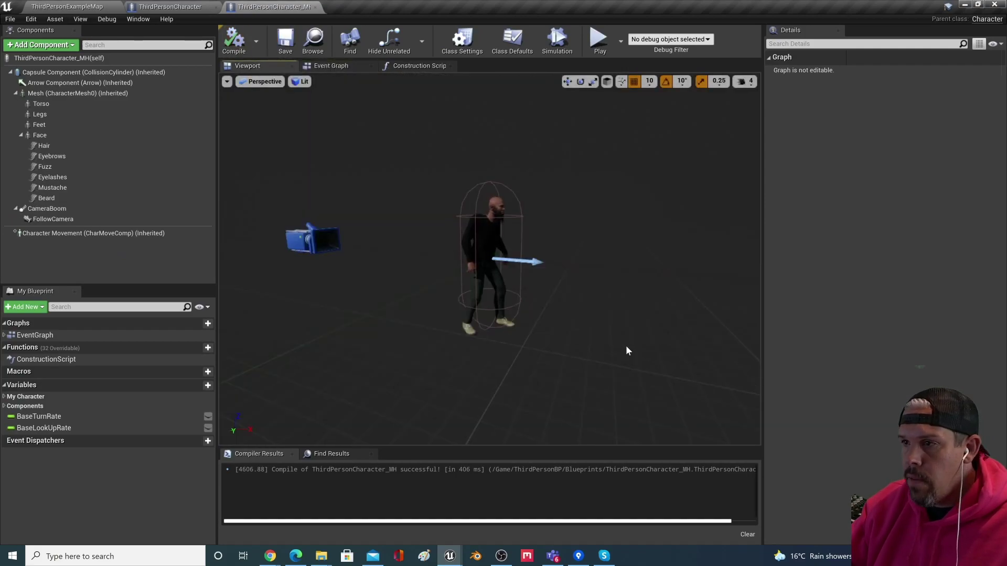
left_click(89, 93)
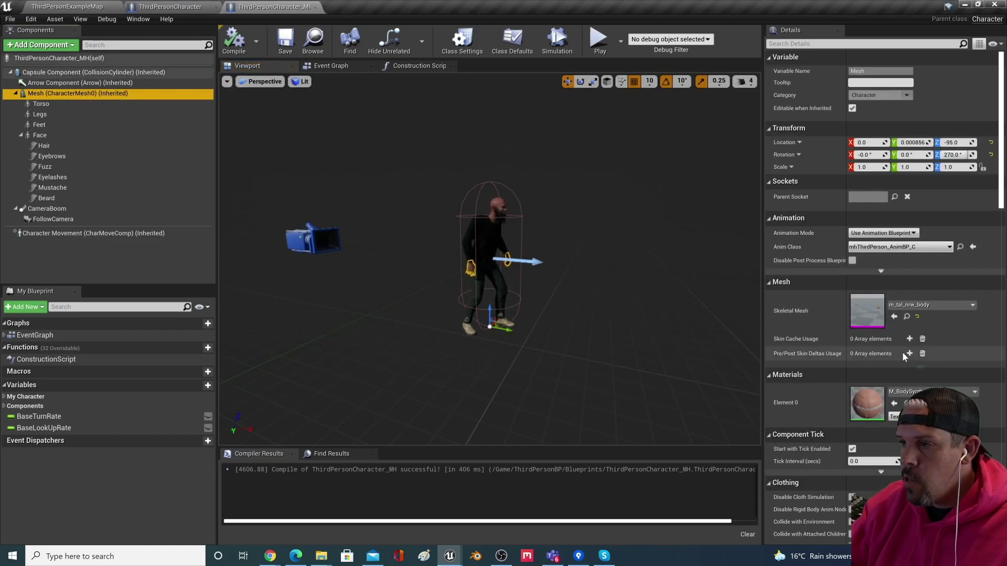
scroll(903, 354, "down", 15)
scroll(903, 349, "down", 6)
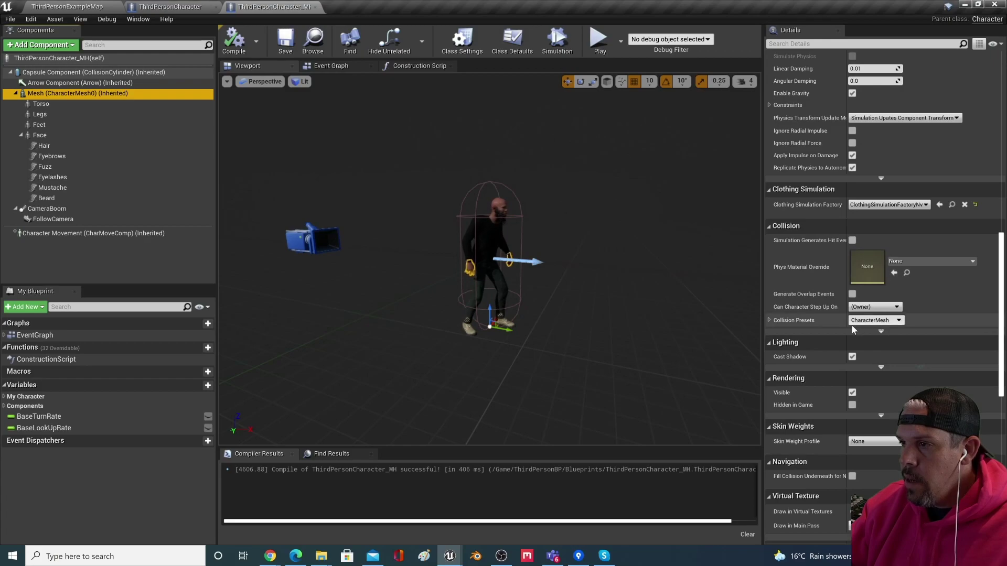
left_click(881, 331)
left_click(881, 322)
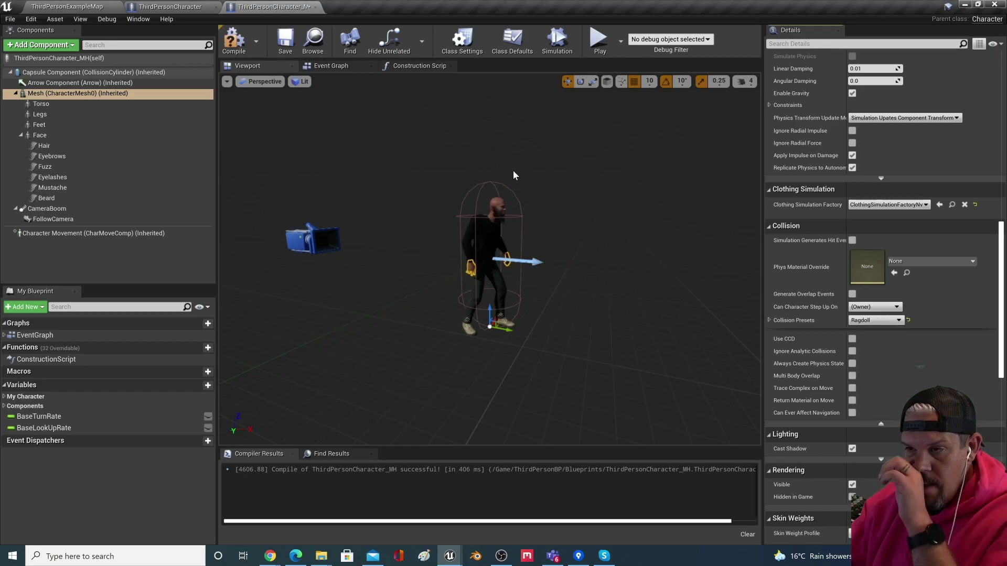
left_click(234, 42)
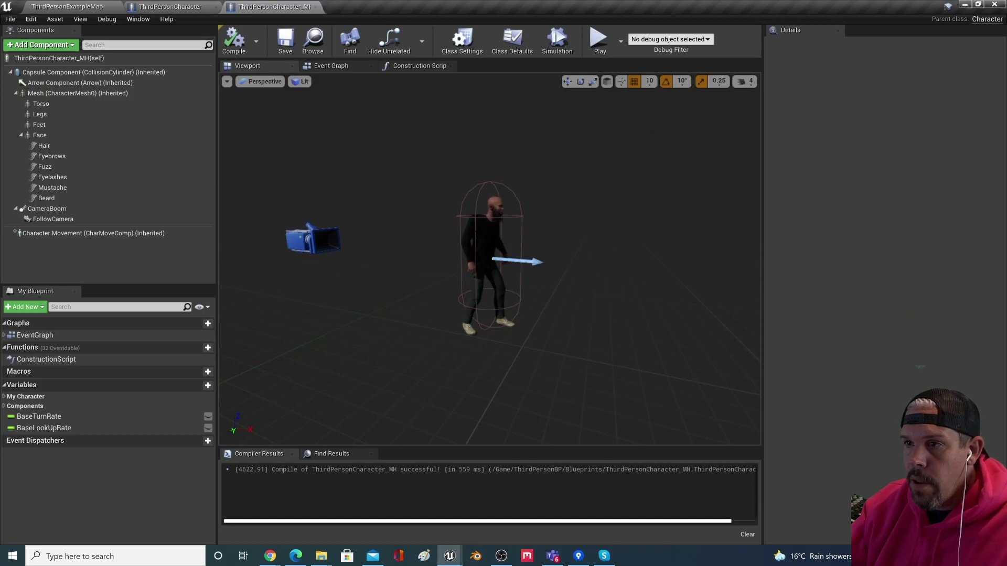
Step: Recheck the Mesh component's collision and physics settings and recompile the blueprint
left_click(483, 240)
left_click(78, 94)
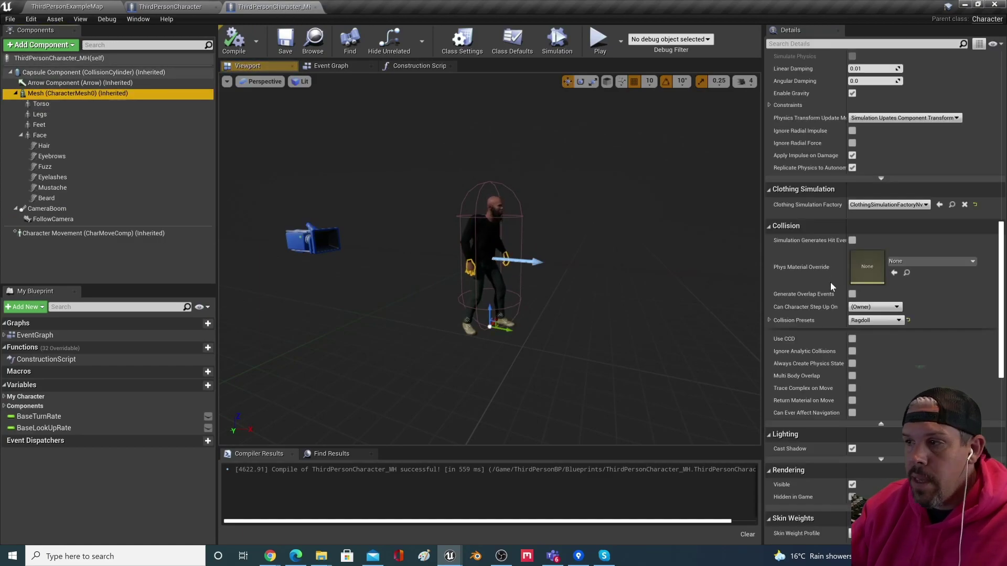
scroll(881, 262, "up", 3)
scroll(881, 262, "up", 5)
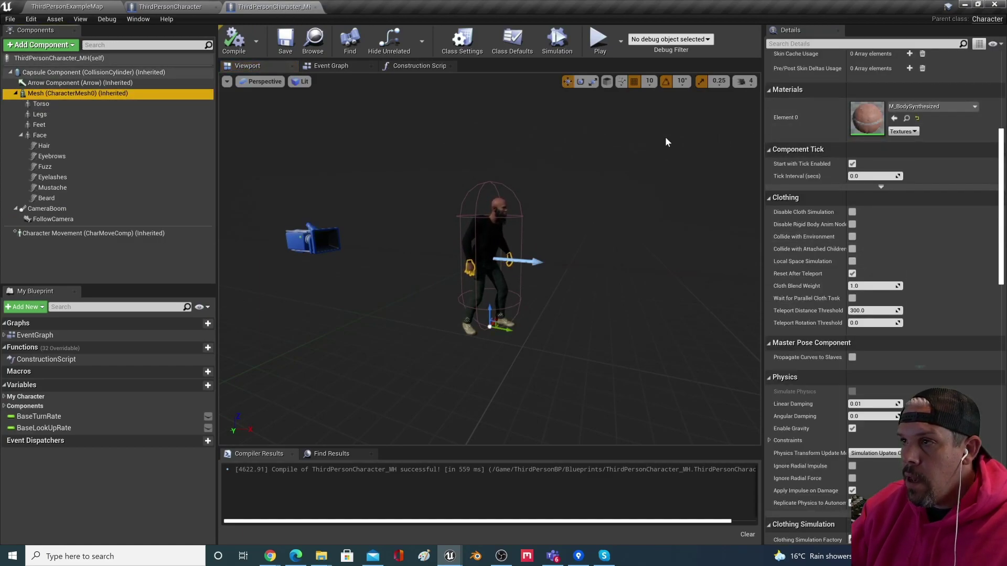
left_click(235, 41)
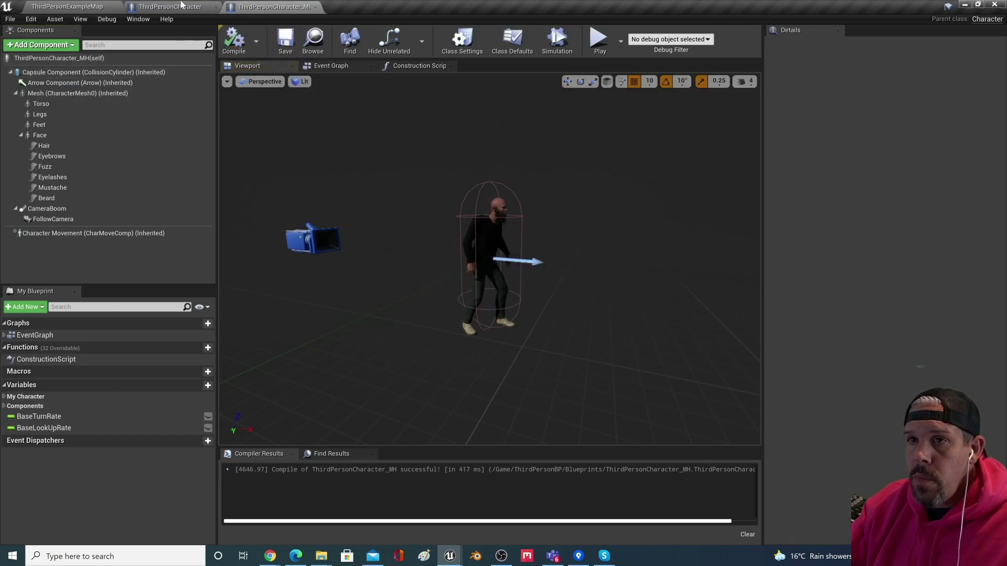
Step: Locate the Mesh component's skeletal mesh asset, m_tal_nrw_body, in the Content Browser
left_click(89, 105)
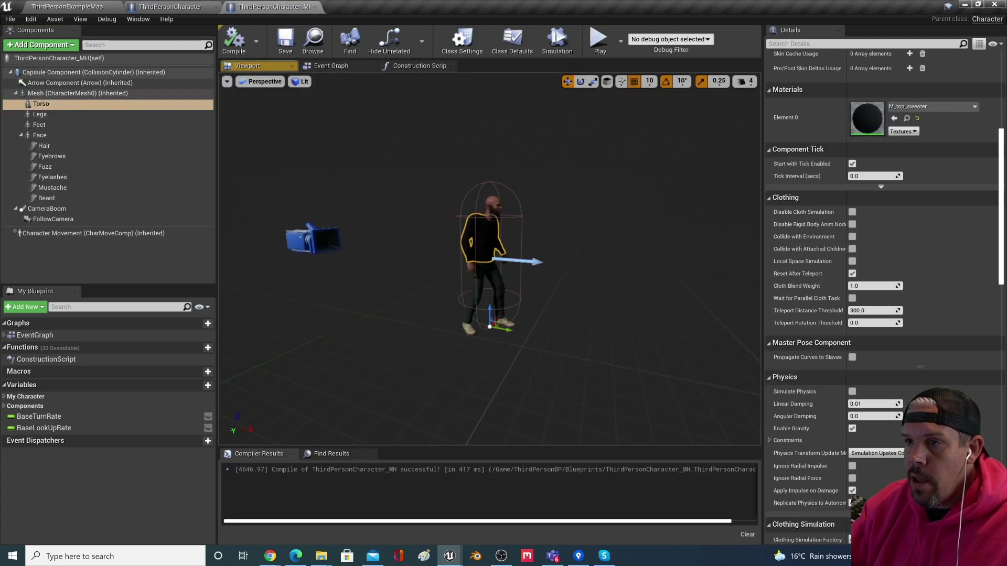
left_click(84, 94)
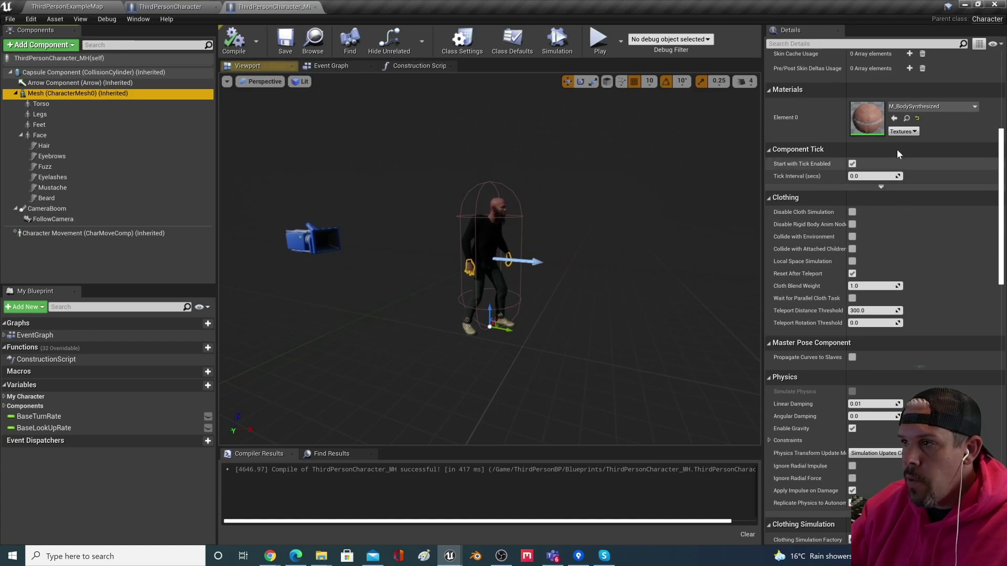
scroll(923, 184, "up", 3)
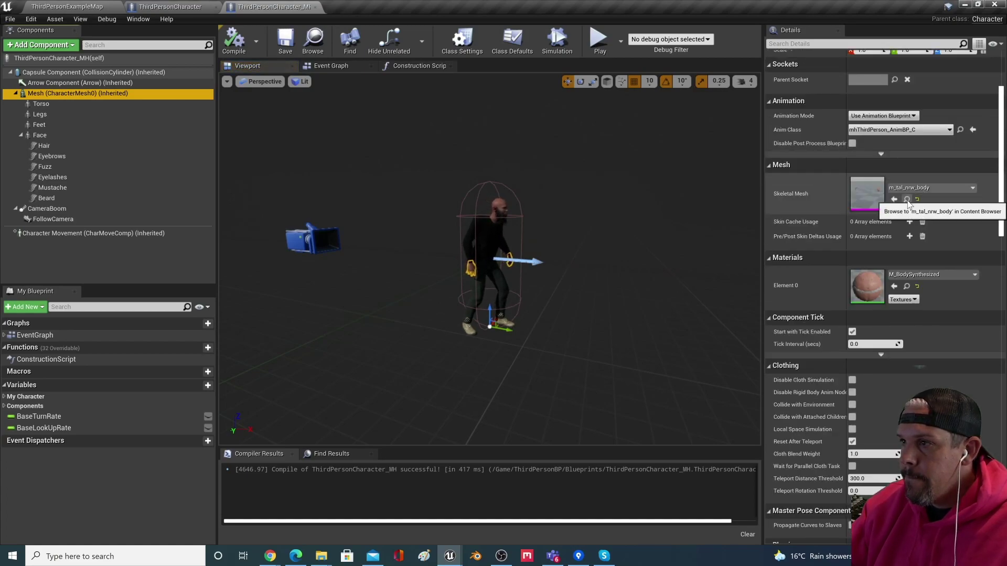
left_click(907, 149)
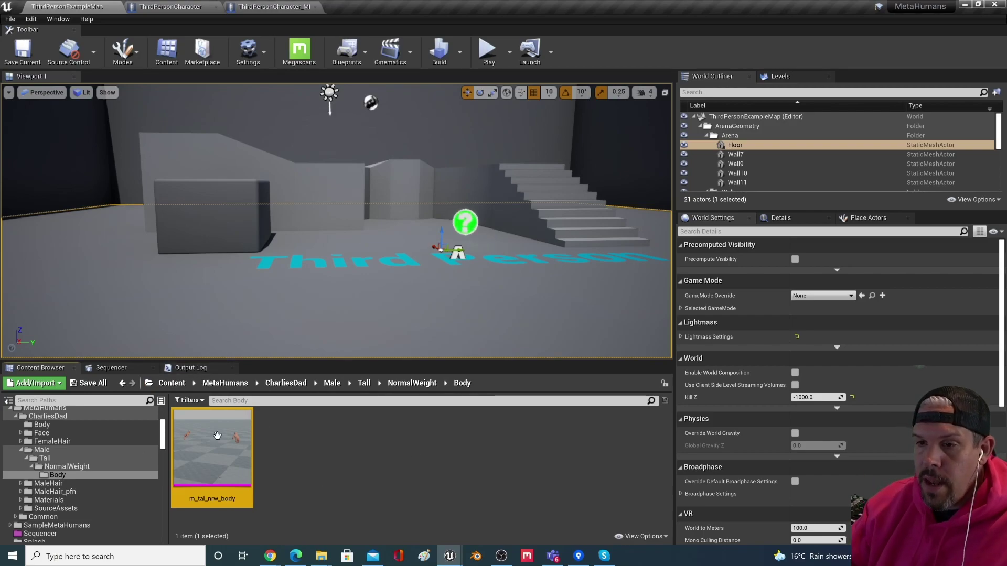
Step: Inspect the m_tal_nrw_body skeletal mesh in its own editor, close it, and return to the level
double_click(194, 449)
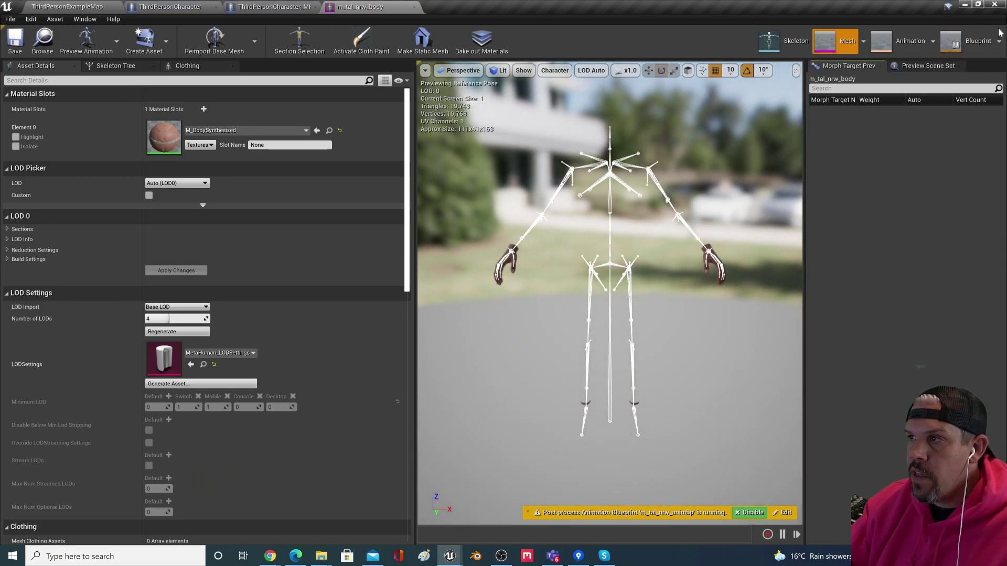
left_click(414, 7)
left_click(87, 8)
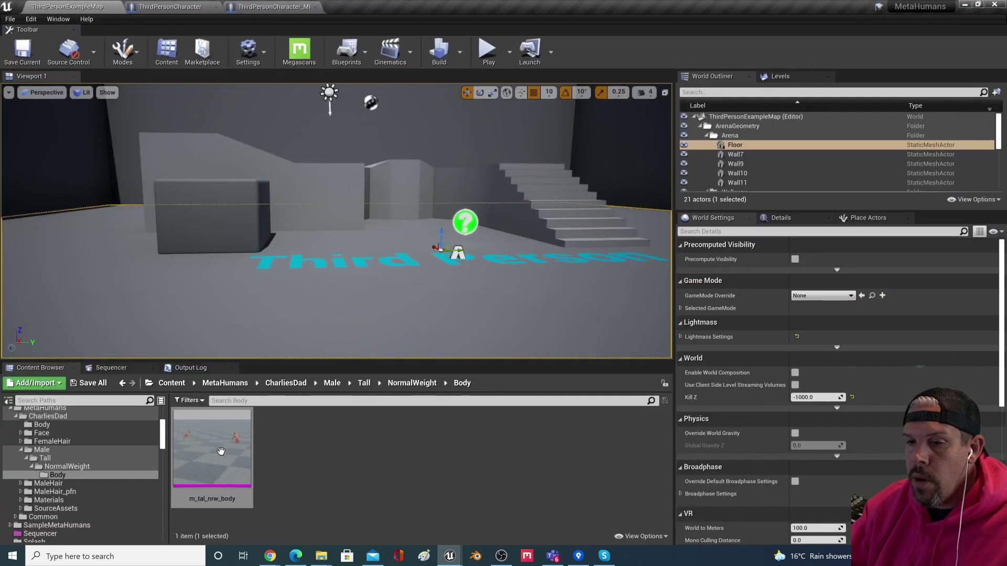
Step: Create and assign a physics asset for m_tal_nrw_body using the default body and constraint settings, and save both assets
right_click(225, 458)
mouse_move(291, 78)
mouse_move(391, 89)
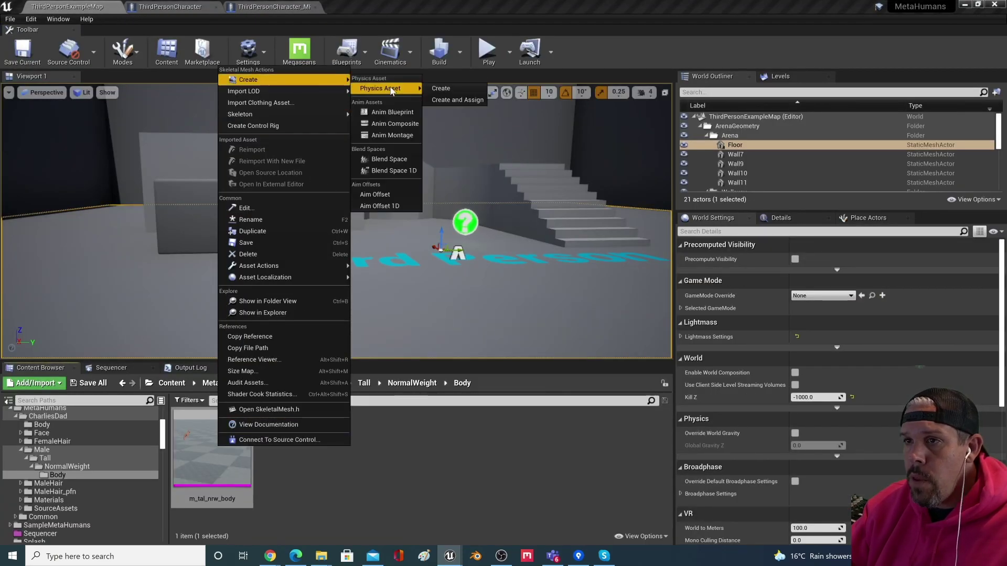
left_click(458, 100)
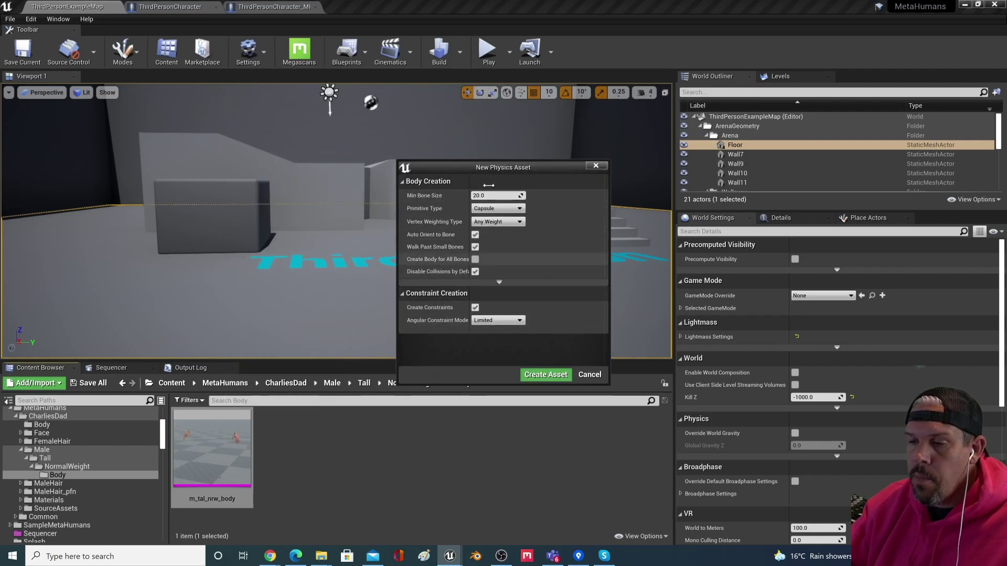
left_click(543, 375)
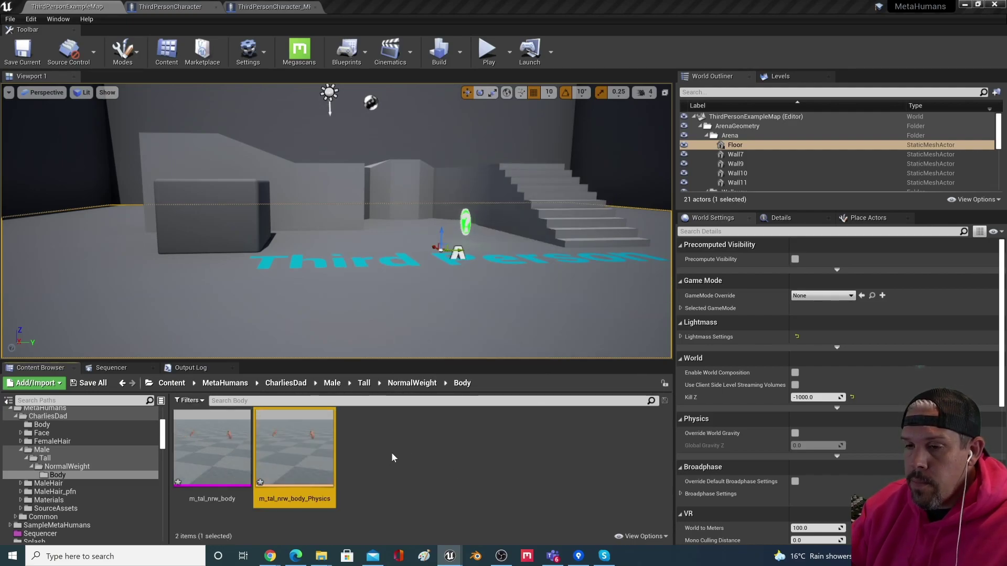
left_click(198, 449, "ctrl")
key("ctrl+s")
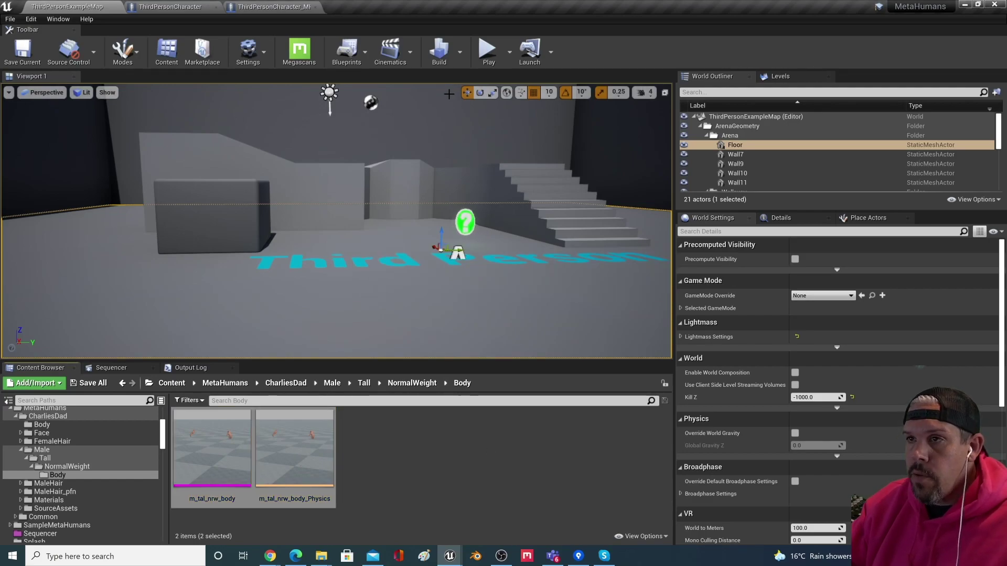
Step: Play the level, move the character, trigger the Death event to test the ragdoll, and stop the session
left_click(487, 50)
left_click(515, 245)
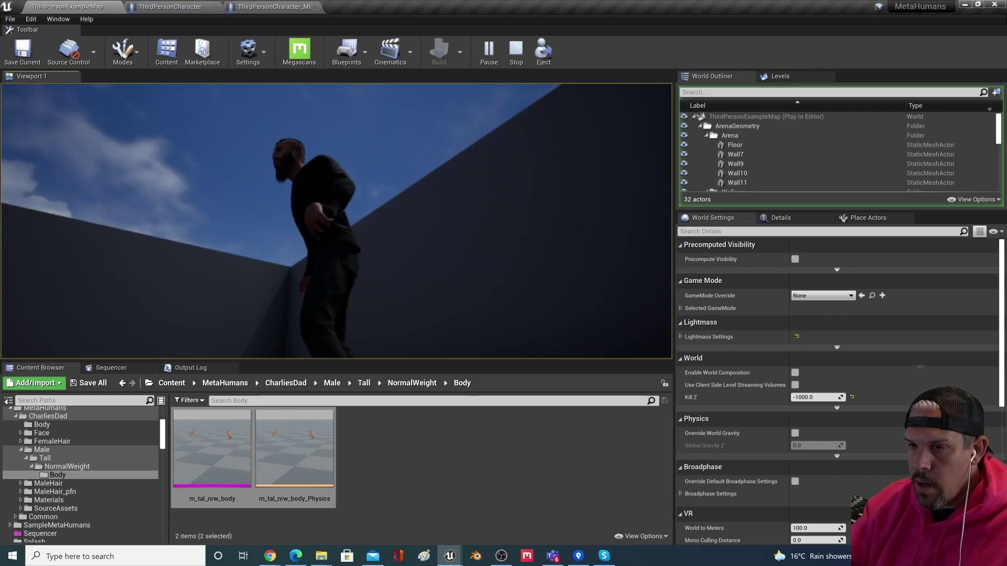
key("w")
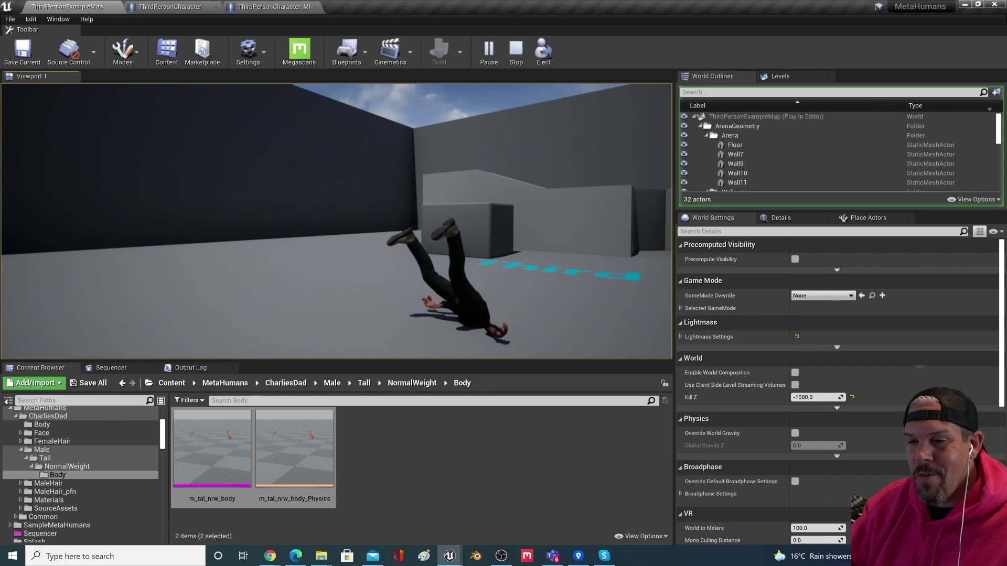
key("Escape")
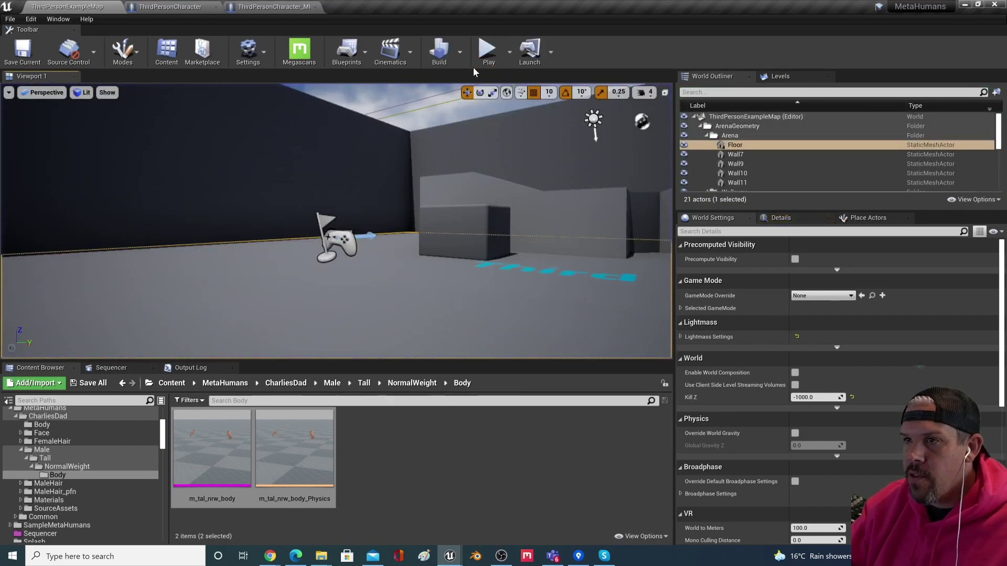
Step: Open the m_tal_nrw_body_Physics asset and delete the oversized pelvis body
left_click(293, 441)
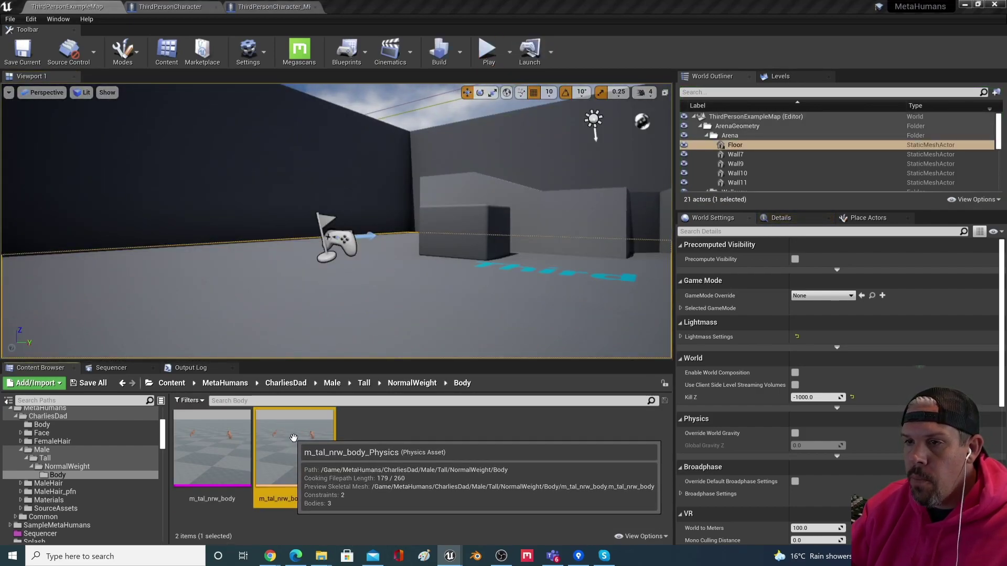
double_click(294, 449)
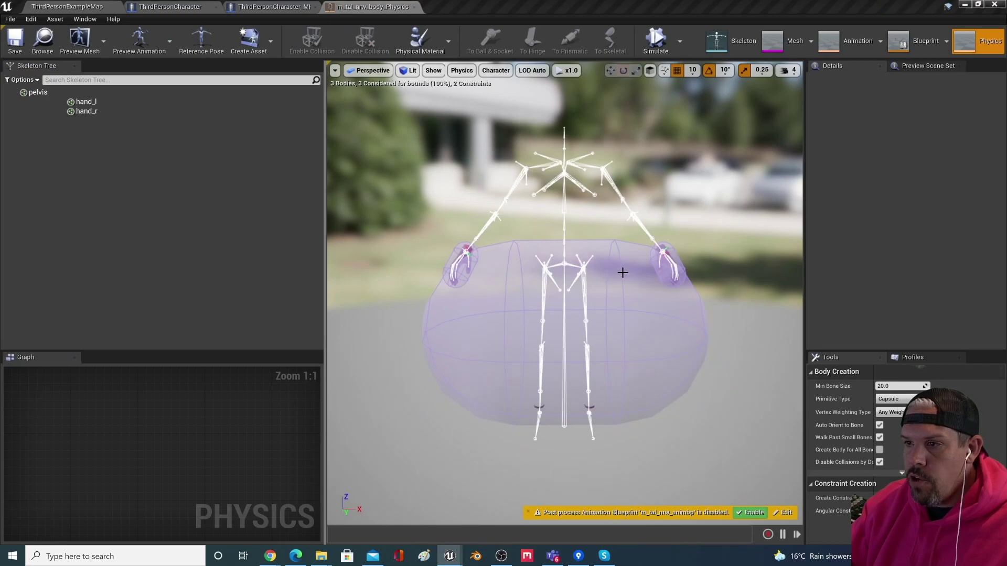
left_click(649, 330)
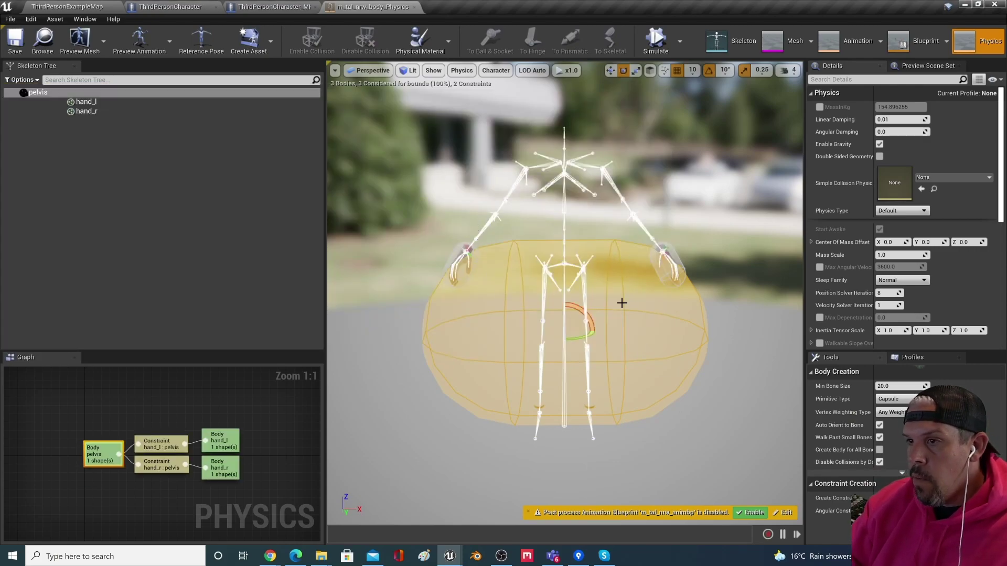
key("Delete")
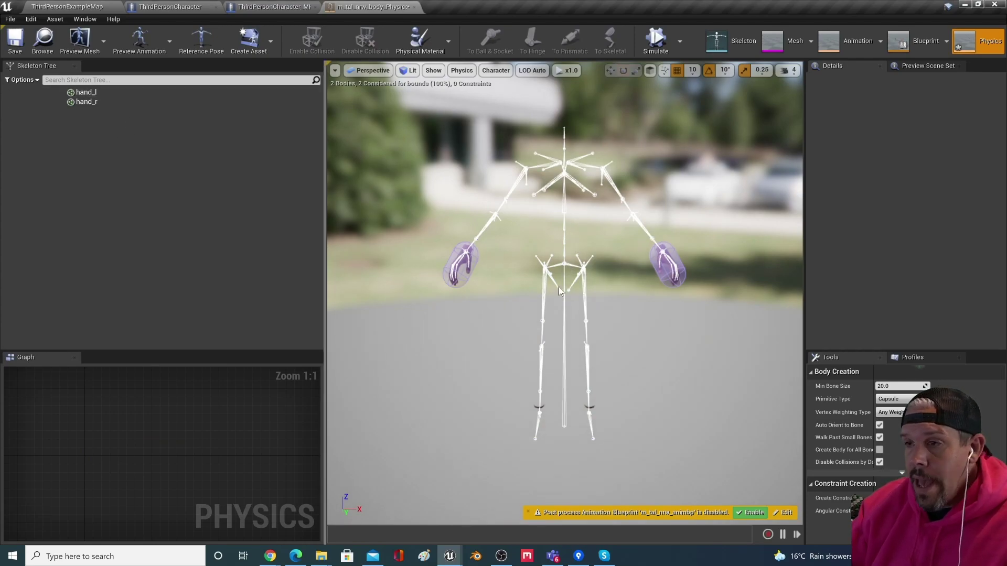
Step: Show all bones in the skeleton tree and add a sphere shape to the pelvis bone
left_click(22, 79)
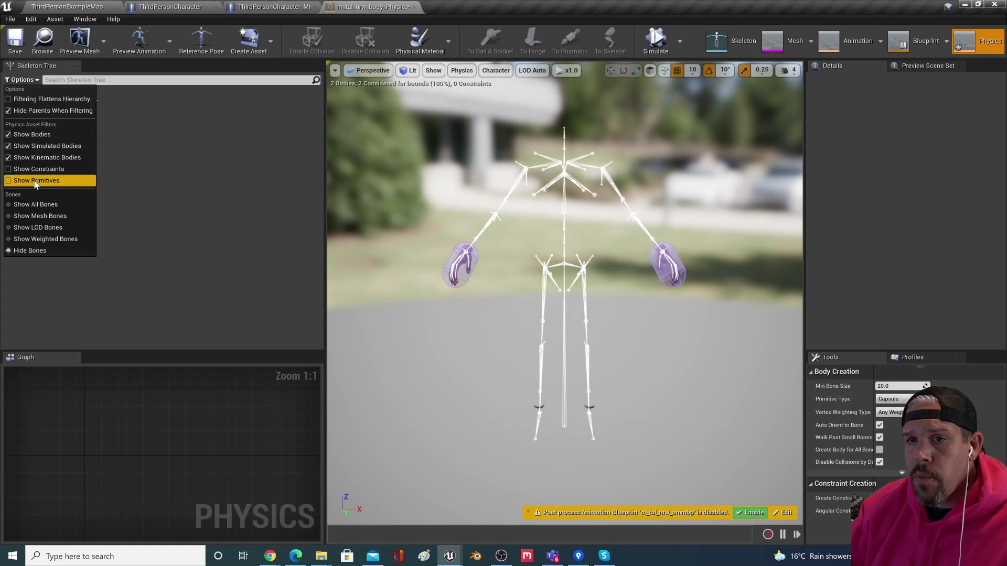
left_click(35, 205)
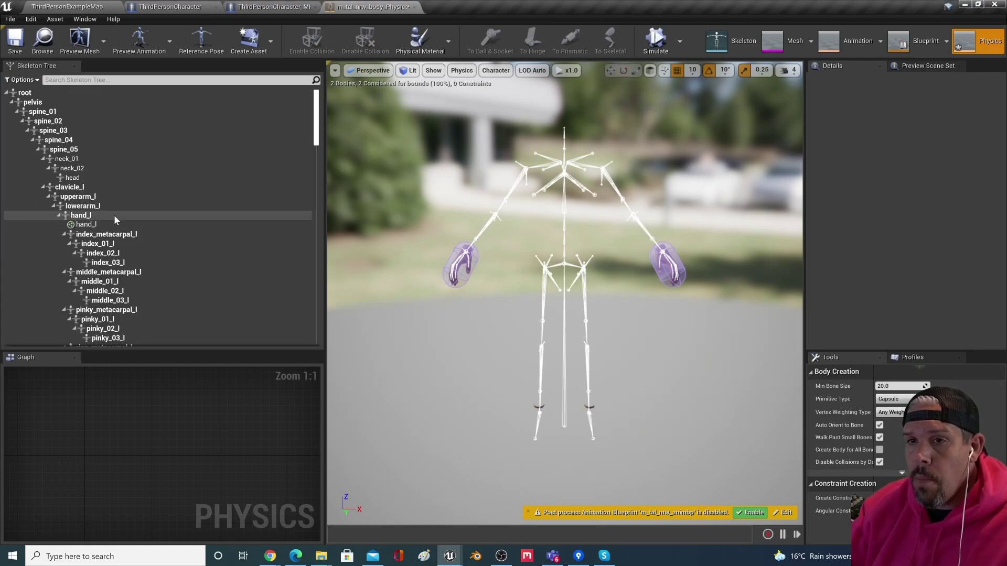
left_click(39, 103)
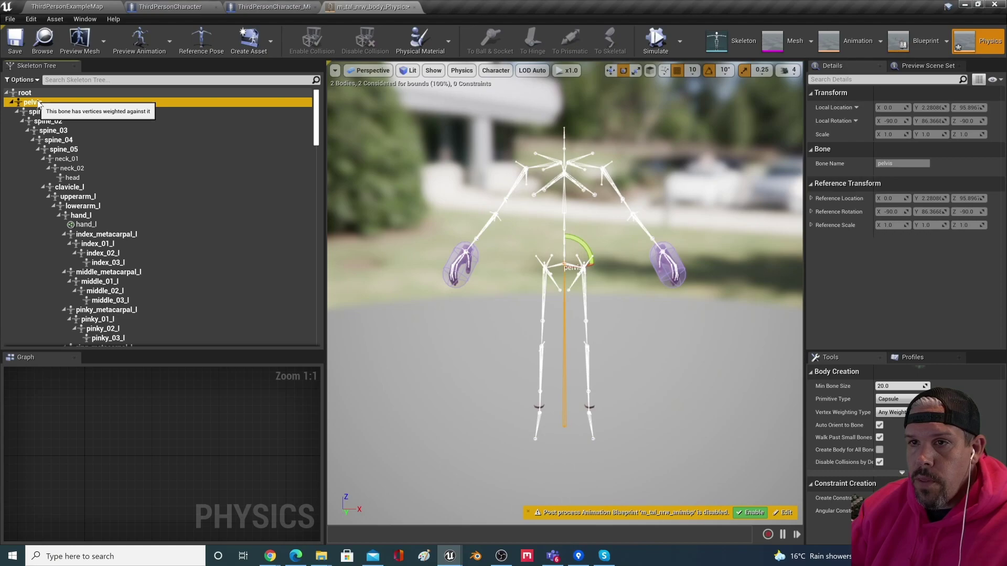
right_click(45, 107)
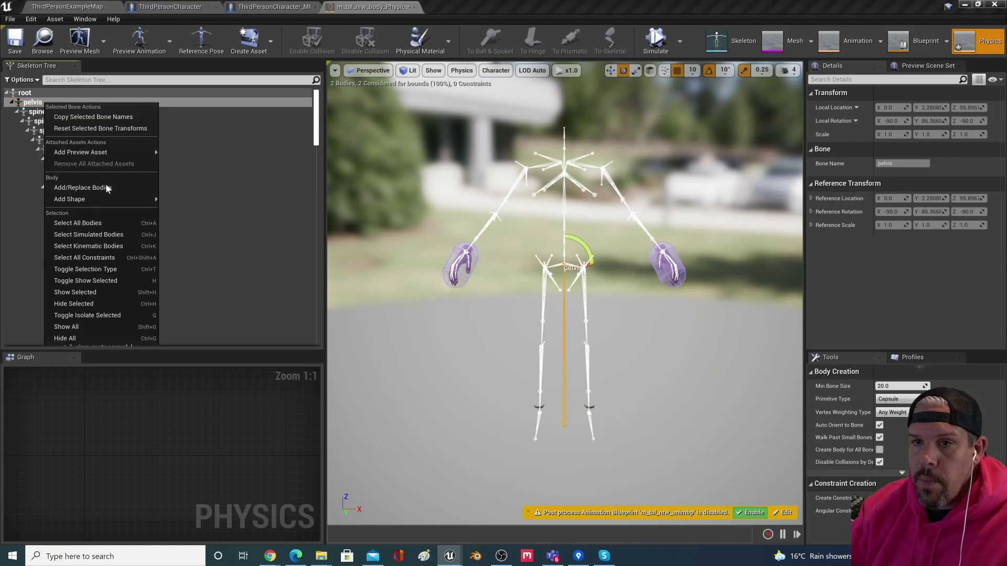
mouse_move(105, 199)
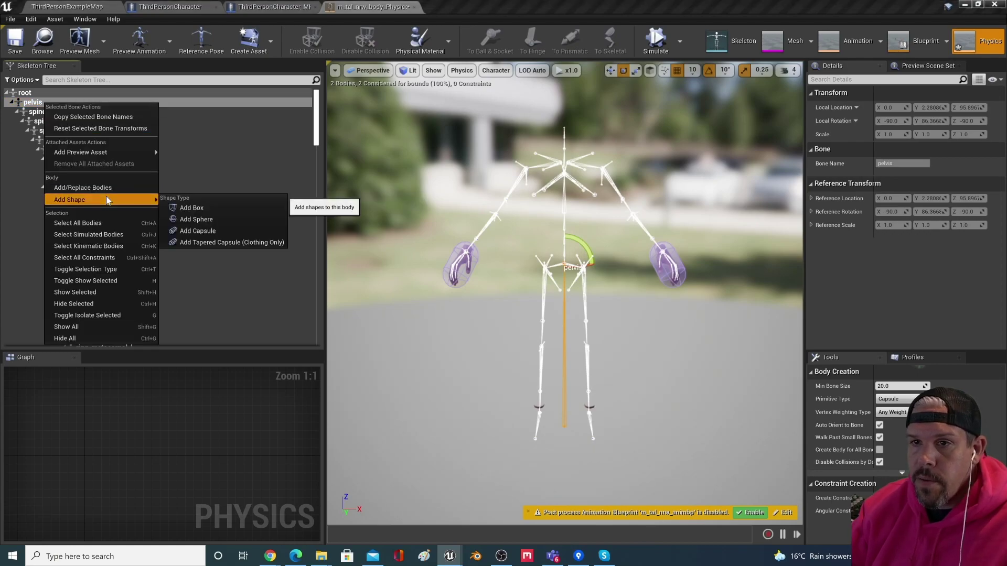
left_click(232, 219)
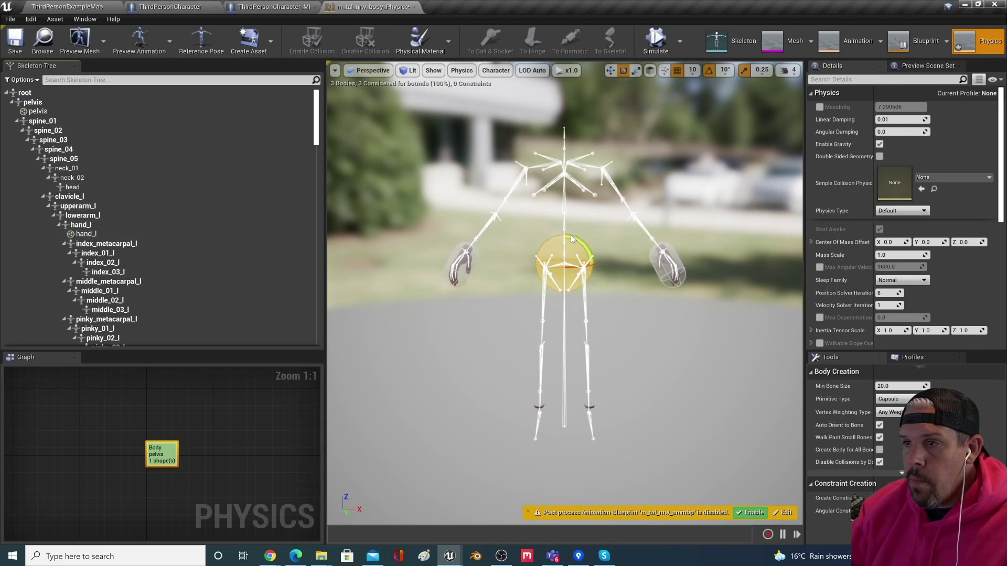
Step: Add a capsule shape to the spine_02 bone and rotate it 90 degrees so it stands upright along the spine
left_click(65, 131)
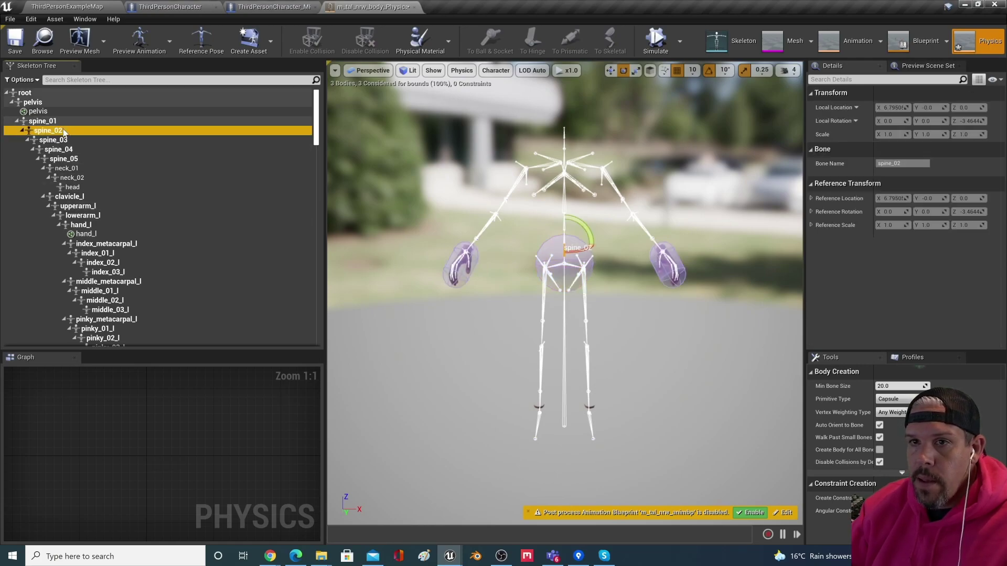
right_click(64, 131)
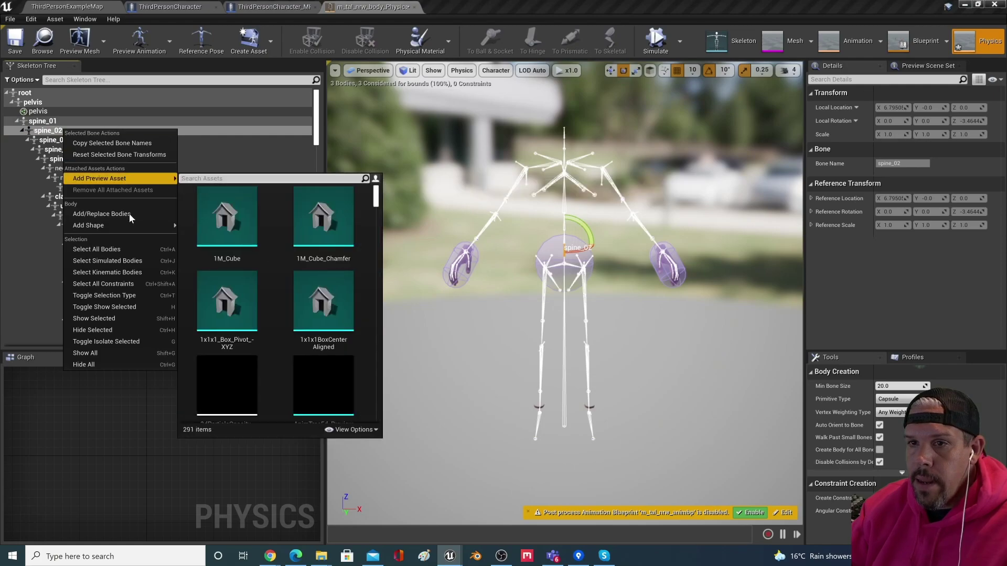
mouse_move(130, 224)
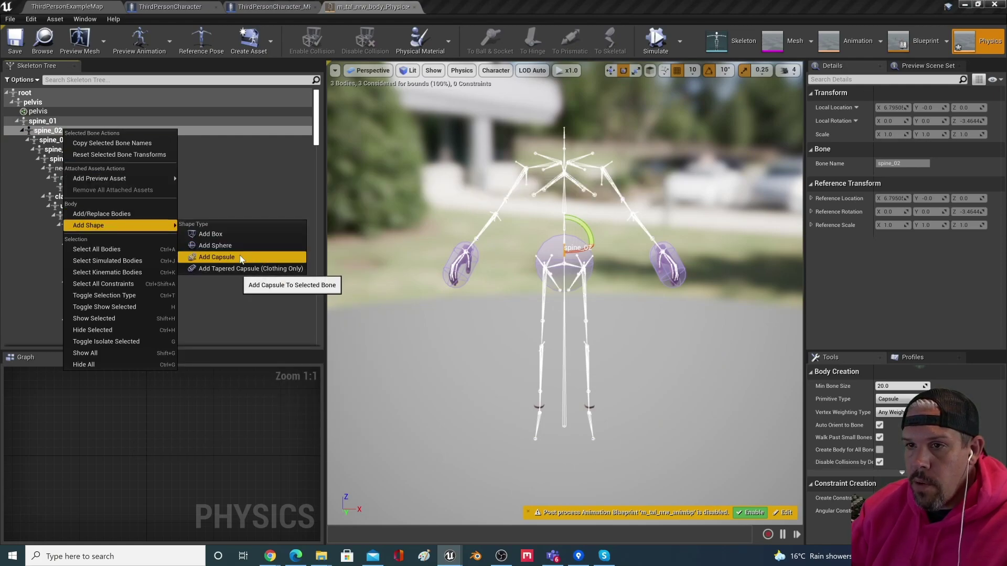
left_click(241, 259)
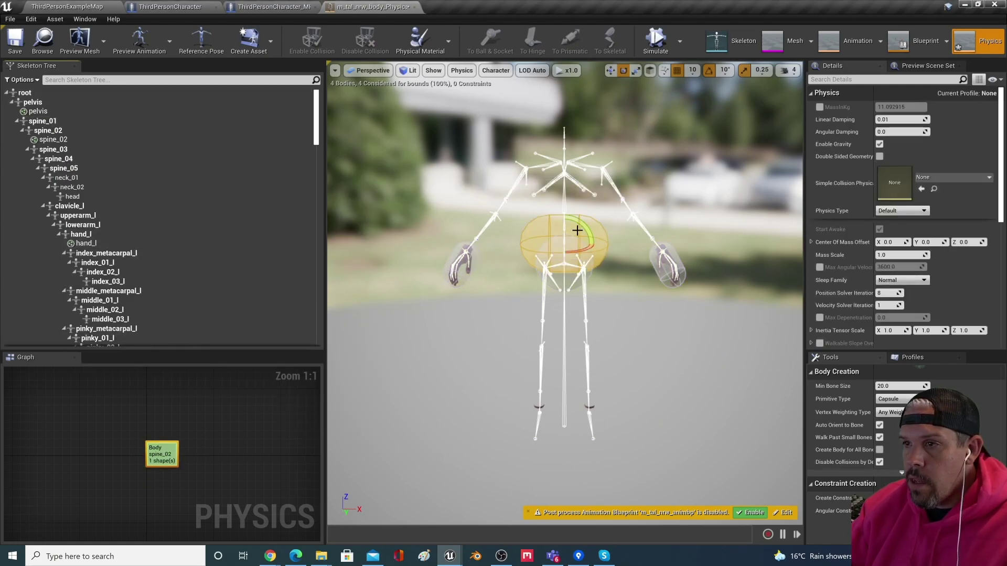
left_click_drag(548, 221, 528, 252)
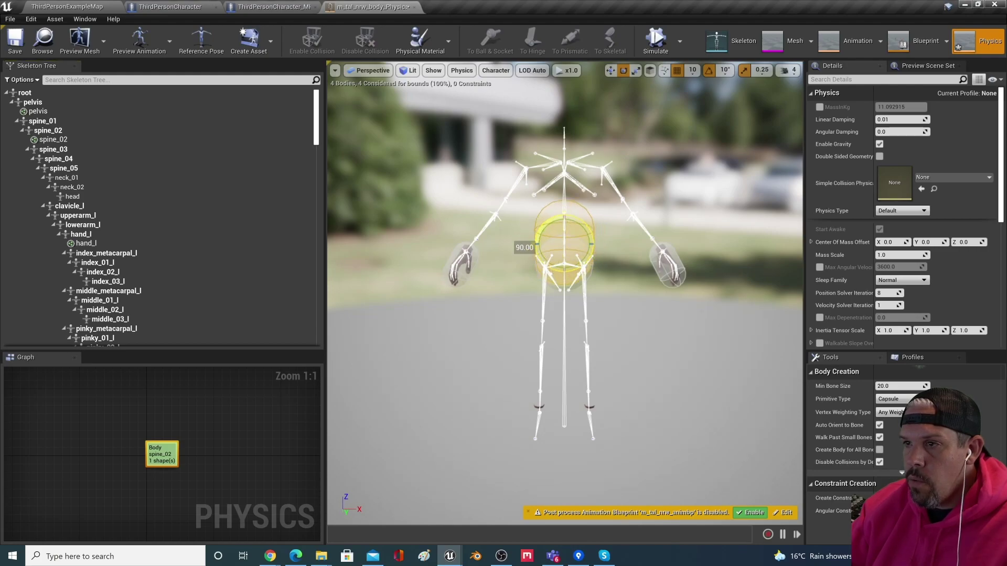
key("w")
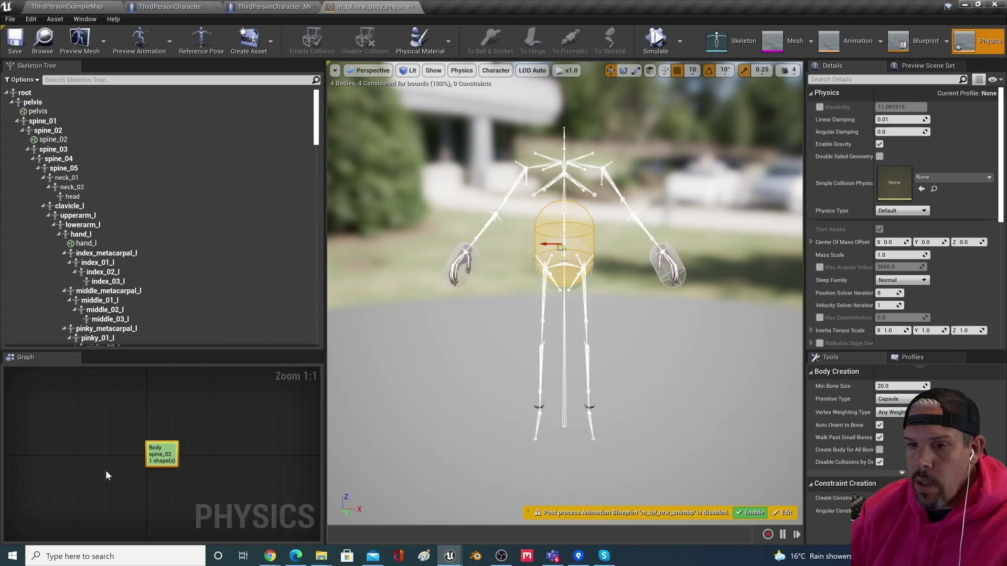
left_click(191, 414)
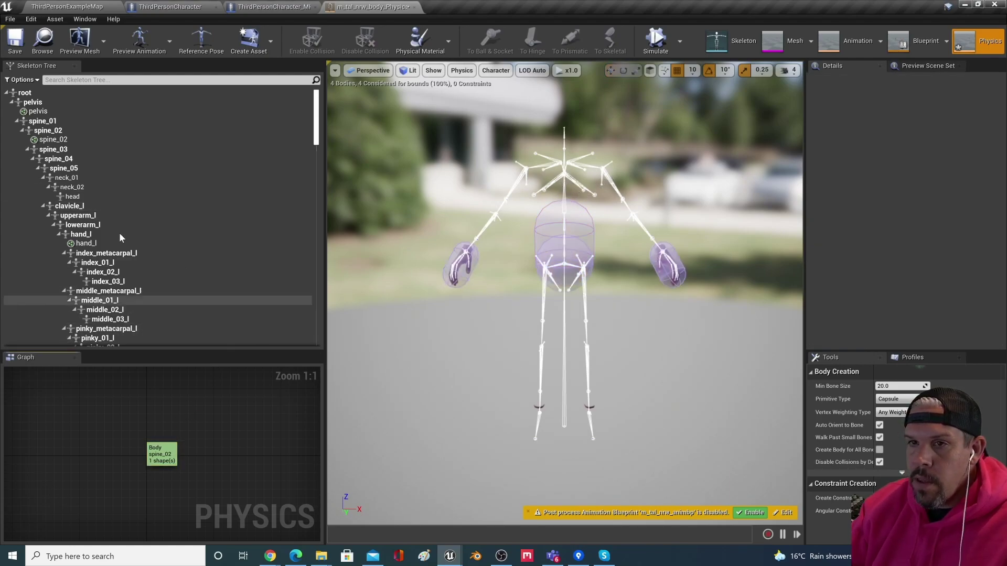
Step: Add a capsule shape to the spine_05 bone, lying across the chest
left_click(74, 169)
right_click(74, 169)
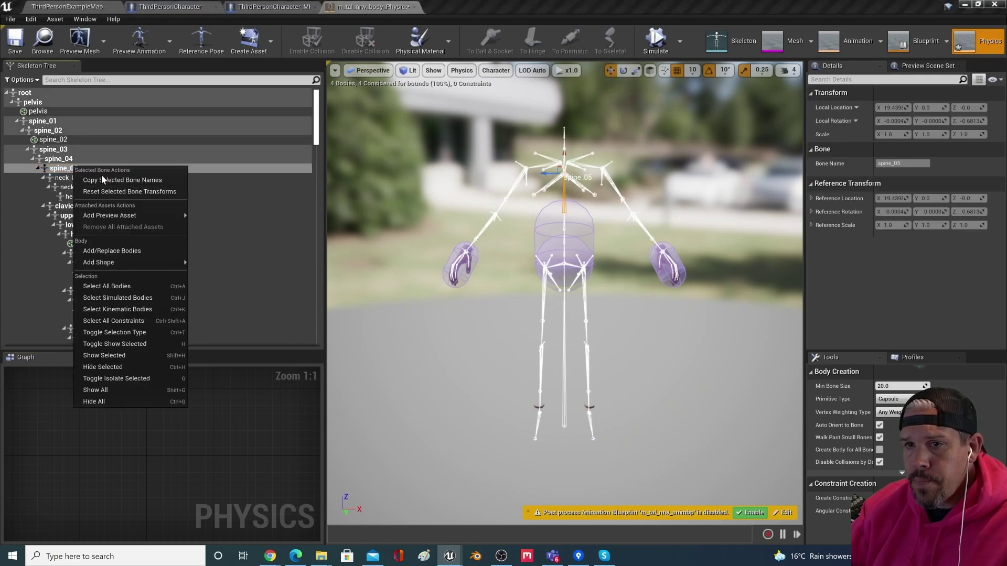
mouse_move(145, 262)
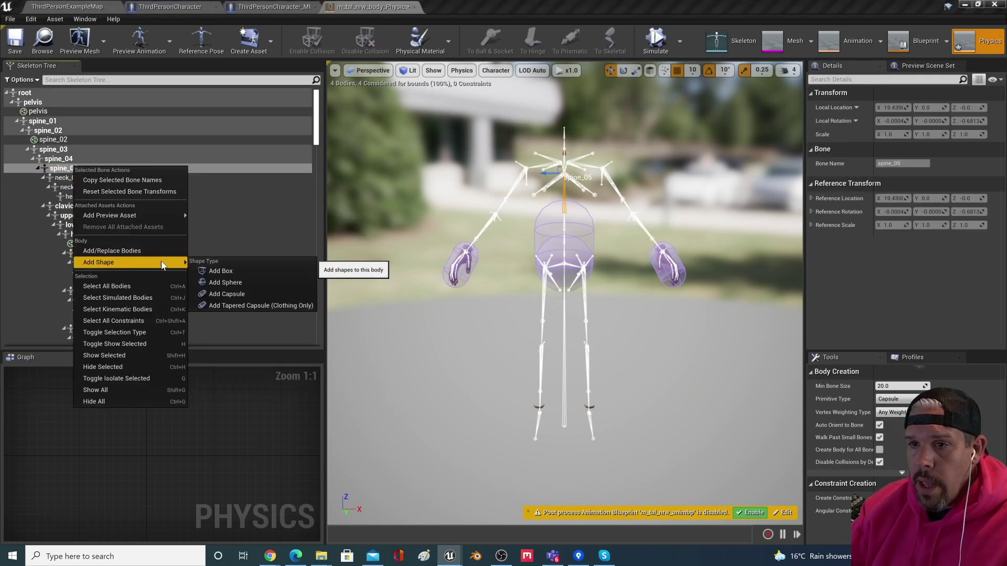
left_click(227, 294)
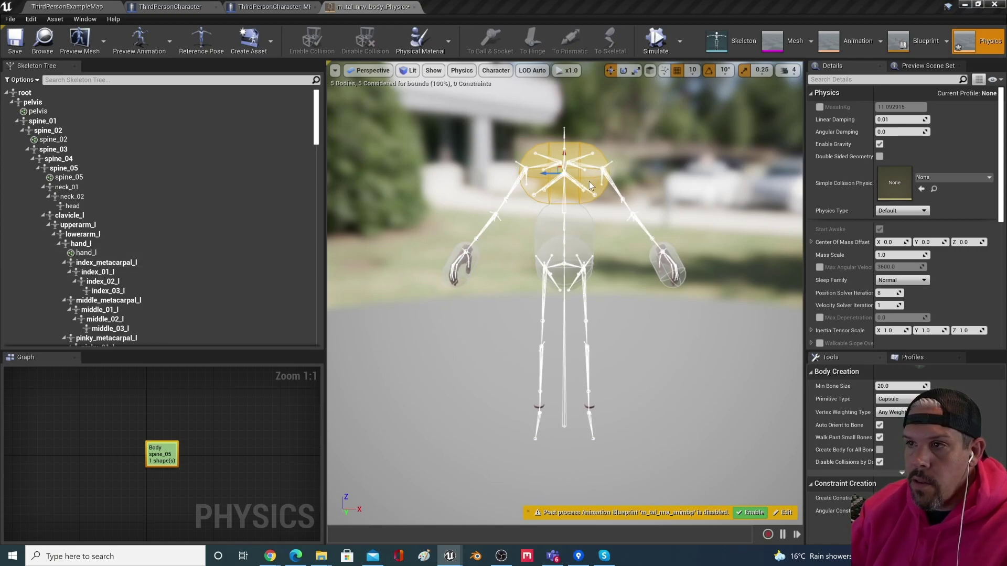
Step: Add a sphere shape to the spine_05 body, lowered and scaled down to fill the gap between the chest and waist capsules
right_click(84, 178)
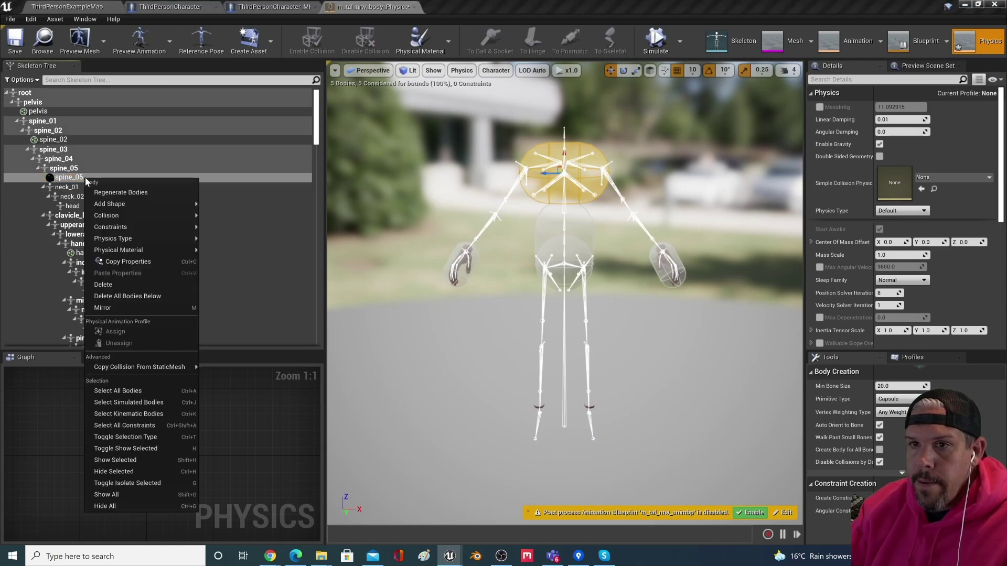
mouse_move(154, 229)
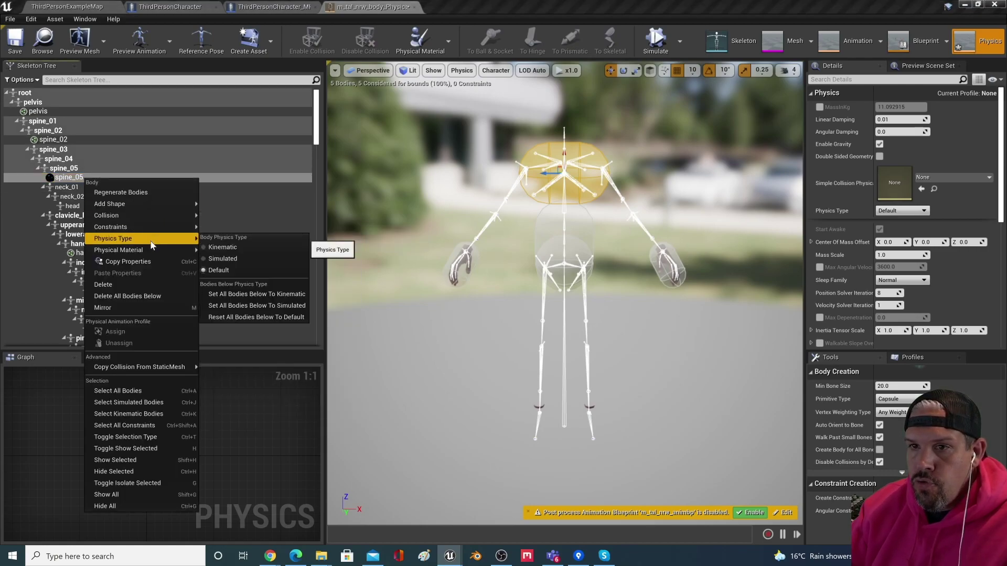
mouse_move(159, 206)
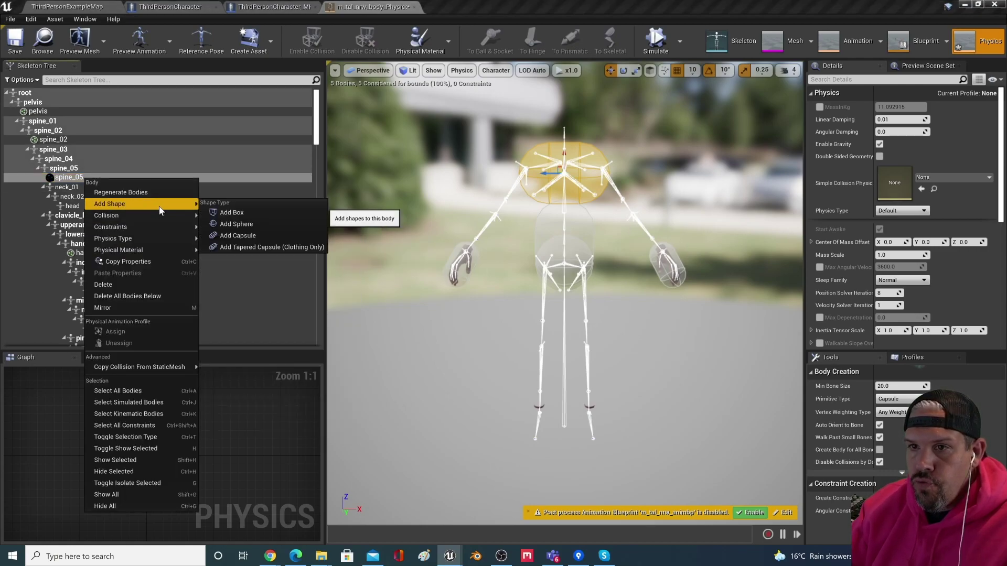
left_click(254, 224)
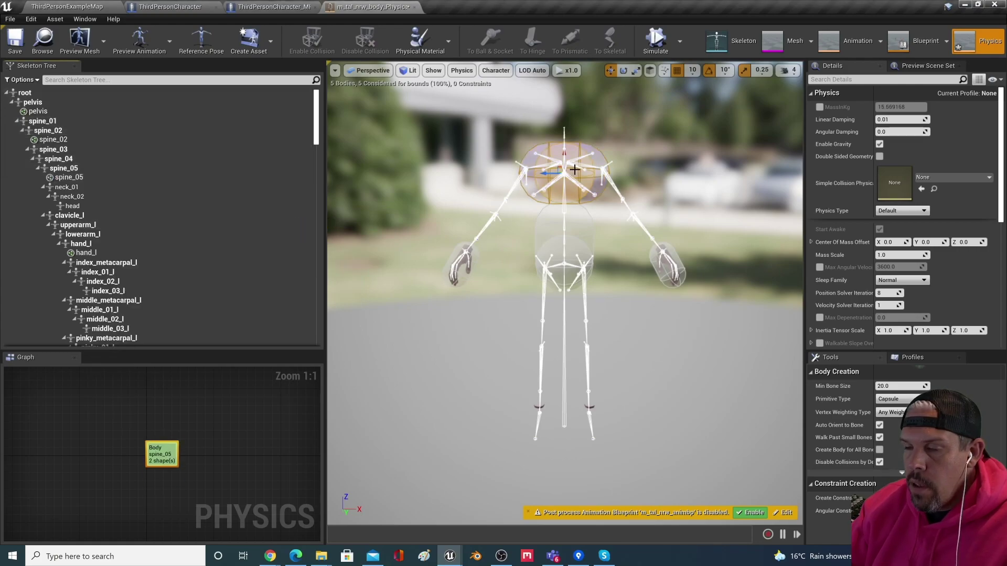
left_click_drag(564, 153, 563, 181)
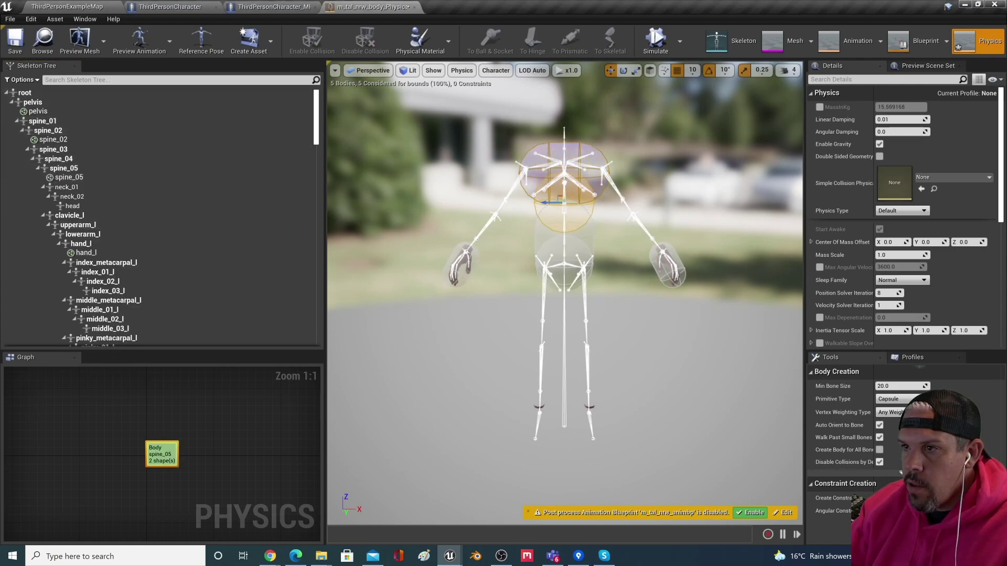
key("e")
key("r")
left_click_drag(564, 201, 588, 181)
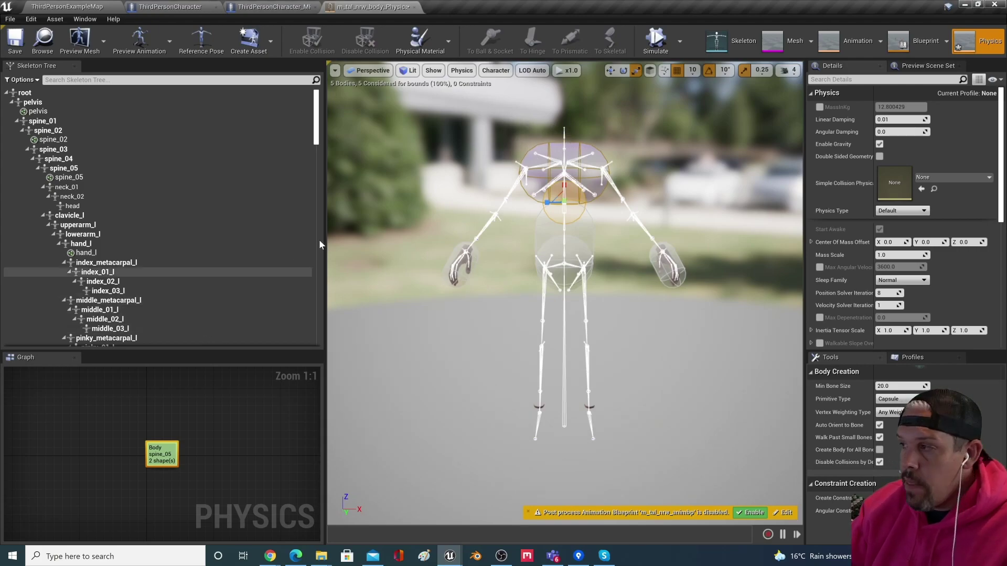
Step: Add a sphere shape to the neck_02 bone and scale it down to neck size
left_click(91, 197)
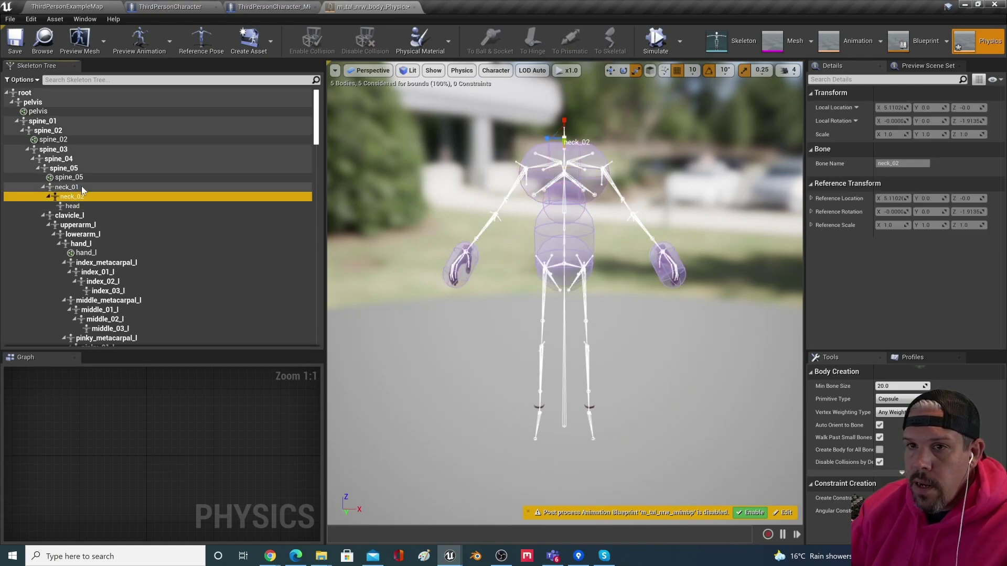
left_click(81, 188)
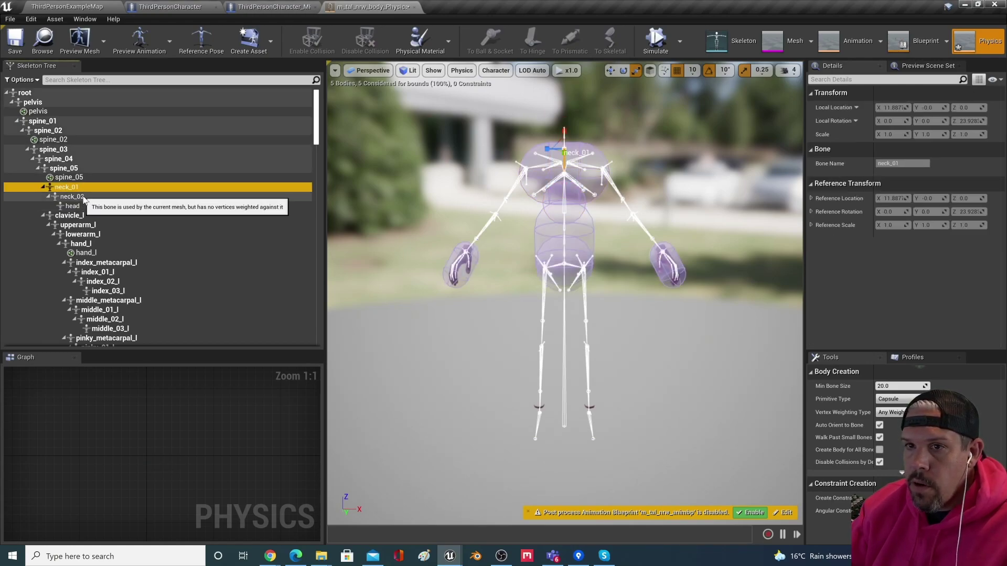
left_click(84, 198)
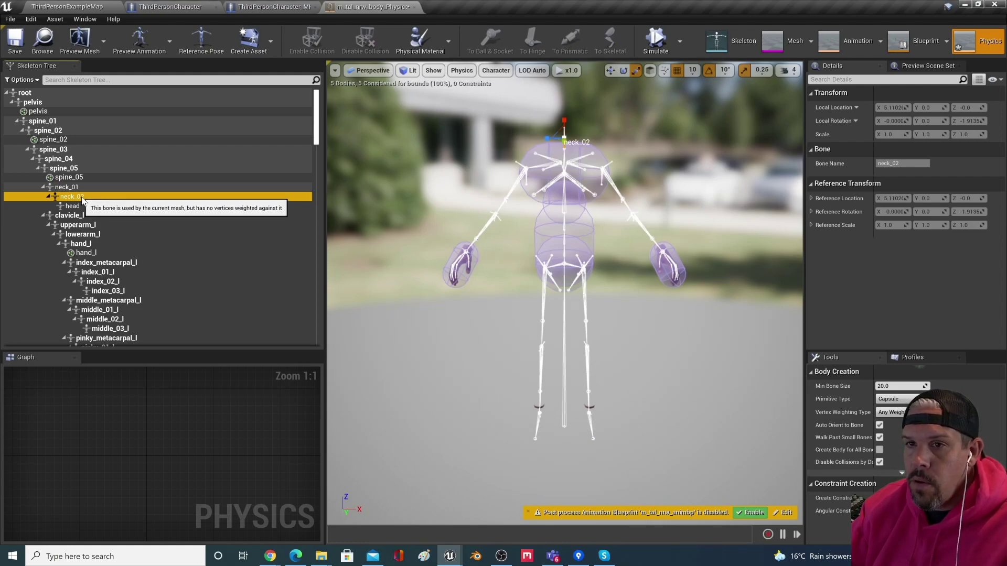
right_click(83, 198)
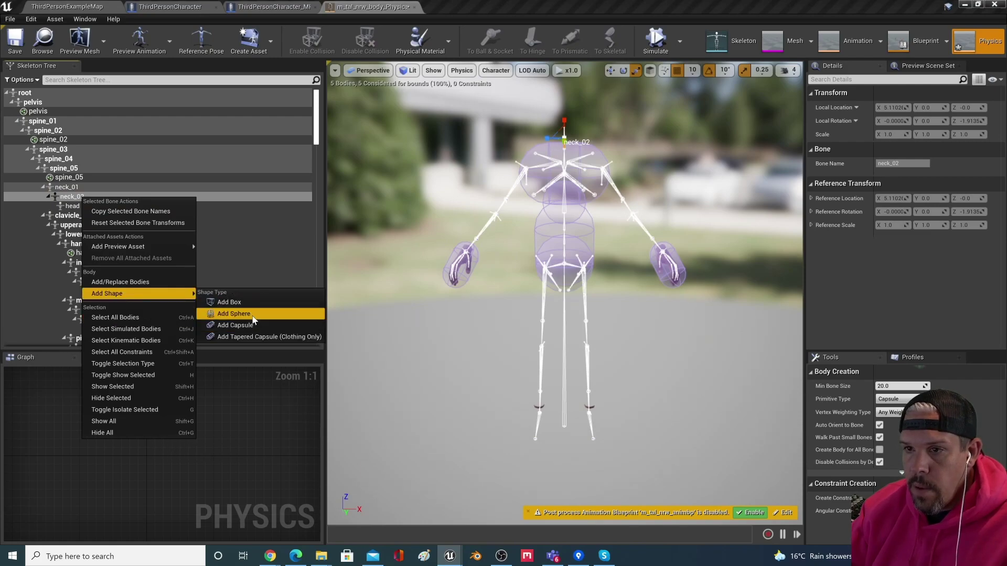
left_click(253, 314)
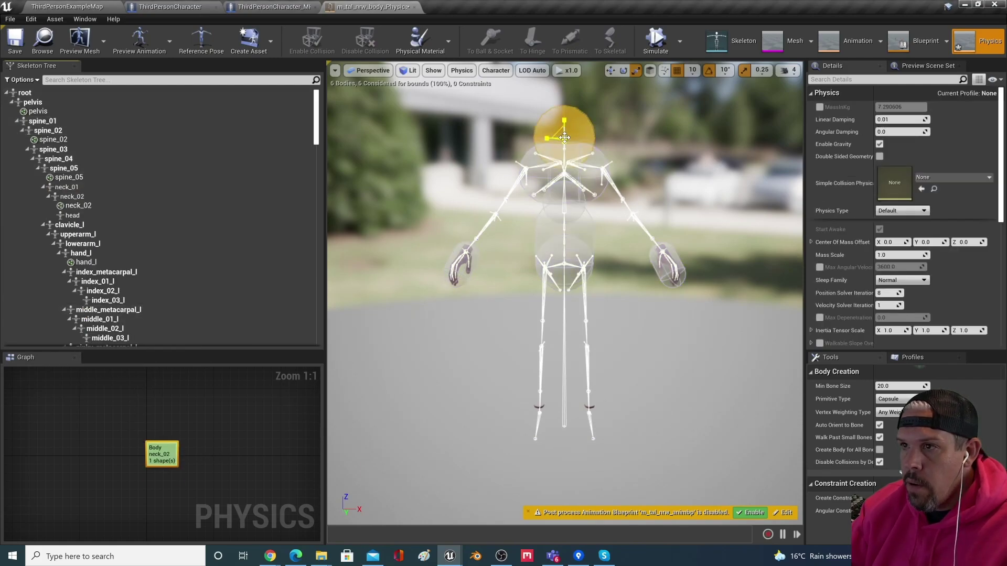
left_click_drag(564, 137, 561, 155)
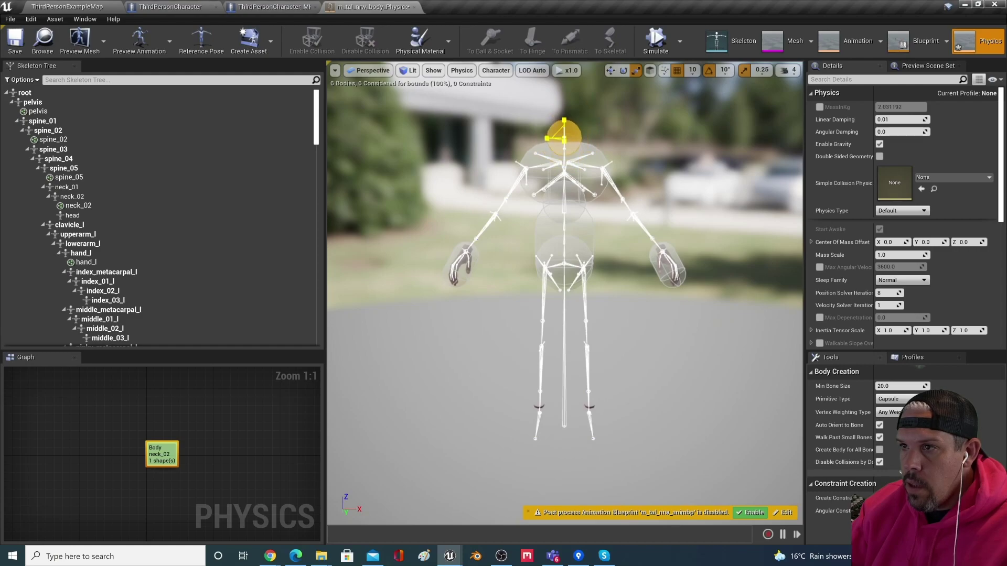
Step: Add a capsule shape to the head bone
left_click(73, 216)
right_click(80, 218)
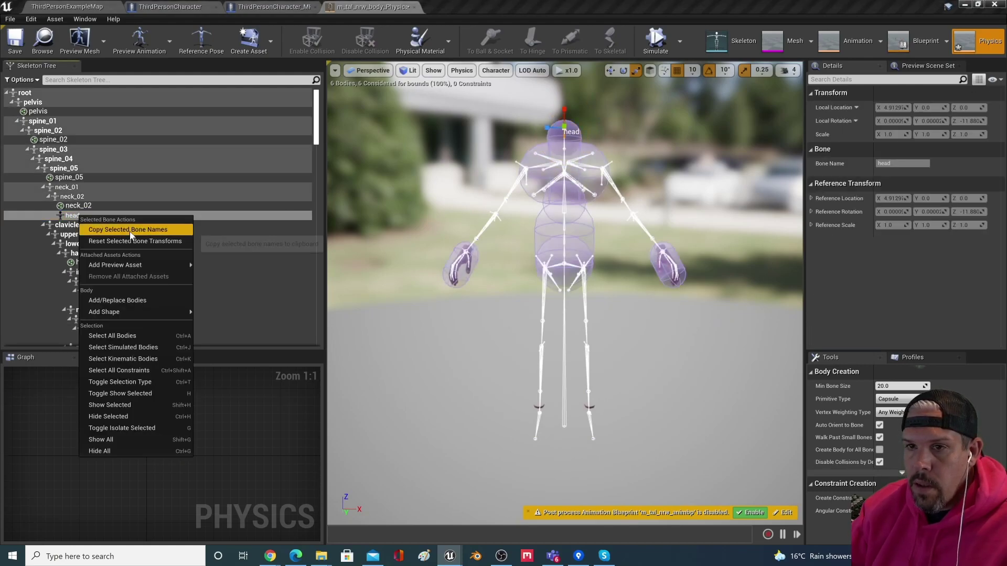
mouse_move(157, 312)
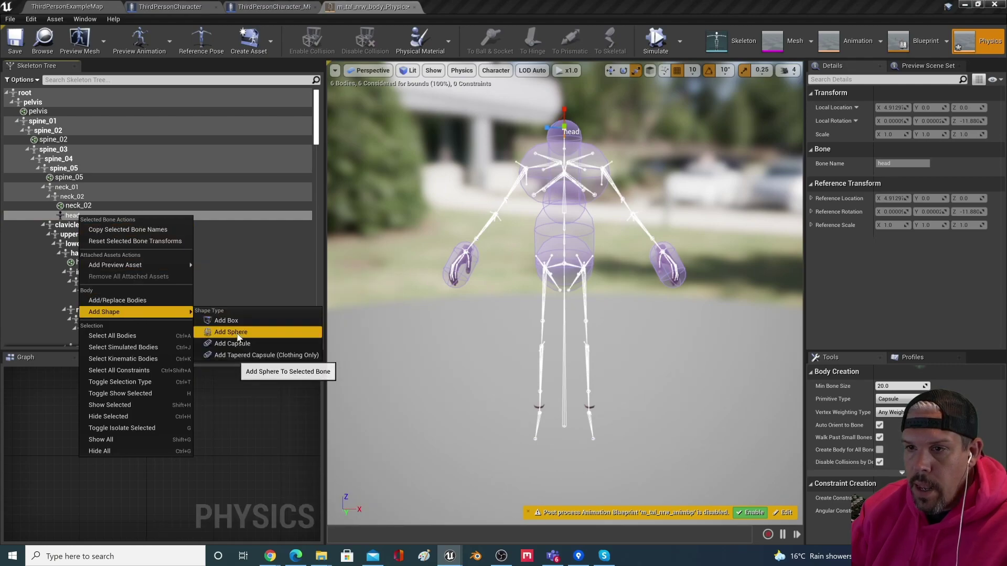
left_click(231, 344)
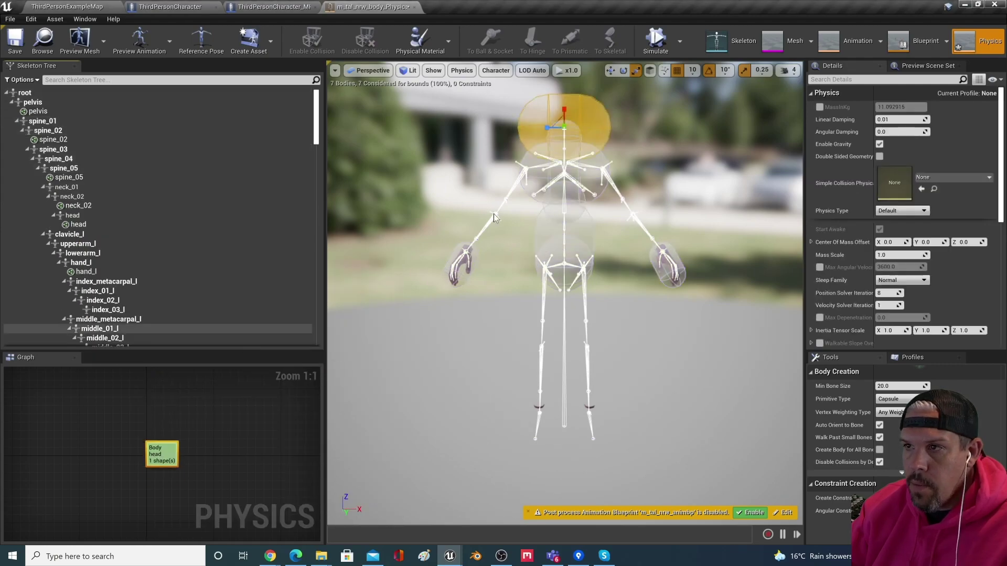
left_click(584, 129)
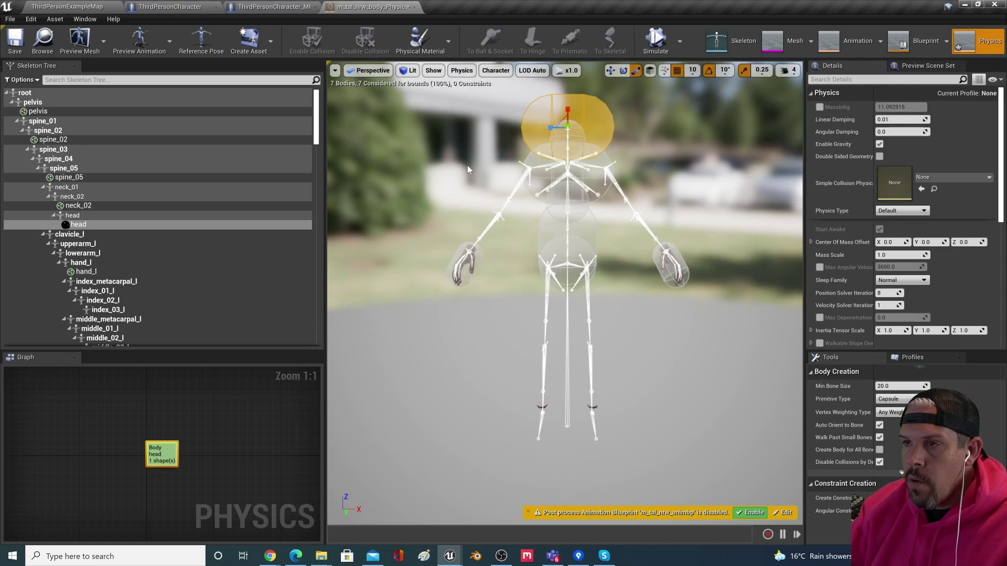
Step: Rotate the head capsule so it stands upright over the head and neck
left_click(521, 131)
left_click(569, 120)
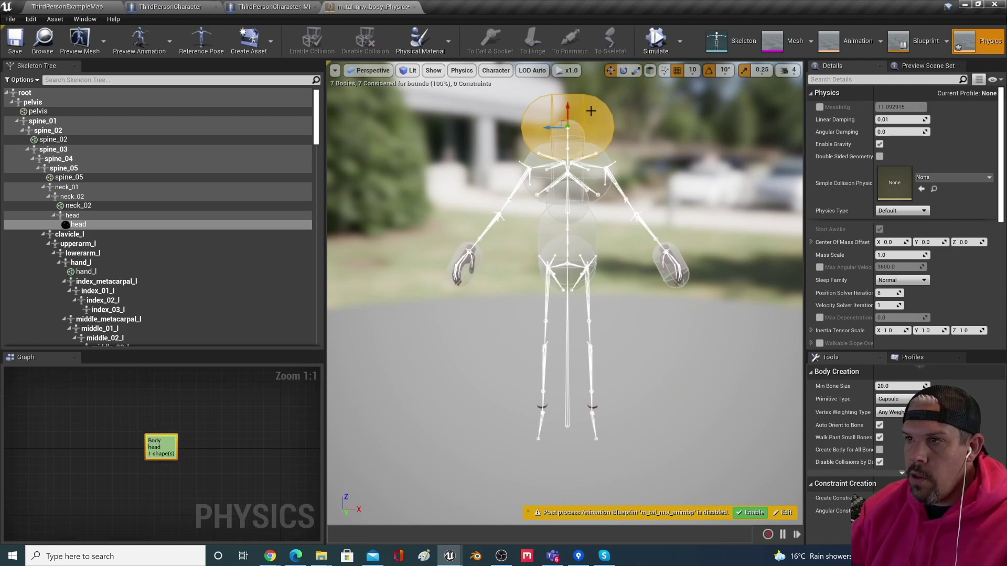
left_click(627, 73)
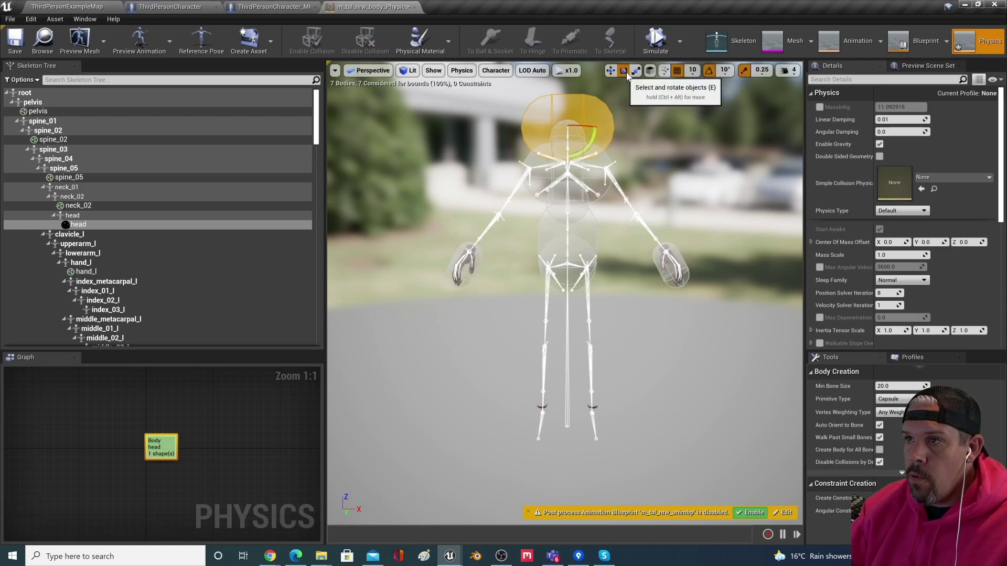
left_click(613, 72)
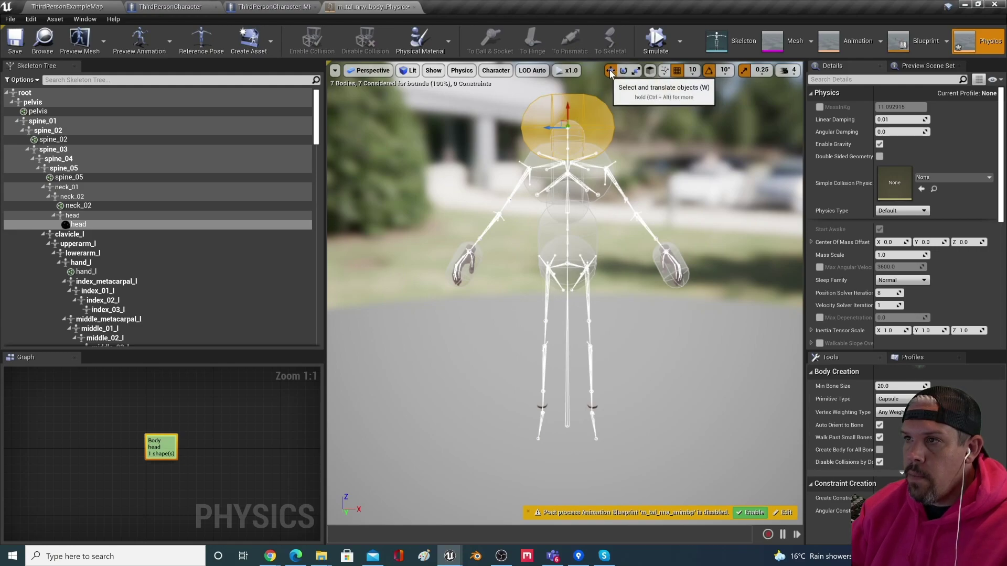
left_click(624, 71)
left_click(635, 71)
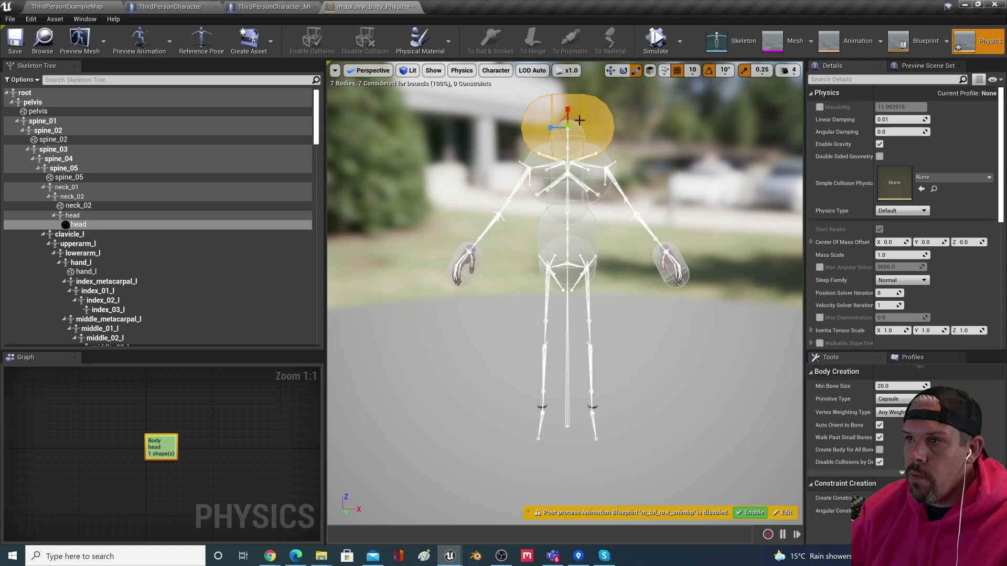
key("e")
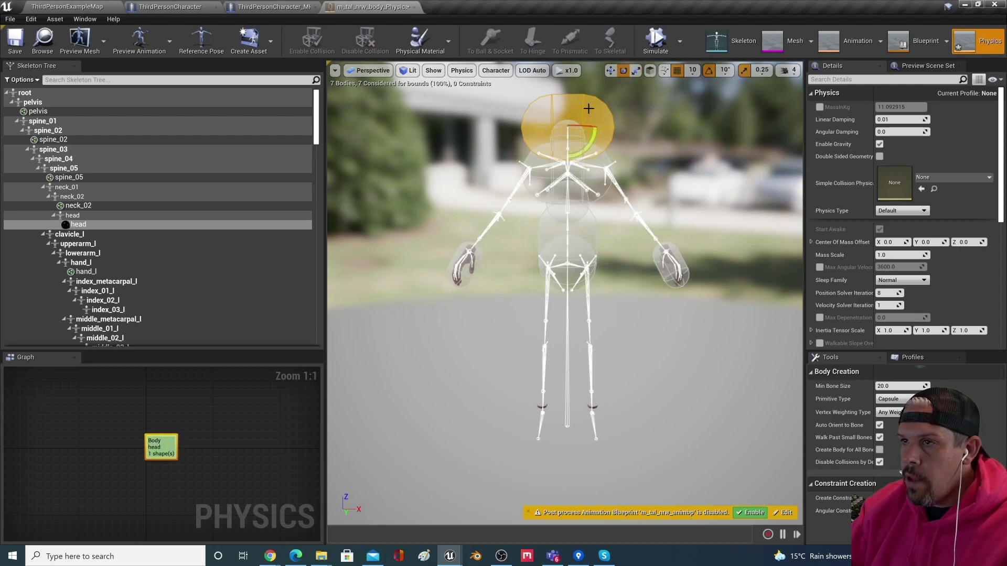
left_click_drag(595, 145, 598, 132)
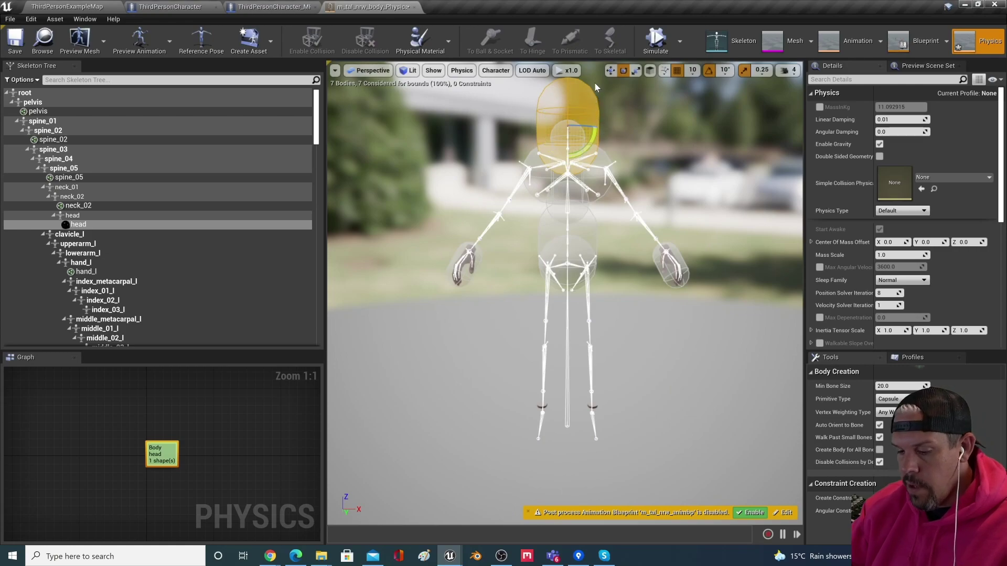
Step: Scale down the head capsule and shorten it to roughly the size of the head
key("r")
left_click_drag(568, 126, 551, 132)
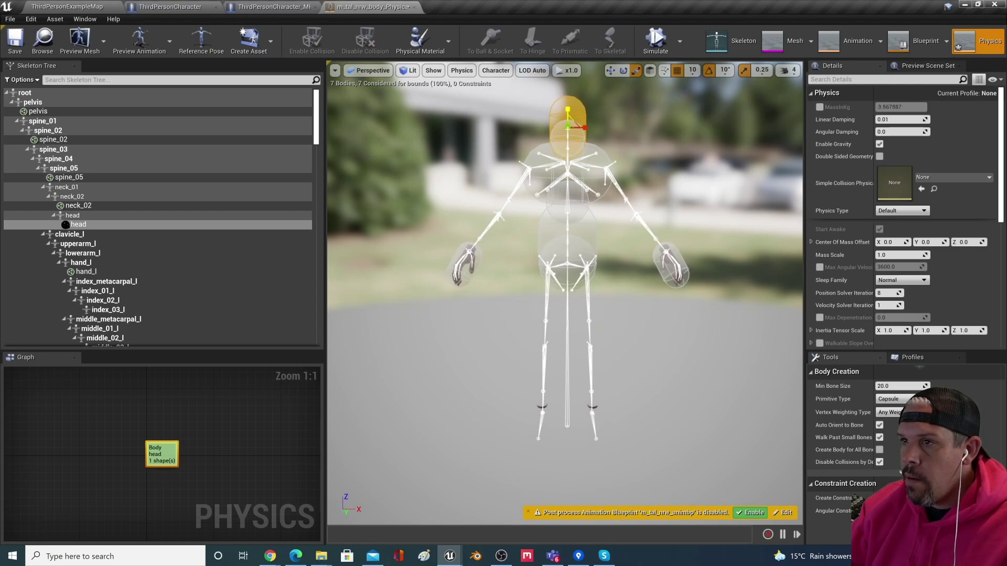
left_click_drag(567, 109, 568, 114)
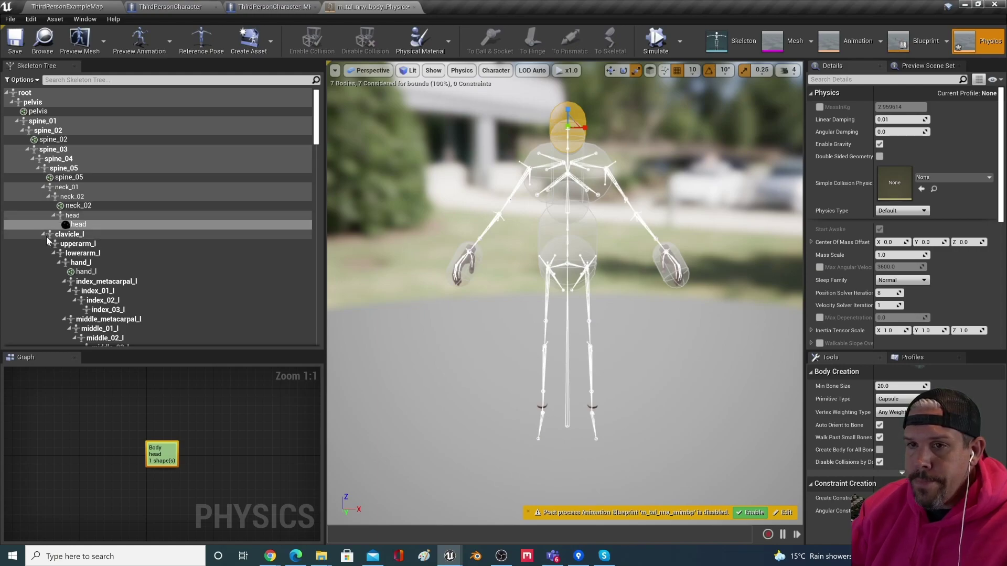
Step: Add a capsule shape to the upperarm_l bone
left_click(74, 244)
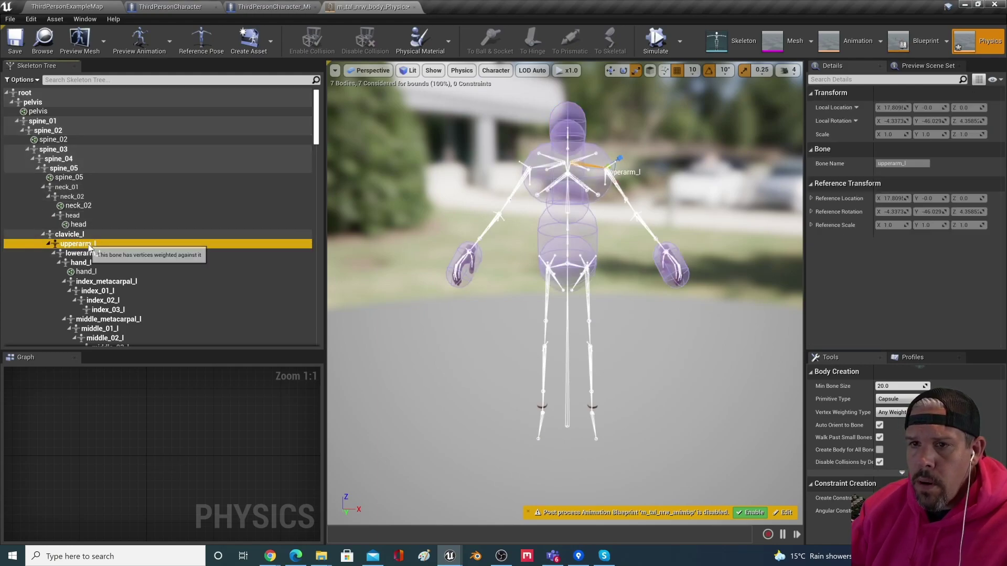
right_click(88, 243)
mouse_move(150, 343)
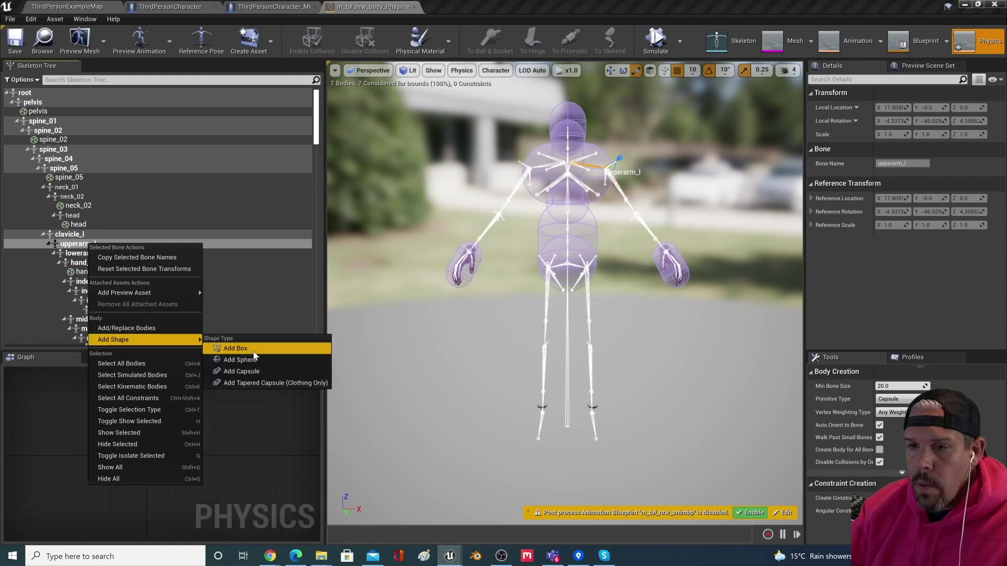
left_click(253, 371)
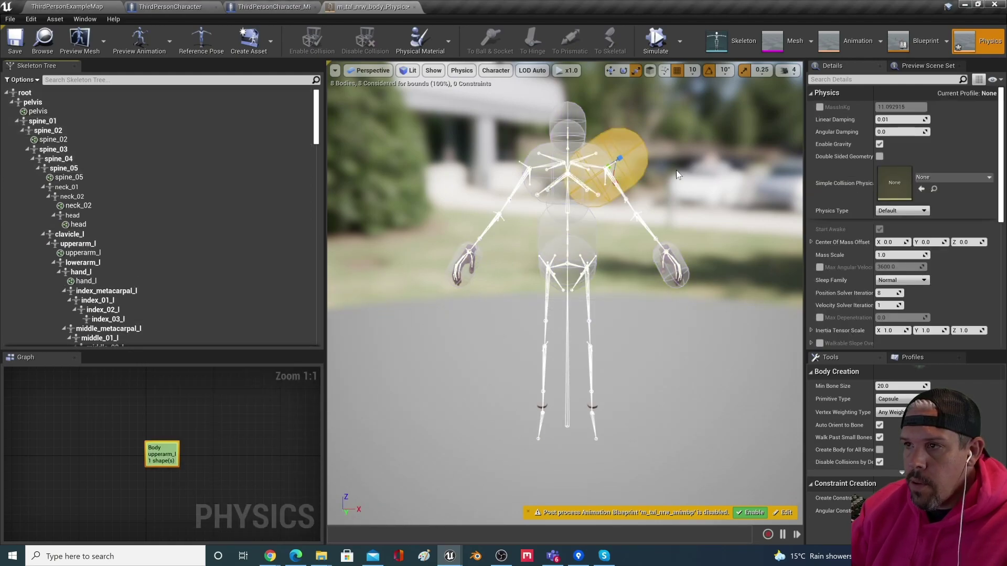
Step: Rotate the upperarm_l capsule to line up with the upper arm and scale it down to fit the shoulder
key("e")
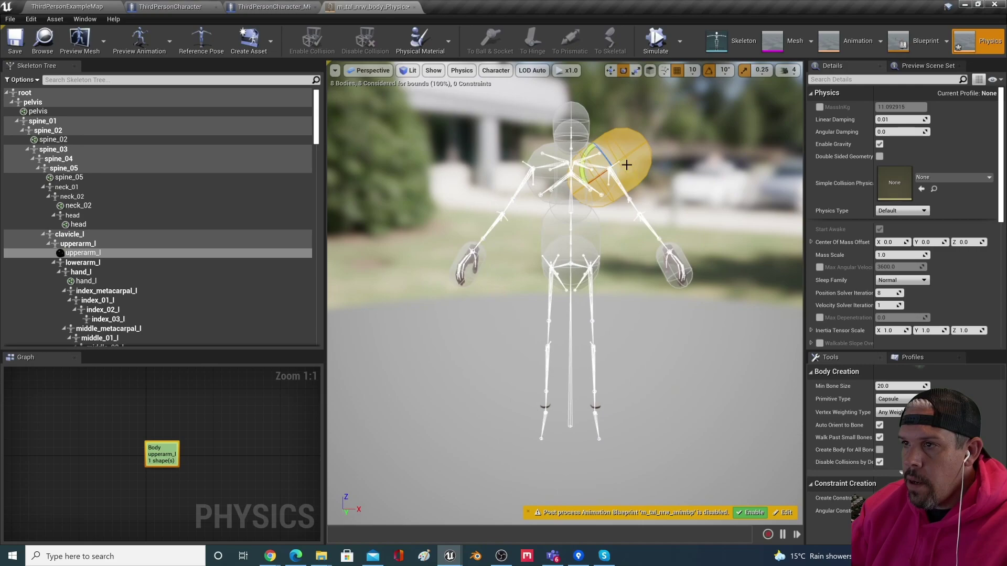
left_click_drag(588, 161, 609, 183)
key("r")
left_click_drag(608, 173, 596, 182)
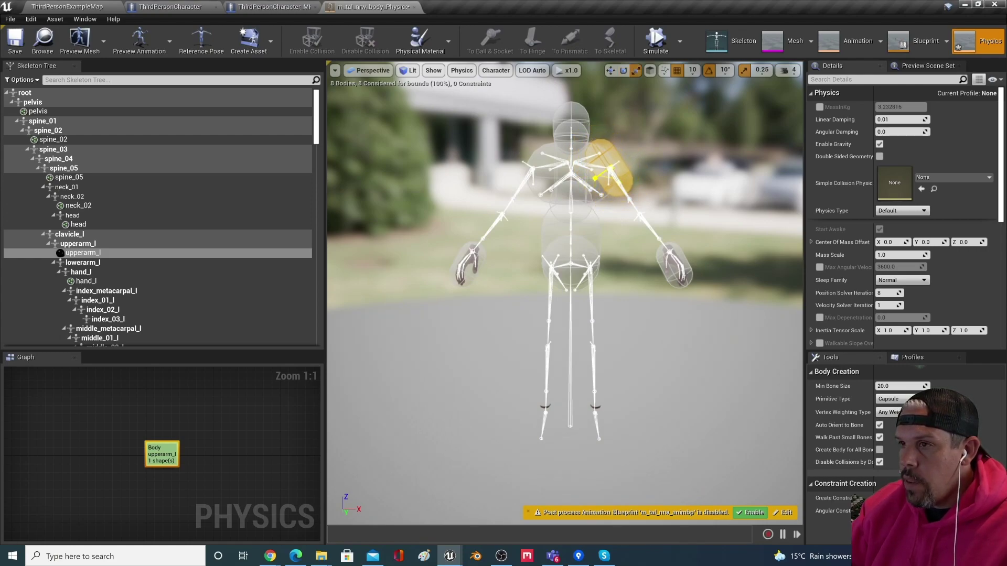
Step: Add a capsule shape to the lowerarm_l bone
right_click(103, 265)
mouse_move(168, 361)
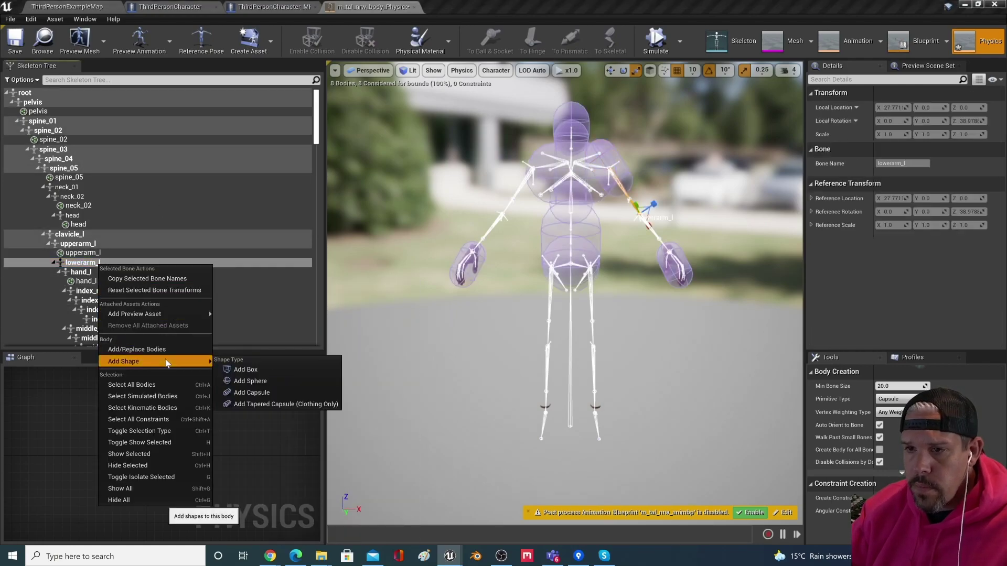
left_click(281, 392)
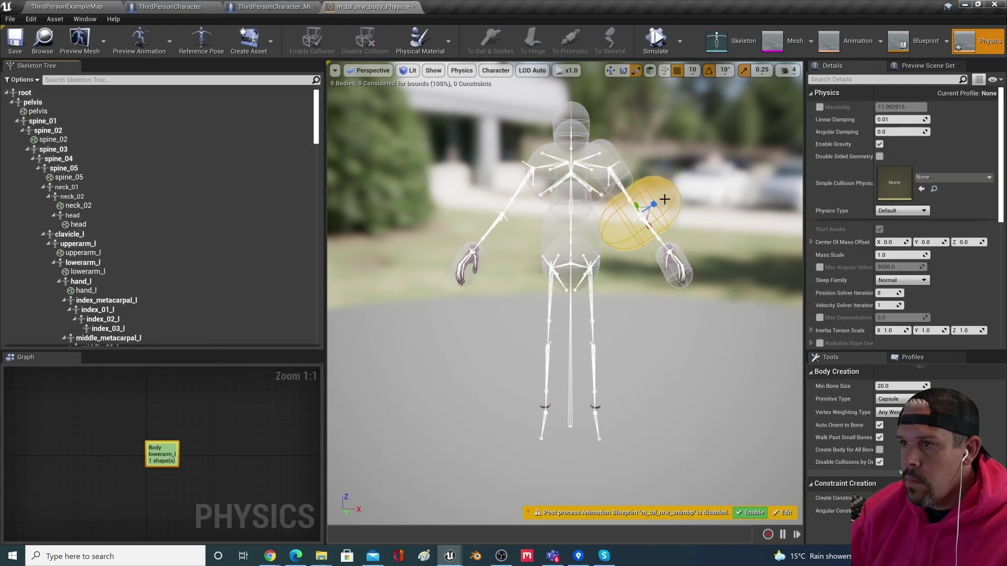
Step: Rotate the lowerarm_l capsule so its length runs along the forearm bone
key("e")
left_click_drag(619, 218, 621, 235)
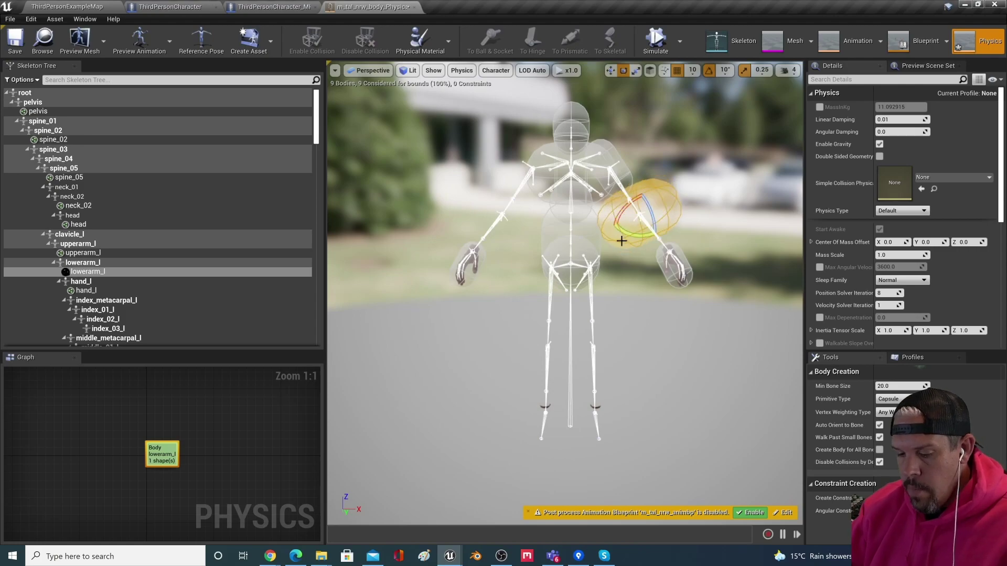
left_click(623, 236)
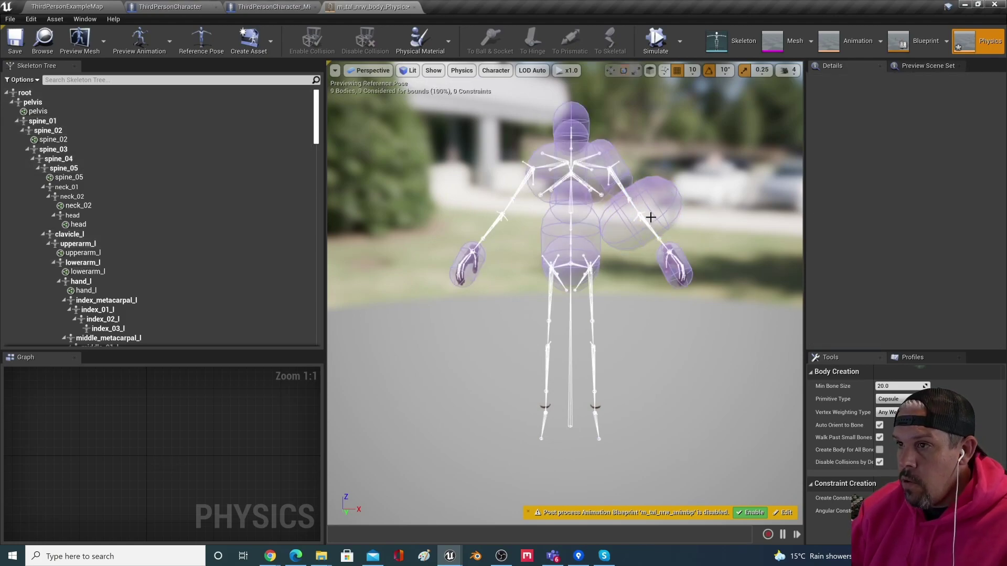
left_click(676, 192)
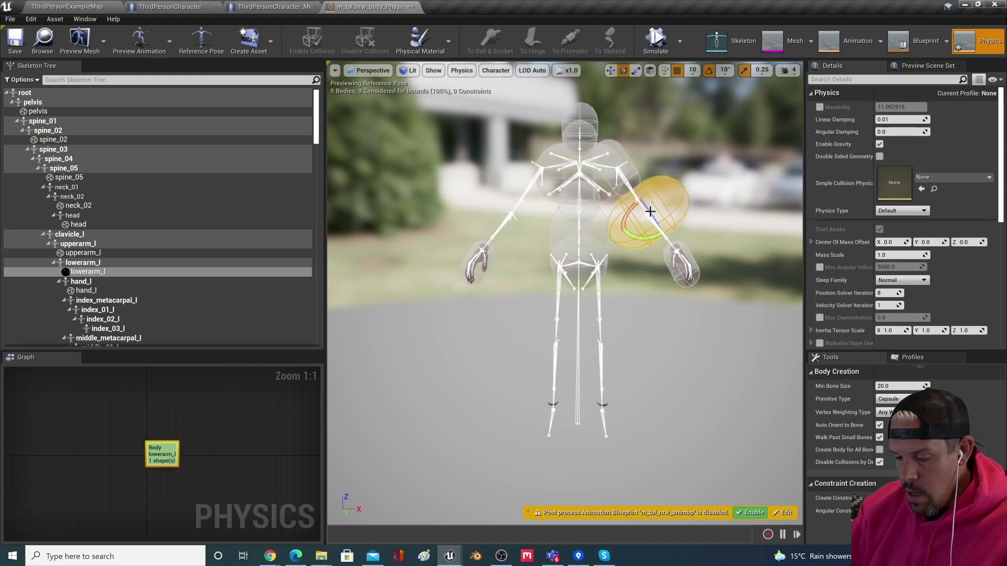
left_click_drag(650, 211, 666, 241)
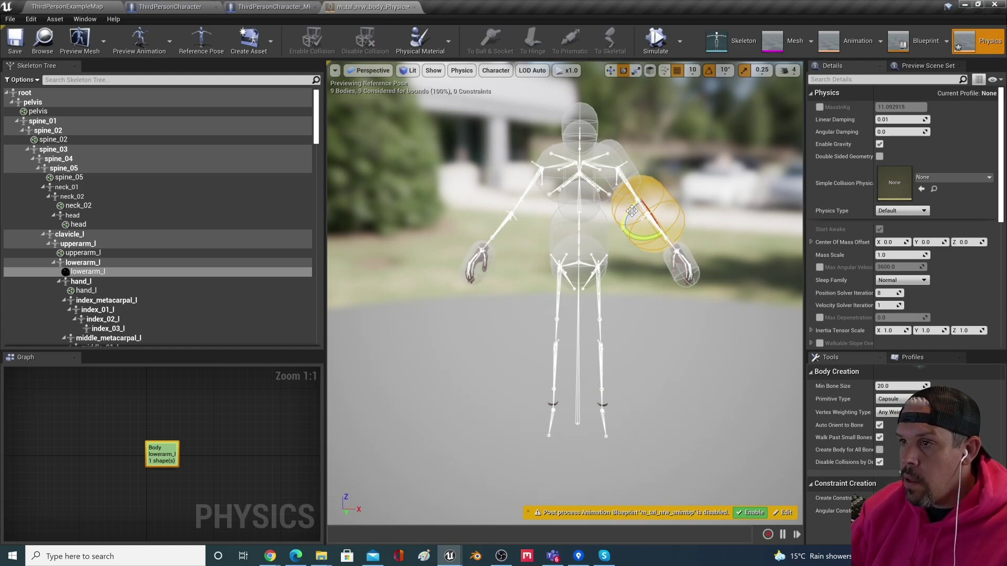
Step: Scale the lowerarm_l capsule down to a slim forearm shape and shift it along the bone toward the hand
key("r")
mouse_move(644, 219)
left_mouse_down()
mouse_move(650, 212)
mouse_move(649, 221)
left_mouse_up()
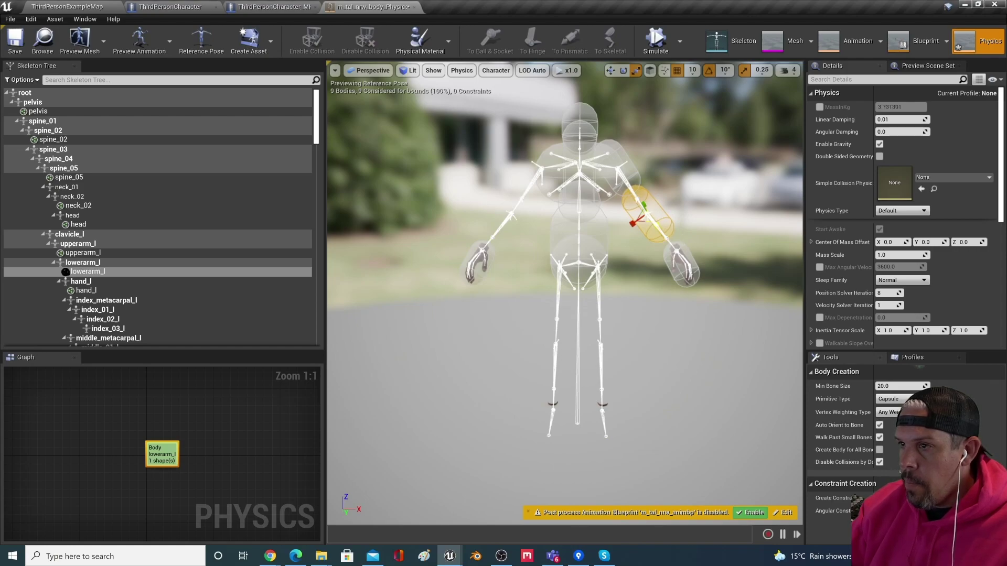
key("w")
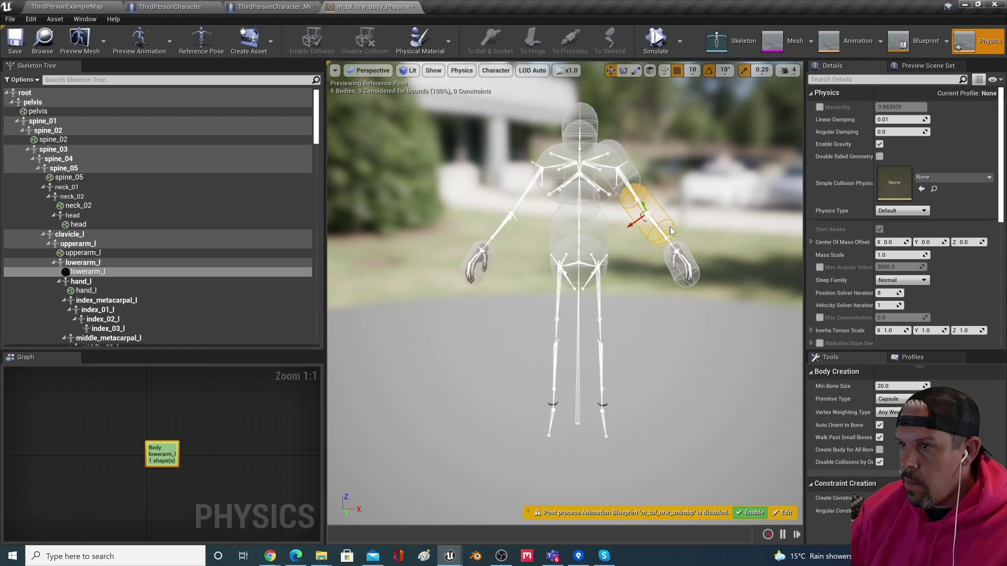
left_click_drag(657, 225, 660, 232)
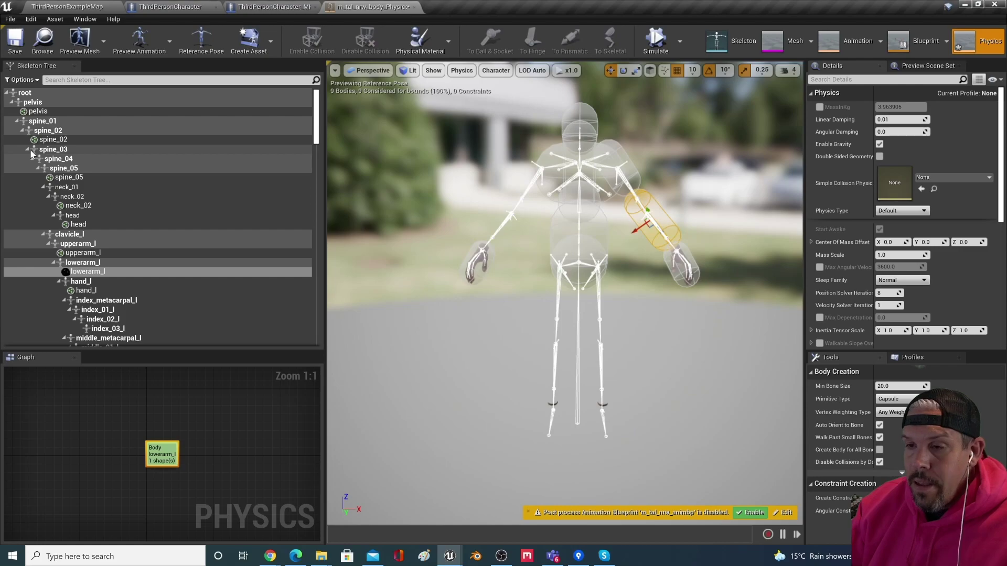
Step: Collapse the lowerarm_l branch in the skeleton hierarchy and add a capsule shape to the upperarm_r bone
left_click(53, 262)
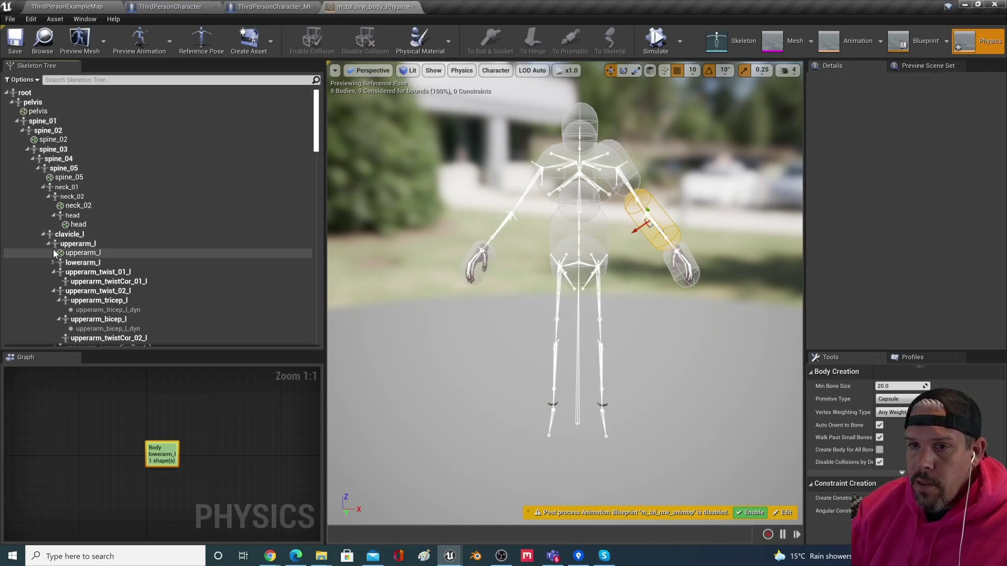
scroll(110, 252, "down", 2)
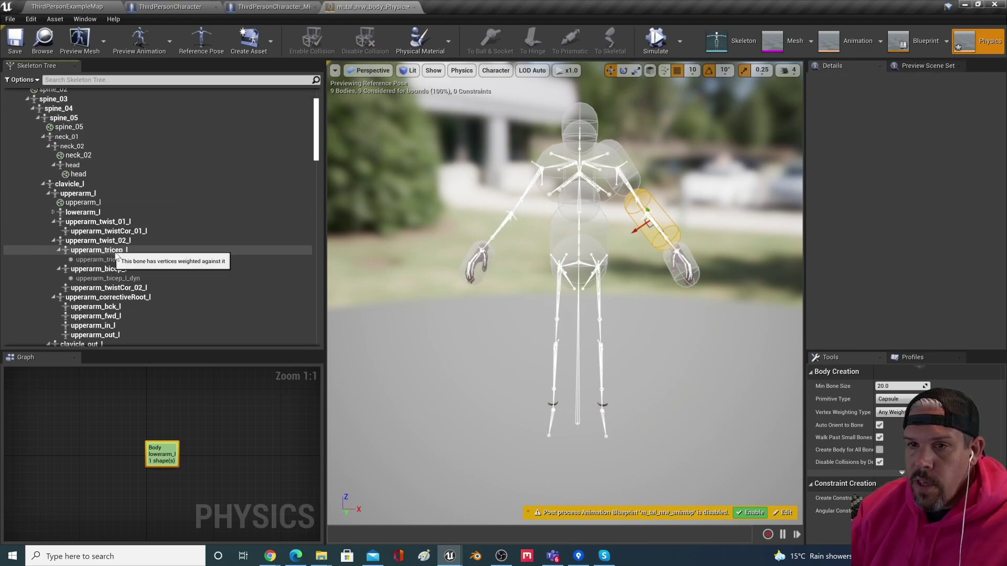
scroll(115, 255, "down", 6)
scroll(114, 257, "up", 3)
scroll(114, 257, "down", 5)
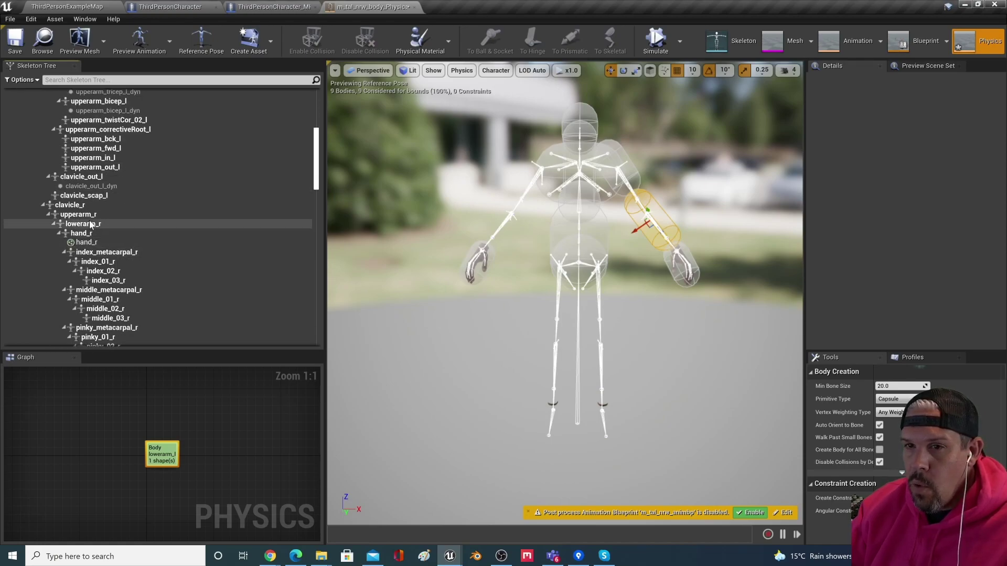
left_click(90, 217)
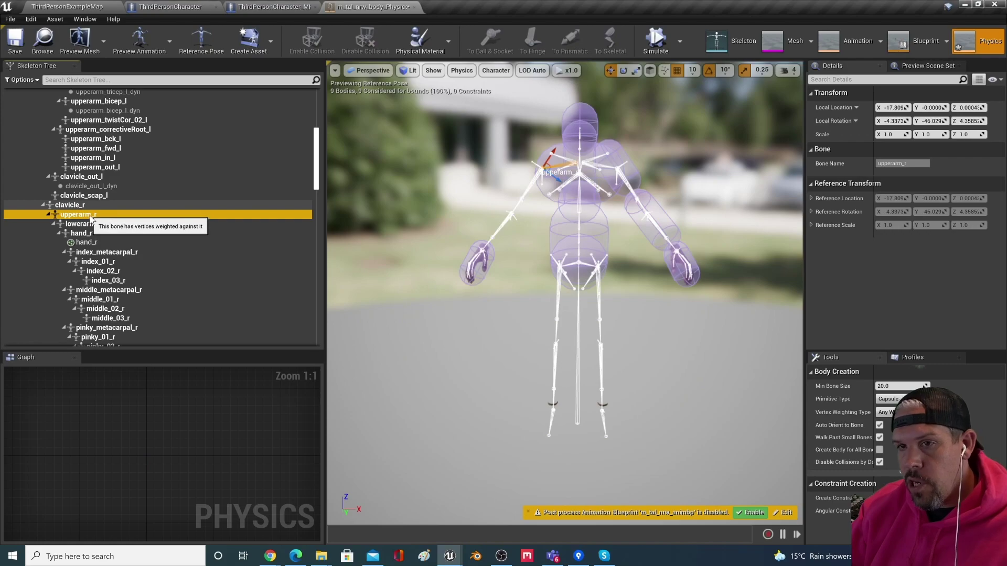
right_click(91, 218)
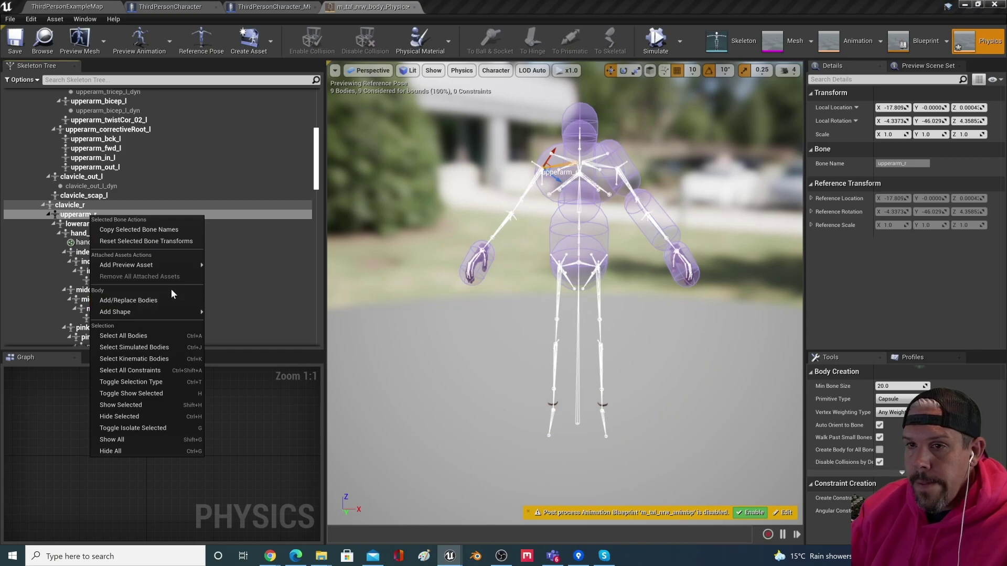
mouse_move(174, 314)
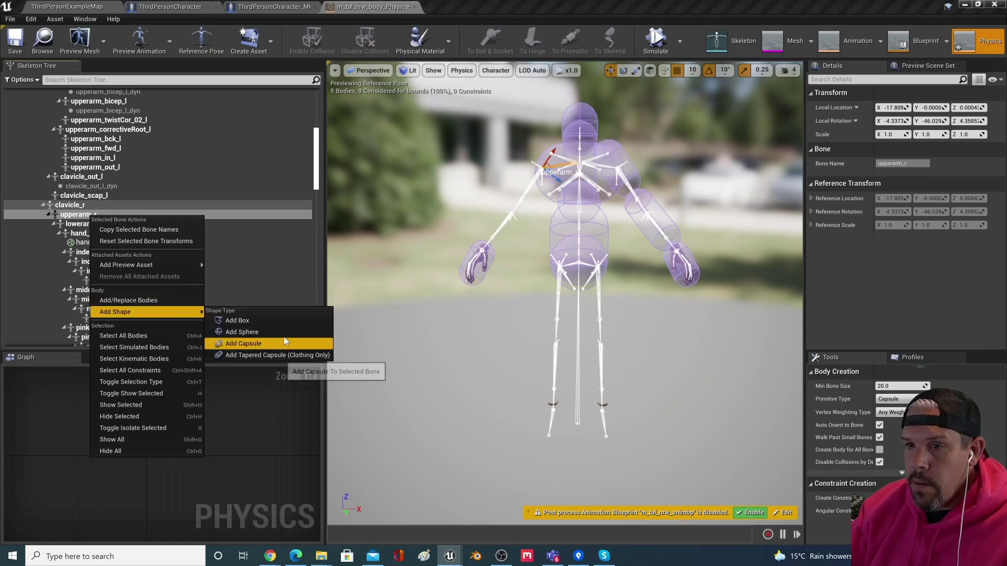
left_click(260, 348)
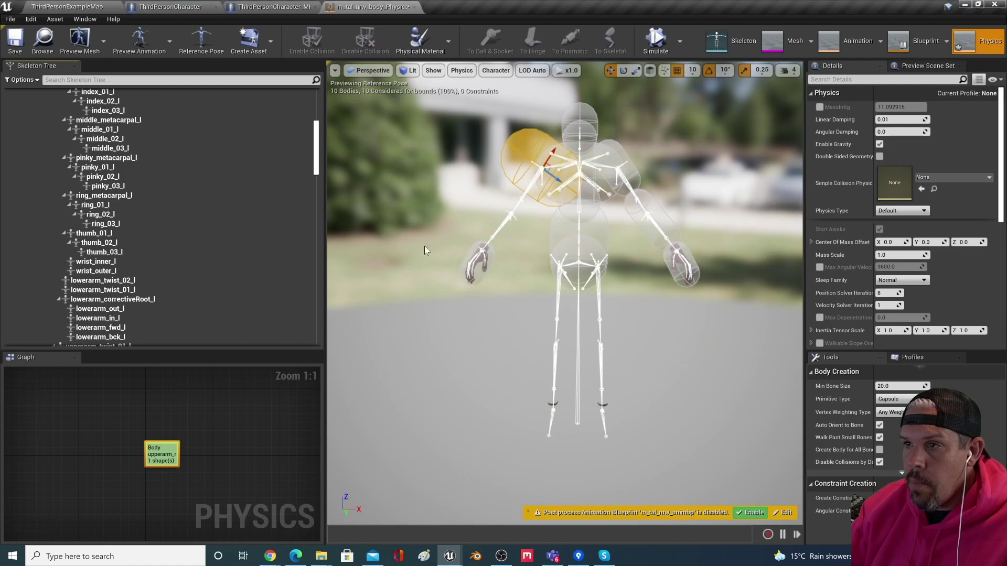
Step: Rotate the upperarm_r capsule by -90 degrees to follow the upper arm and scale it down to fit the shoulder
key("e")
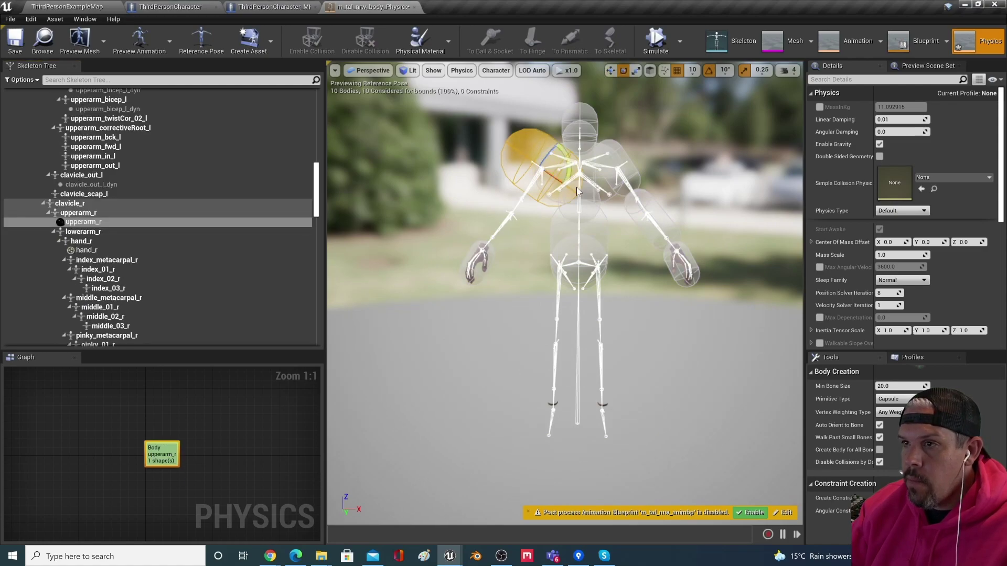
left_click_drag(527, 141, 504, 188)
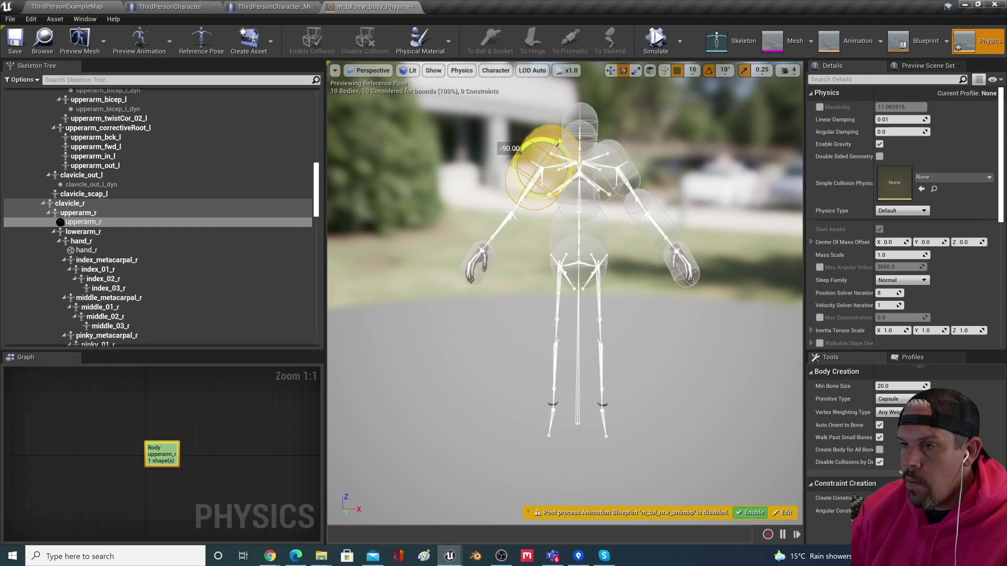
key("r")
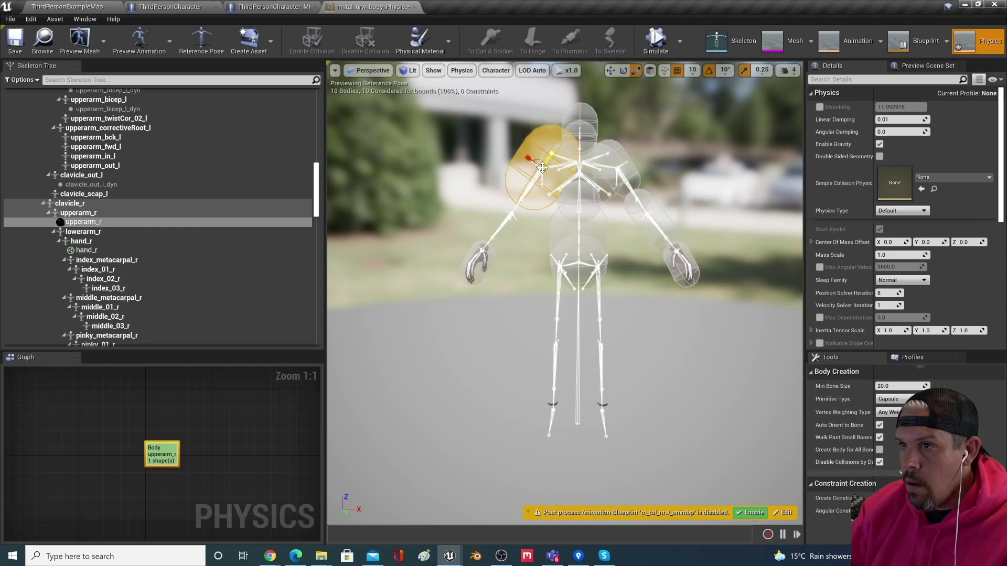
left_click_drag(545, 168, 535, 174)
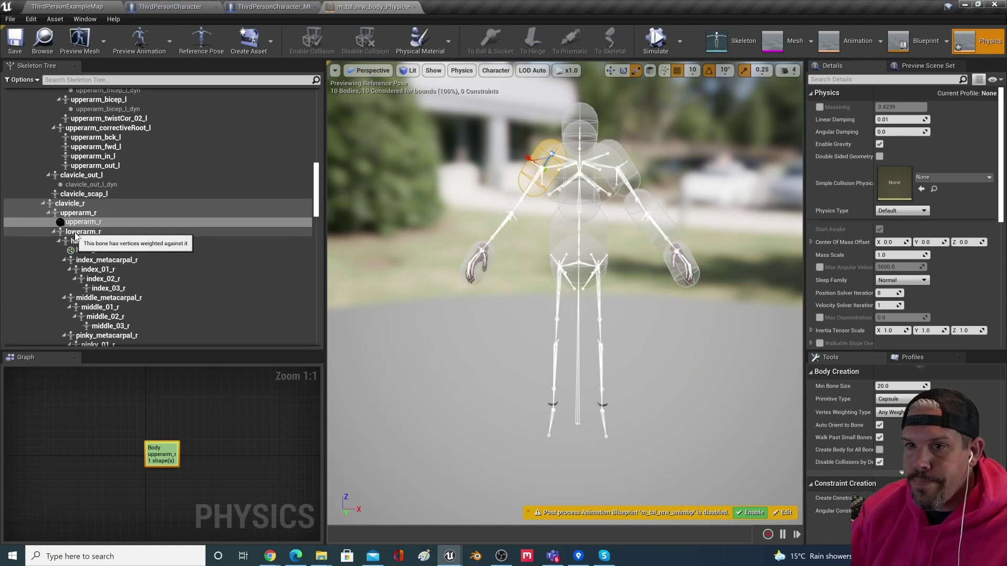
Step: Add a capsule shape to the lowerarm_r bone and rotate it so its length runs along the forearm
right_click(76, 234)
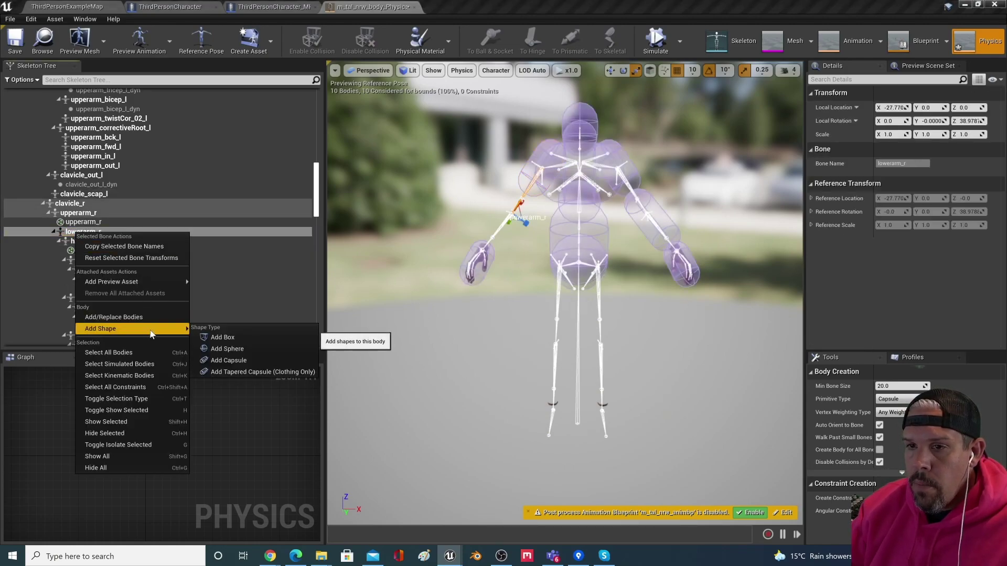
left_click(239, 362)
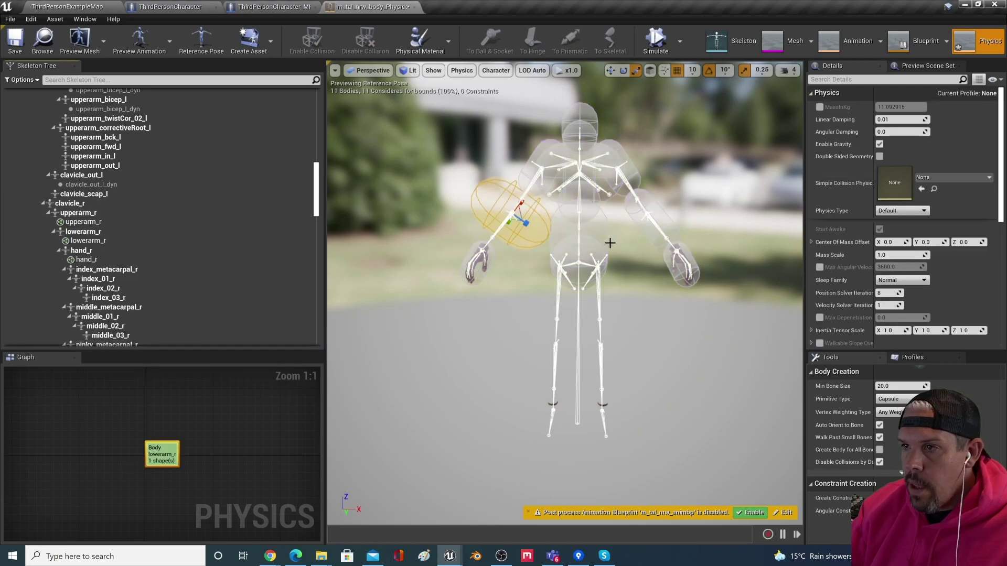
left_click(519, 220)
key("e")
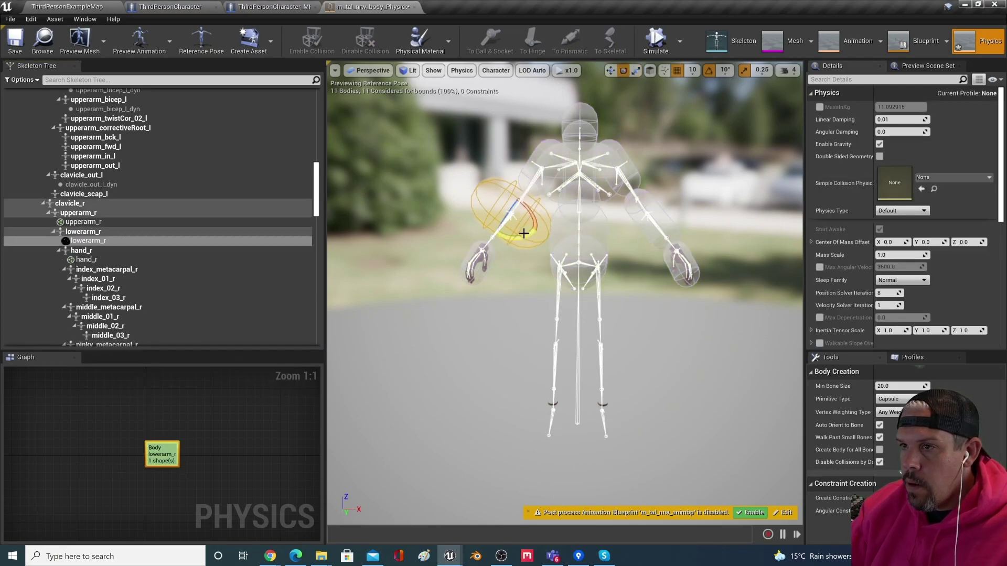
left_click_drag(520, 238, 529, 213)
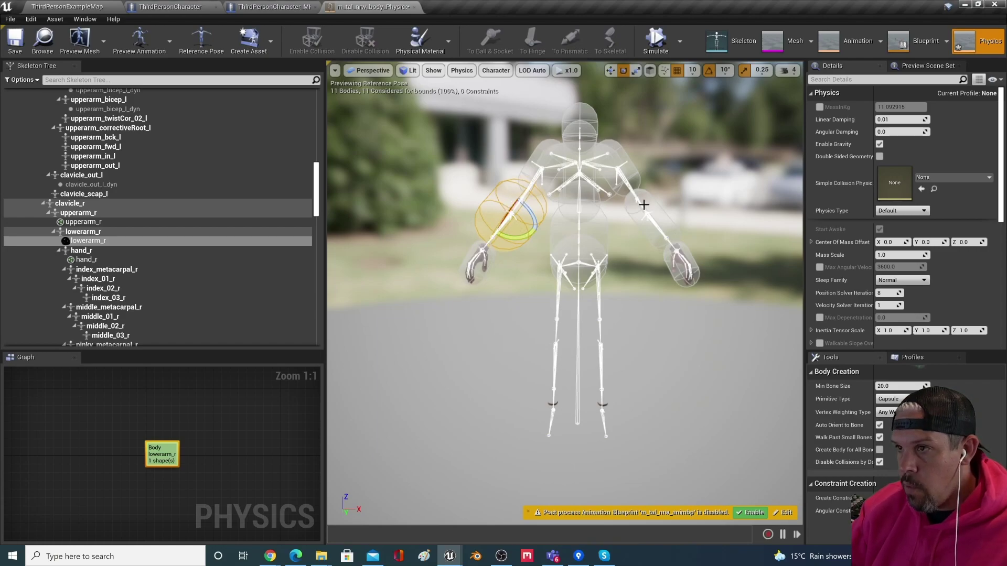
Step: Scale the lowerarm_r capsule down to a slim forearm shape and shift it along the bone toward the hand
key("r")
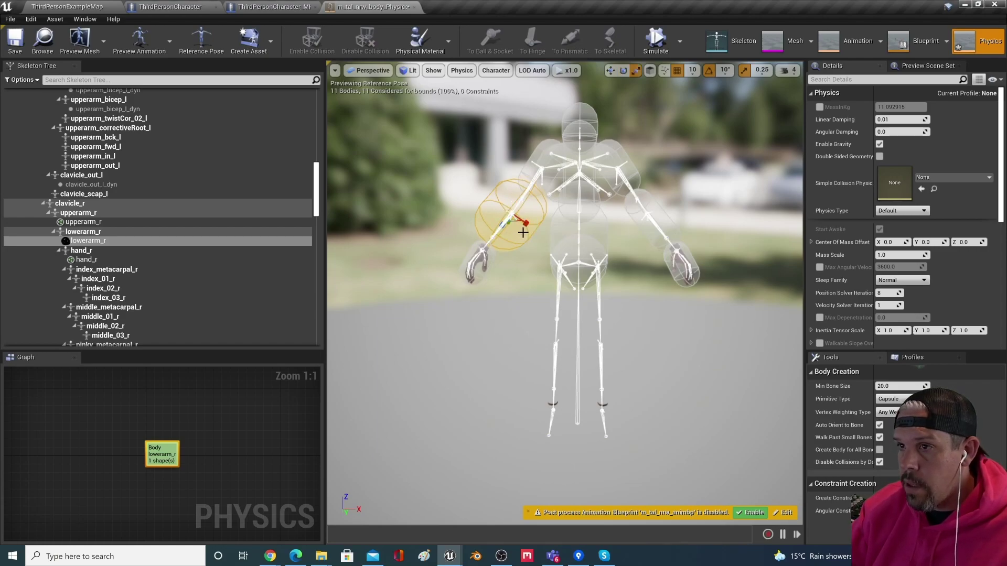
mouse_move(512, 212)
left_mouse_down()
mouse_move(504, 225)
mouse_move(511, 218)
left_mouse_up()
key("w")
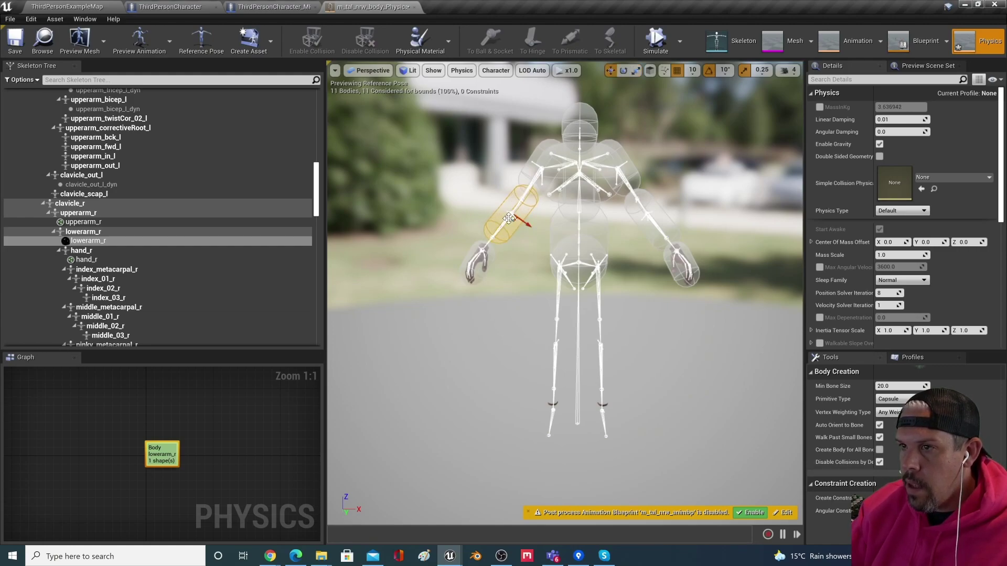
left_click(504, 221)
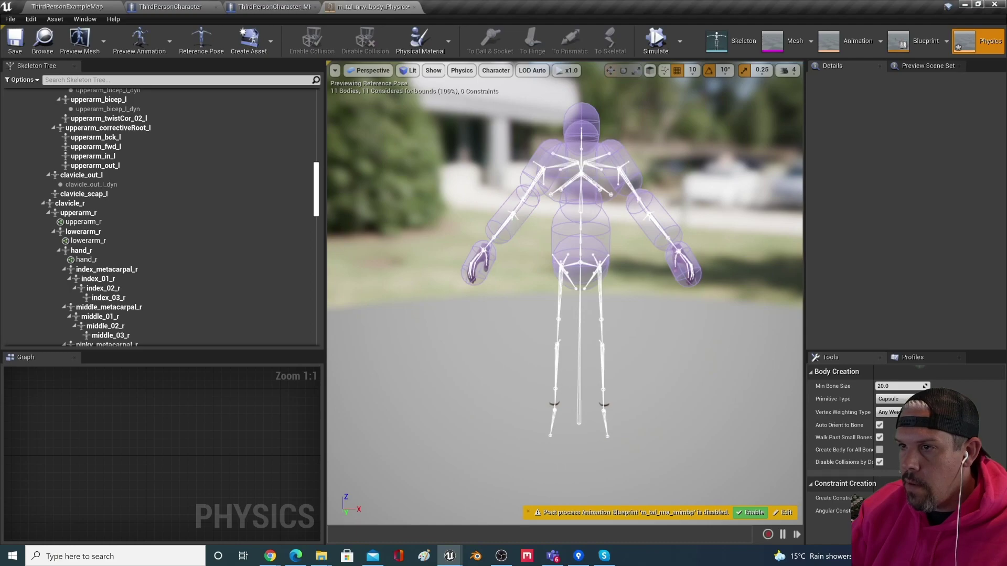
left_click(513, 227)
scroll(514, 225, "up", 3)
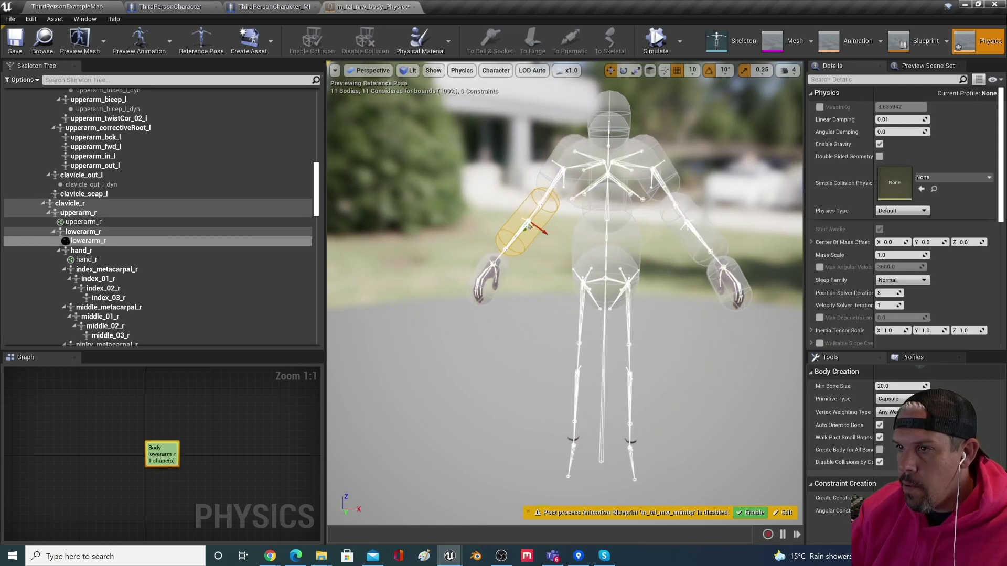
left_click(506, 244)
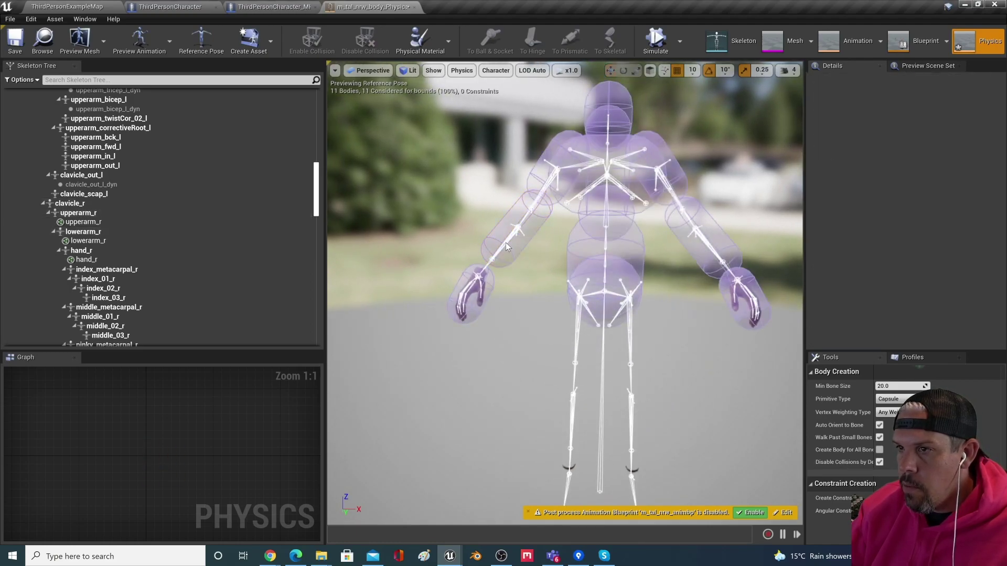
left_click(510, 244)
left_click_drag(511, 238, 512, 240)
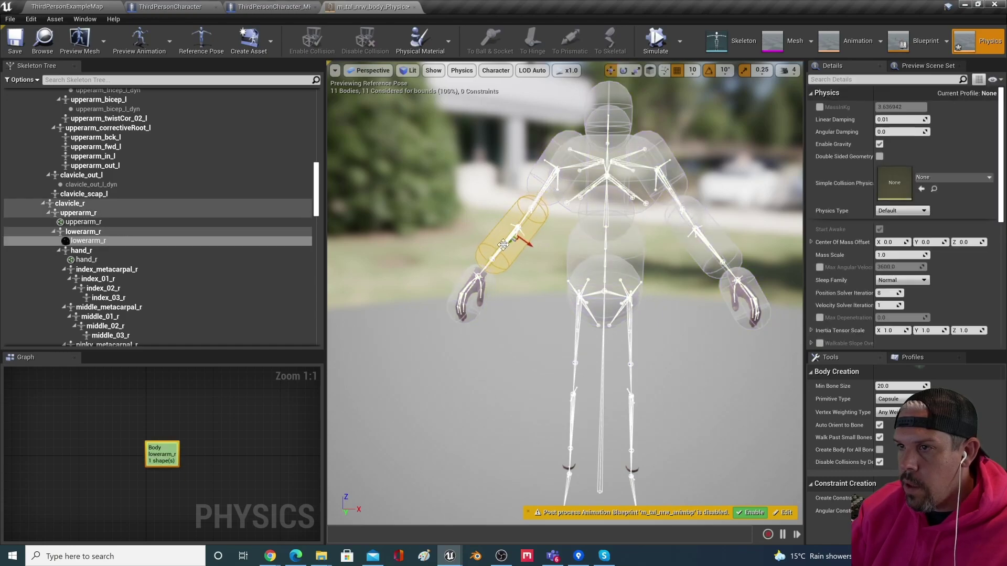
Step: Scale the lowerarm_r capsule up slightly so it is thicker around the forearm
key("r")
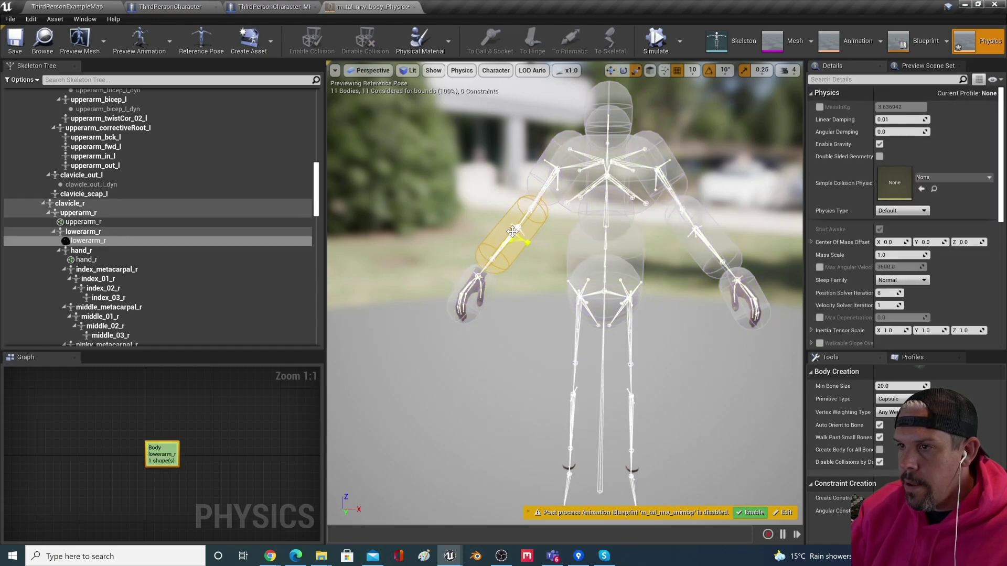
left_click_drag(526, 243, 535, 254)
scroll(527, 318, "down", 2)
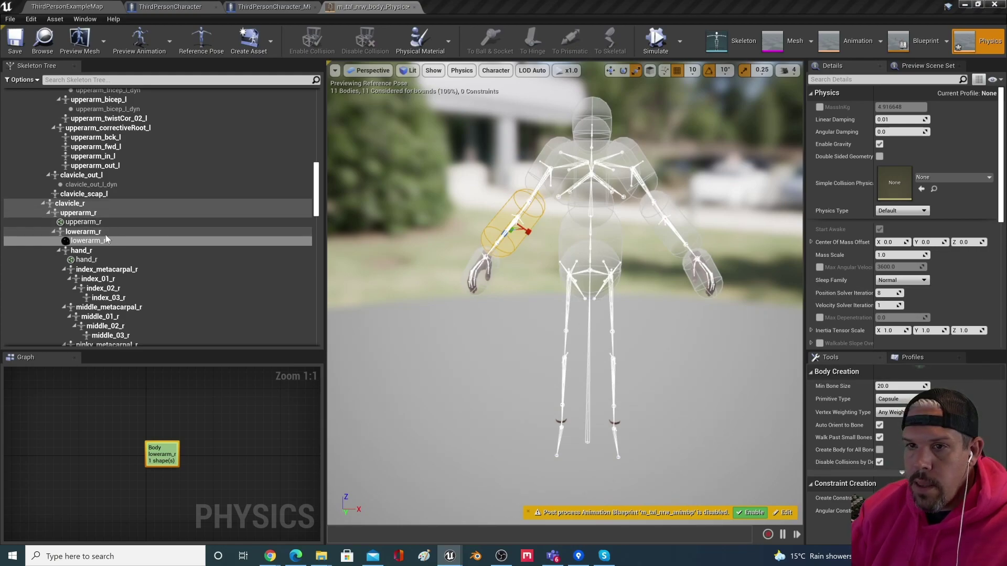
Step: Add a capsule shape to the thigh_r bone
scroll(120, 257, "down", 5)
scroll(124, 262, "down", 10)
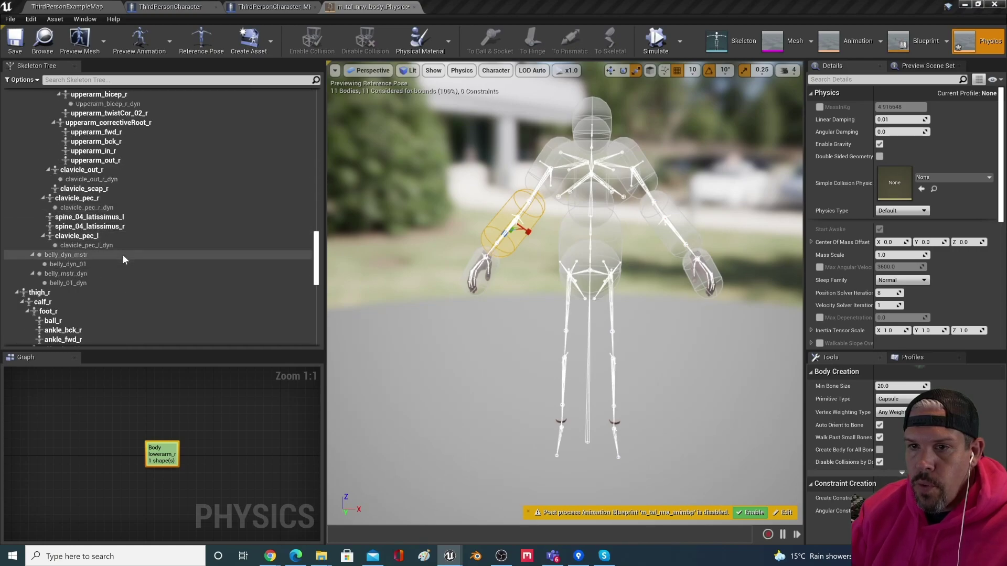
scroll(124, 260, "down", 3)
left_click(32, 209)
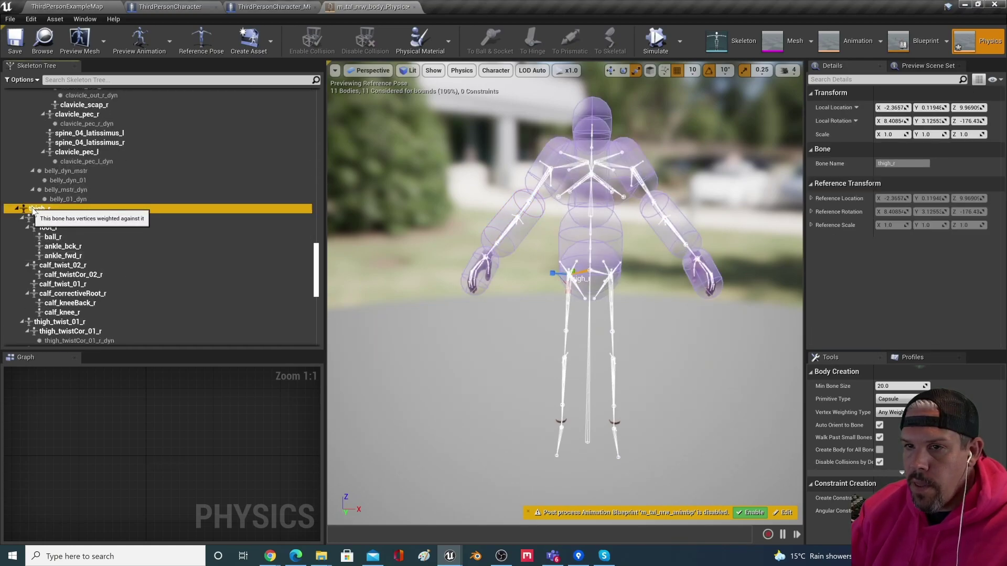
right_click(32, 209)
mouse_move(101, 304)
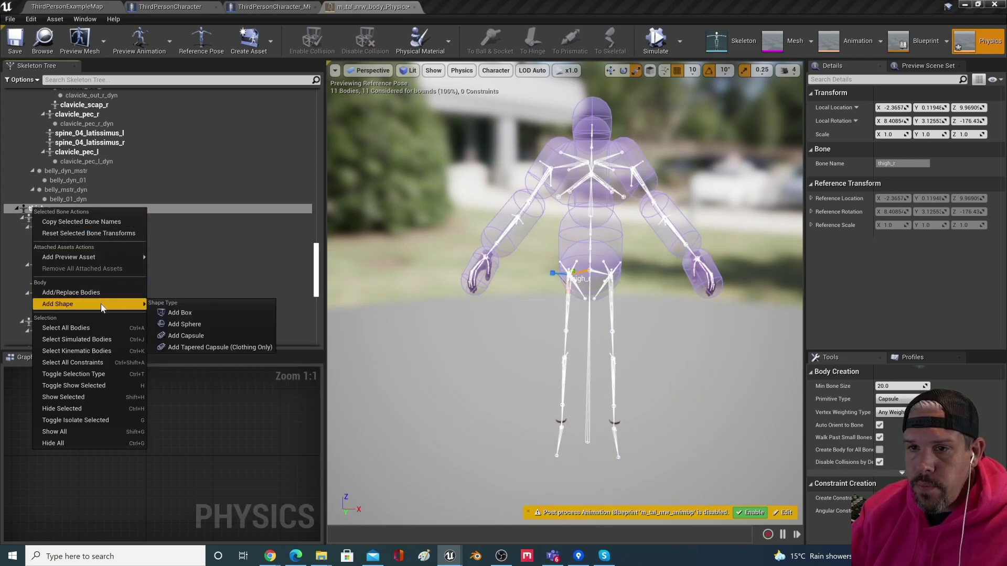
left_click(234, 342)
Step: Rotate the thigh_r capsule upright along the thigh bone and move it down from the hip joint
key("e")
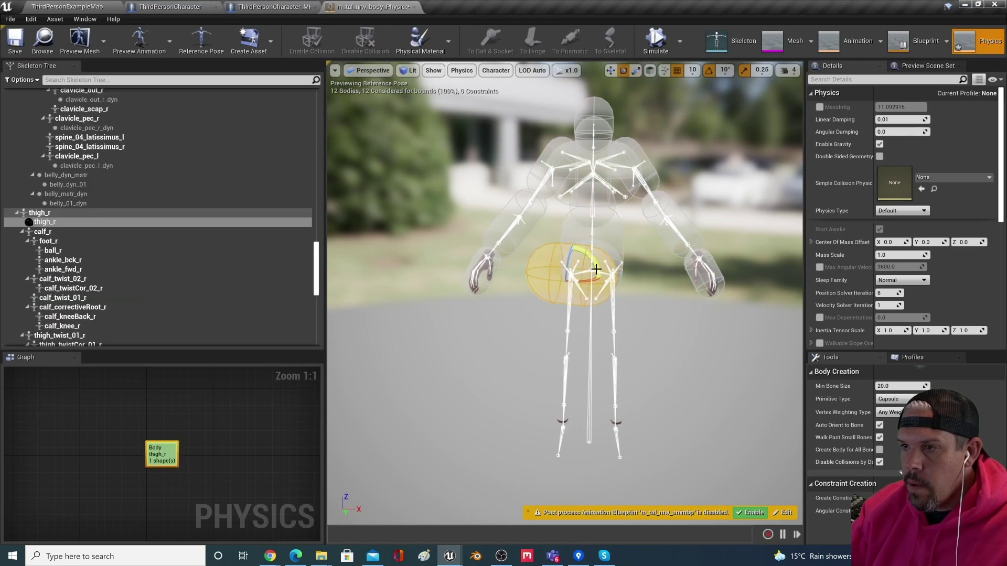
left_click_drag(594, 266, 599, 278)
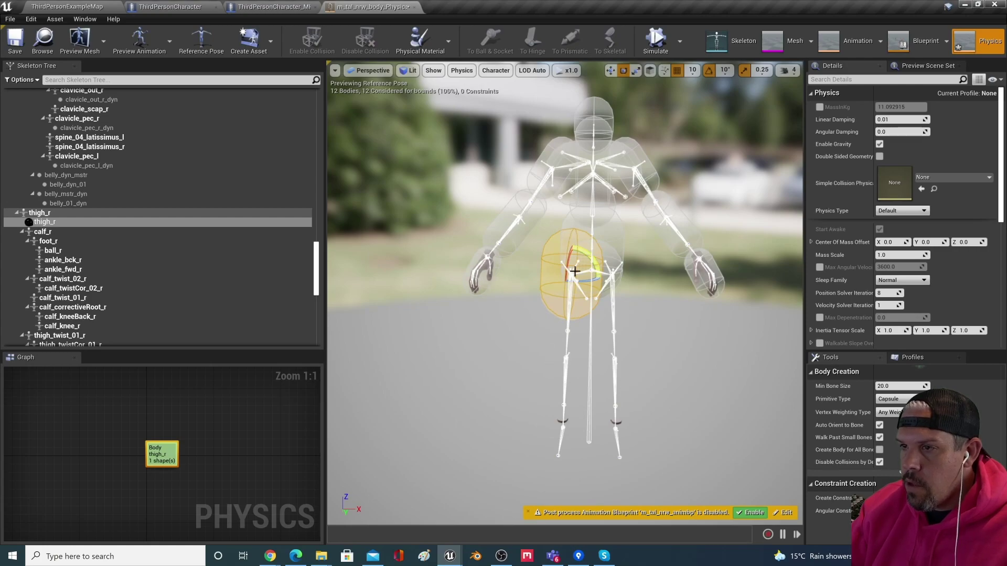
key("w")
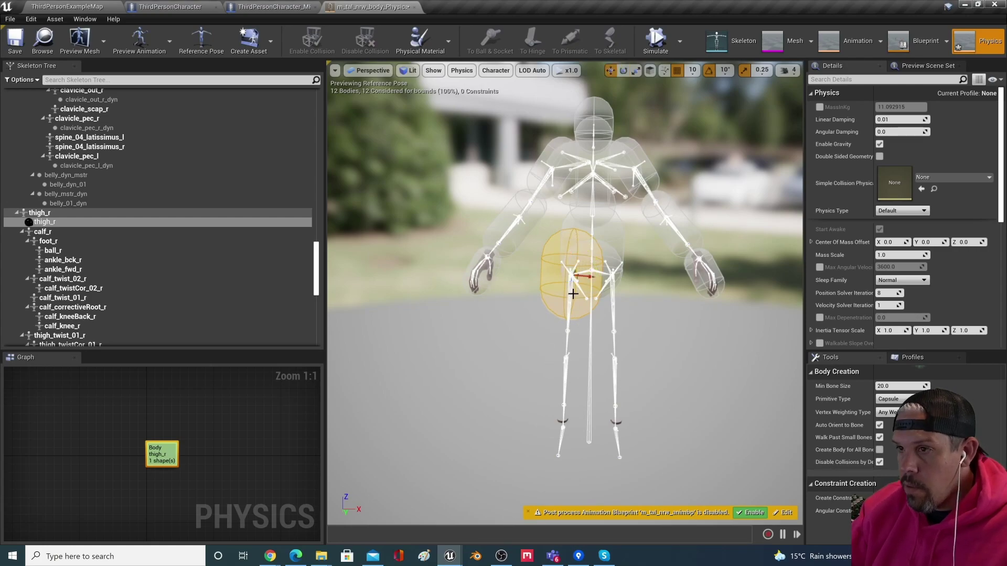
left_click_drag(576, 277, 564, 311)
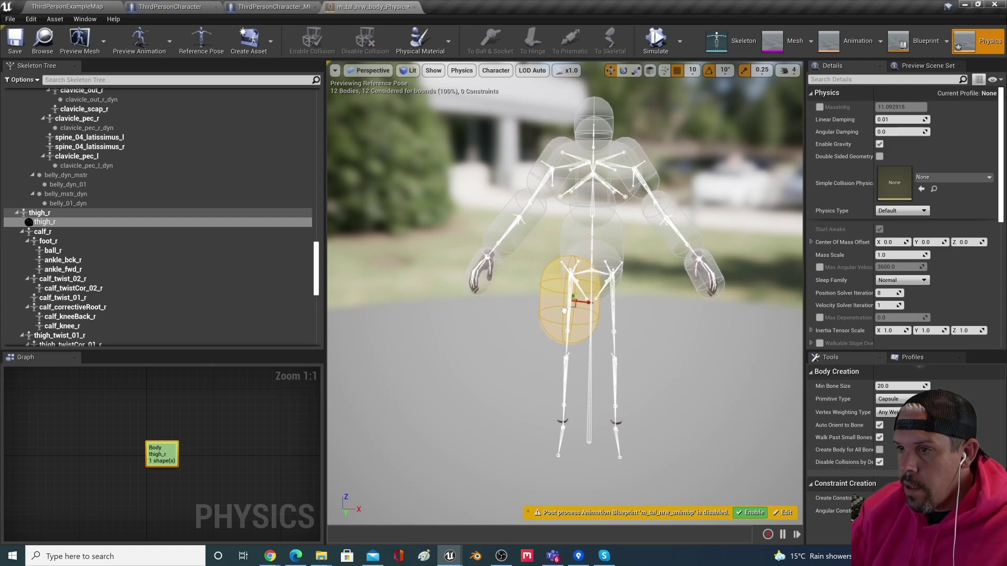
Step: Scale the thigh_r capsule to a narrower thigh shape and shift it down the bone toward the knee
key("r")
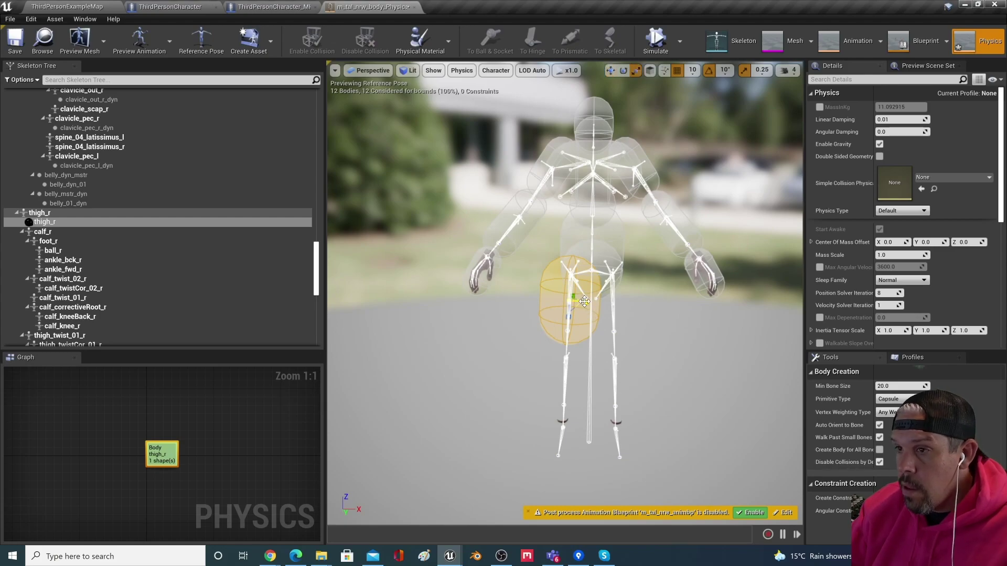
left_click_drag(584, 301, 580, 265)
key("w")
left_click_drag(612, 322, 610, 341)
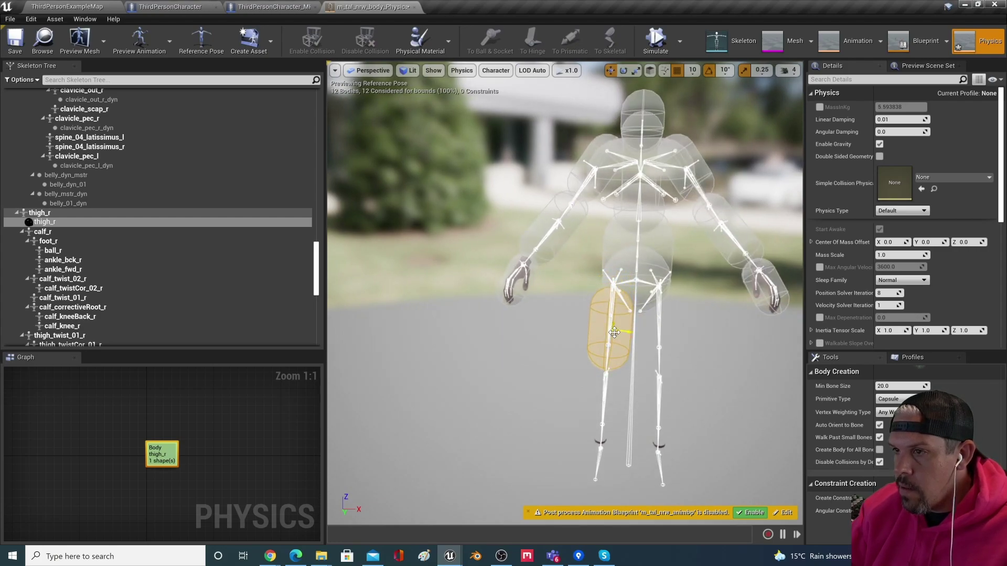
key("r")
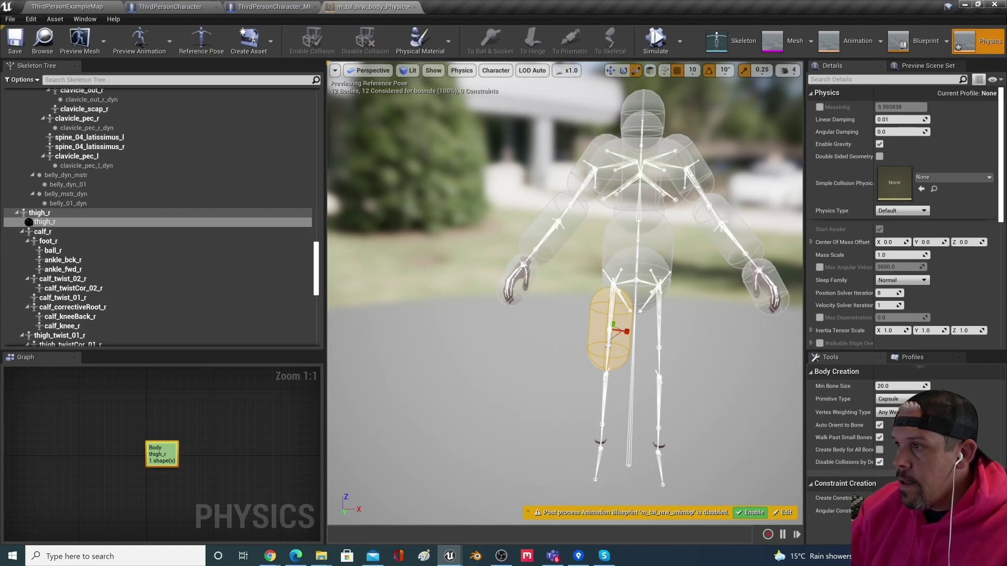
Step: Add a capsule shape to the calf_r bone
left_click(59, 232)
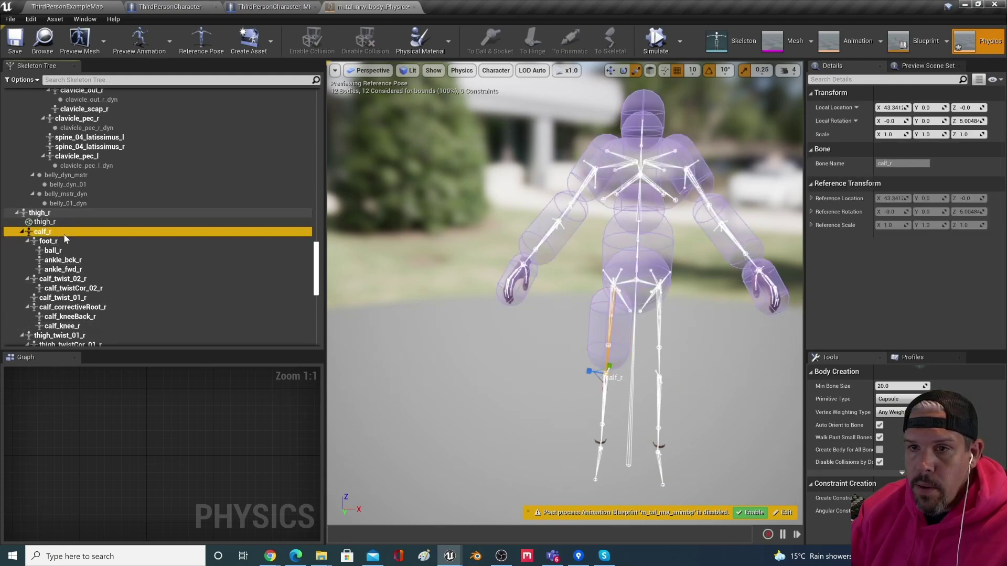
right_click(65, 239)
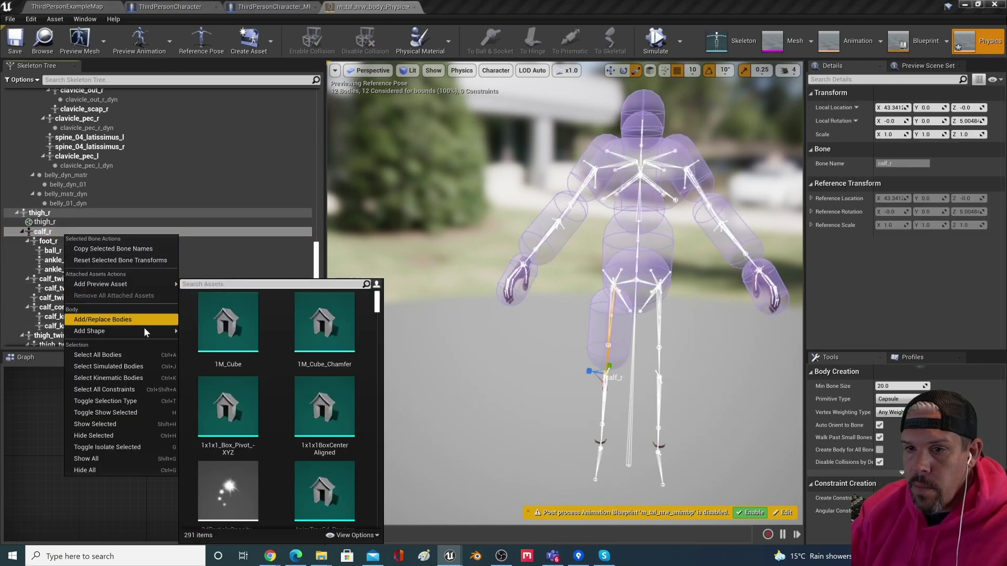
mouse_move(144, 332)
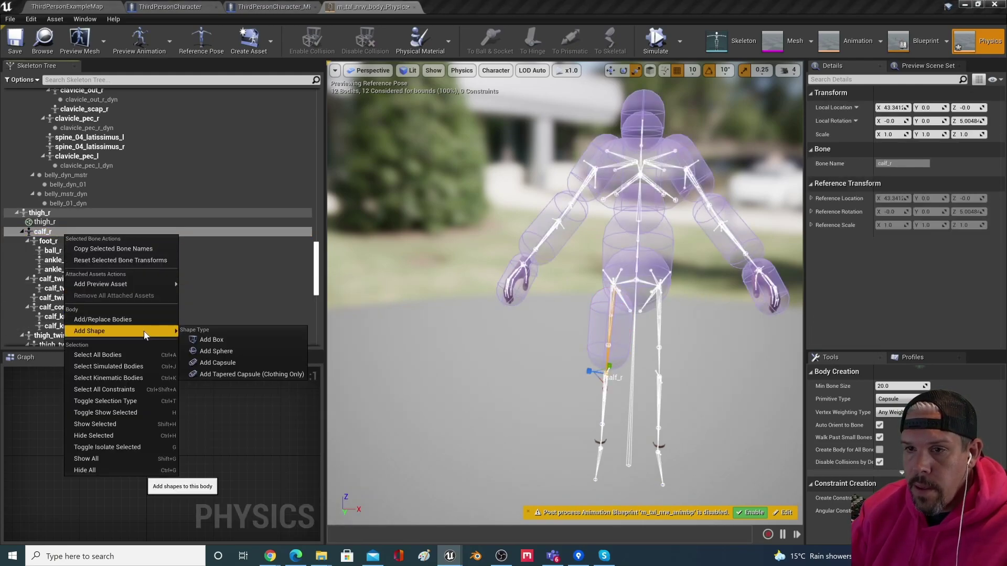
left_click(217, 363)
Step: Rotate the calf_r capsule upright, move it down along the shin, and scale it to fit between knee and ankle
key("e")
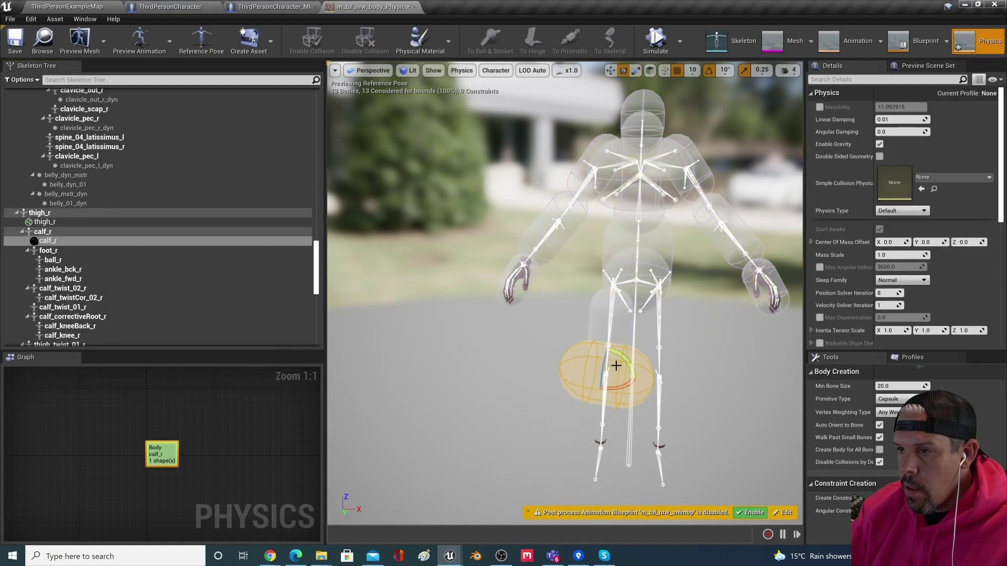
mouse_move(603, 407)
left_mouse_down()
mouse_move(651, 386)
mouse_move(605, 412)
left_mouse_up()
key("w")
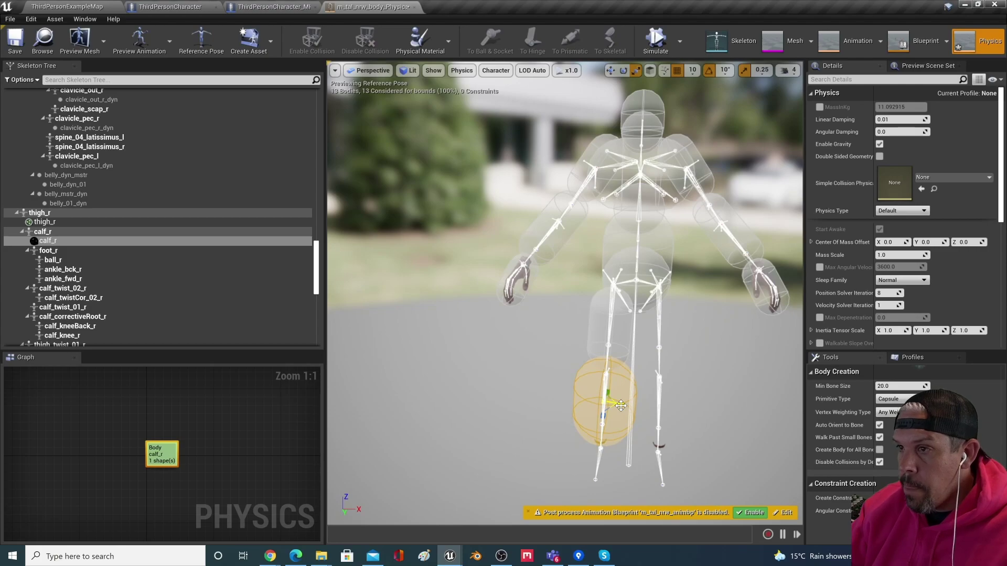
left_click_drag(619, 405, 603, 405)
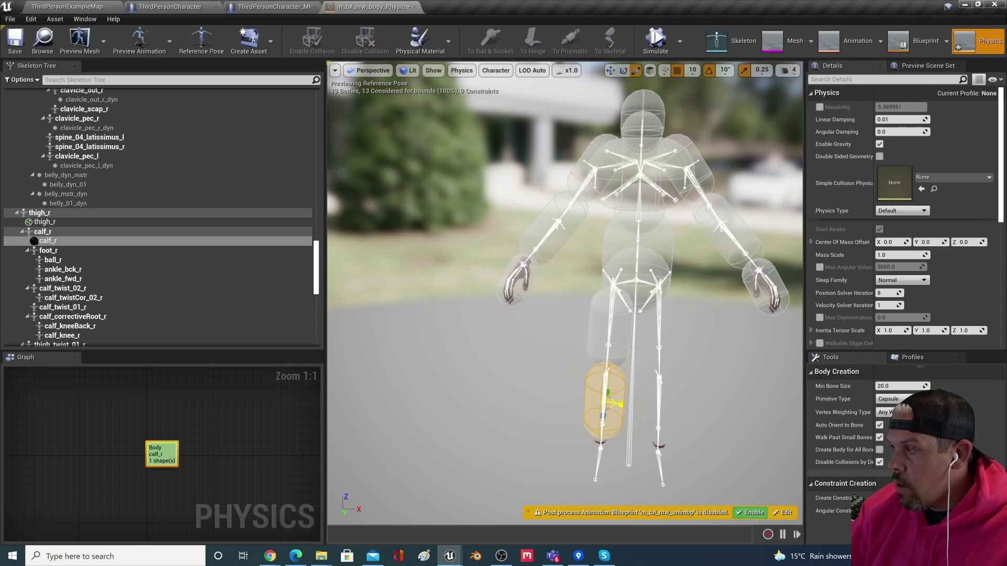
scroll(663, 378, "down", 2)
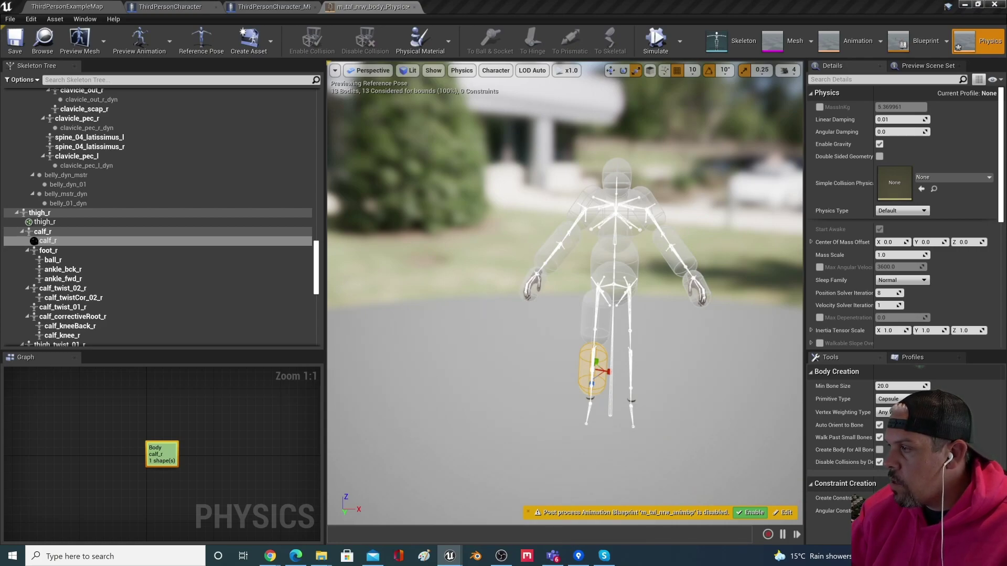
key("f")
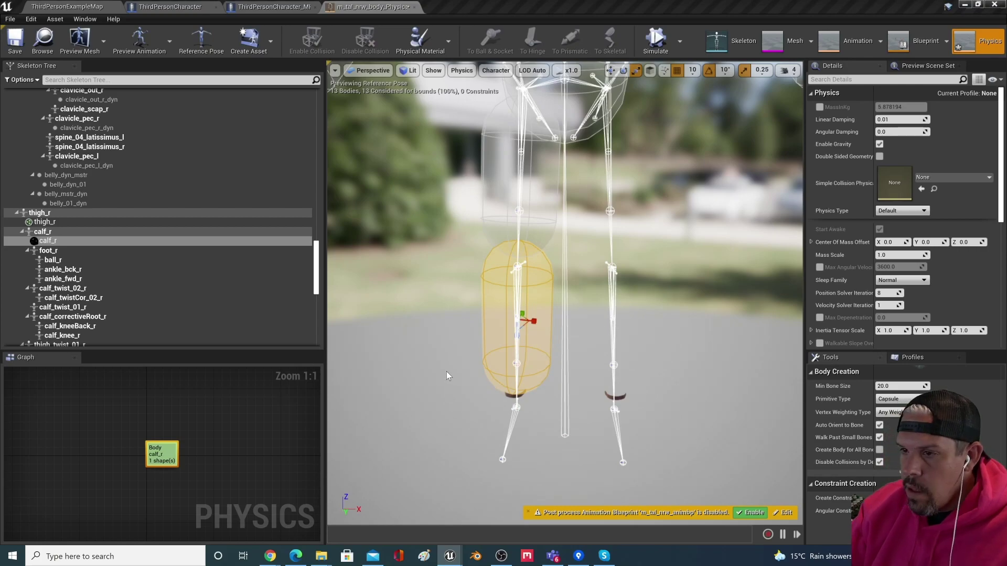
Step: Add a box shape to the foot_r bone
left_click(65, 259)
left_click(69, 250)
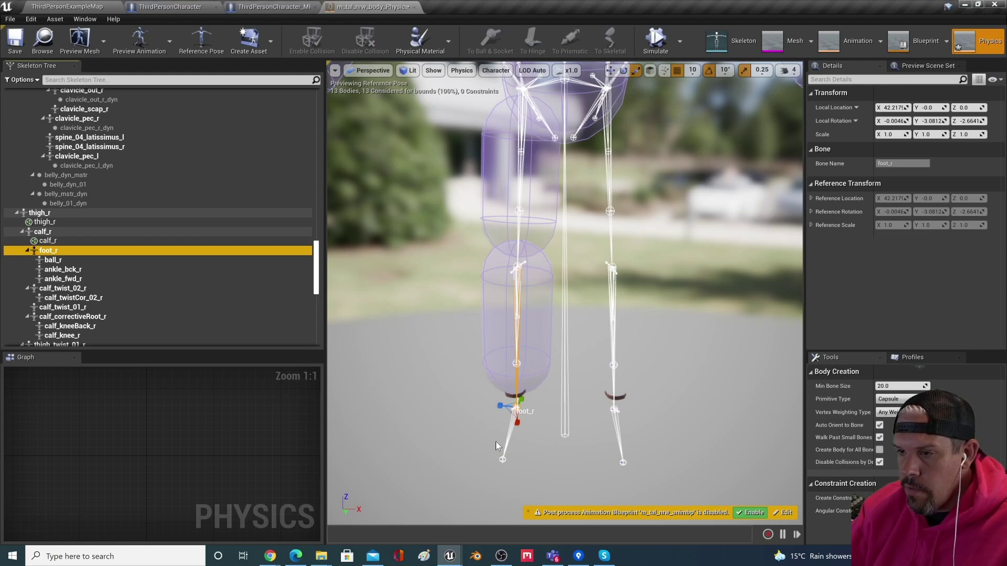
right_click(62, 249)
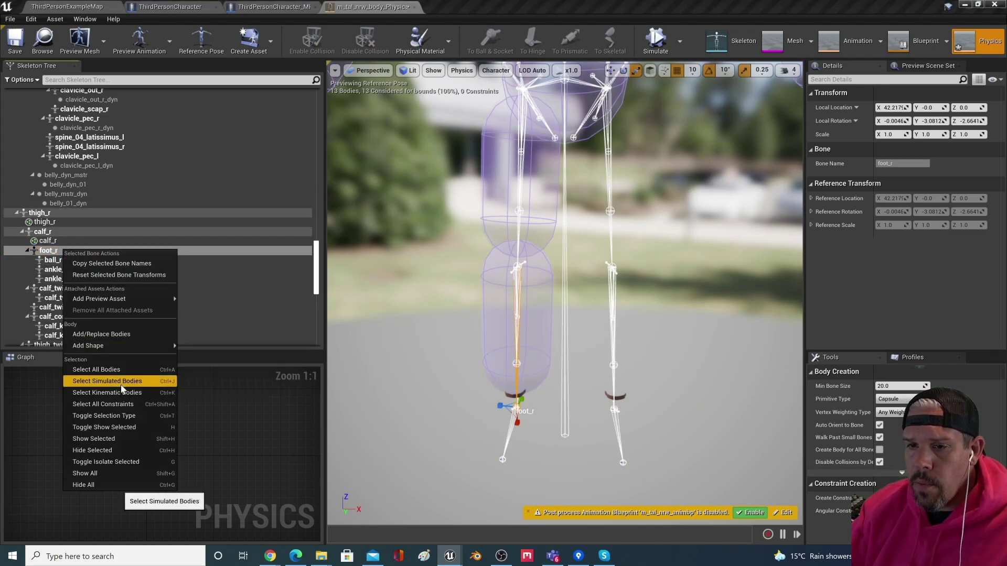
mouse_move(118, 346)
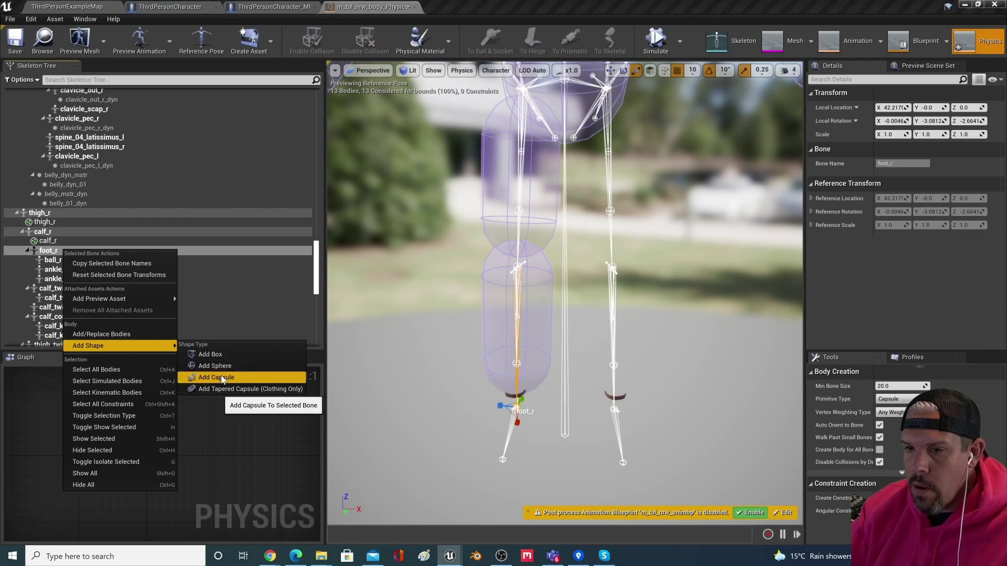
left_click(223, 350)
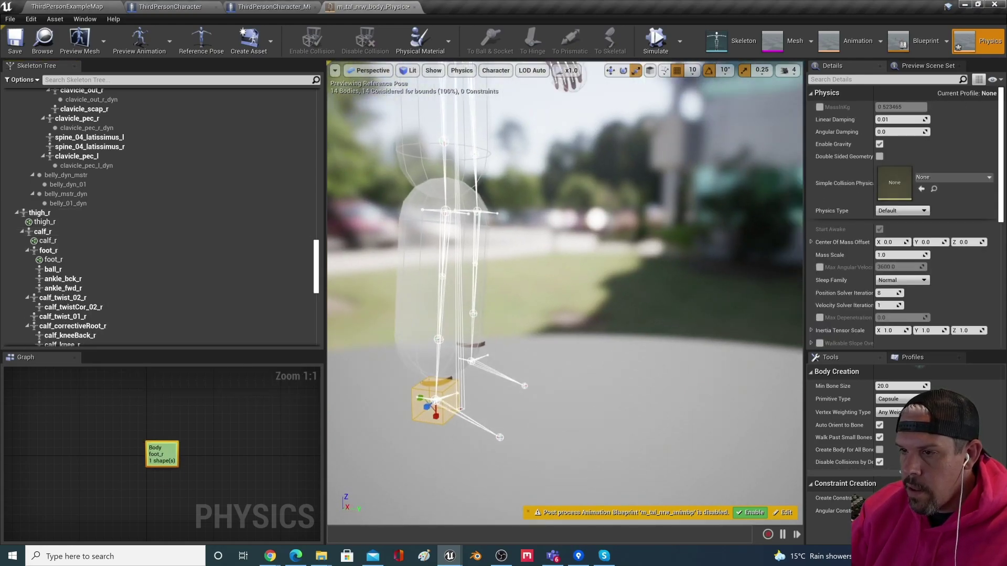
Step: Stretch and reposition the foot_r box along the foot bone so it covers the foot from heel to toes
middle_click_drag(433, 446, 404, 480)
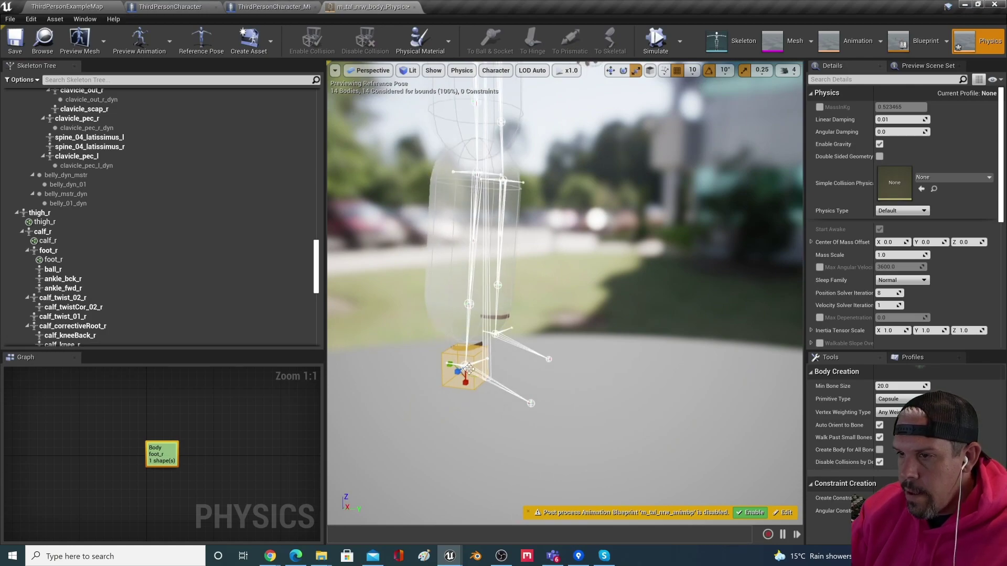
mouse_move(469, 369)
left_mouse_down()
mouse_move(484, 354)
mouse_move(443, 368)
mouse_move(467, 363)
mouse_move(461, 393)
mouse_move(443, 396)
mouse_move(470, 367)
left_mouse_up()
key("e")
key("w")
right_click_drag(470, 368, 394, 378)
key("d")
mouse_move(646, 415)
right_mouse_down()
mouse_move(504, 415)
mouse_move(653, 414)
mouse_move(637, 415)
mouse_move(647, 409)
mouse_move(624, 393)
mouse_move(659, 400)
mouse_move(642, 426)
right_mouse_up()
key("w")
key("e")
key("w")
key("s")
Step: Scale the thigh_r and calf_r capsules down slightly so they fit the right leg more closely
left_click(587, 271)
key("r")
left_click_drag(582, 258, 552, 330)
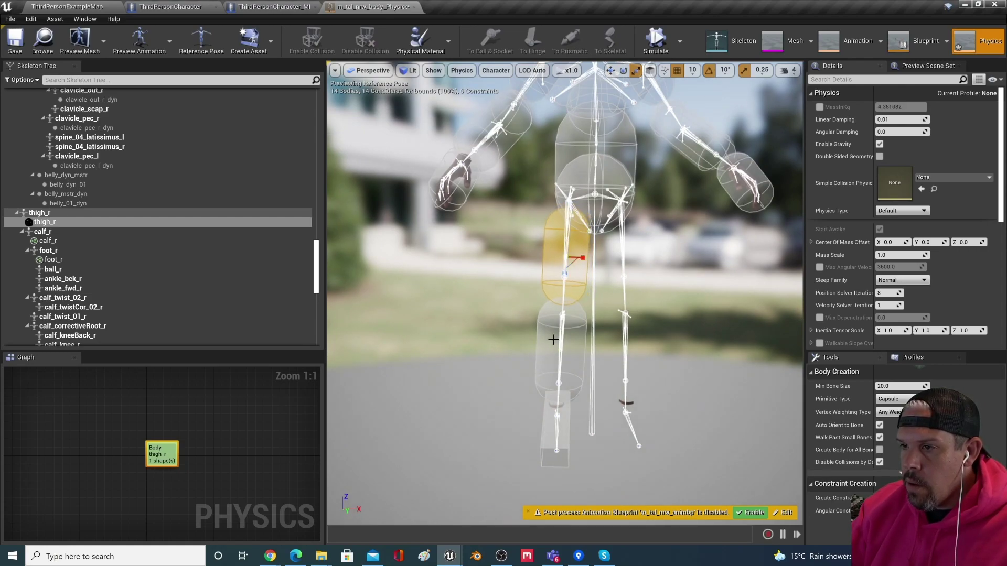
left_click(555, 340)
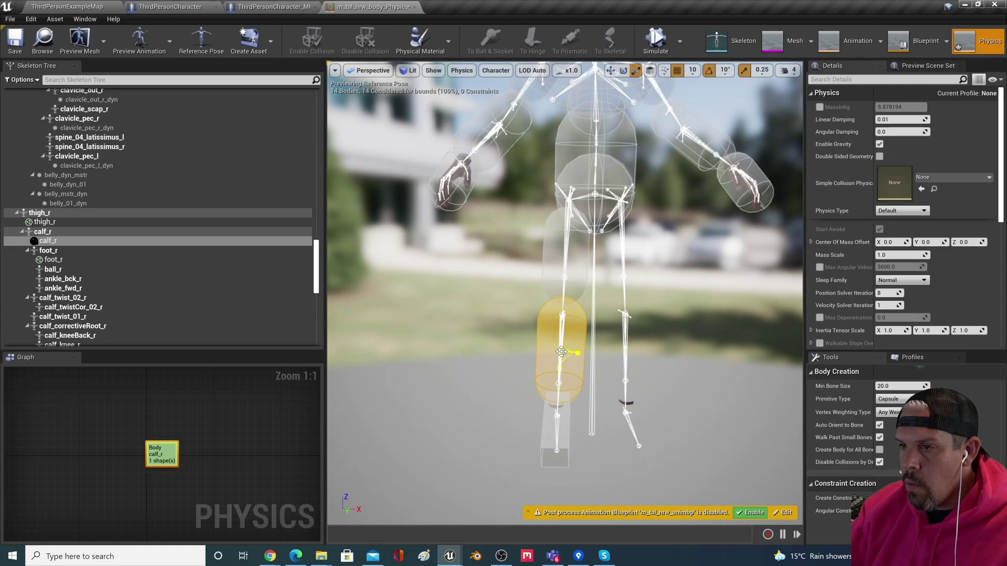
mouse_move(571, 355)
left_mouse_down()
mouse_move(589, 354)
mouse_move(559, 355)
mouse_move(567, 354)
left_mouse_up()
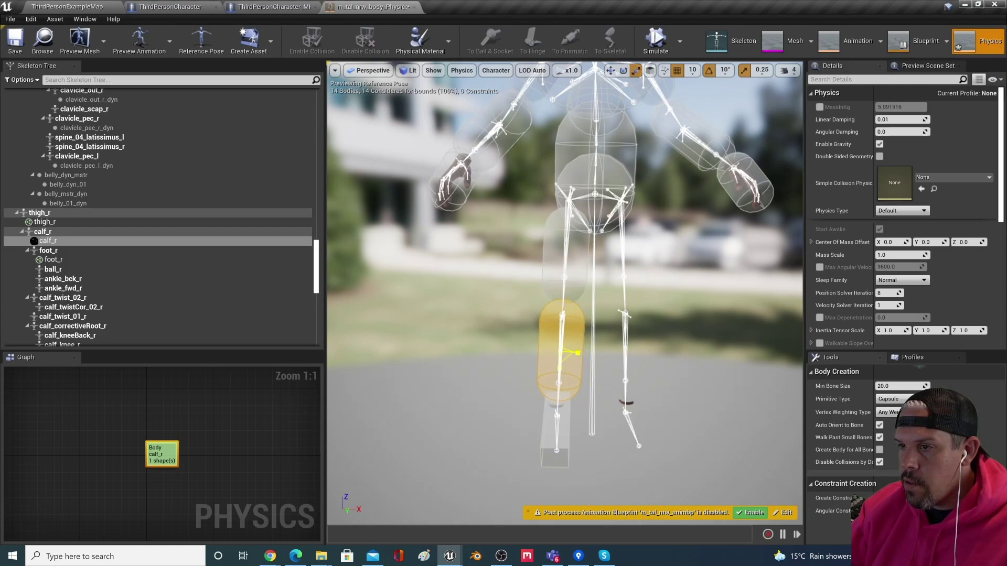
left_click_drag(643, 304, 664, 350)
middle_click_drag(664, 351, 664, 320)
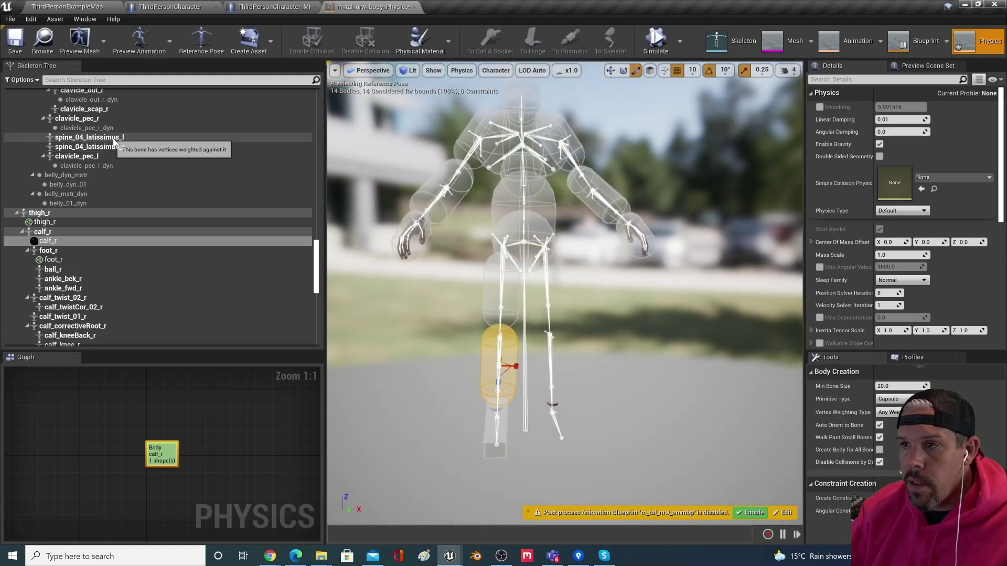
Step: Add a capsule shape to the thigh_l bone
scroll(57, 236, "down", 8)
right_click(58, 240)
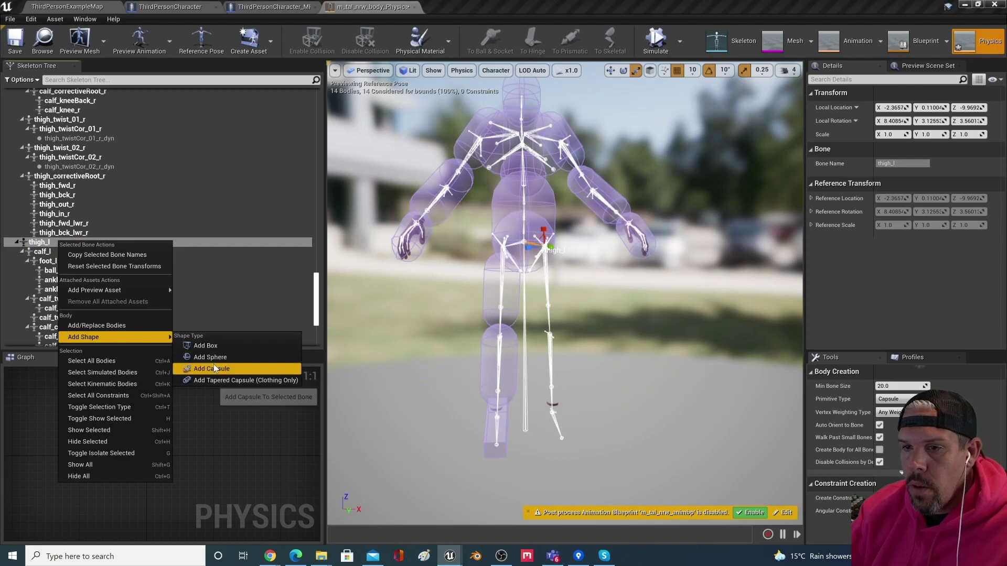
left_click(226, 369)
Step: Rotate the thigh_l capsule upright, move it down the thigh bone, and scale it to match the right thigh
key("w")
mouse_move(546, 227)
left_mouse_down()
mouse_move(577, 247)
mouse_move(546, 283)
mouse_move(546, 210)
left_mouse_up()
left_click_drag(529, 259, 534, 340)
key("r")
left_click_drag(535, 339, 535, 361)
key("w")
left_click_drag(540, 362, 541, 394)
key("r")
left_click_drag(530, 320, 524, 319)
Step: Add a capsule shape to the calf_l bone
left_click(42, 260)
right_click(42, 261)
left_click(231, 385)
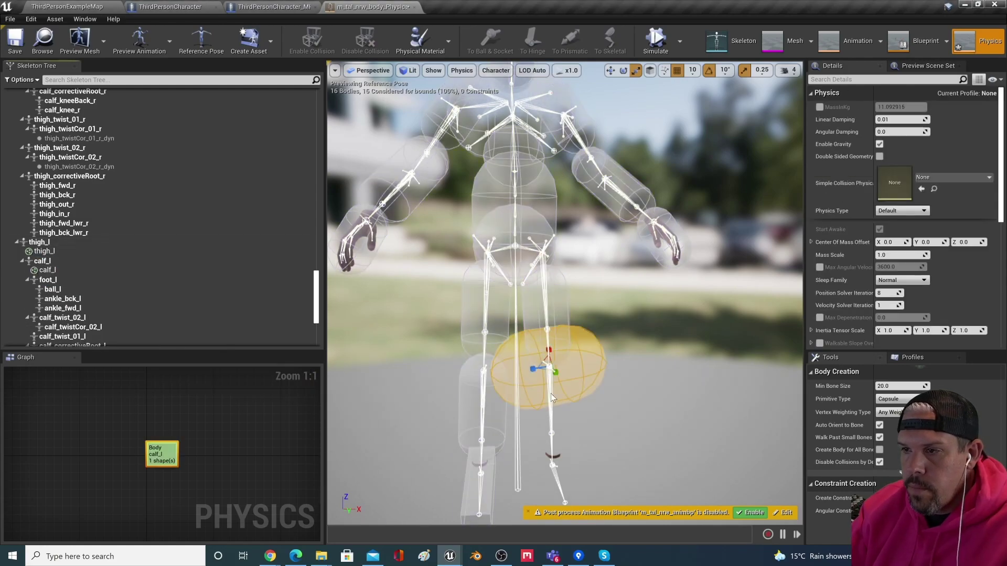
Step: Rotate the calf_l capsule upright, move it down along the shin, and scale it narrower to match the right calf
left_click_drag(543, 368, 579, 388)
key("w")
key("r")
left_click_drag(550, 350, 554, 432)
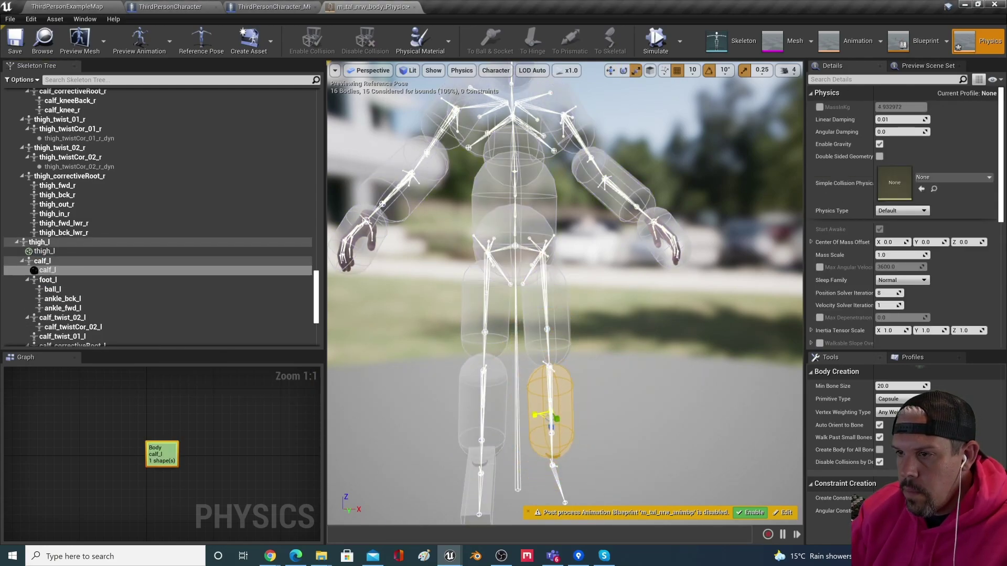
key("w")
left_click_drag(635, 409, 634, 389)
middle_click_drag(634, 409, 627, 451)
left_click(62, 281)
right_click(62, 281)
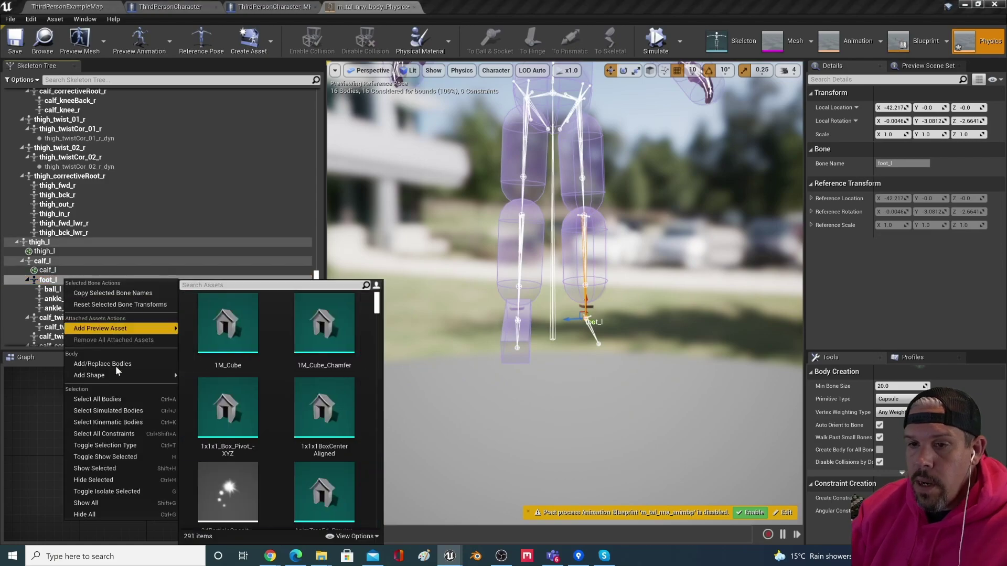
mouse_move(117, 376)
left_click(225, 389)
key("Delete")
Step: Add a box shape to the foot_l bone
right_click(98, 279)
mouse_move(151, 377)
left_click(236, 379)
Step: Stretch the foot_l box along the foot bone and move it forward to cover the foot down to the toes
right_click_drag(472, 325, 650, 325)
key("r")
left_click_drag(411, 307, 426, 323)
key("e")
key("w")
key("r")
key("w")
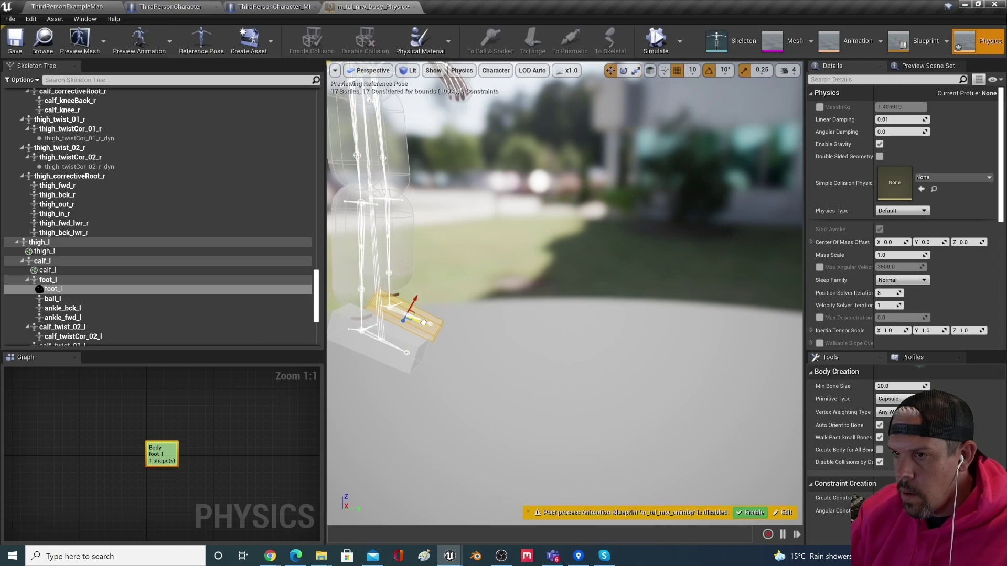
Step: Run the physics simulation on the full set of bodies and stop it again
left_click(503, 335)
right_click_drag(503, 336, 352, 323)
right_click_drag(551, 331, 520, 321)
key("s")
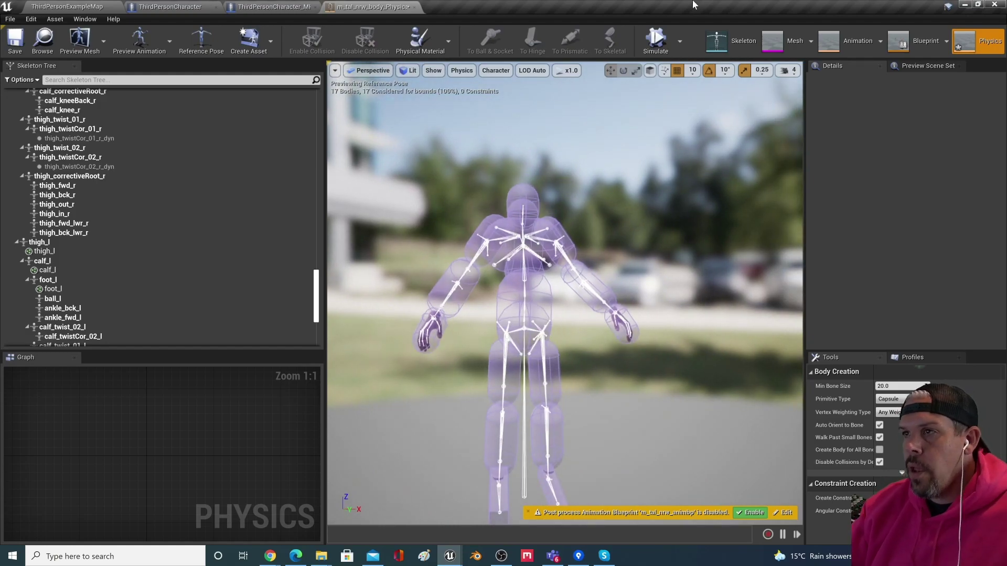
left_click(655, 40)
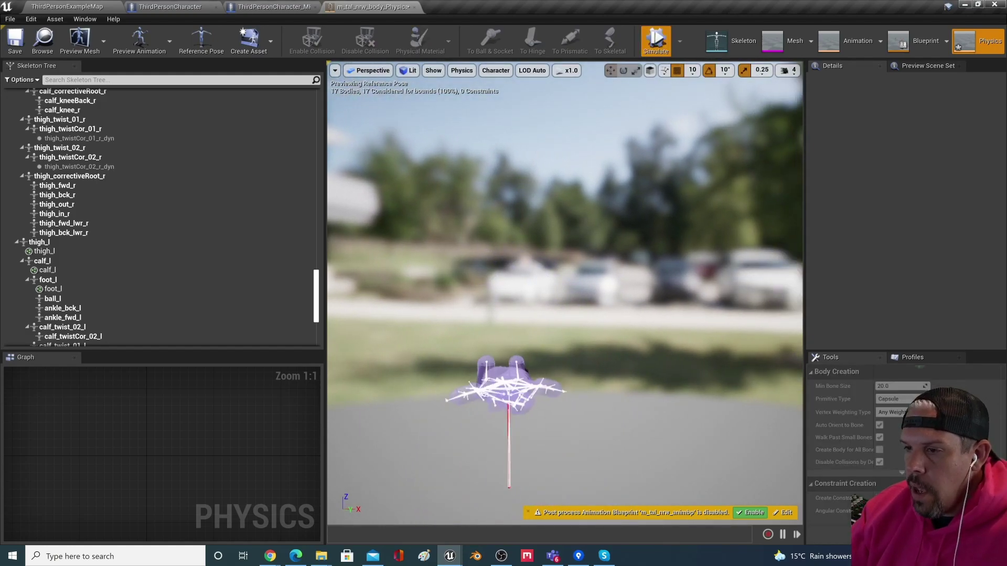
left_click(655, 39)
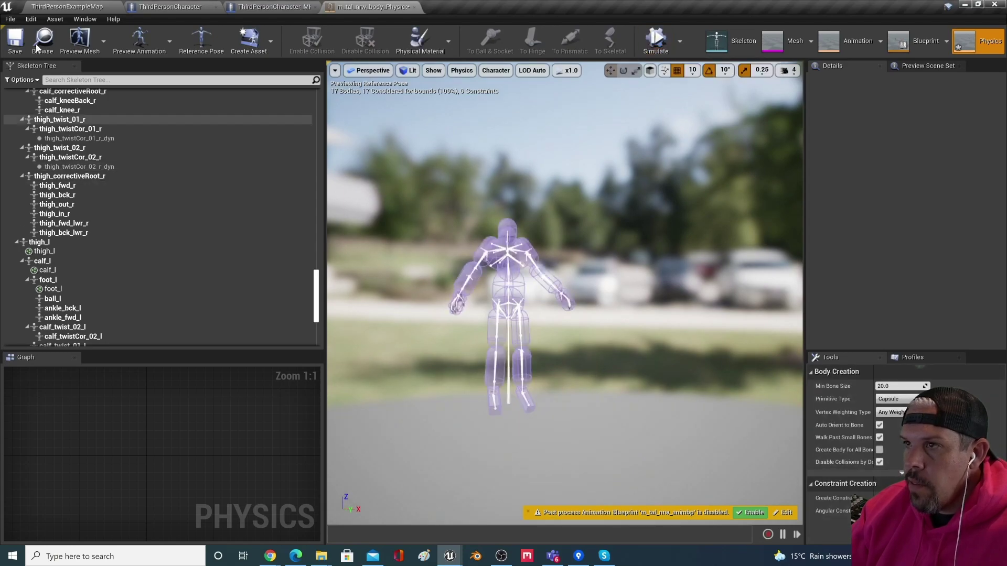
Step: Play ThirdPersonExampleMap, move the character around, trigger the death ragdoll, and end the play session
left_click(39, 6)
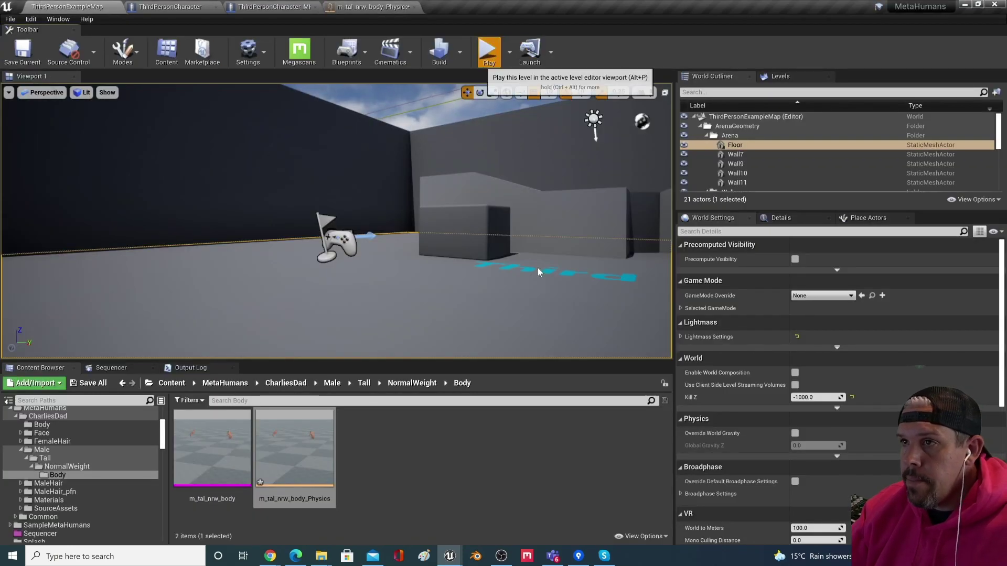
key("alt+p")
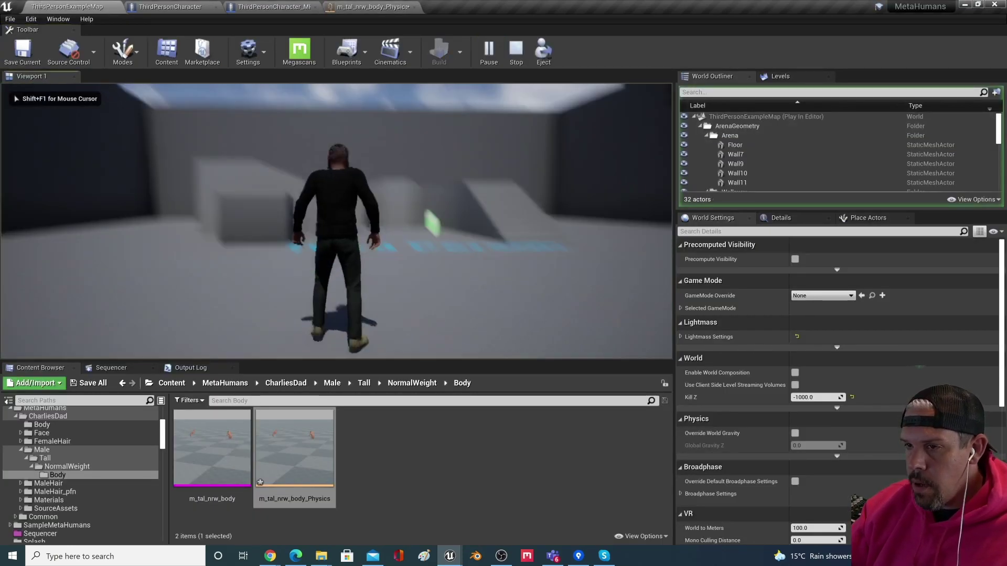
key("w")
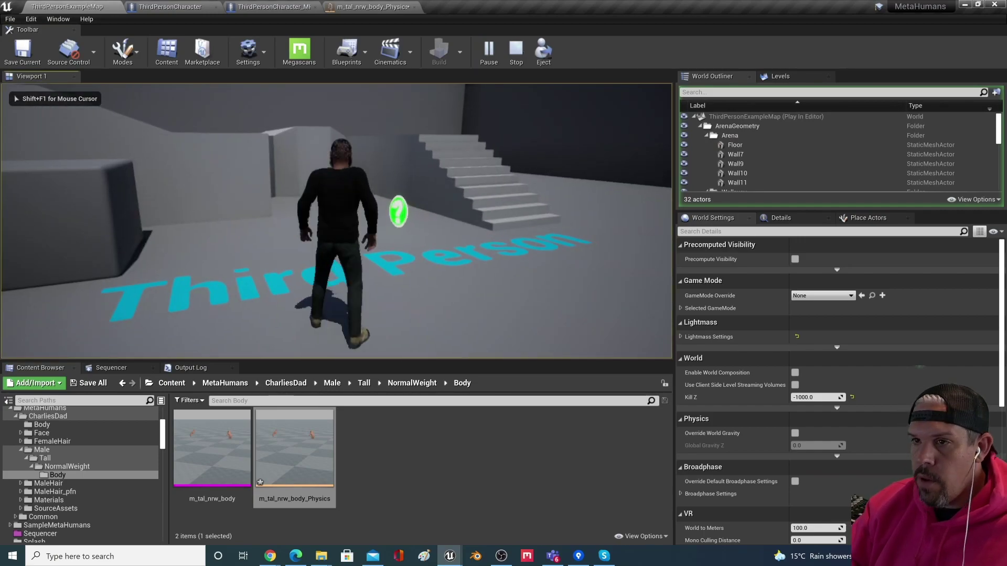
key("space")
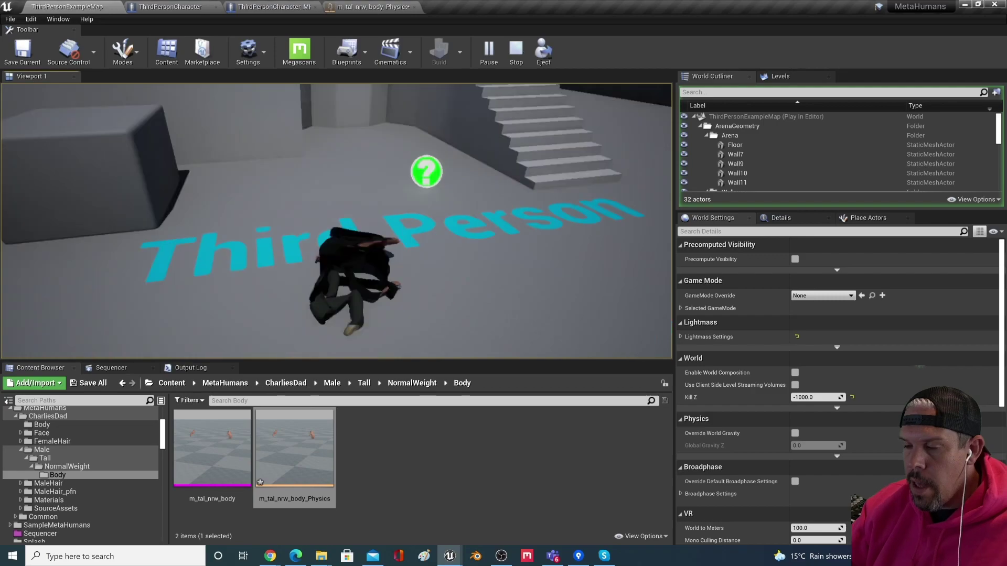
key("Escape")
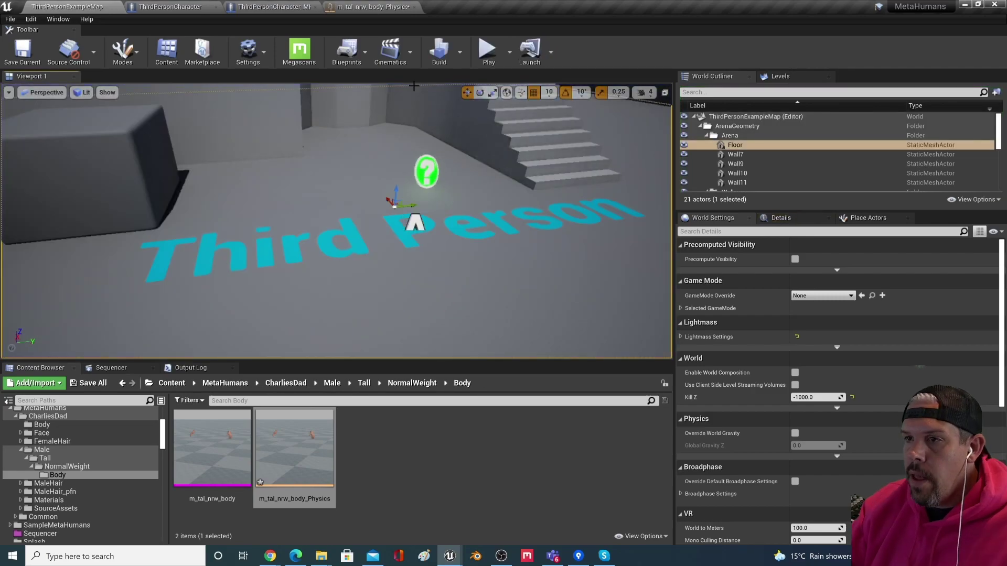
Step: Return to the m_tal_nrw_body physics asset and examine how the bodies cover the torso, arms and legs
left_click(354, 6)
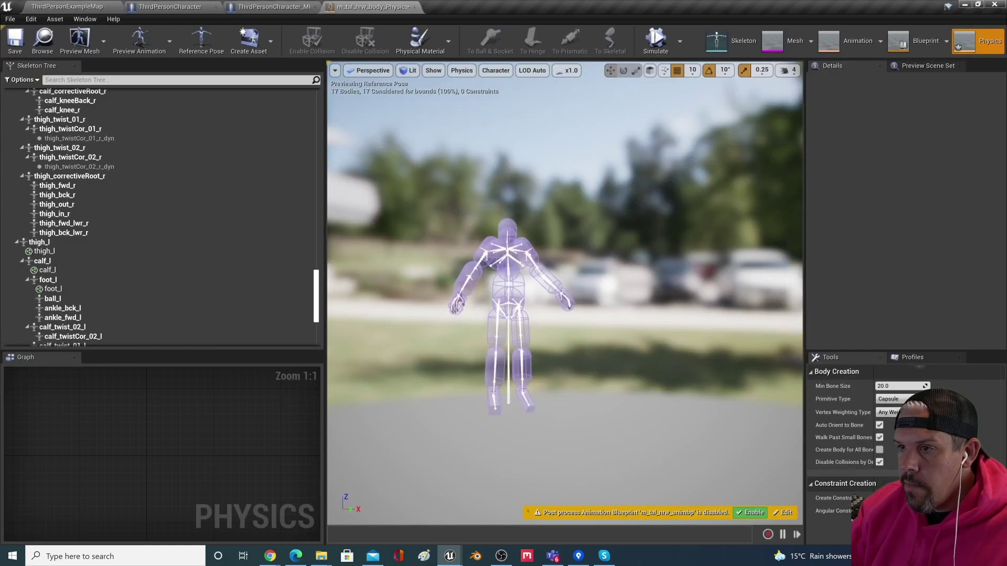
right_click_drag(580, 281, 561, 290)
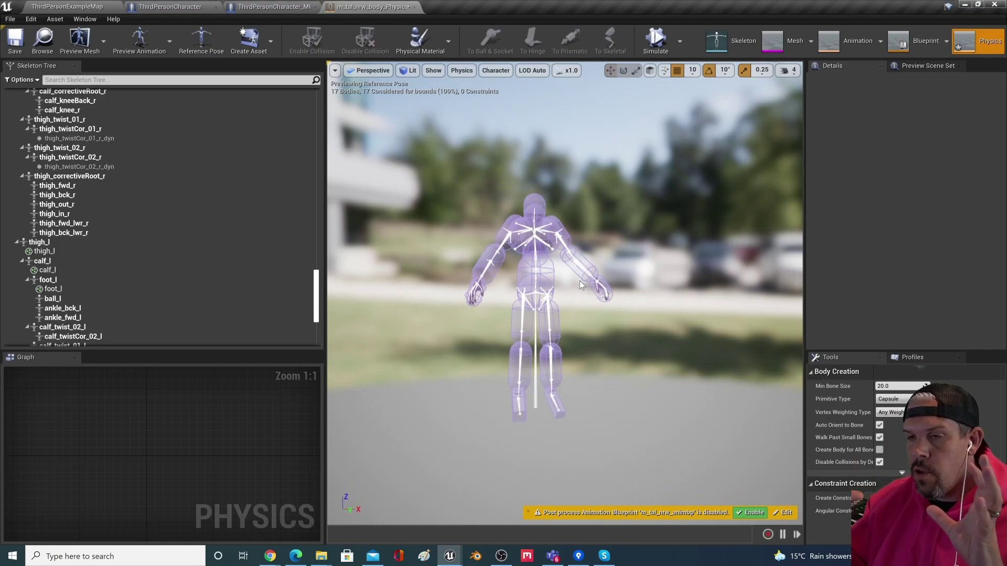
left_click_drag(622, 348, 640, 301)
right_click_drag(641, 301, 619, 346)
middle_click_drag(624, 345, 630, 299)
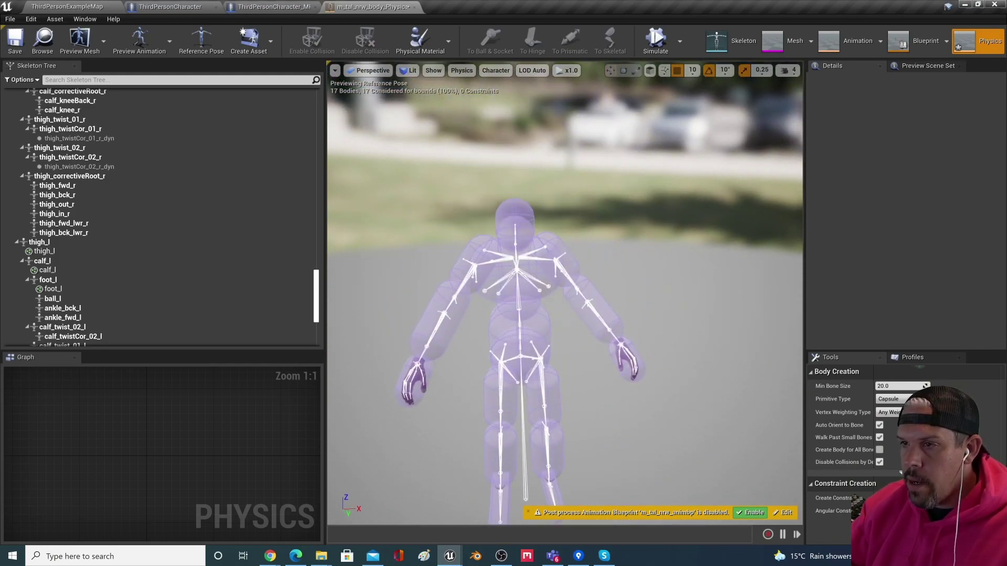
left_click_drag(582, 357, 566, 309)
middle_click_drag(582, 358, 597, 399)
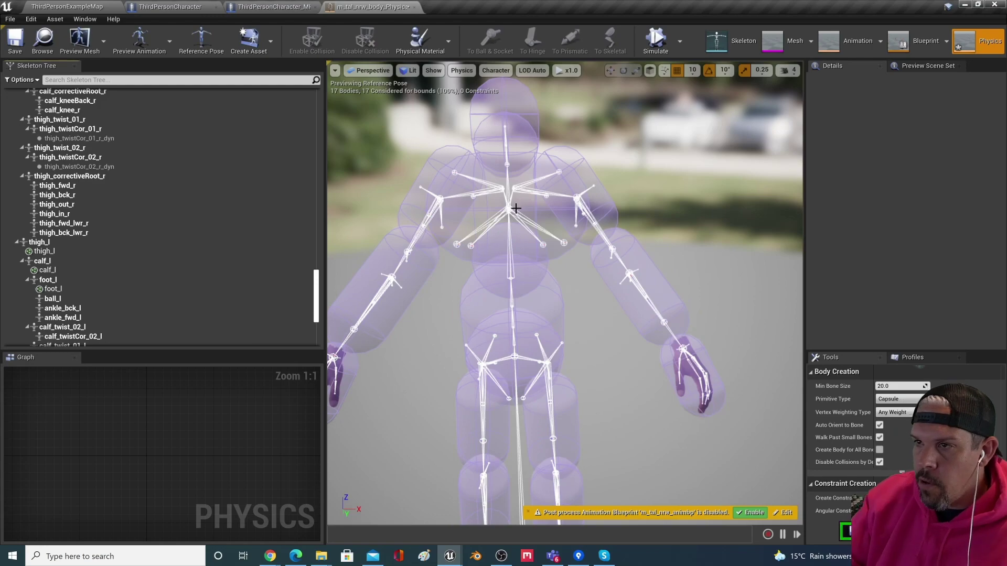
scroll(639, 148, "down", 3)
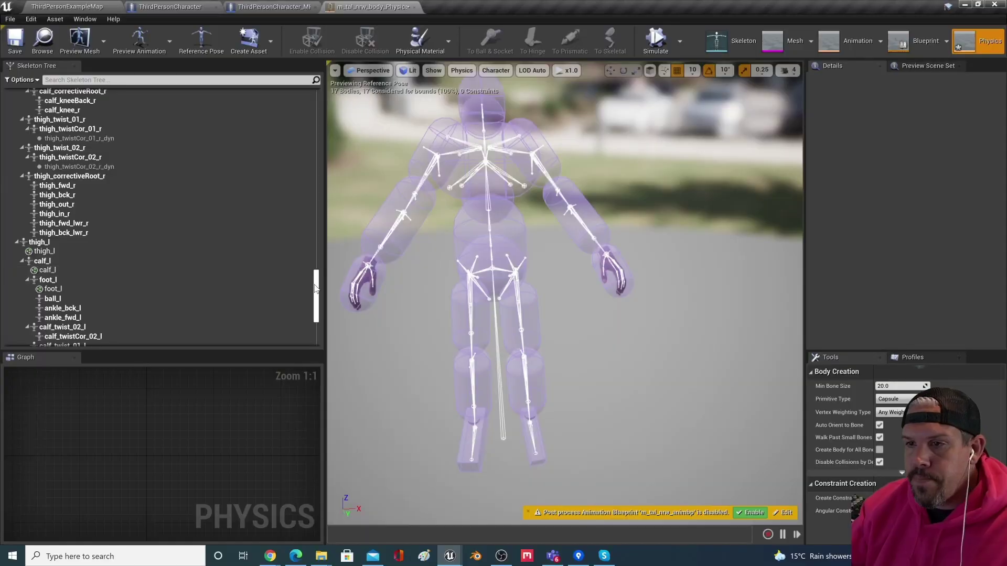
Step: Hide the bones in the skeleton tree so that it lists only the physics bodies
scroll(75, 318, "up", 15)
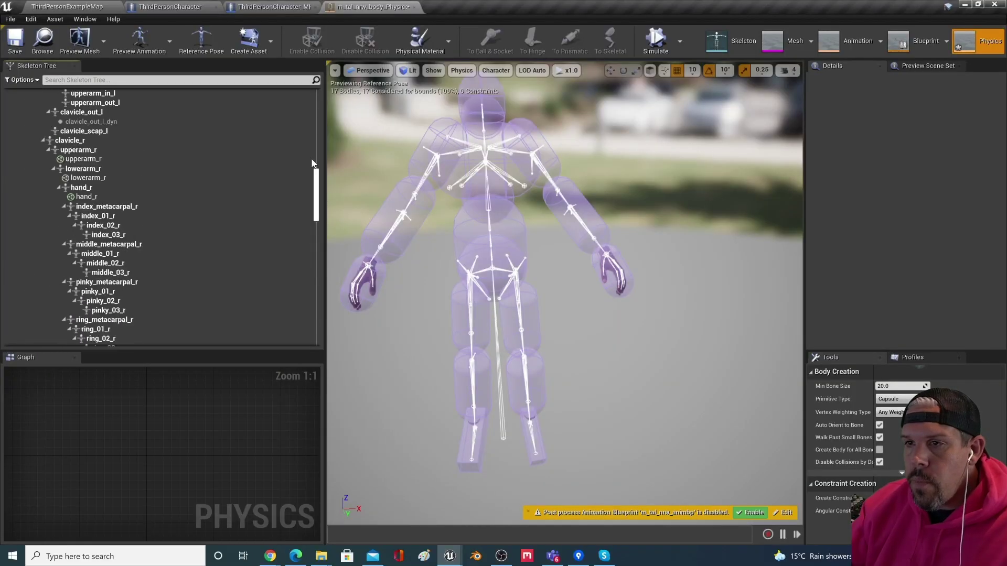
left_click(34, 80)
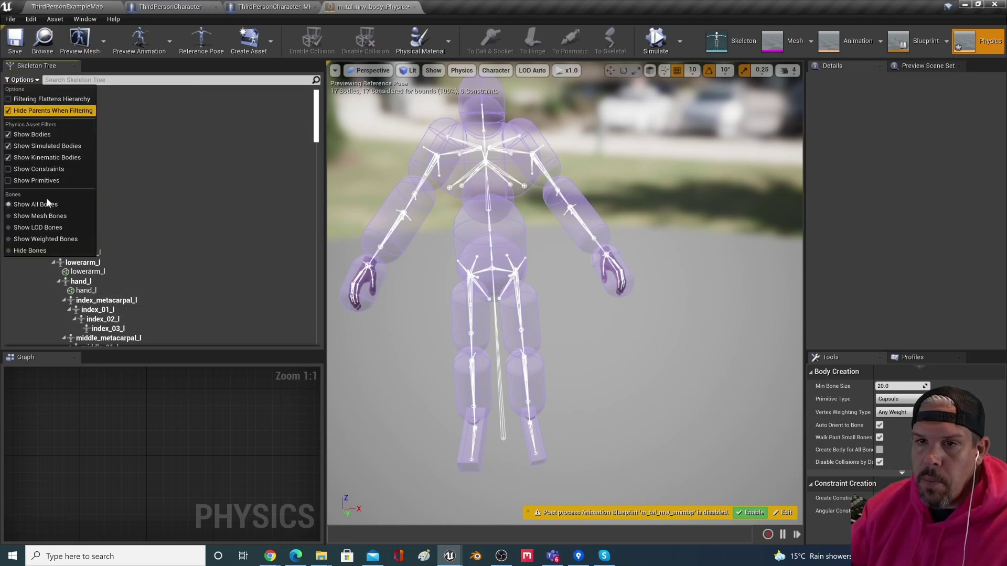
left_click(37, 251)
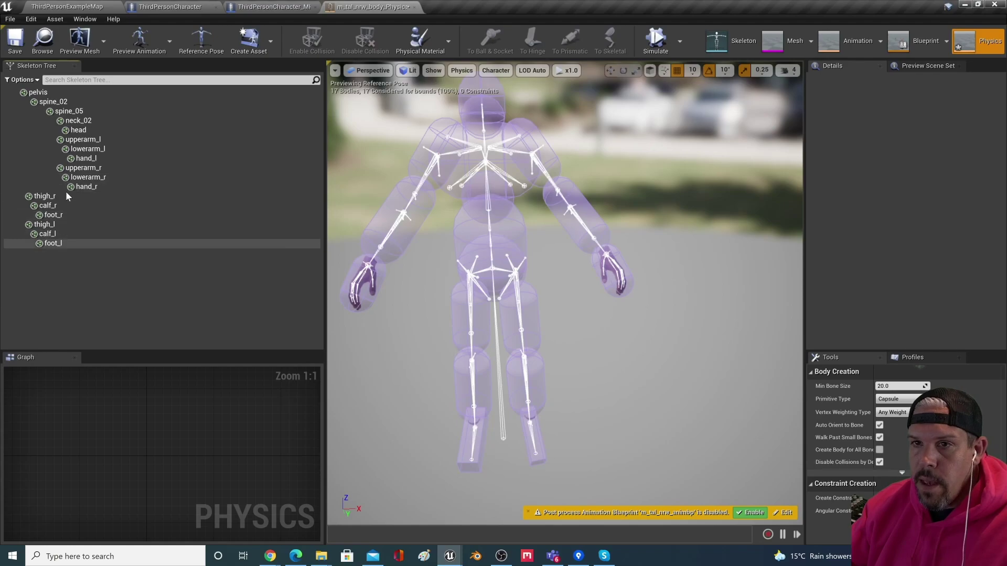
right_click_drag(589, 166, 558, 158)
left_click(495, 221)
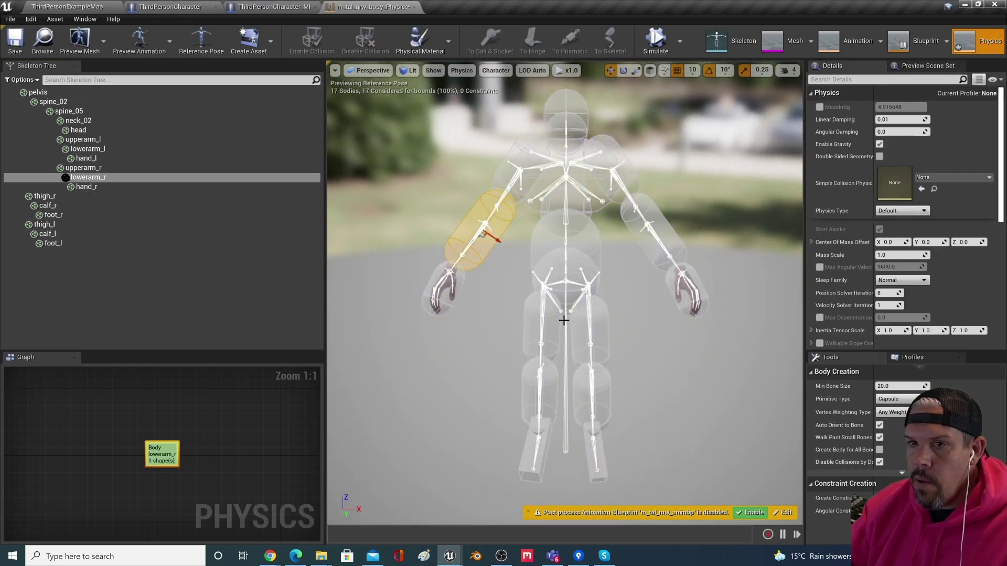
left_click(76, 92)
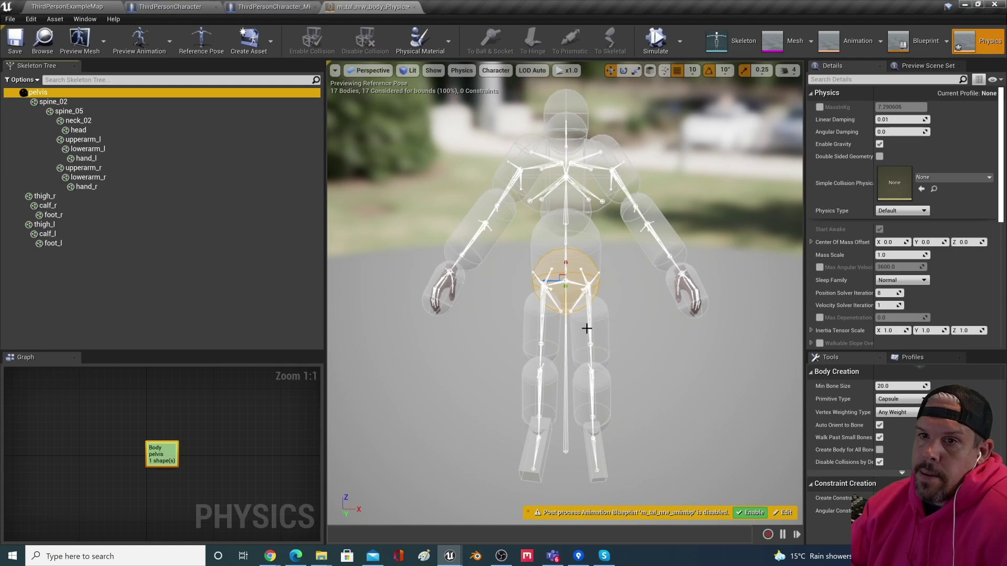
right_click(159, 456)
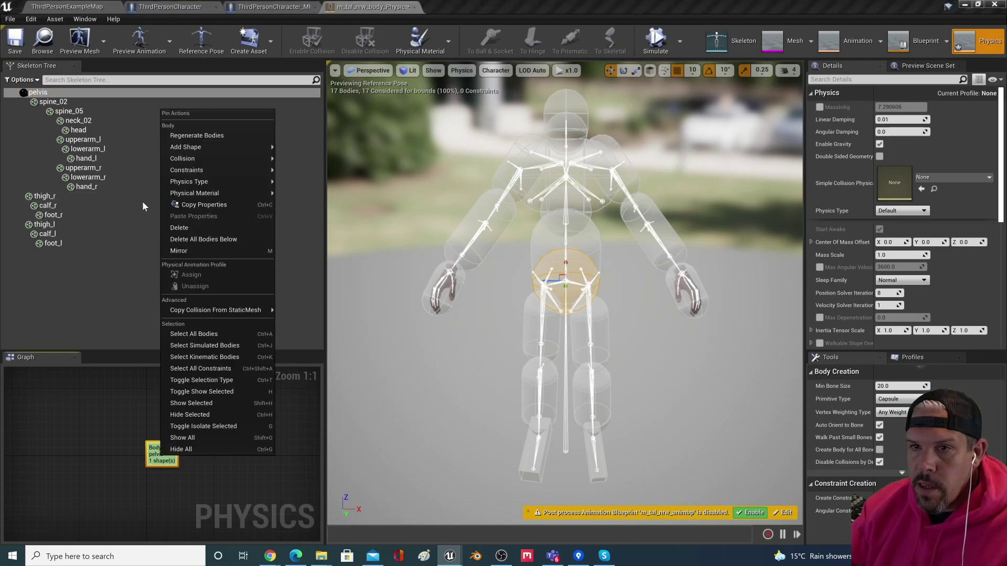
right_click(55, 90)
mouse_move(81, 139)
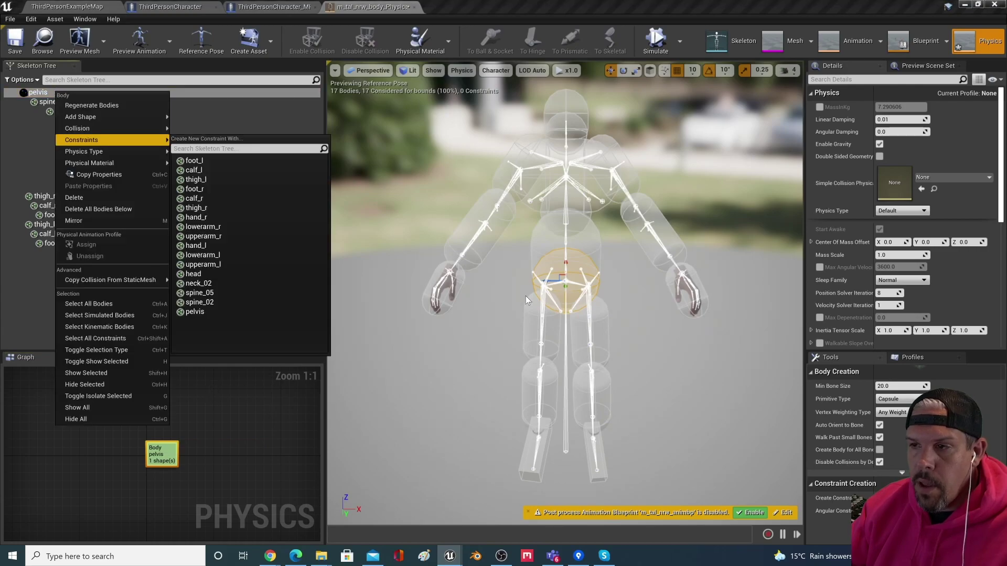
right_click(582, 272)
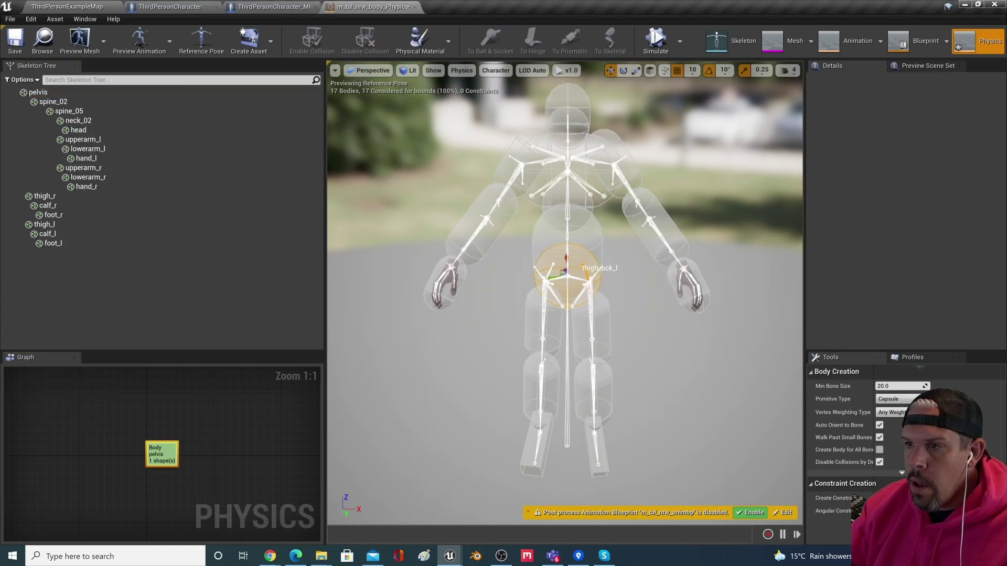
right_click(571, 264)
left_click(618, 278)
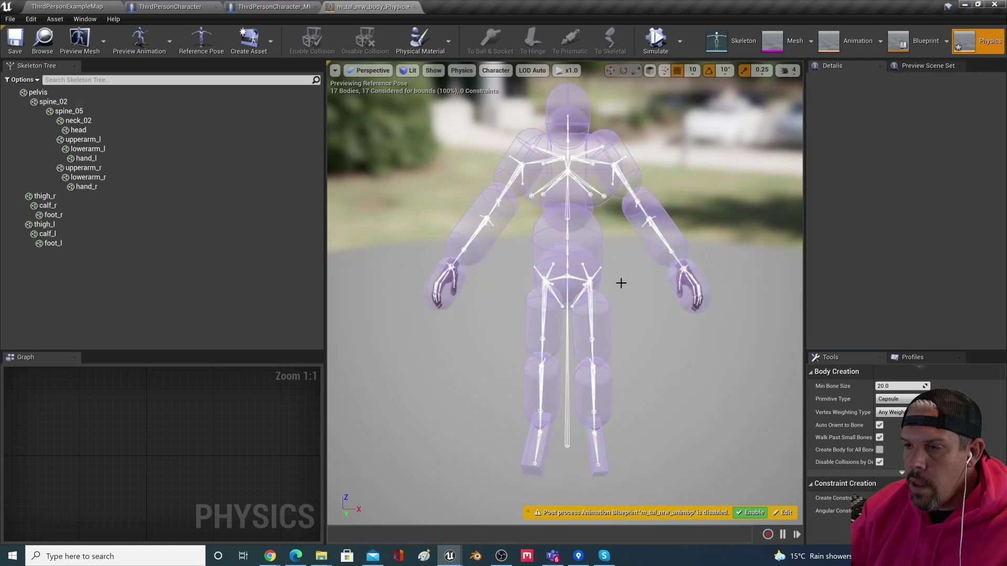
left_click(590, 276)
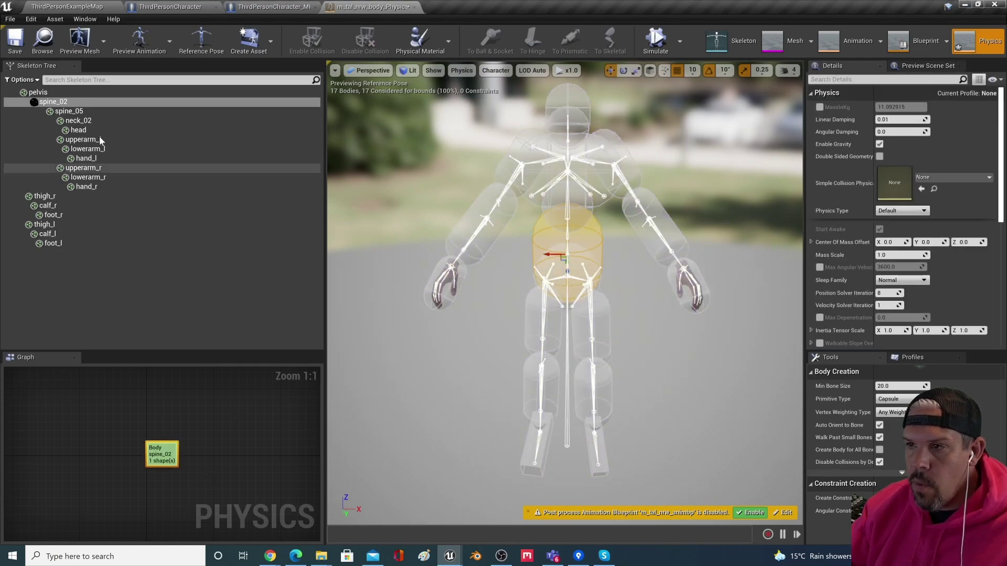
left_click(53, 102)
right_click(150, 459)
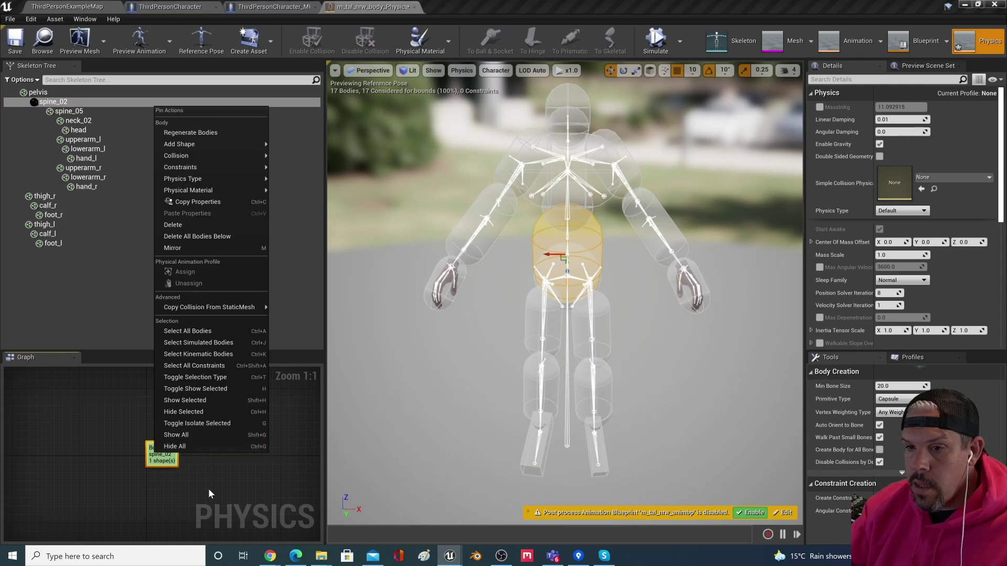
left_click(175, 446)
Step: Create a constraint between the pelvis body and the spine_02 body
left_click(38, 92)
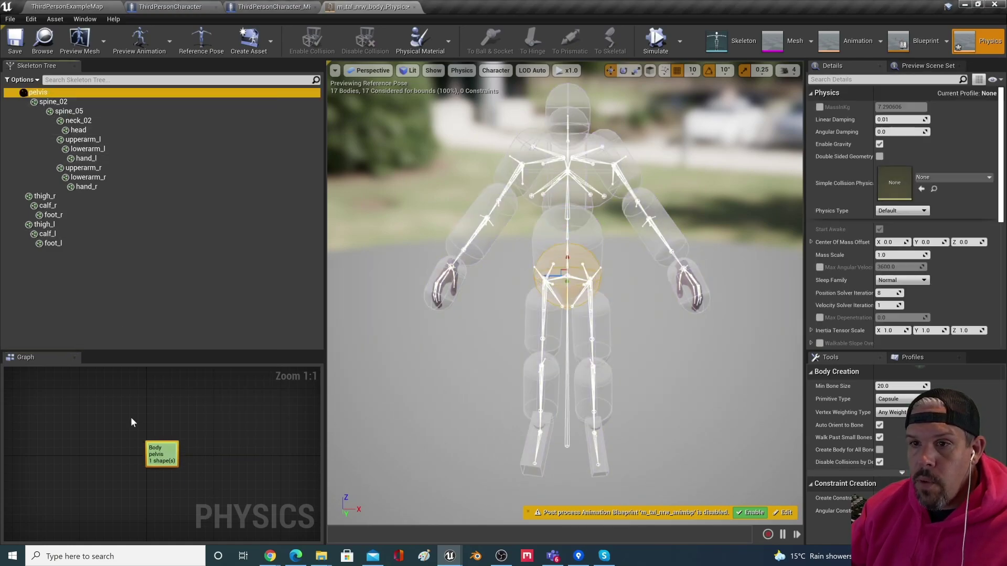
right_click(166, 452)
mouse_move(232, 167)
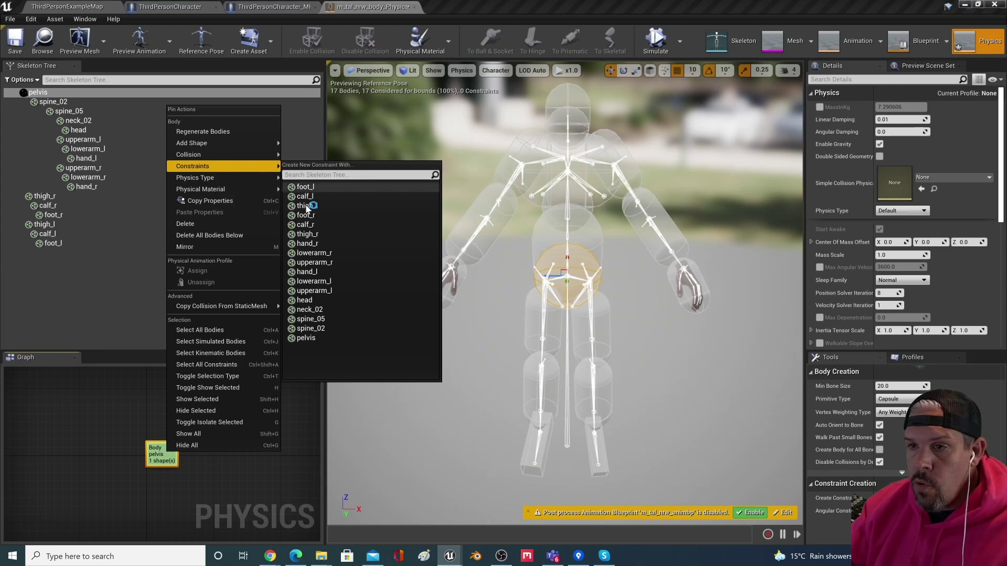
left_click(310, 328)
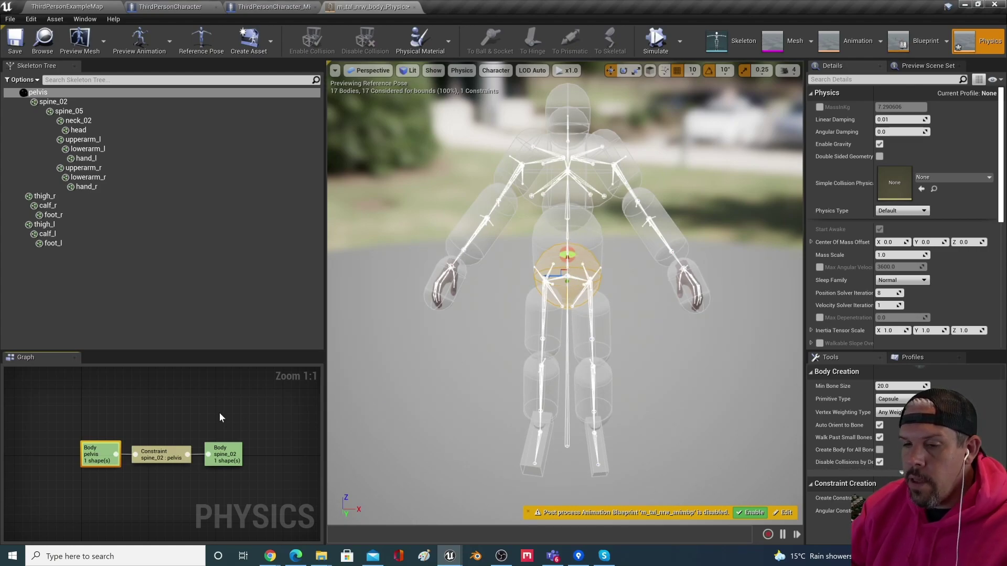
Step: Constrain the pelvis body to both thigh bodies, thigh_r and thigh_l
right_click(93, 454)
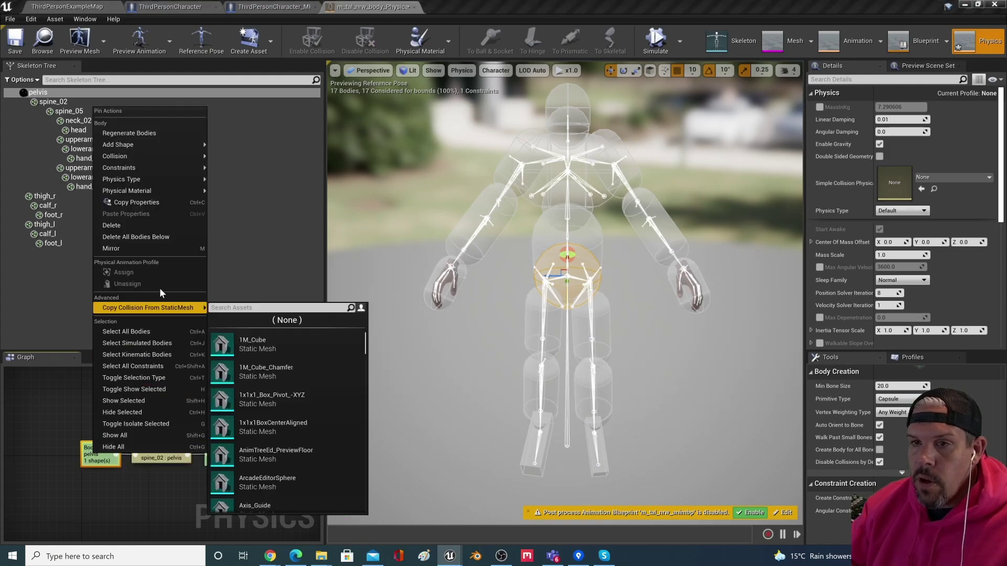
mouse_move(161, 170)
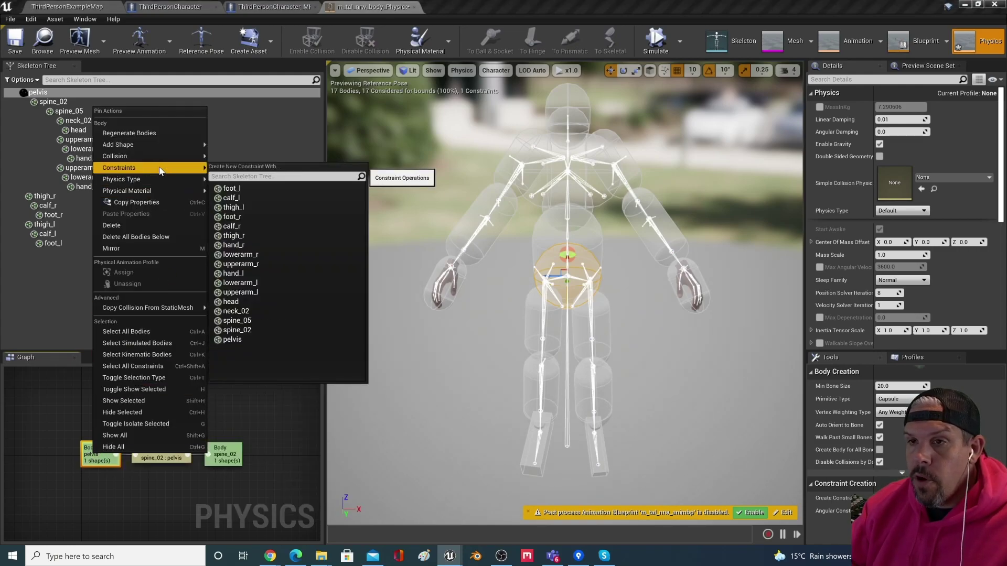
left_click(279, 236)
right_click(100, 450)
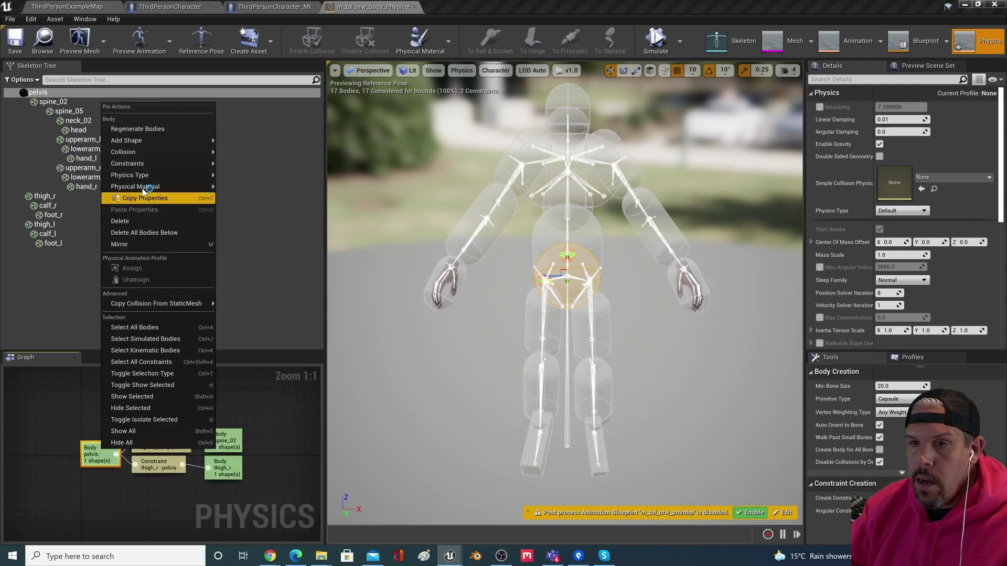
mouse_move(158, 163)
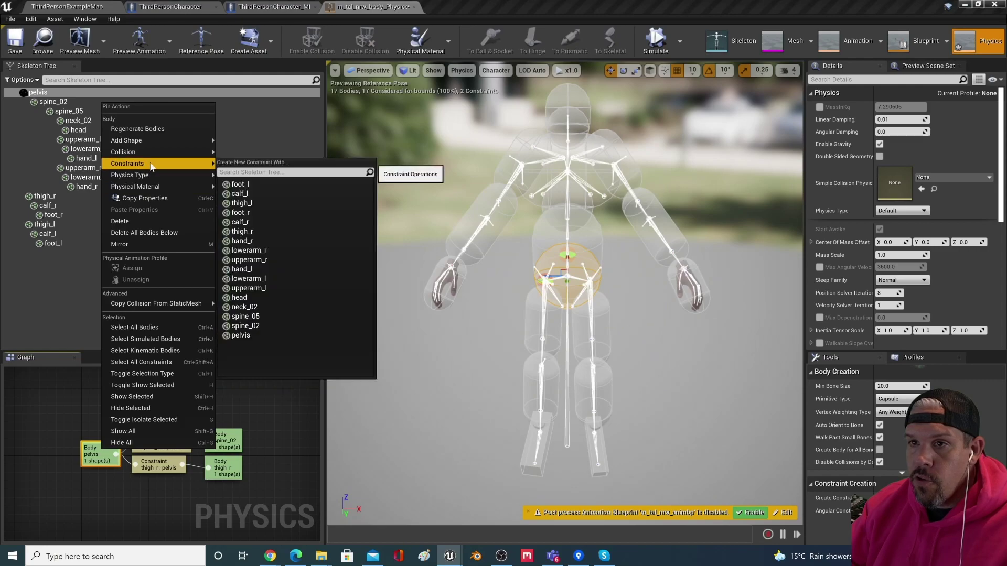
left_click(284, 203)
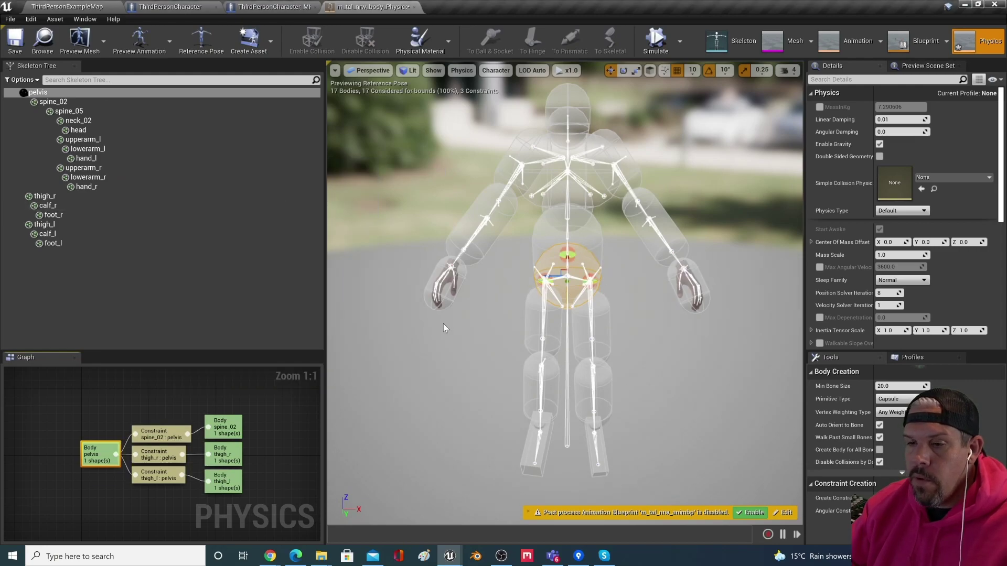
Step: Create a constraint between the spine_02 body and the spine_05 body
left_click(51, 102)
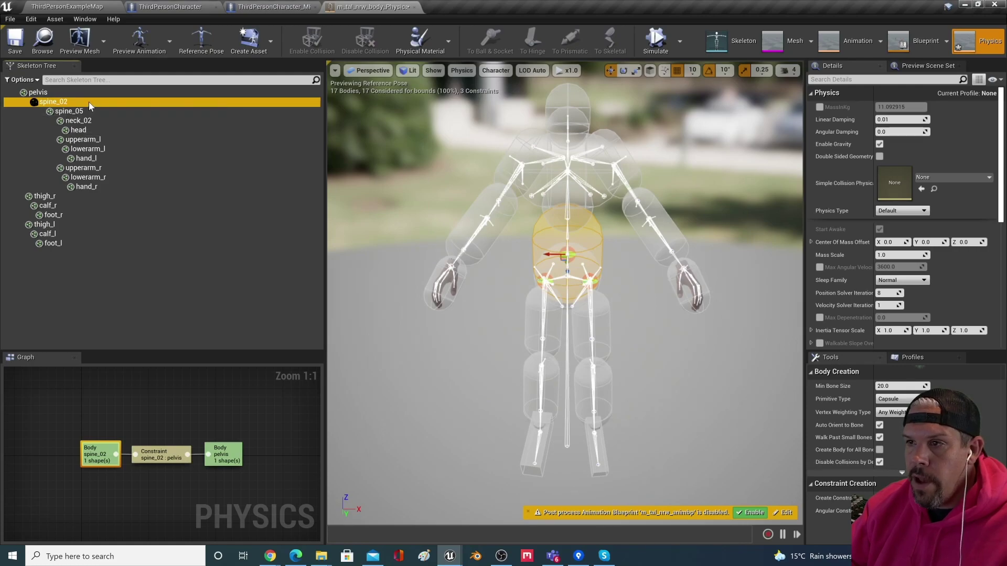
right_click(98, 458)
mouse_move(192, 172)
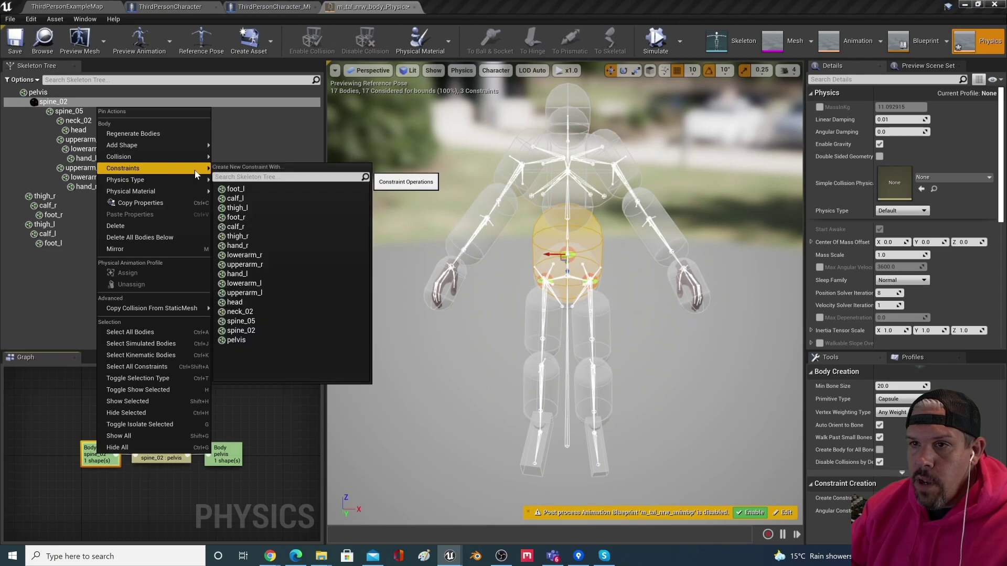
left_click(261, 321)
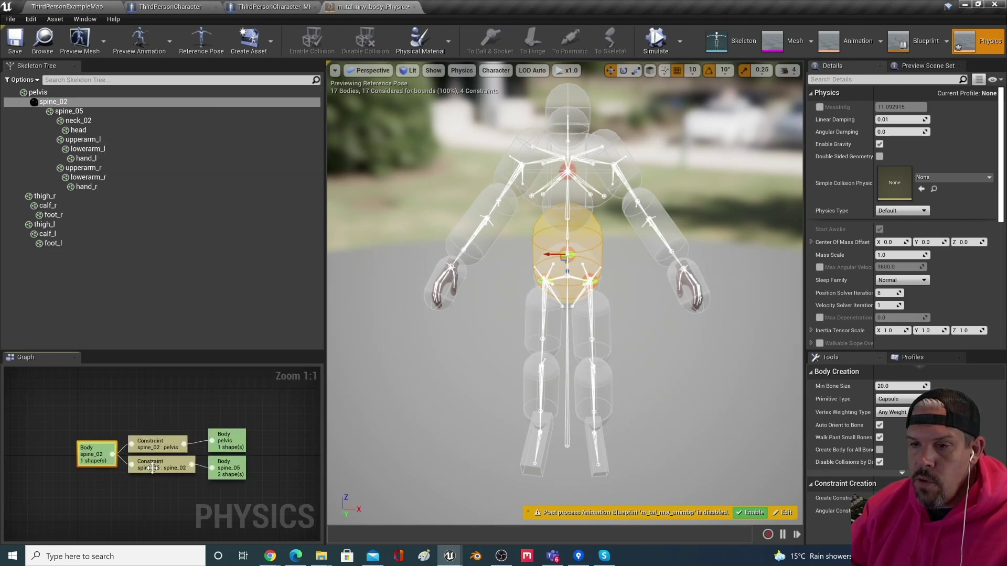
Step: Examine the constraint graph of the pelvis, spine_02 and spine_05 bodies to compare how they are linked
left_click(230, 442)
left_click(229, 474)
left_click(233, 438)
left_click(231, 471)
left_click(226, 444)
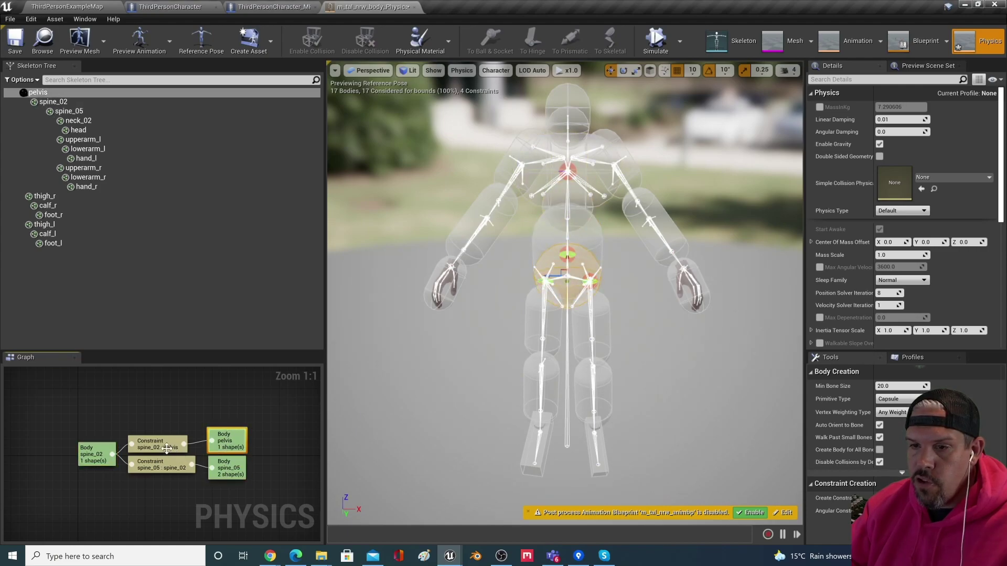
left_click(98, 454)
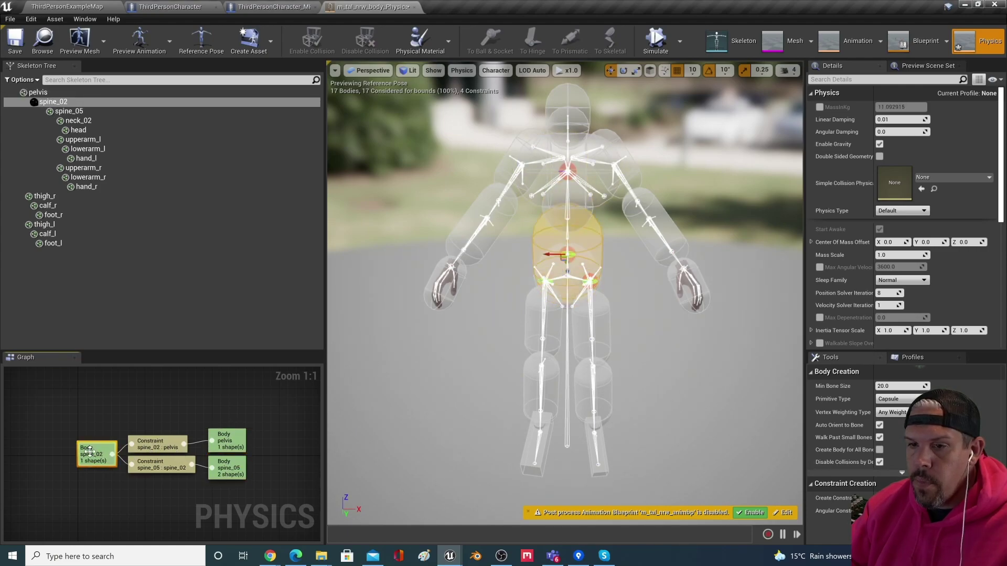
left_click(76, 111)
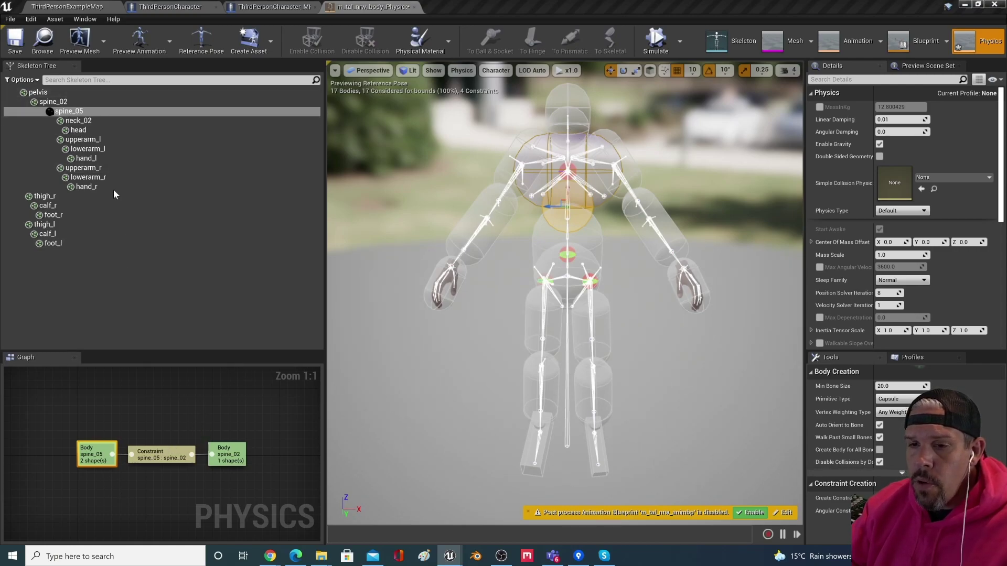
left_click(64, 104)
left_click(63, 110)
left_click(63, 100)
left_click(63, 111)
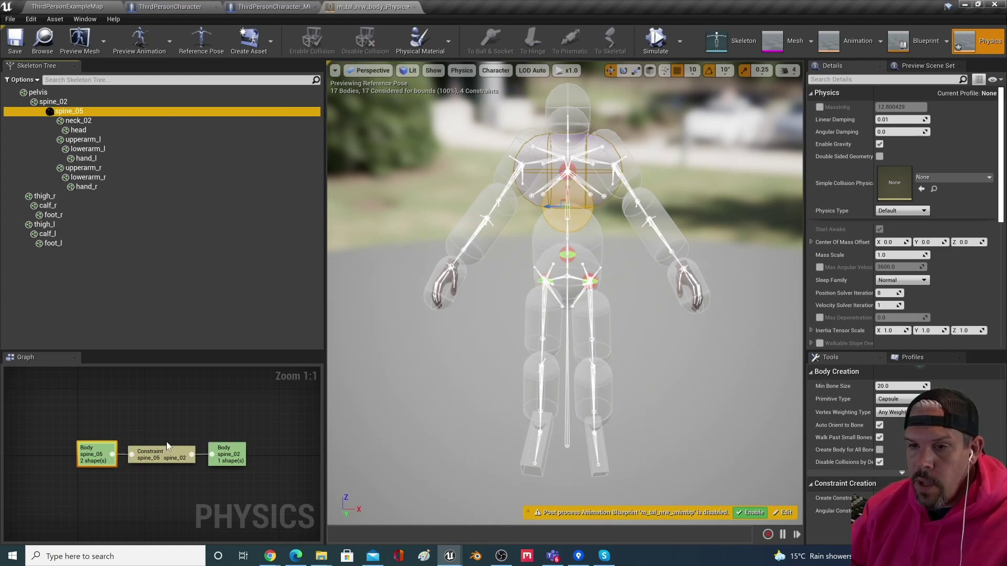
left_click(59, 103)
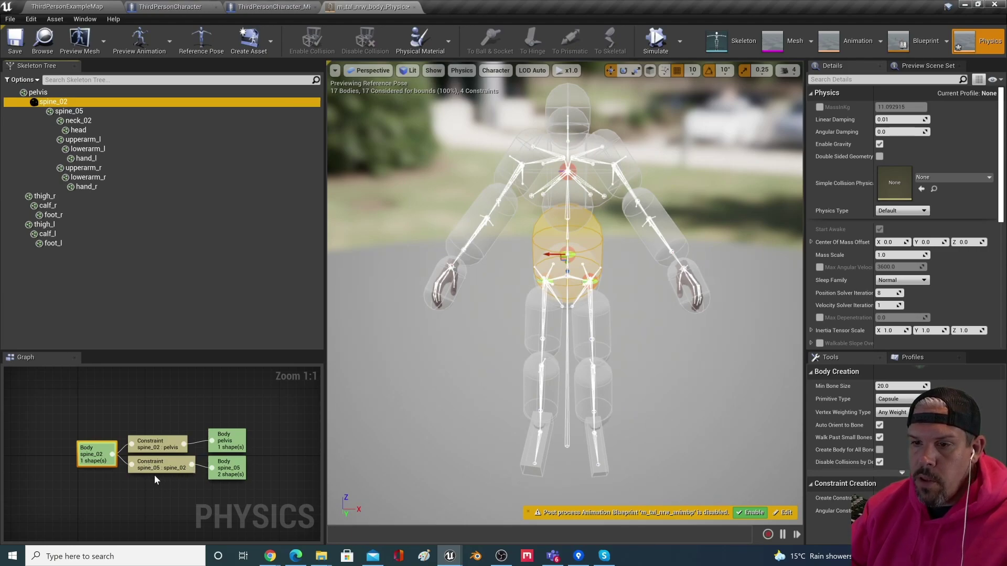
Step: Constrain the spine_05 body to both upper arm bodies, upperarm_r and upperarm_l
left_click(69, 111)
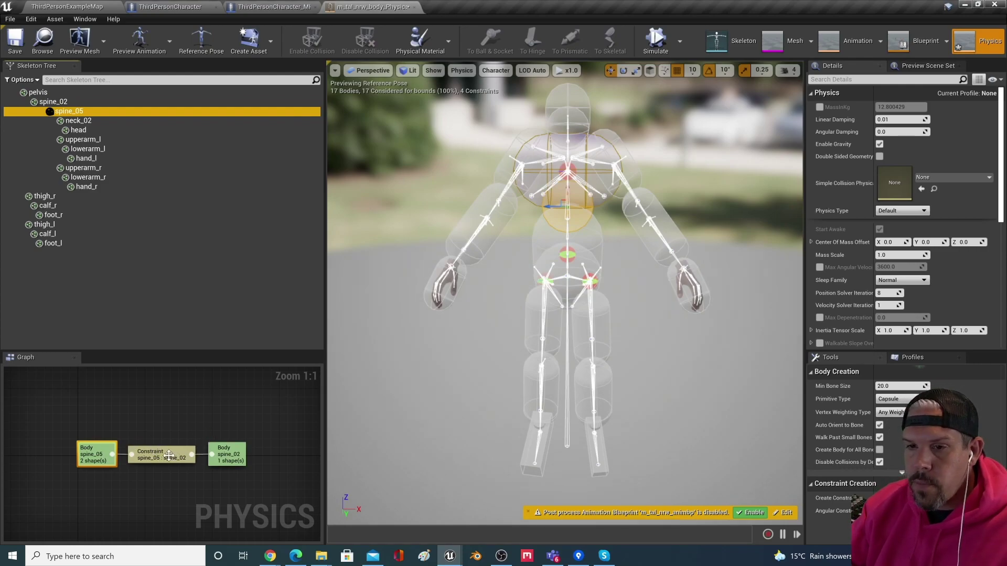
right_click(95, 460)
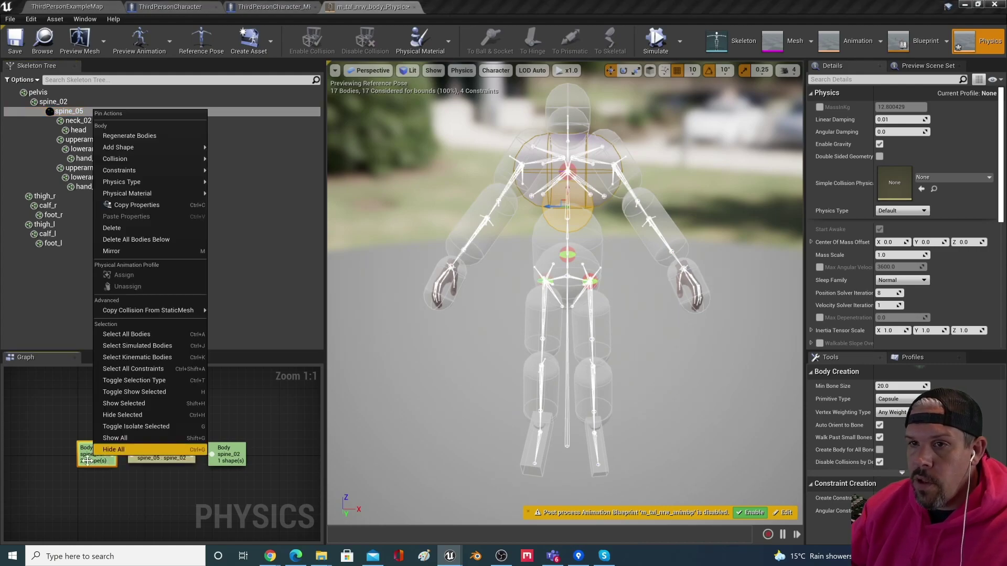
mouse_move(169, 175)
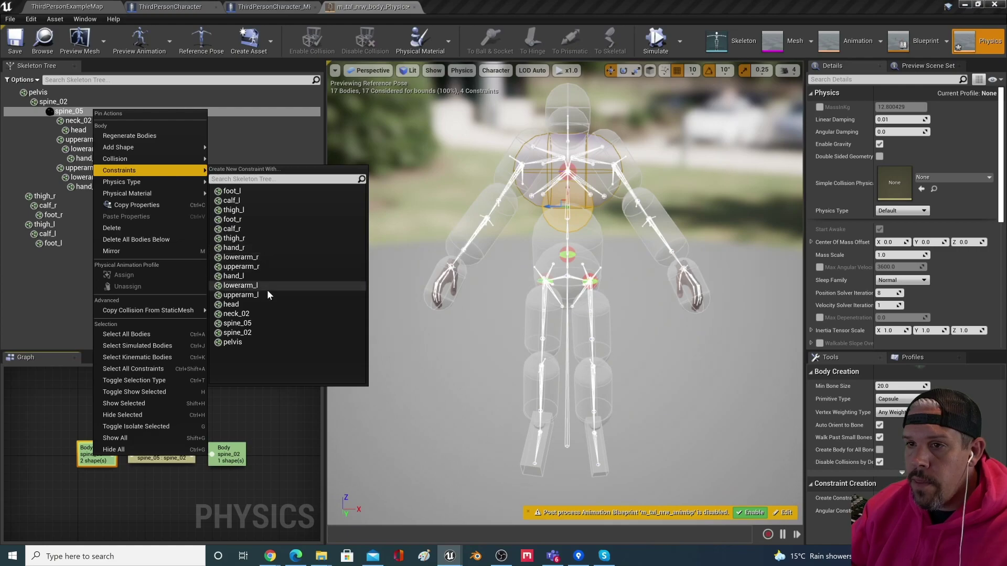
left_click(269, 268)
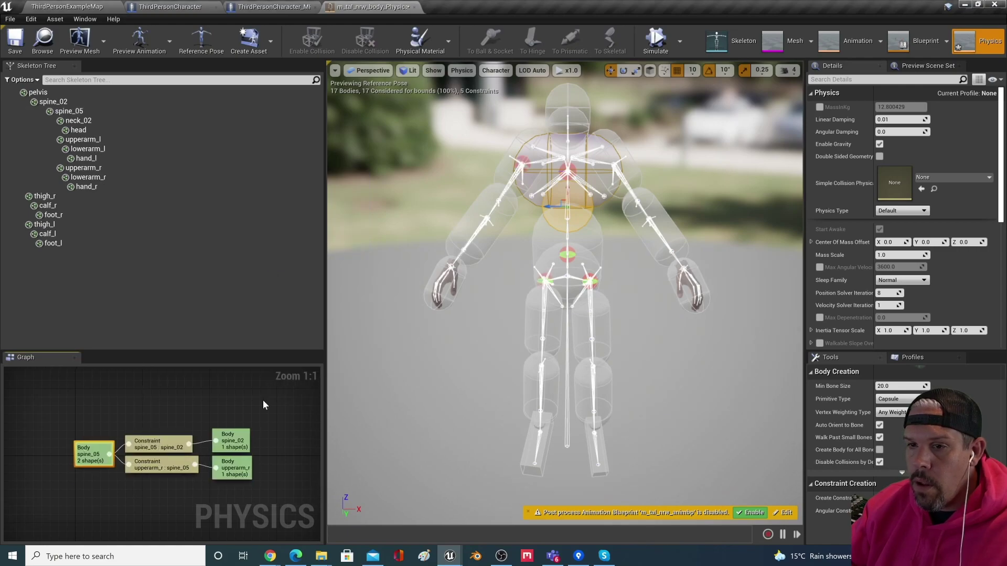
right_click(100, 445)
mouse_move(147, 163)
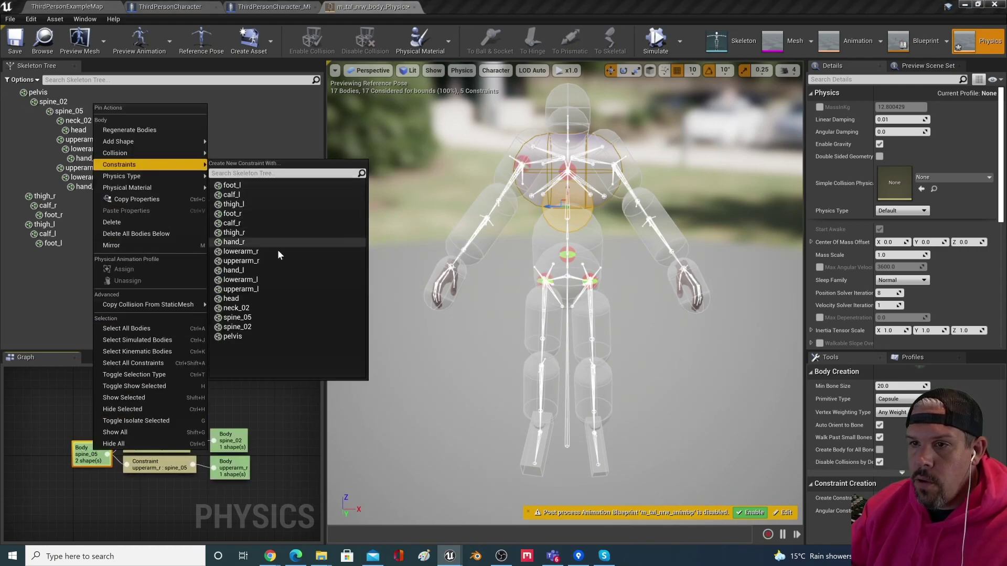
left_click(260, 291)
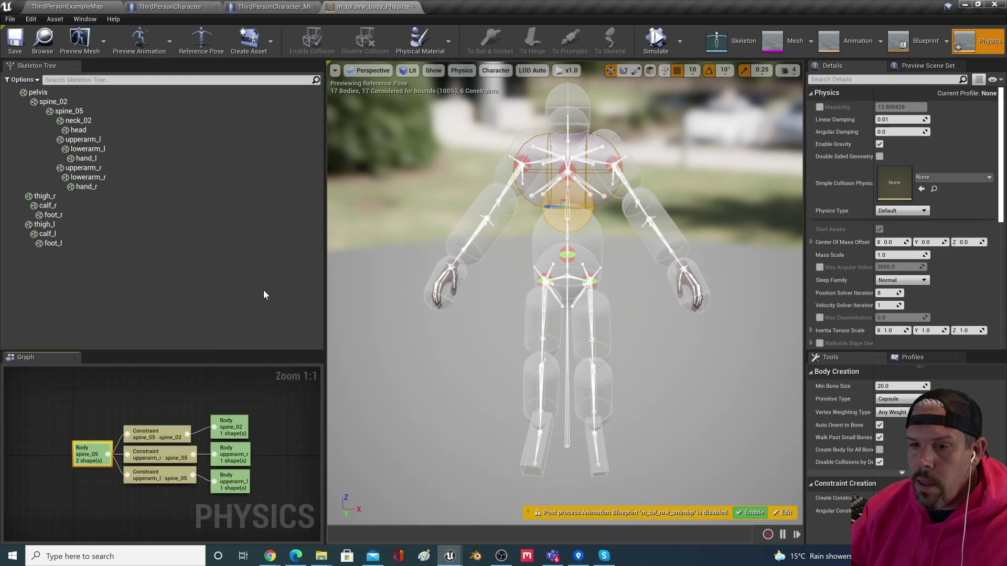
Step: Create a physics constraint between the spine_05 body and the neck_02 body
left_click(576, 137)
left_click(573, 100)
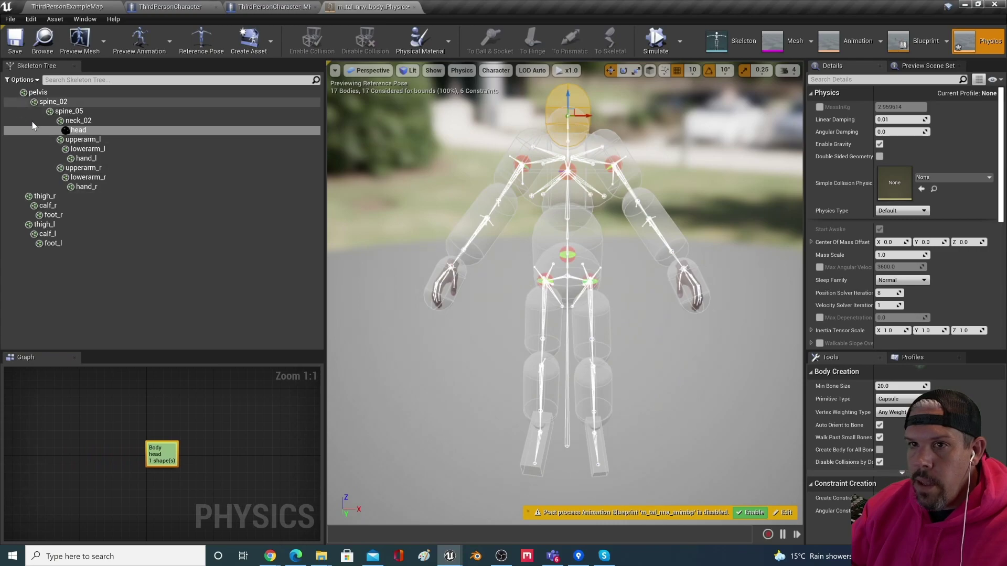
left_click(83, 120)
left_click(72, 111)
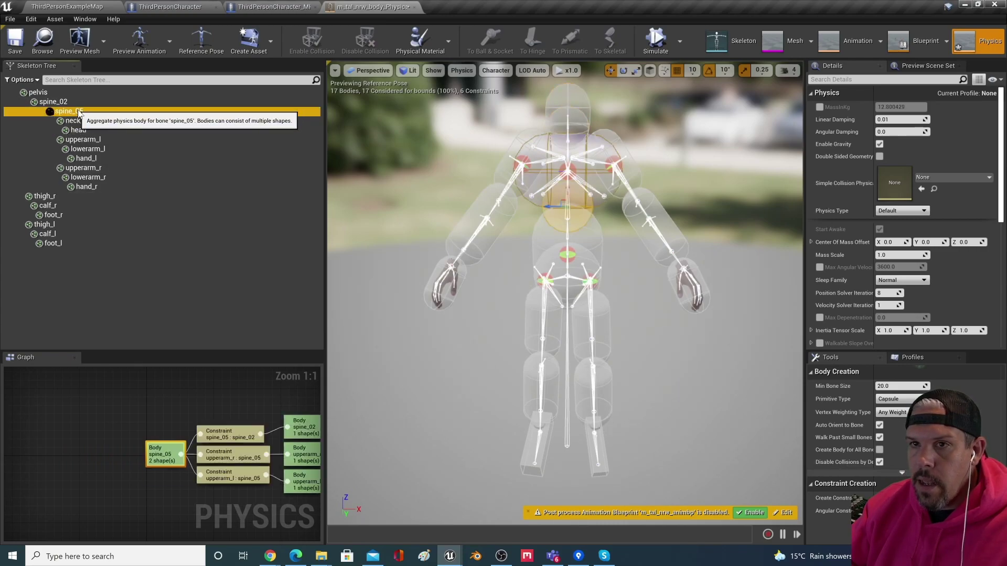
left_click(91, 460)
right_click(90, 460)
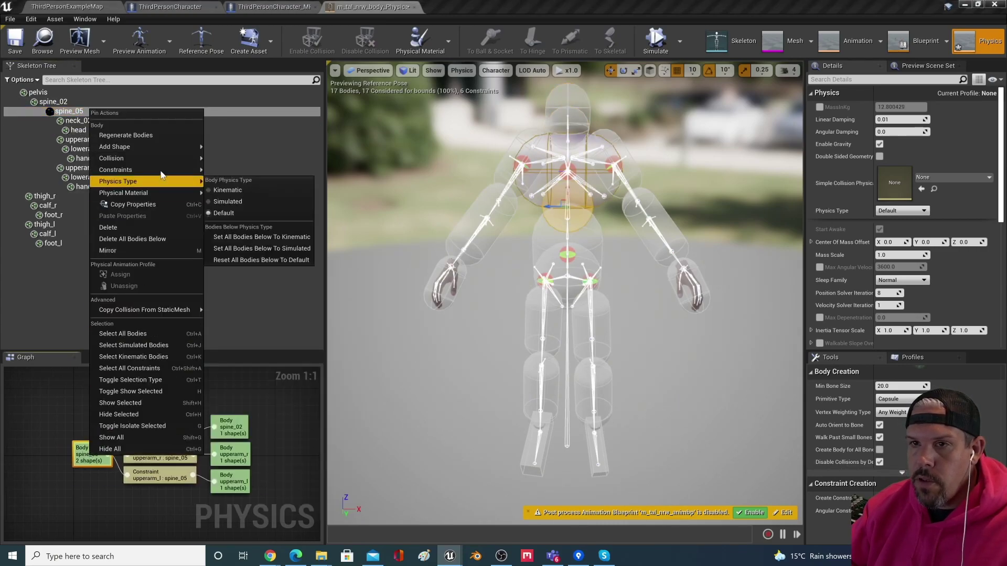
mouse_move(157, 170)
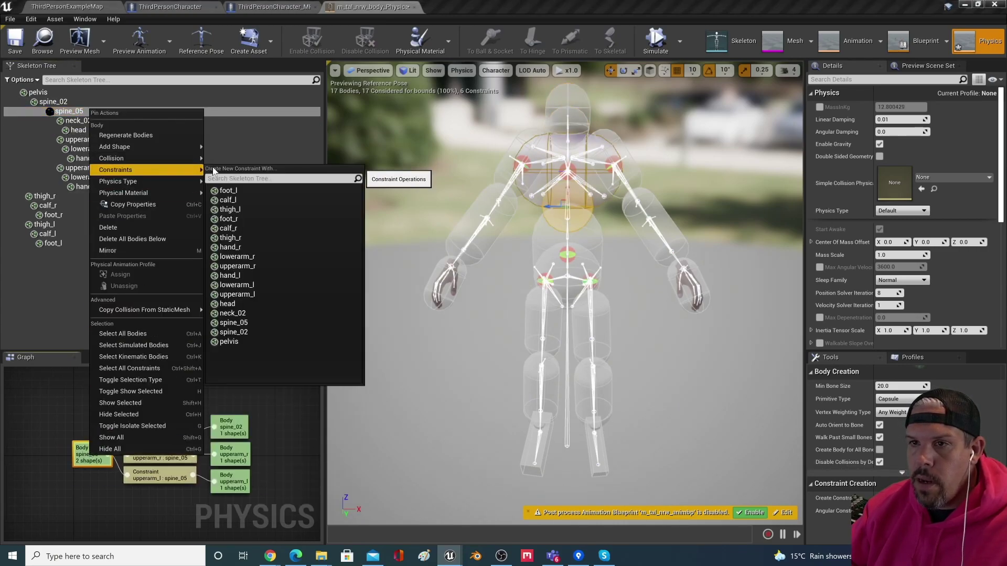
left_click(245, 314)
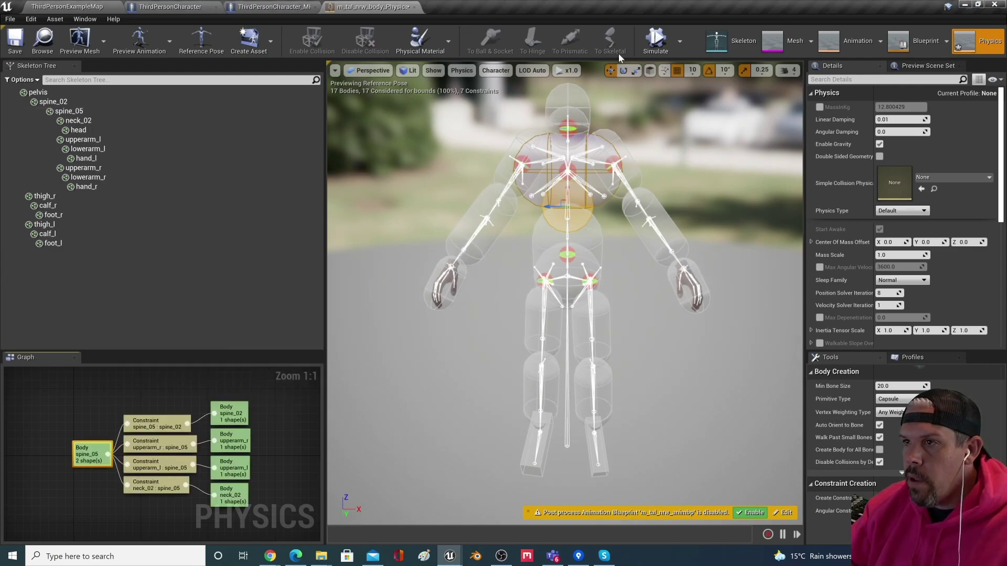
Step: Create a constraint from the neck_02 body to the head body, and select the head to check its link
left_click(88, 129)
right_click(158, 451)
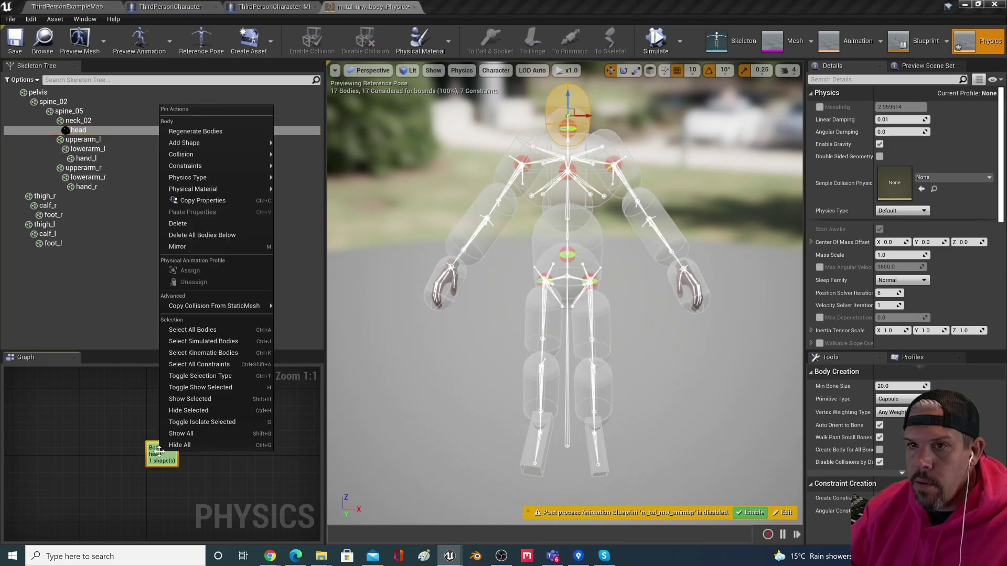
left_click(84, 121)
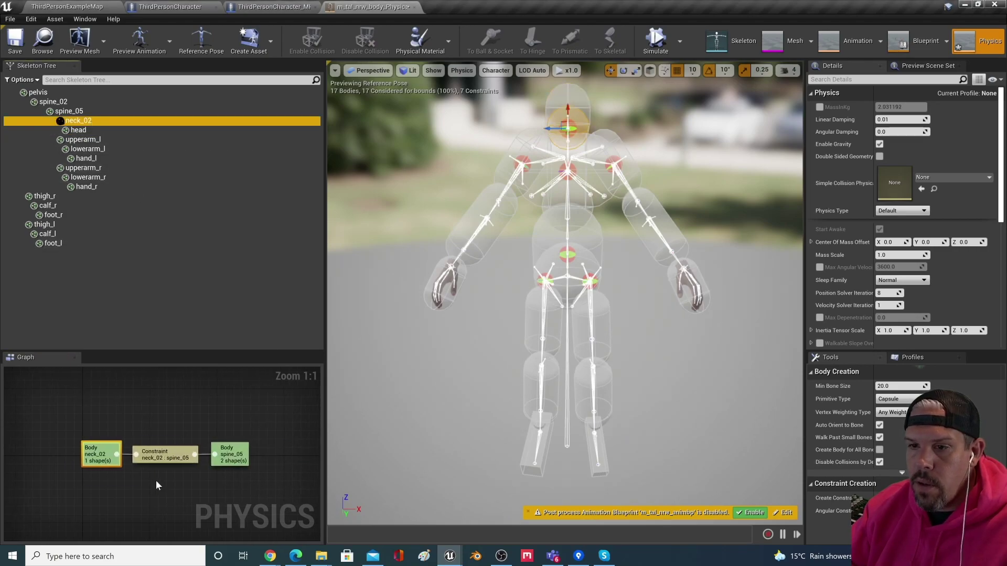
right_click(100, 454)
mouse_move(172, 166)
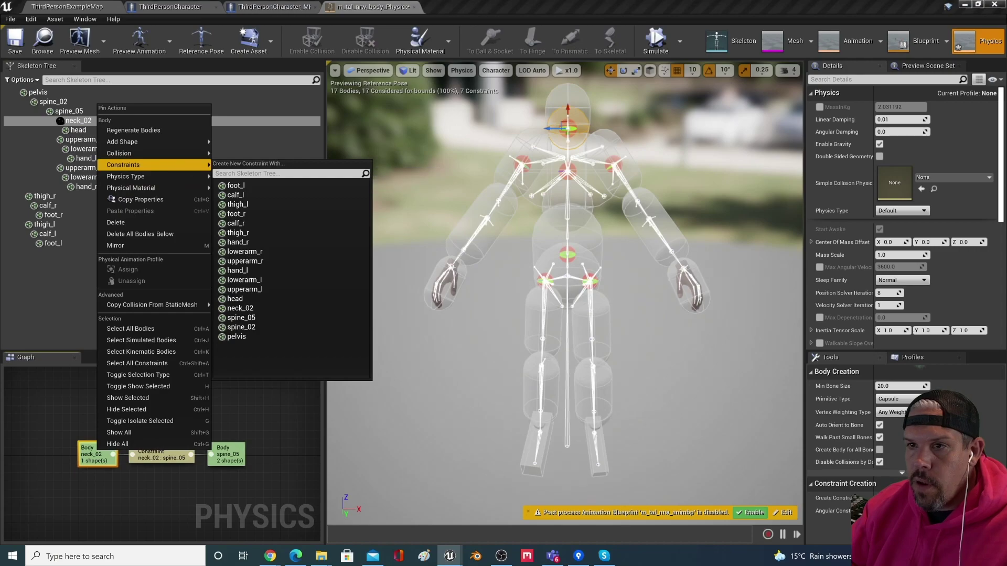
left_click(274, 297)
left_click(81, 133)
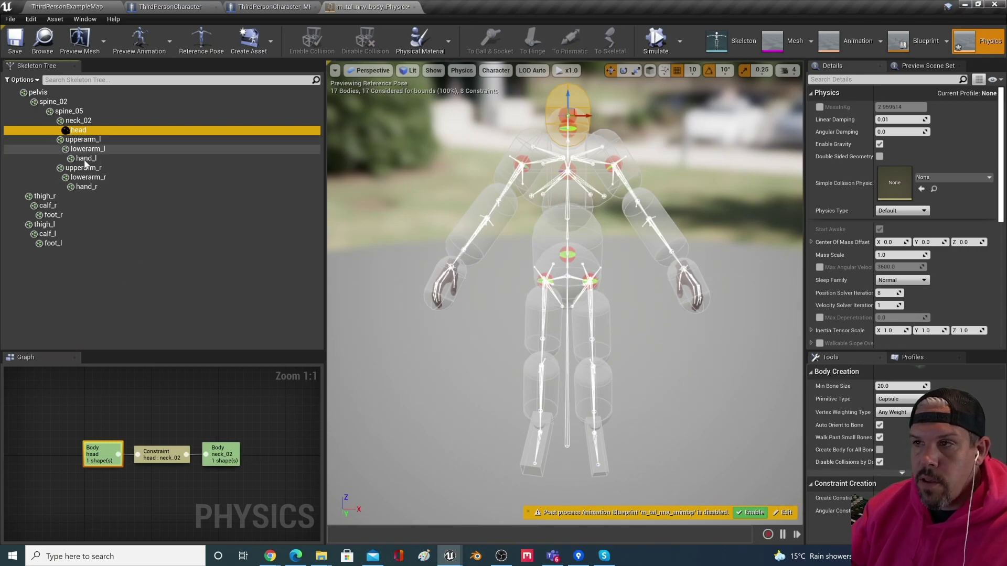
Step: Add a constraint linking the upperarm_l body to lowerarm_l
left_click(81, 141)
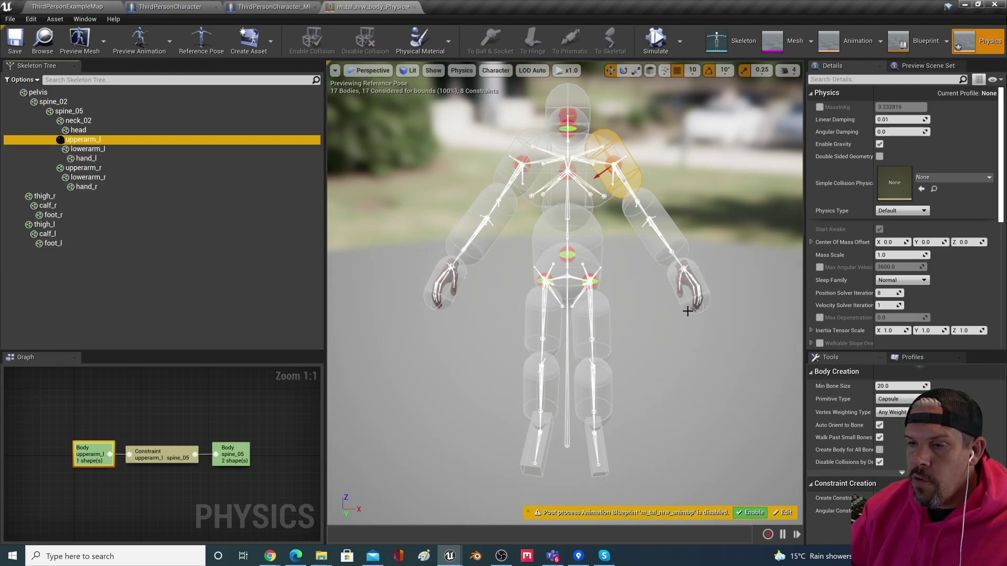
right_click(105, 139)
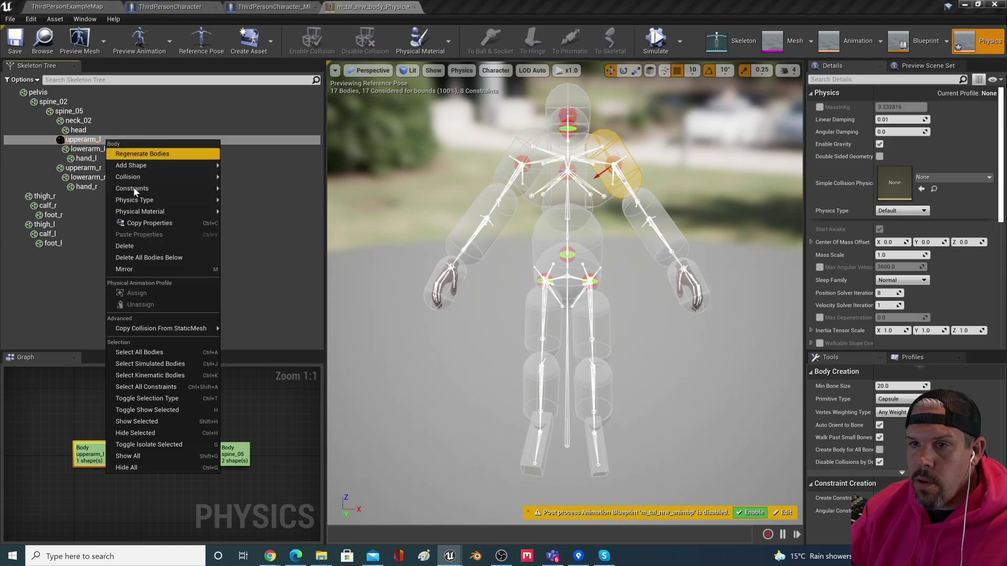
mouse_move(142, 187)
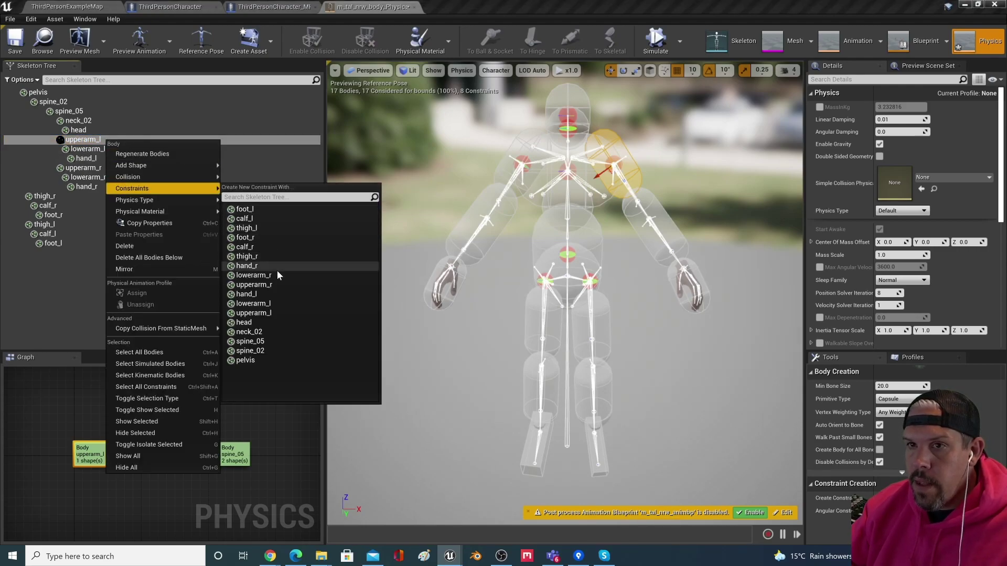
left_click(275, 305)
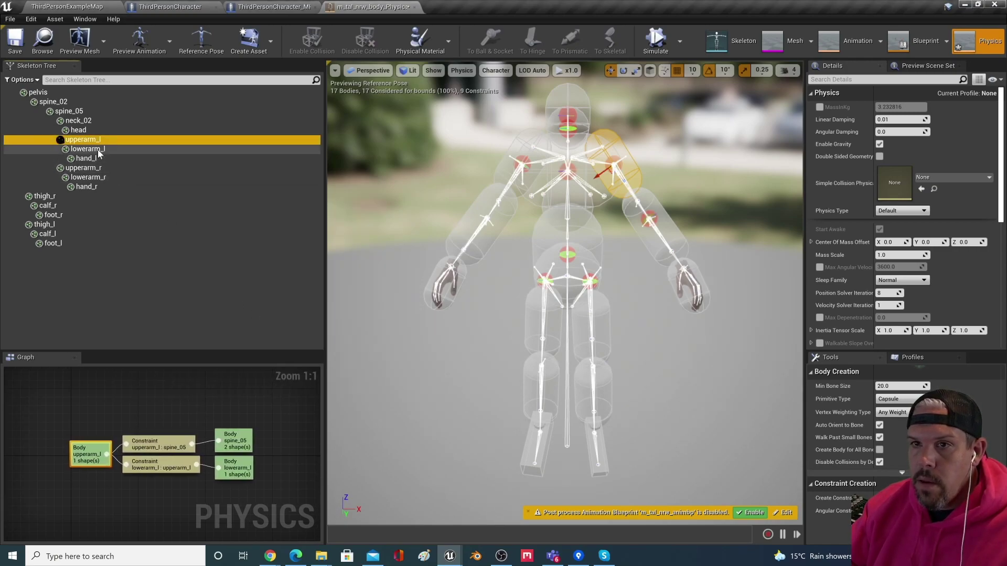
Step: Add a constraint linking the lowerarm_l body to hand_l
left_click(87, 150)
right_click(83, 455)
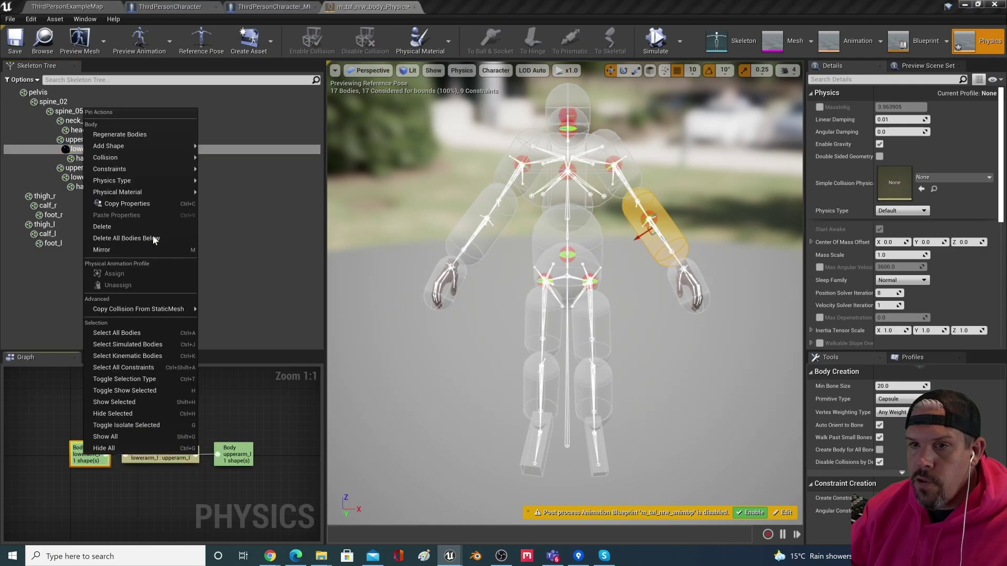
mouse_move(156, 171)
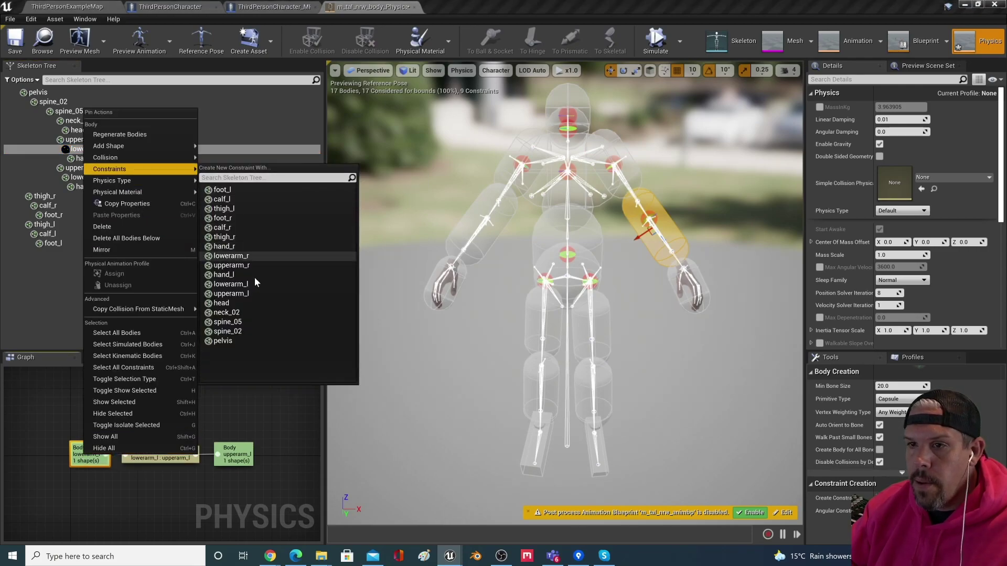
left_click(270, 275)
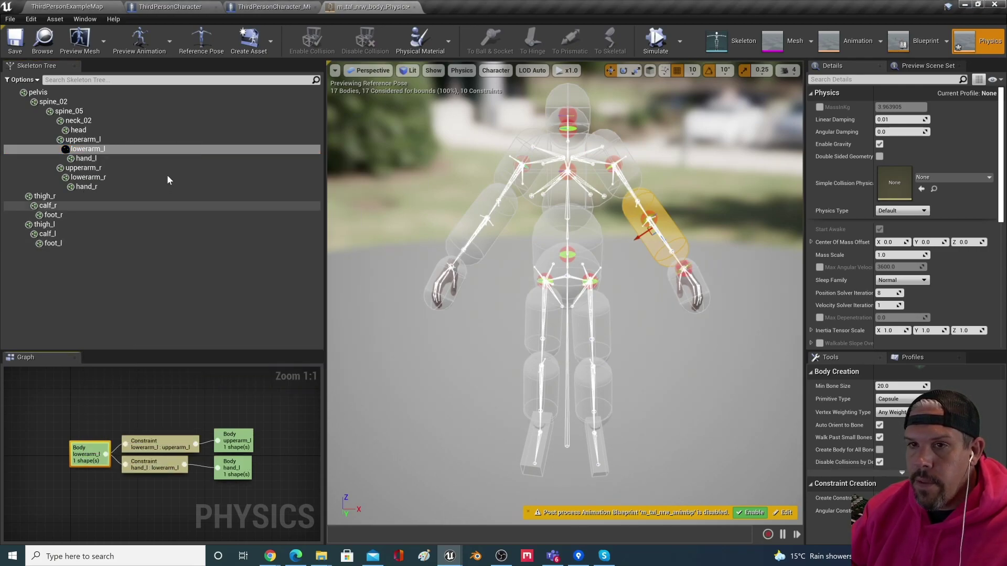
Step: Add a constraint linking the upperarm_r body to lowerarm_r
left_click(108, 168)
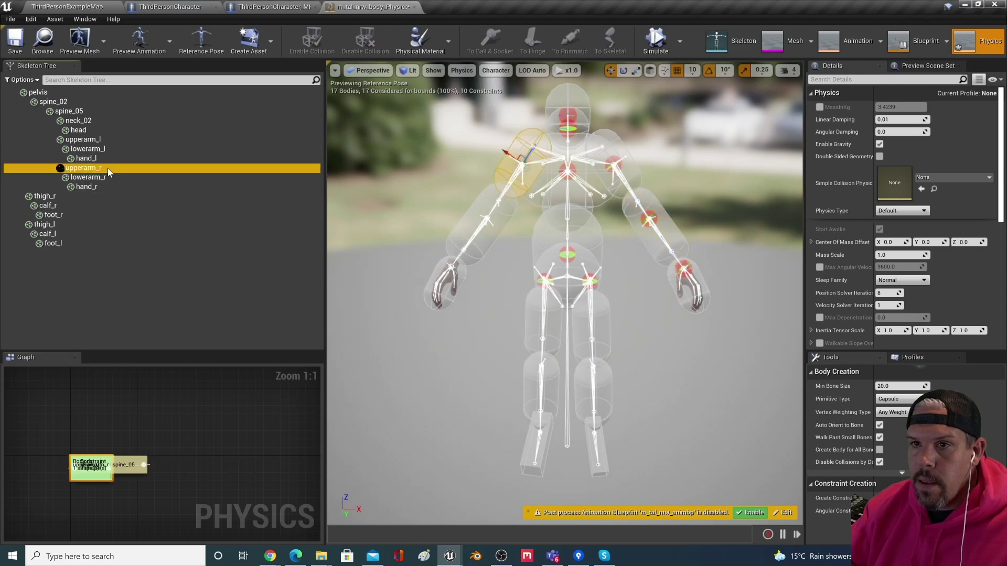
right_click(84, 449)
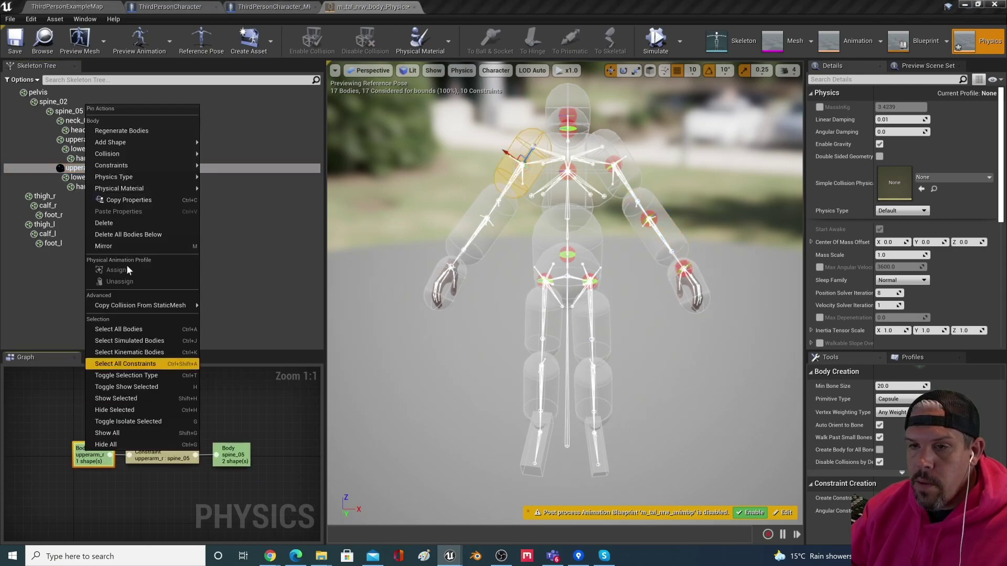
mouse_move(149, 152)
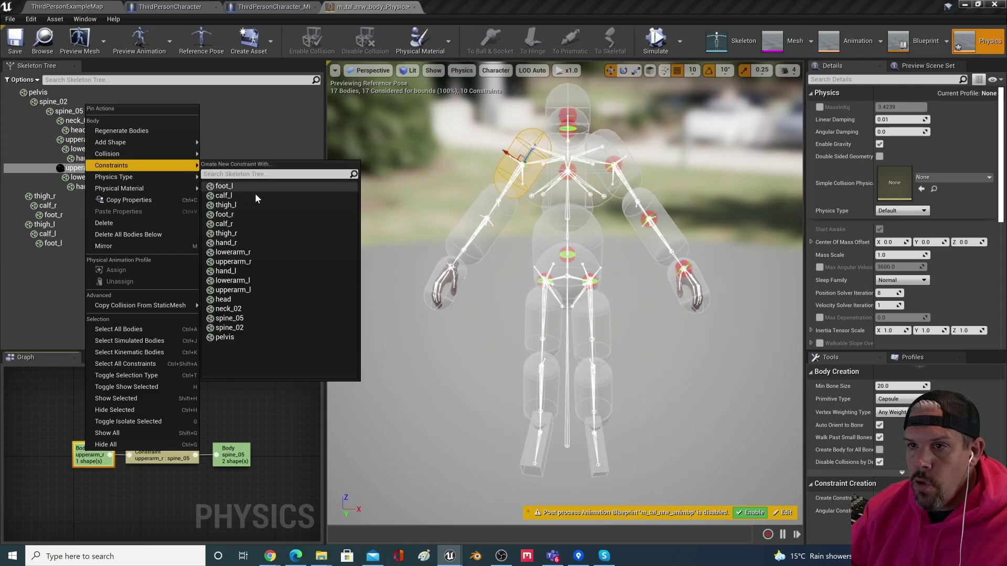
left_click(260, 253)
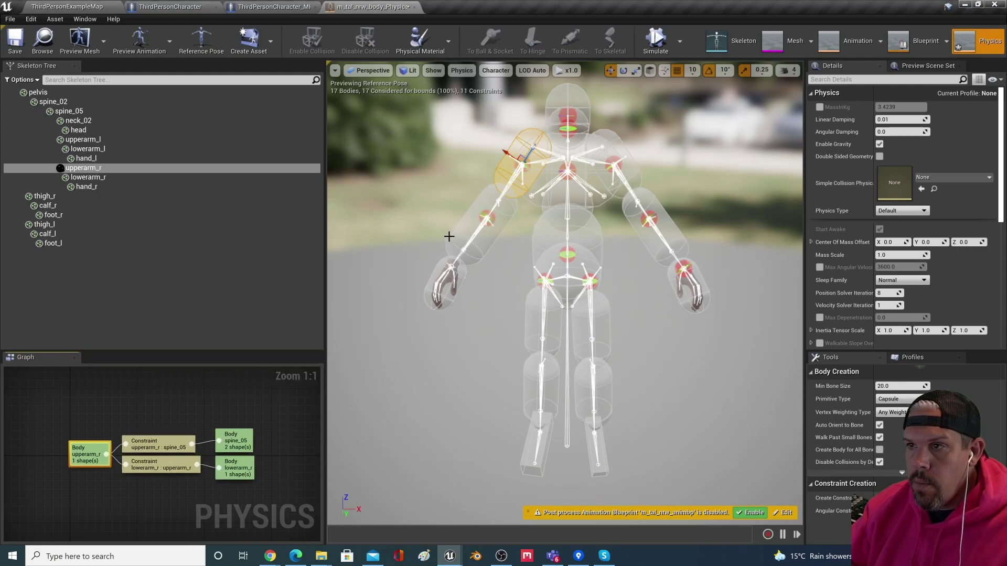
Step: Add a constraint linking the lowerarm_r body to hand_r, and save the physics asset
right_click(99, 178)
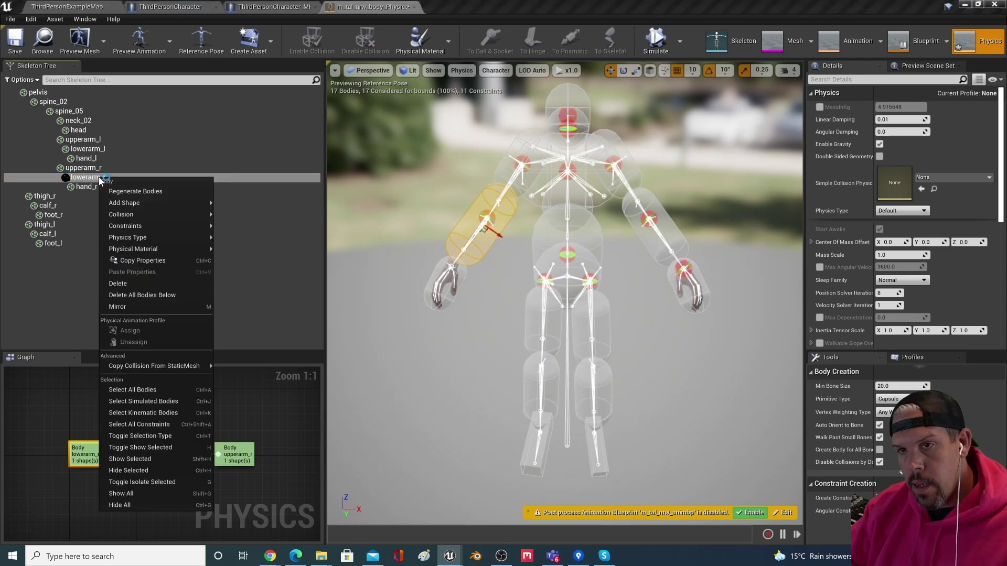
left_click(169, 461)
right_click(90, 452)
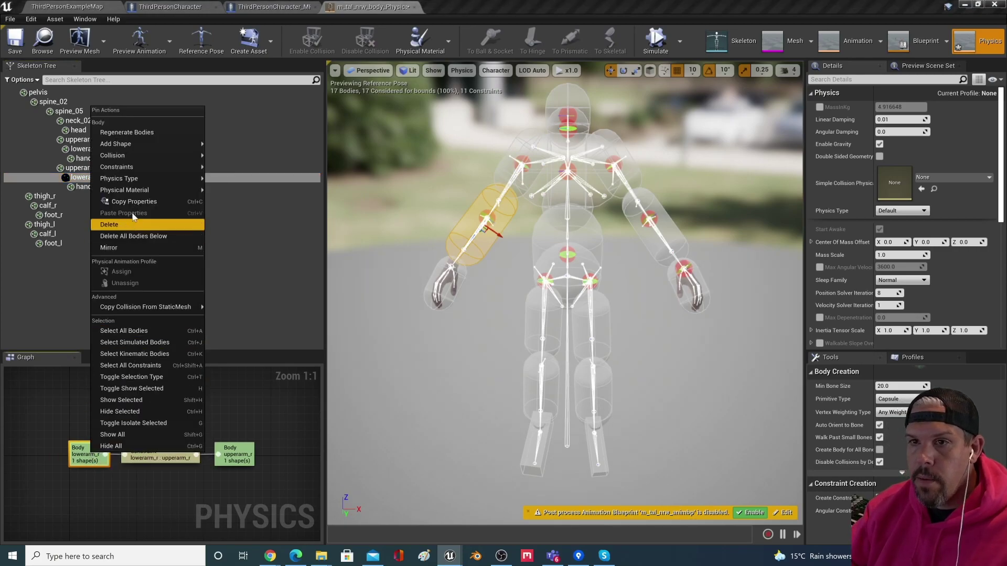
mouse_move(151, 168)
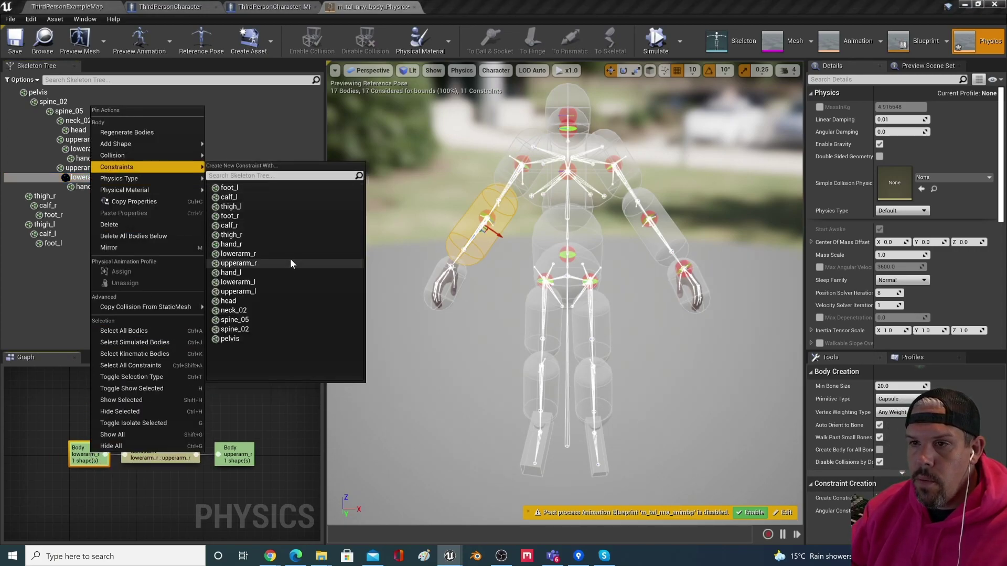
left_click(274, 242)
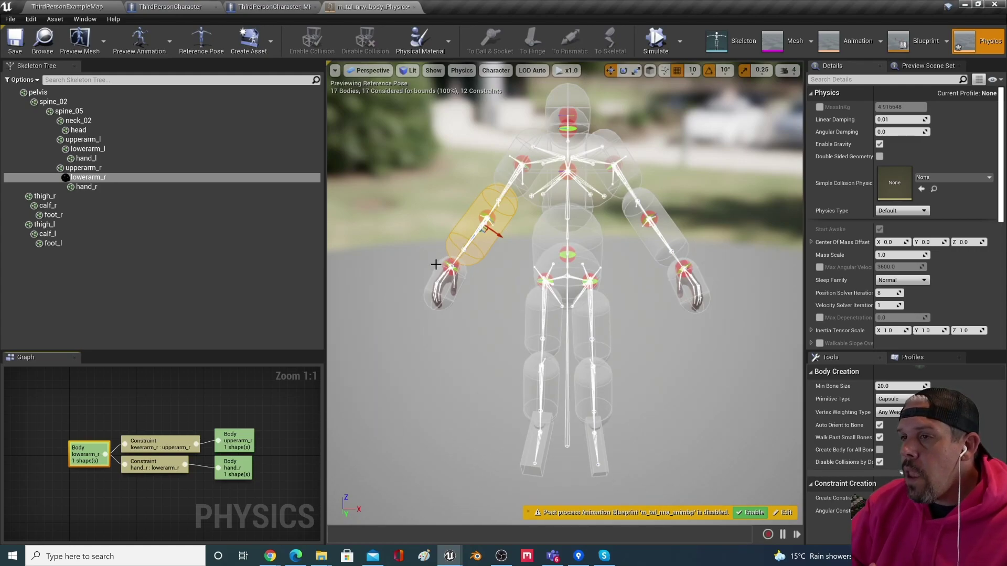
left_click(16, 43)
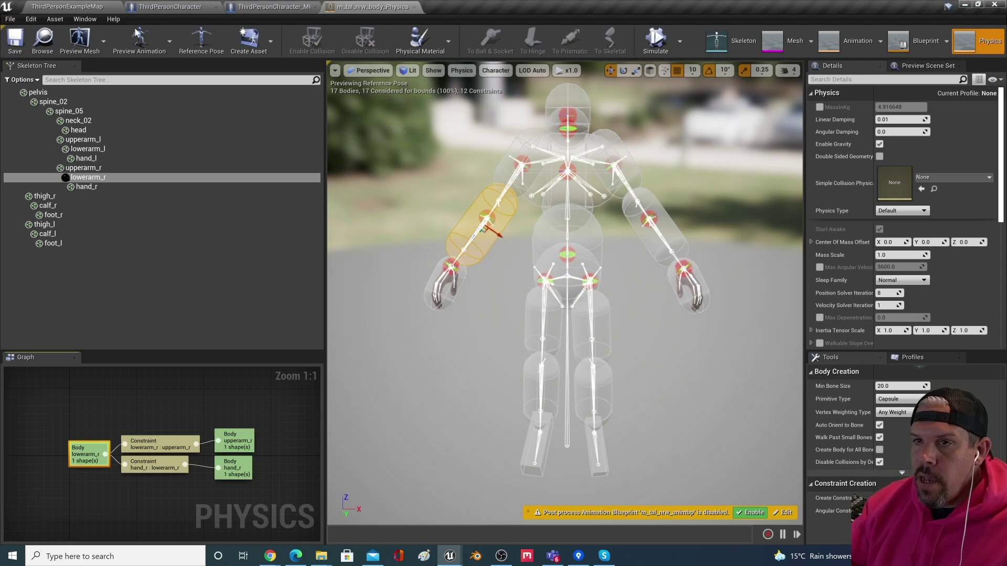
Step: Play-test the ThirdPersonExampleMap level, moving the character around to check its ragdoll behaviour, and end the play session
left_click(89, 7)
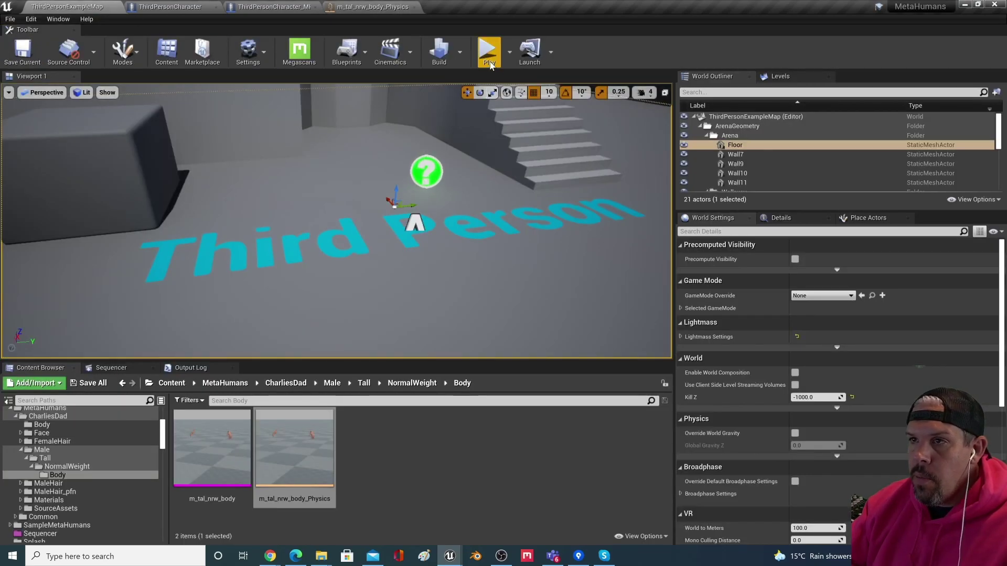
key("alt+p")
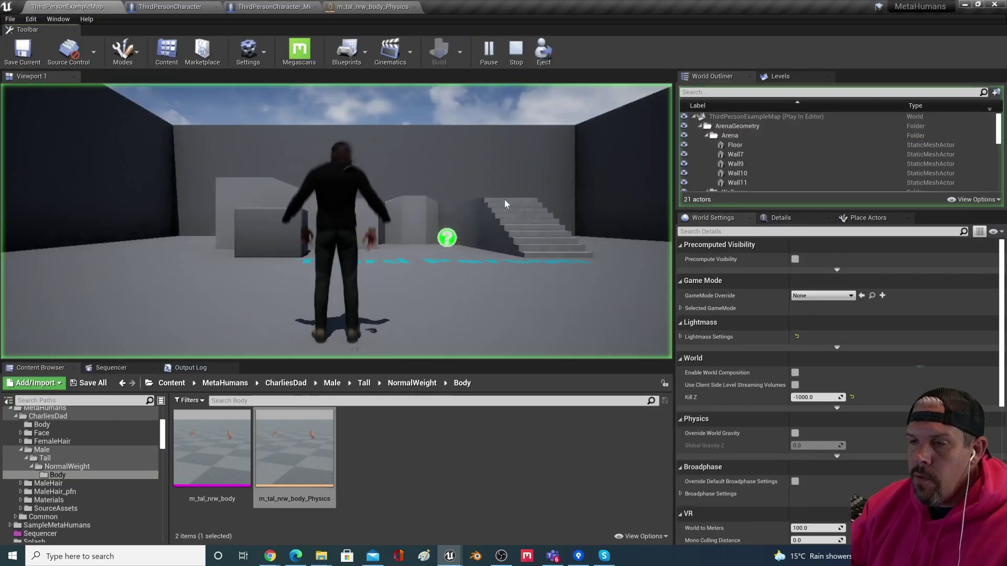
key("w")
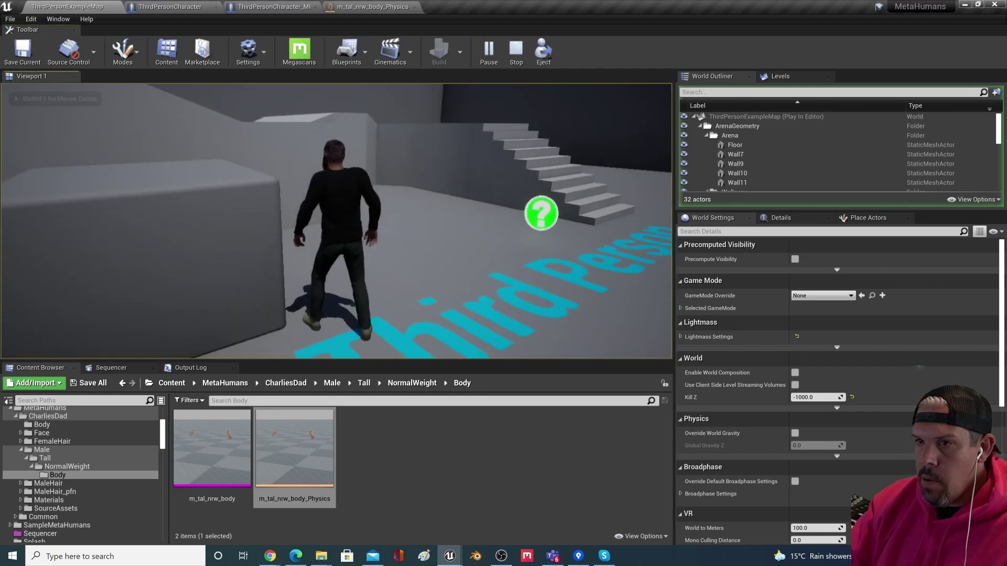
key("a")
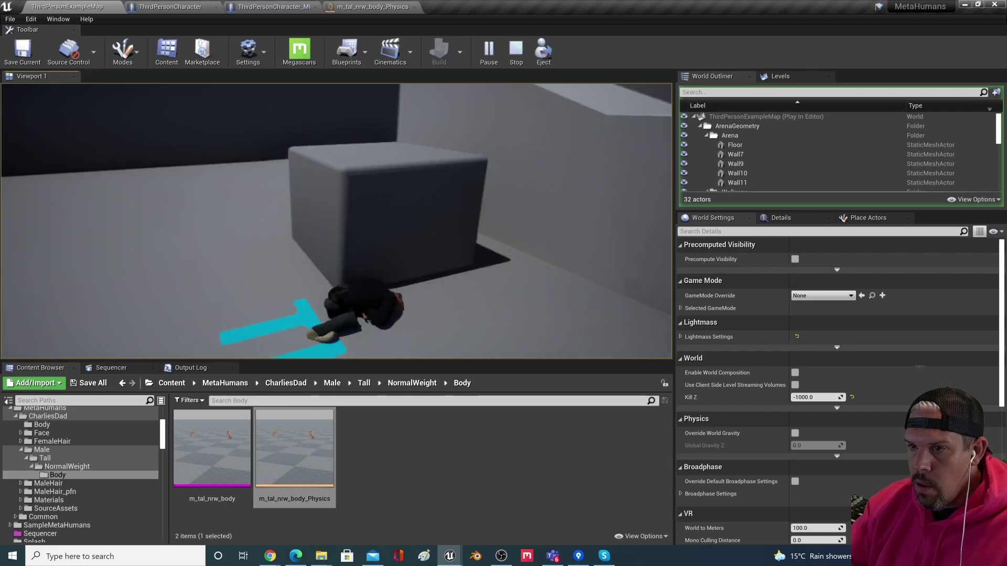
key("F8")
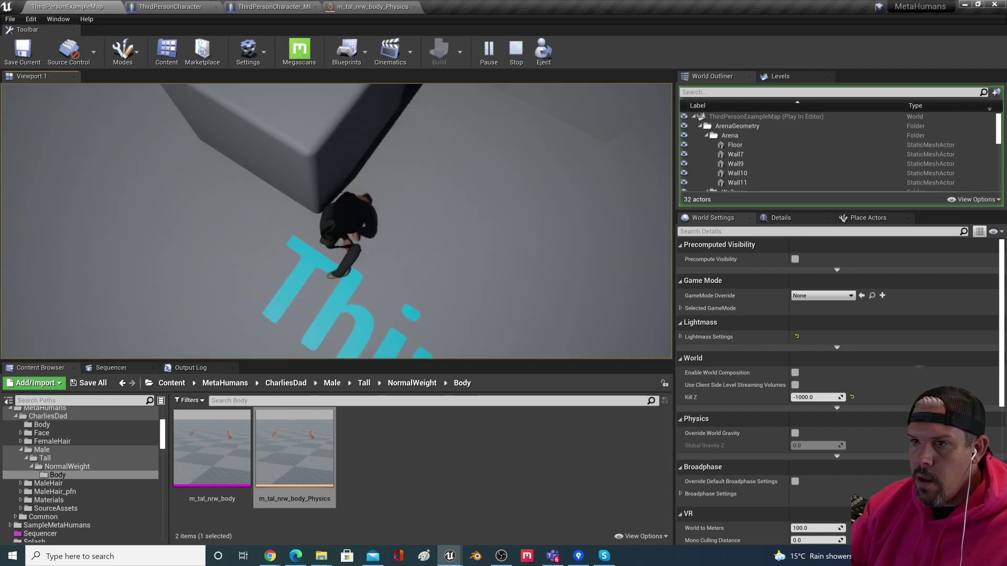
key("Escape")
Step: Go back to the m_tal_nrw_body_Physics asset and examine how the lowerarm_r and pelvis bodies are linked by constraints
left_click(369, 6)
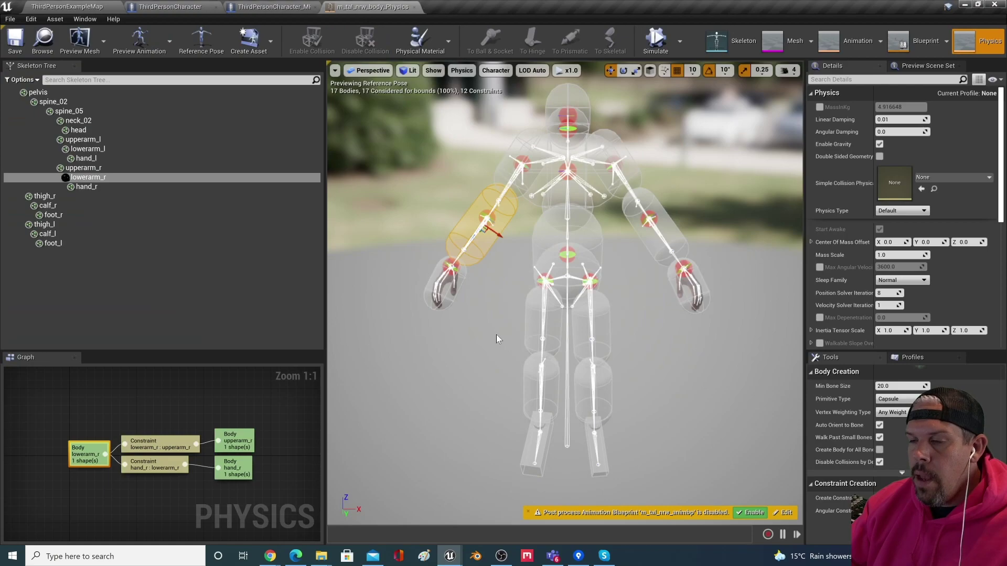
left_click(532, 245)
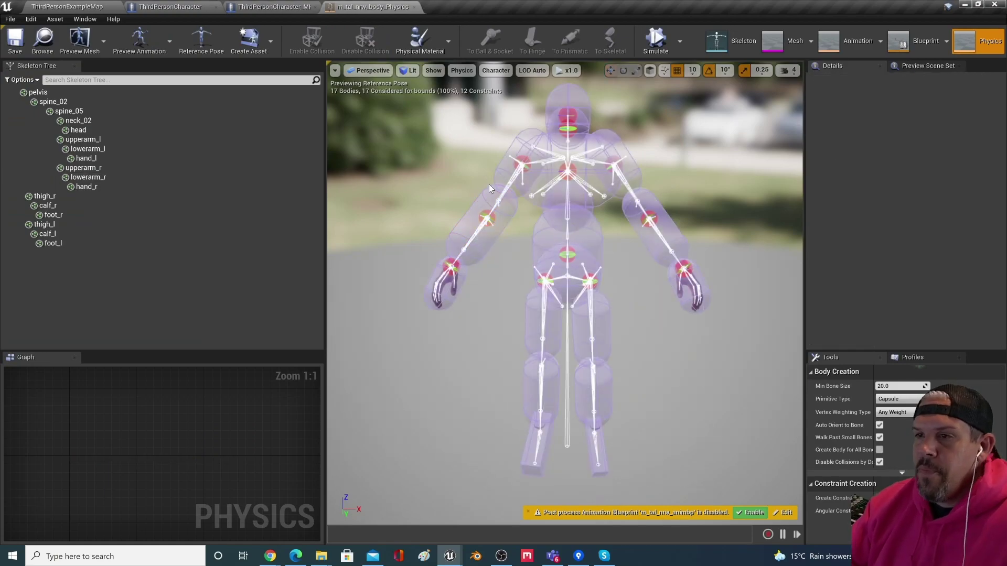
left_click(488, 222)
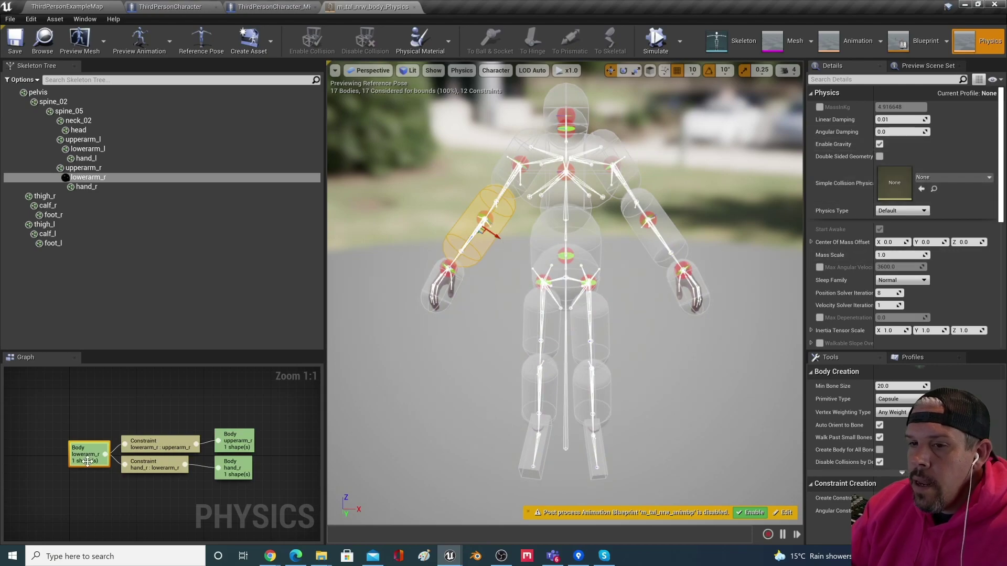
left_click(37, 92)
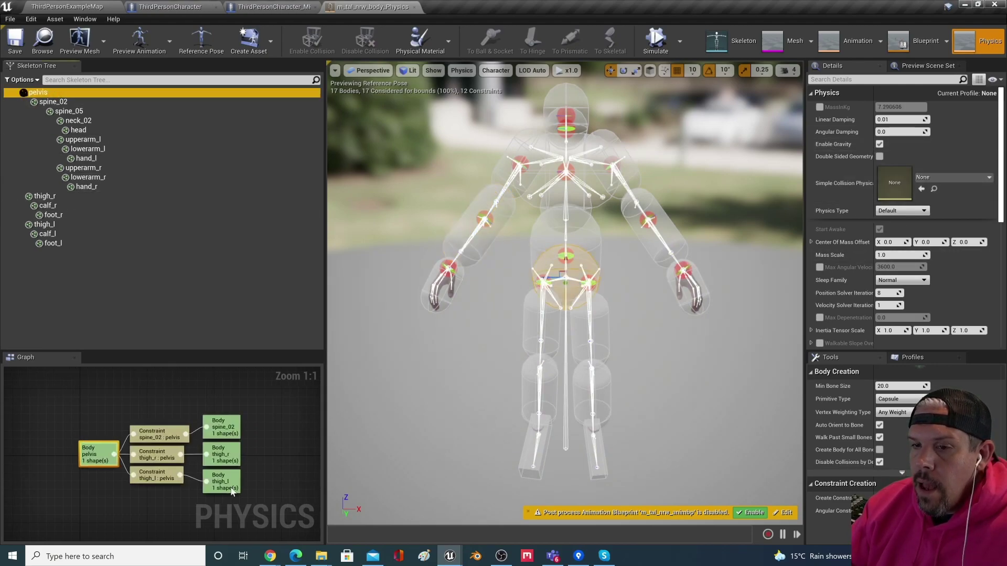
left_click(160, 436)
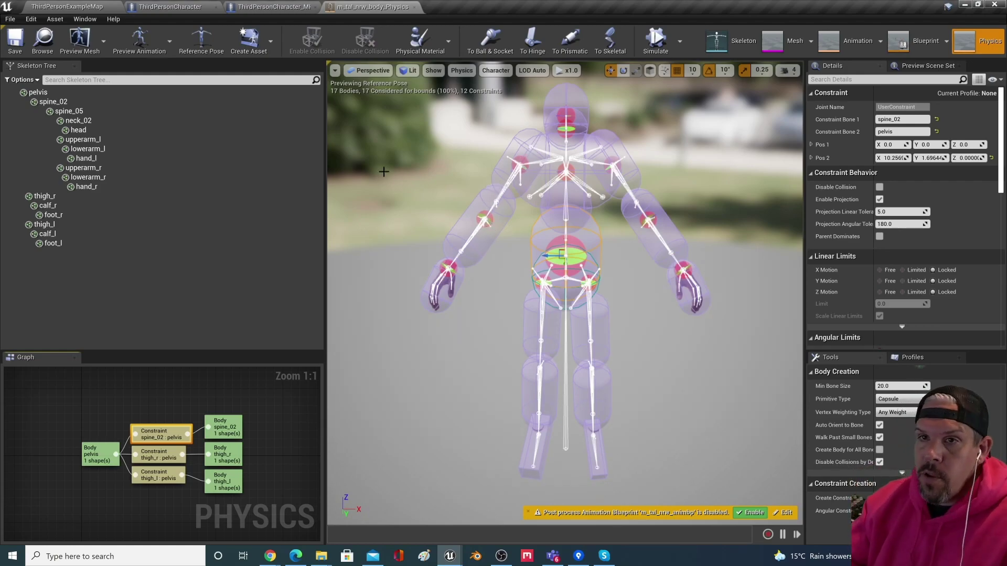
left_click(52, 96)
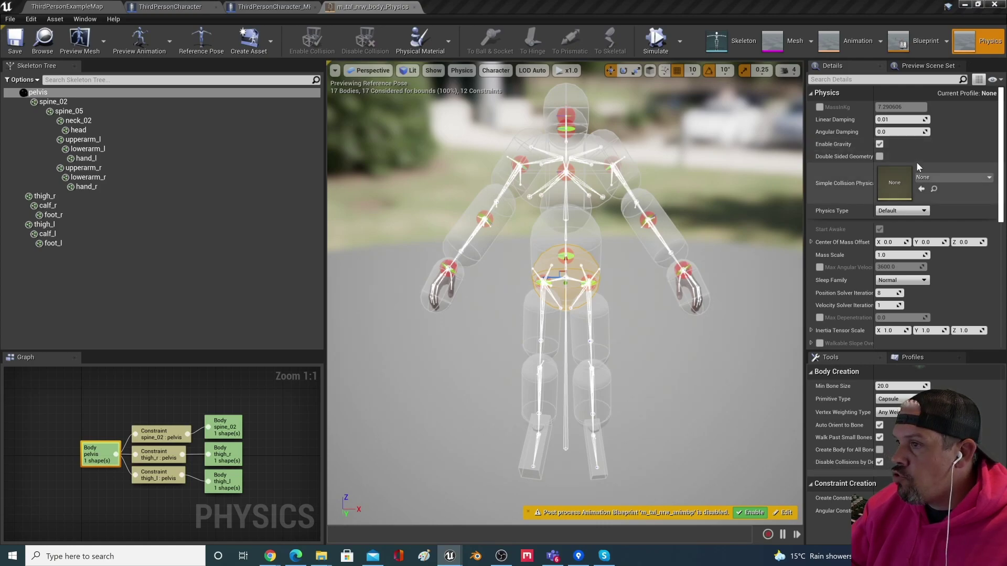
left_click(72, 91)
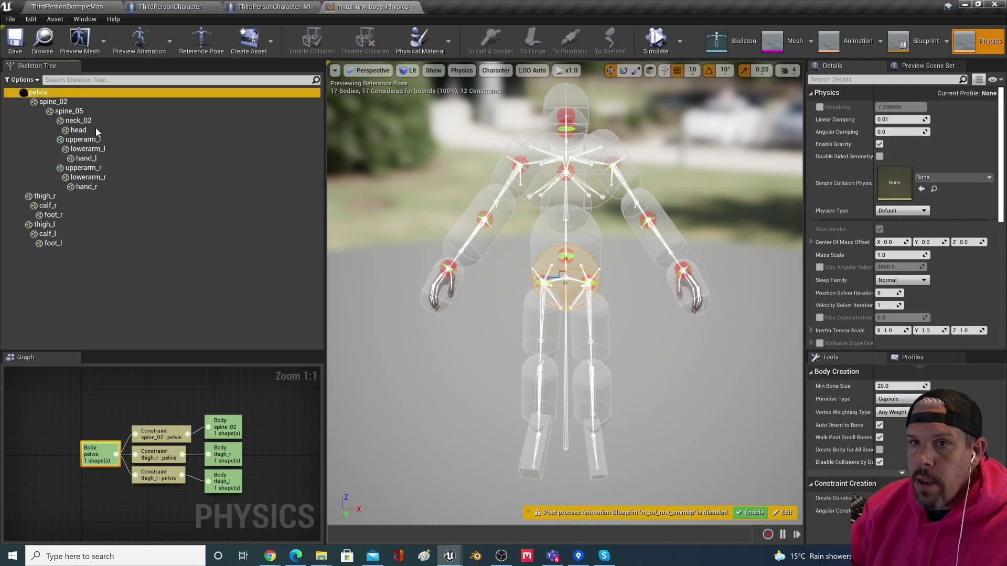
Step: Select the constraint between spine_02 and pelvis and bring its angular limit settings into view
left_click(164, 436)
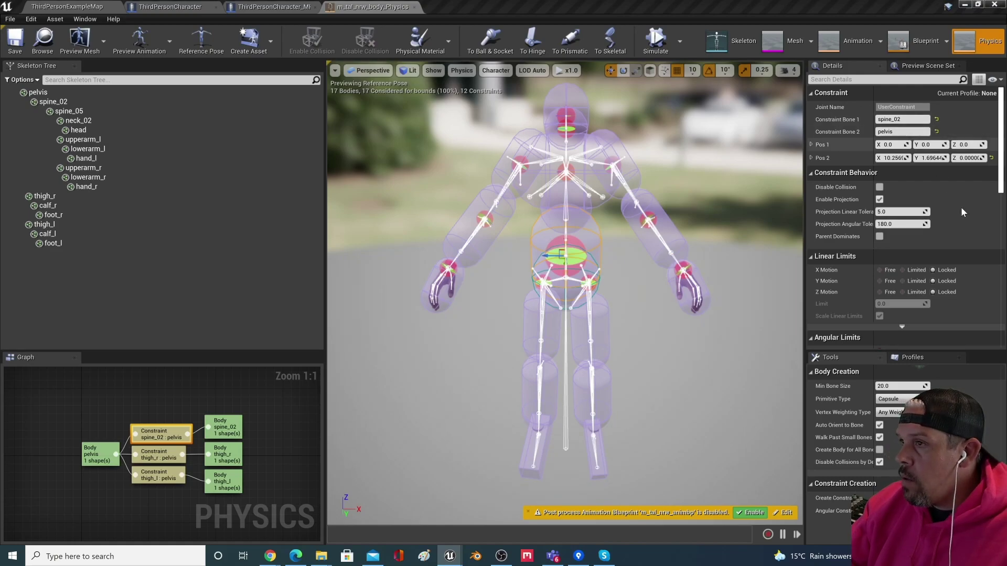
scroll(959, 205, "down", 3)
scroll(959, 208, "down", 1)
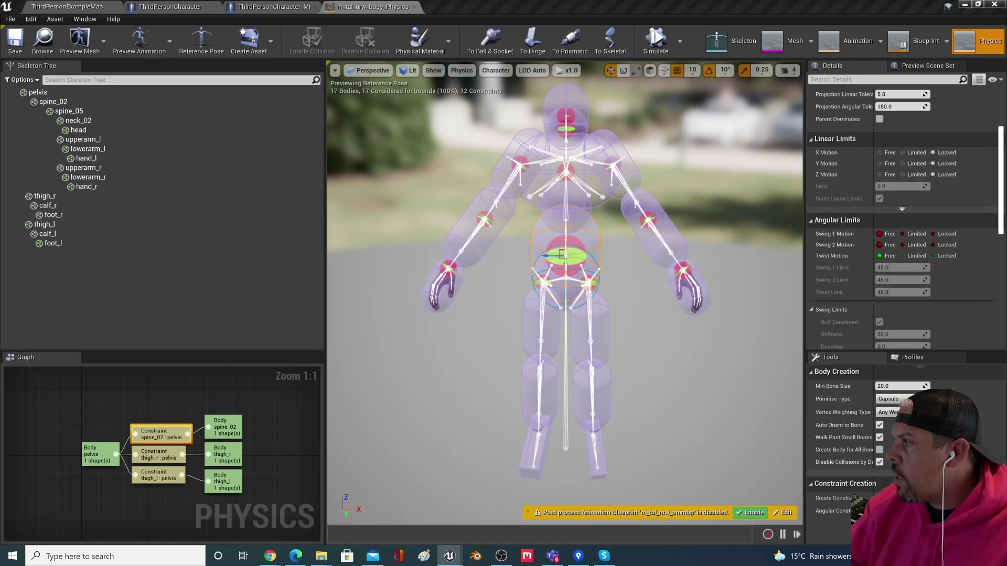
scroll(932, 250, "down", 1)
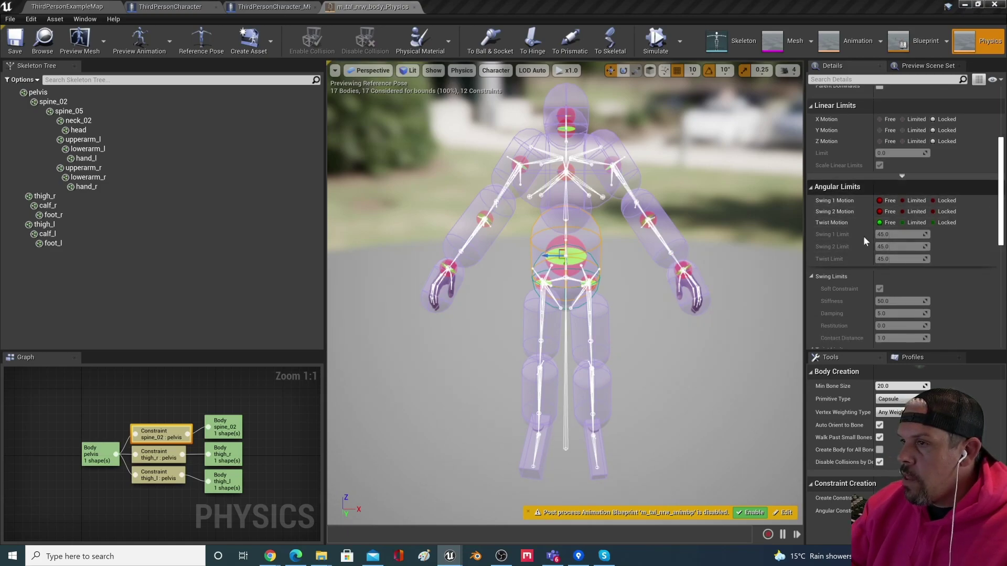
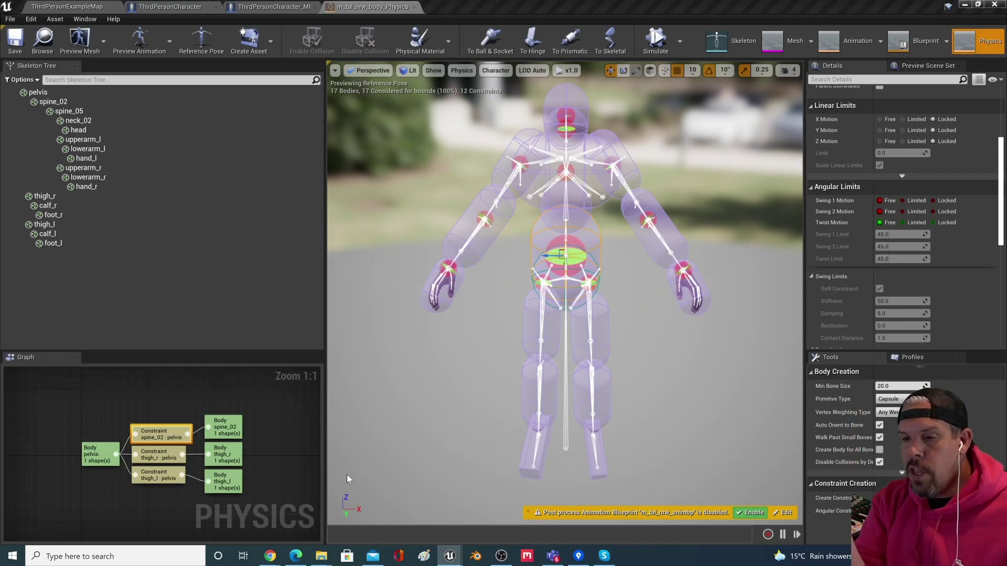
Step: Switch to Blender and try rotating the default cube about the global Z and X axes, cancelling each rotation
left_click(470, 561)
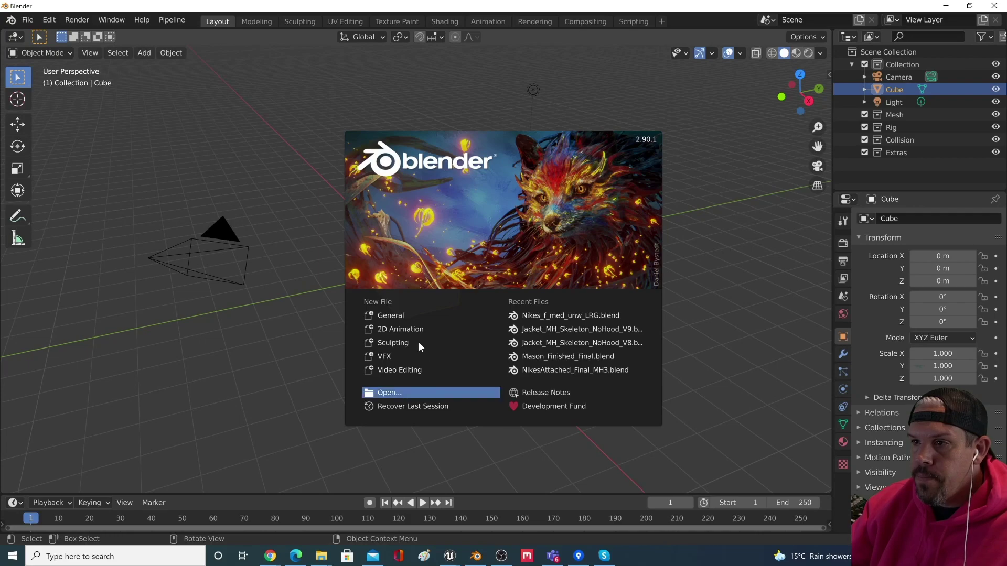
left_click(406, 320)
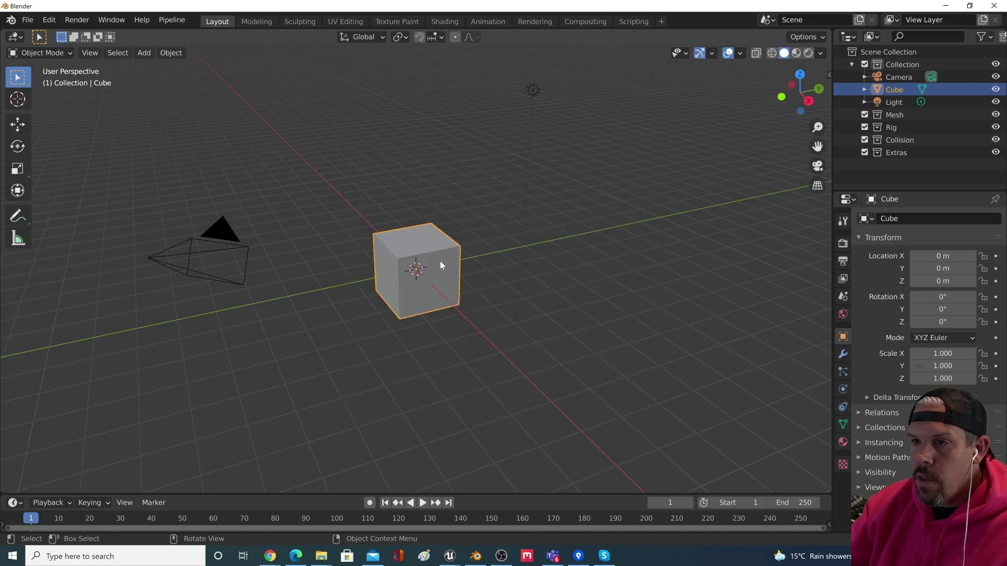
middle_click_drag(498, 188, 498, 279)
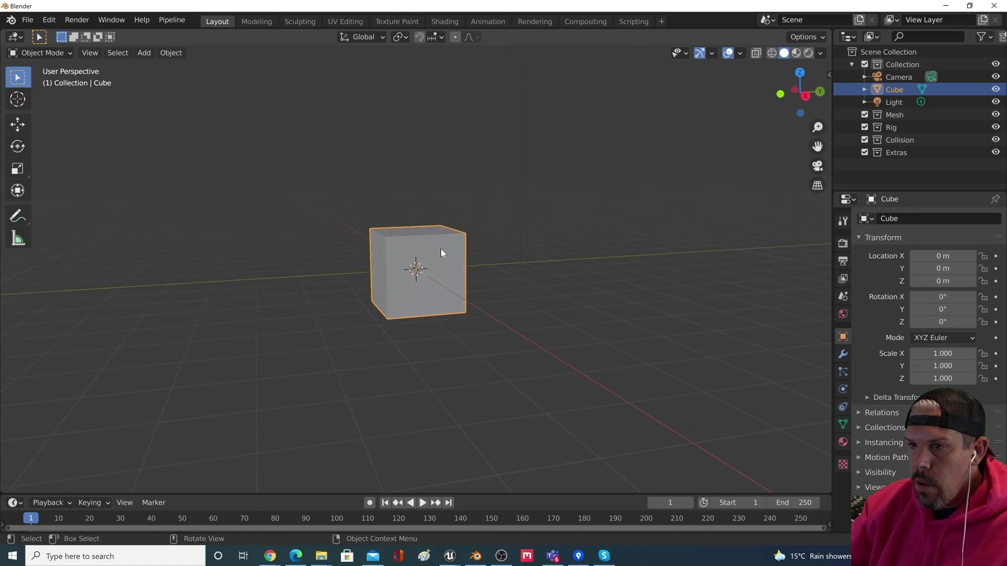
key("r")
key("z")
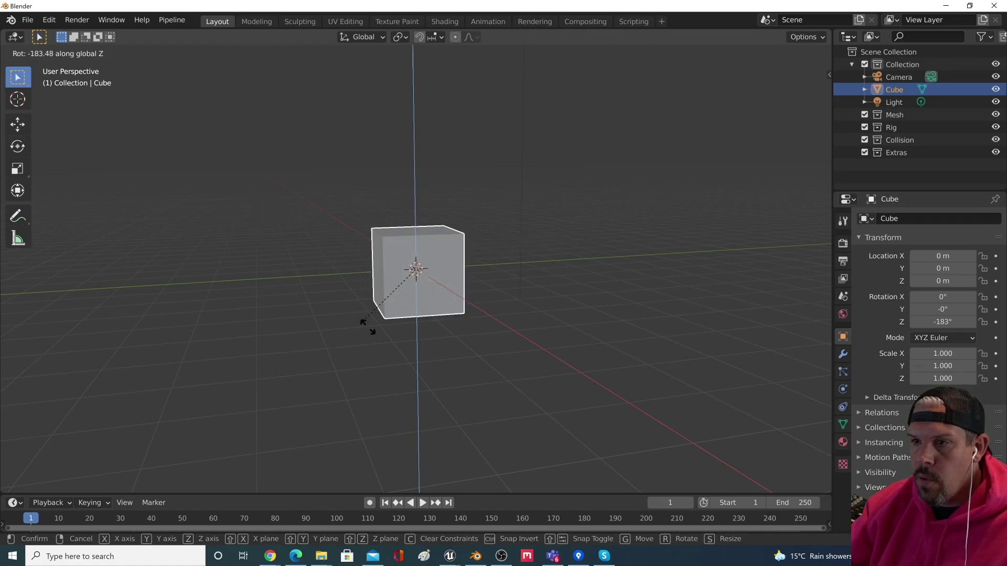
key("Escape")
key("r")
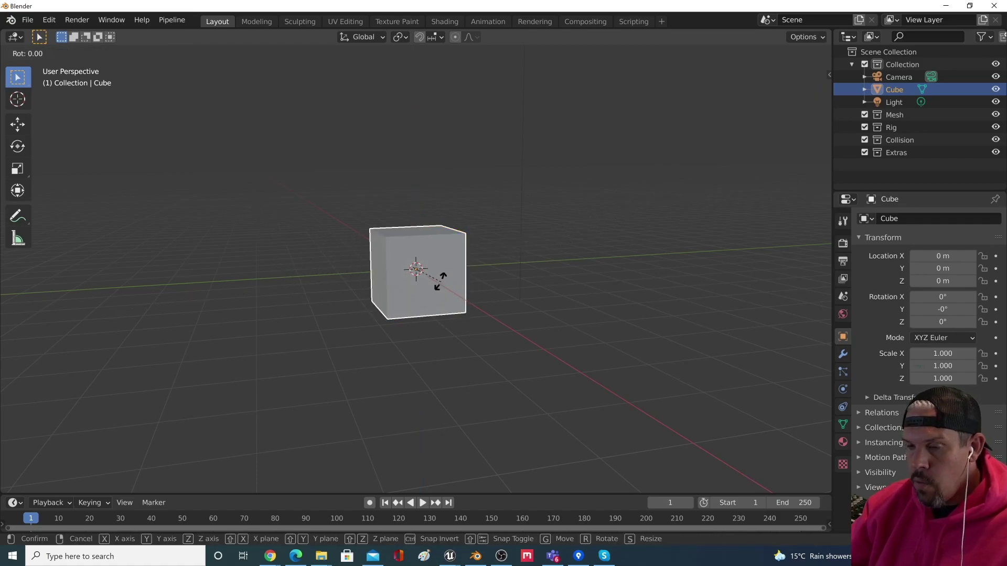
key("x")
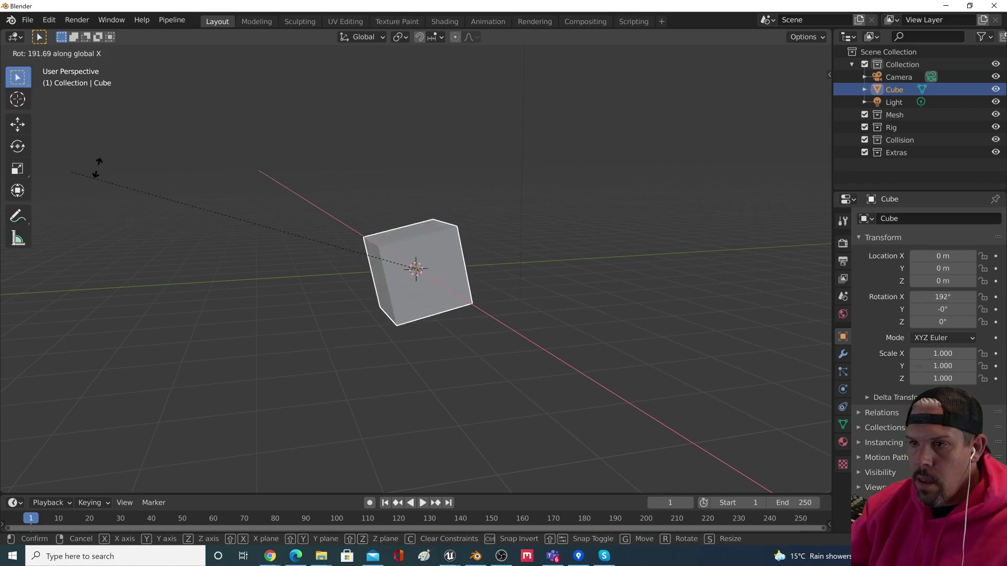
key("Escape")
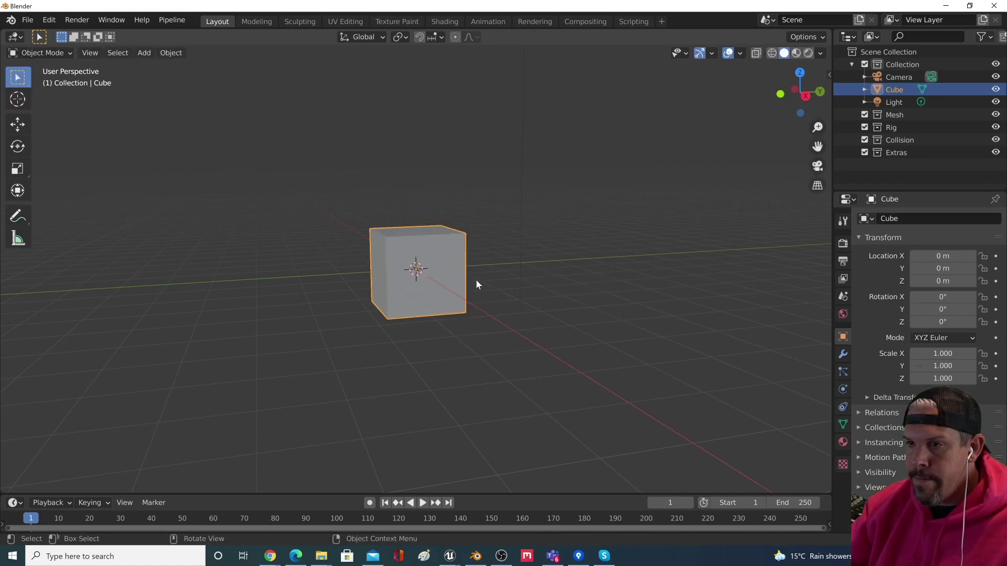
Step: Try moving the cube along the global X, Y and Z axes, cancelling each move, and close Blender to return to Unreal Editor
key("g")
key("x")
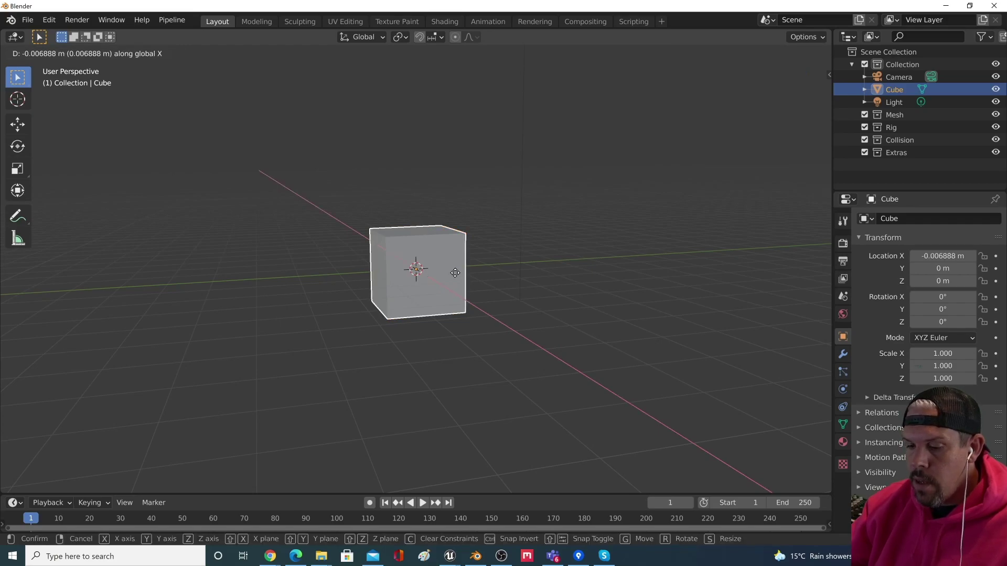
key("Escape")
key("g")
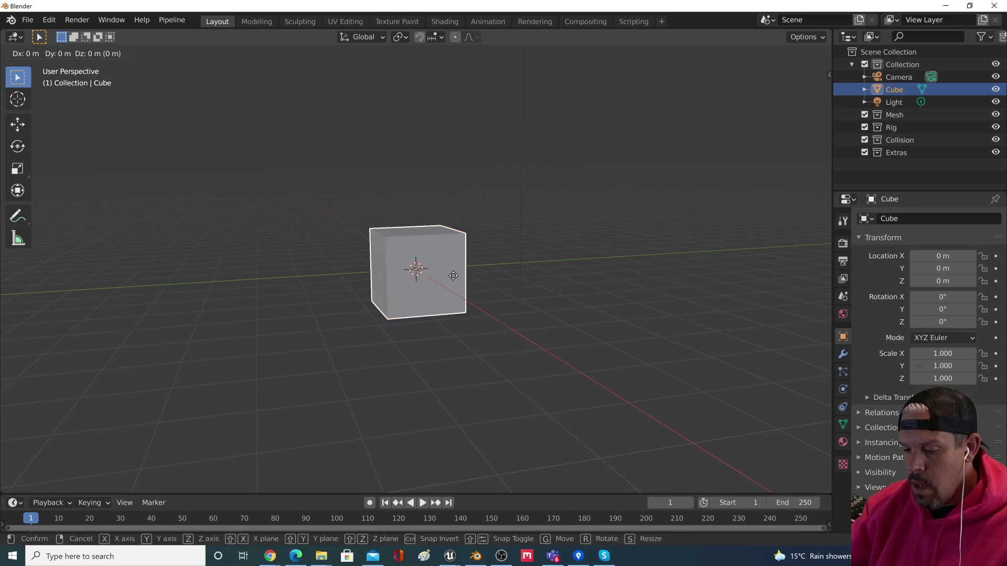
key("y")
key("Escape")
key("g")
key("x")
key("Escape")
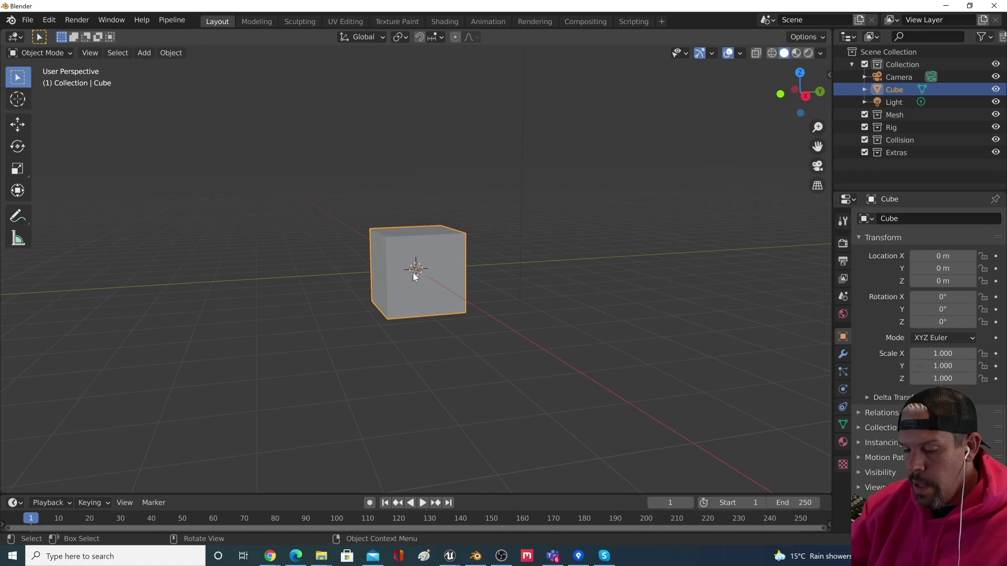
key("g")
key("z")
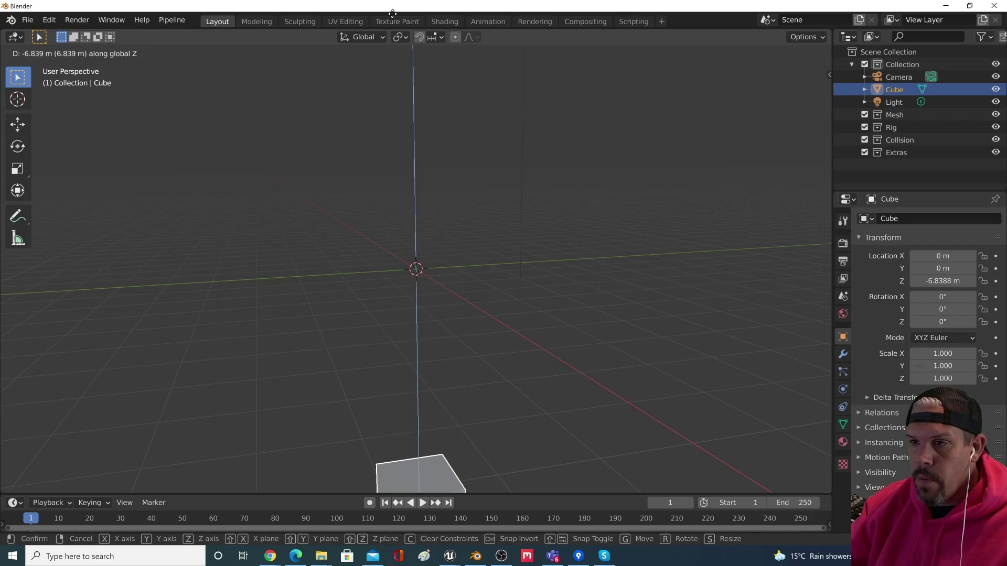
key("Escape")
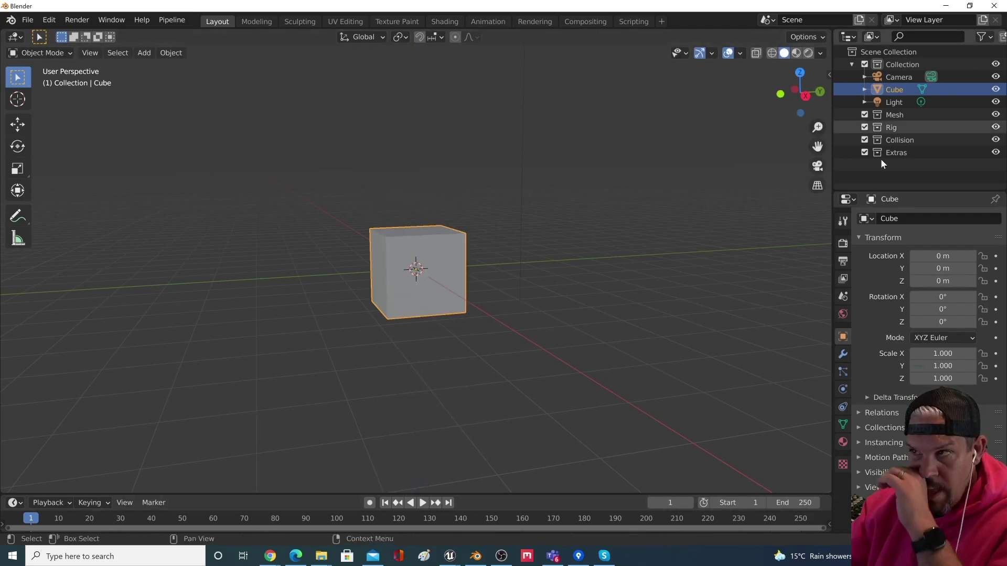
left_click(996, 5)
left_click(531, 300)
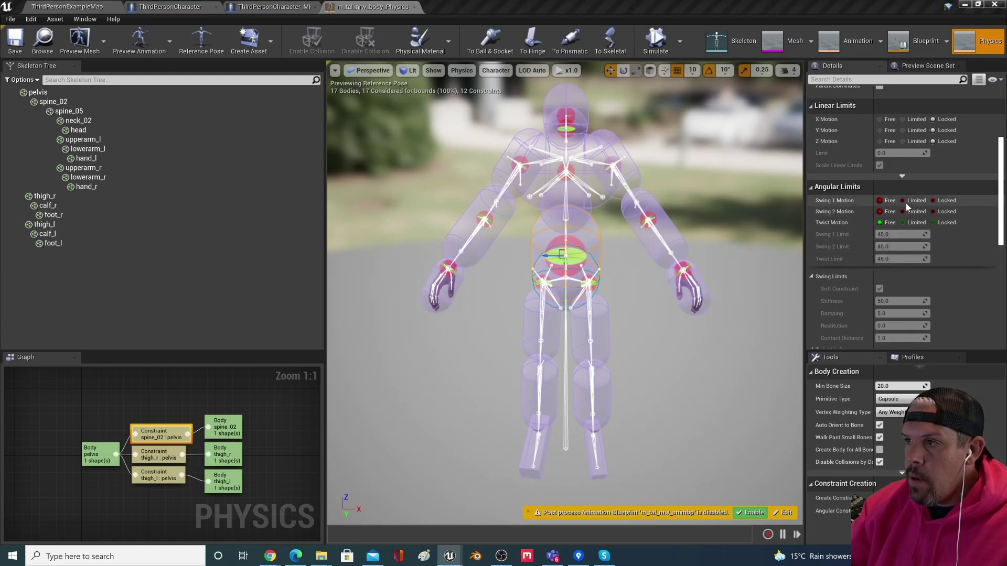
Step: Set Swing 1, Swing 2 and Twist Motion to Limited for the spine_02 to pelvis constraint
left_click(880, 200)
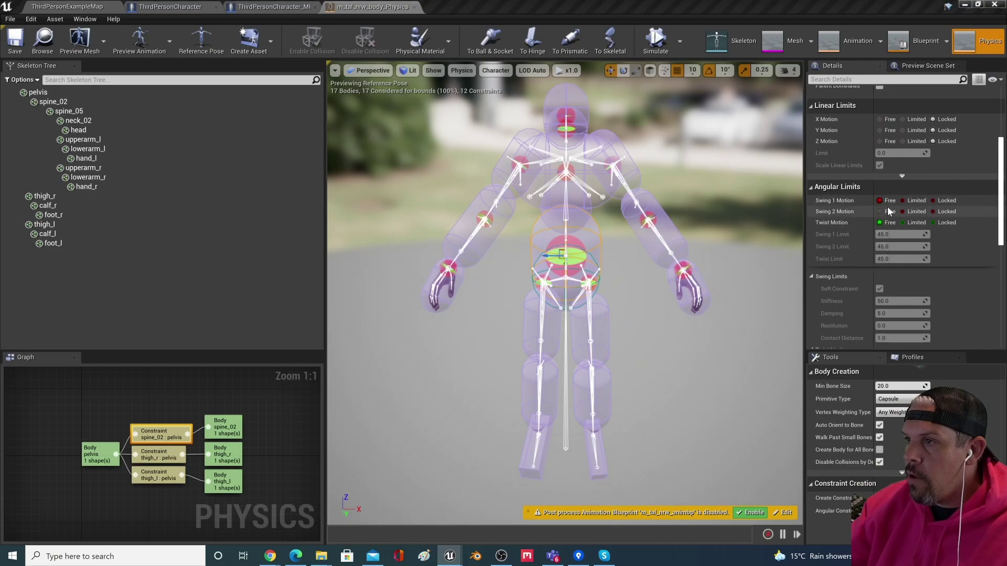
left_click(902, 200)
left_click(903, 211)
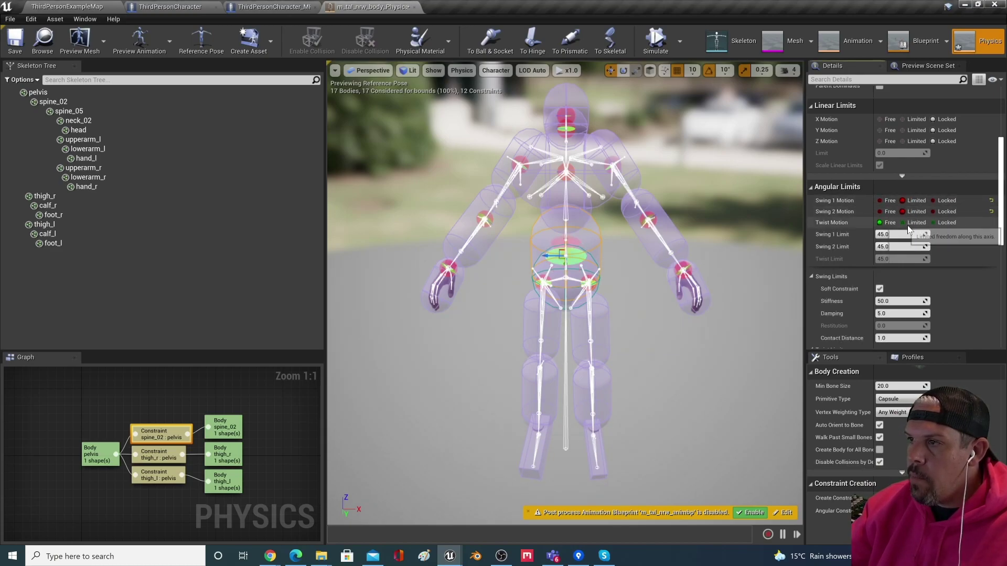
left_click(903, 222)
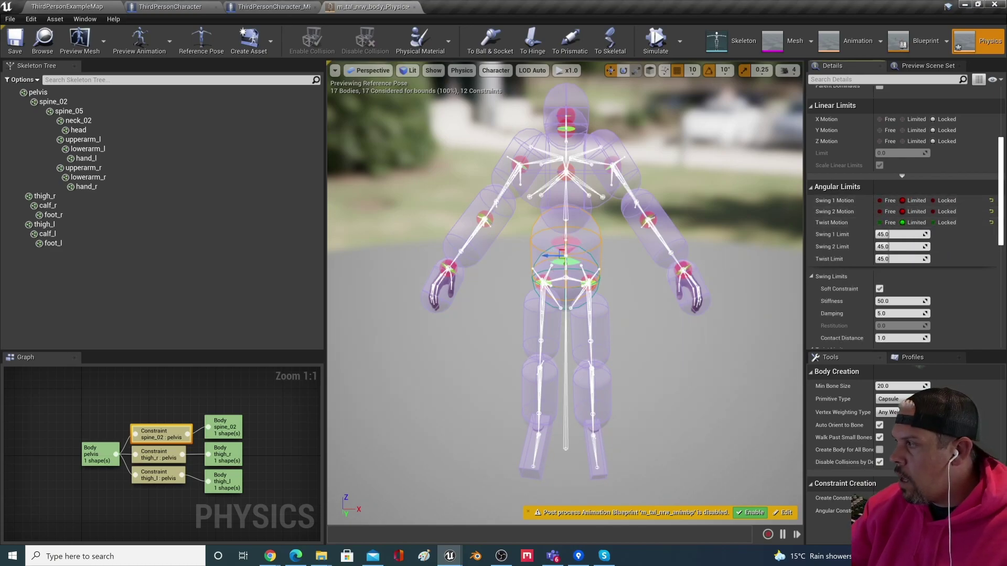
Step: Set the spine_02 to pelvis constraint's Swing 1 Limit to 35, Swing 2 Limit to 10 and Twist Limit to 20
left_click(900, 235)
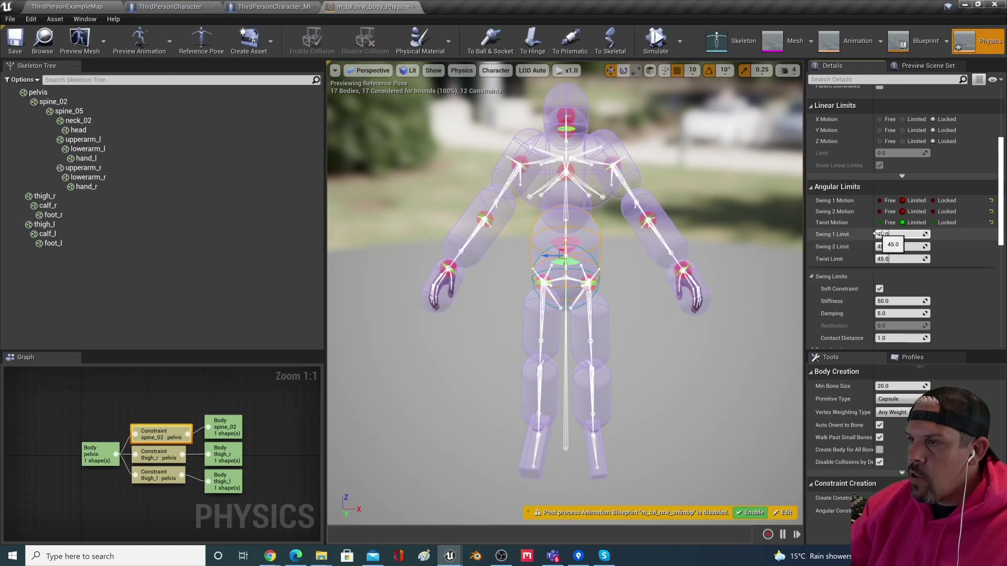
type("35")
key("Tab")
type("10")
key("Tab")
type("20")
key("Tab")
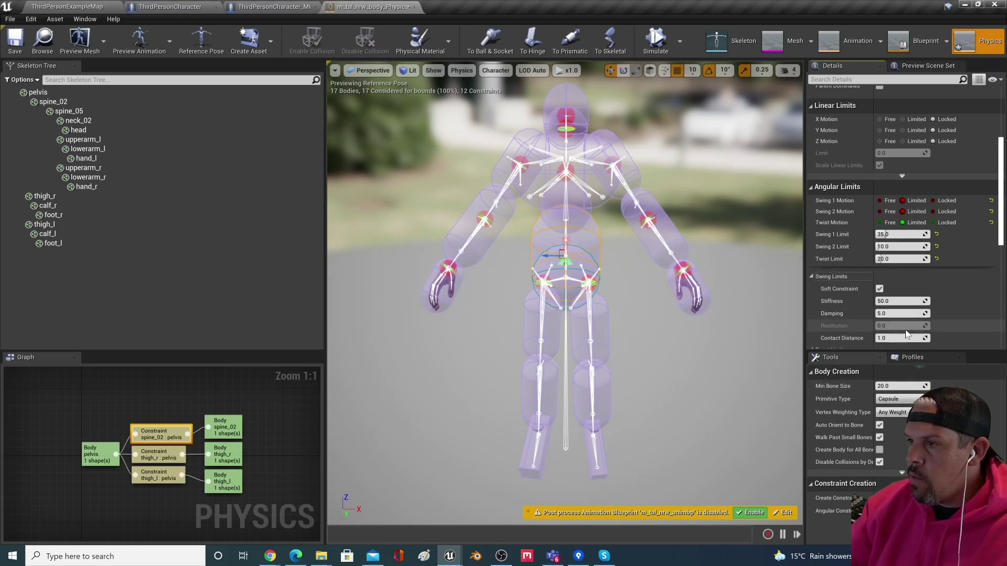
scroll(904, 334, "down", 5)
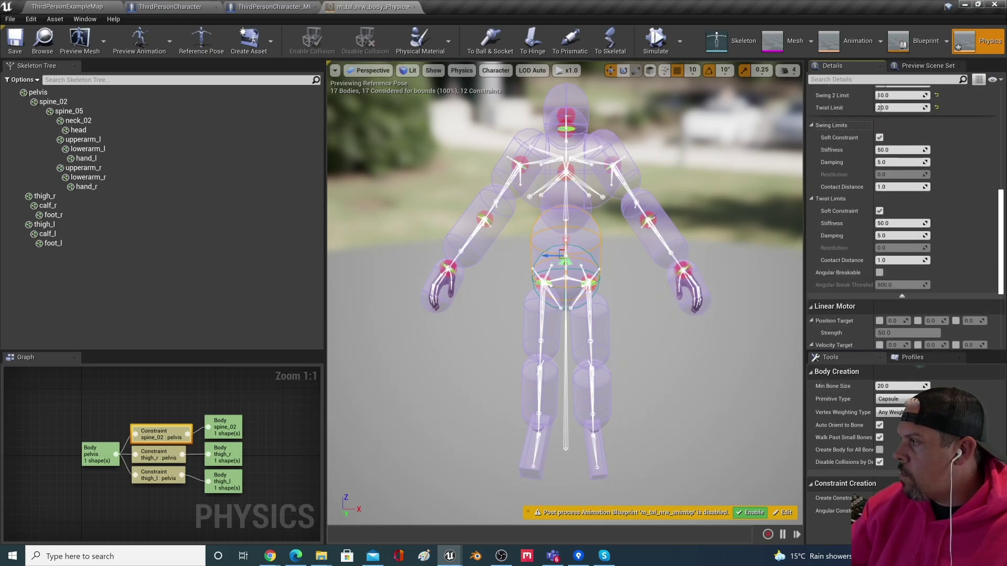
scroll(943, 266, "down", 5)
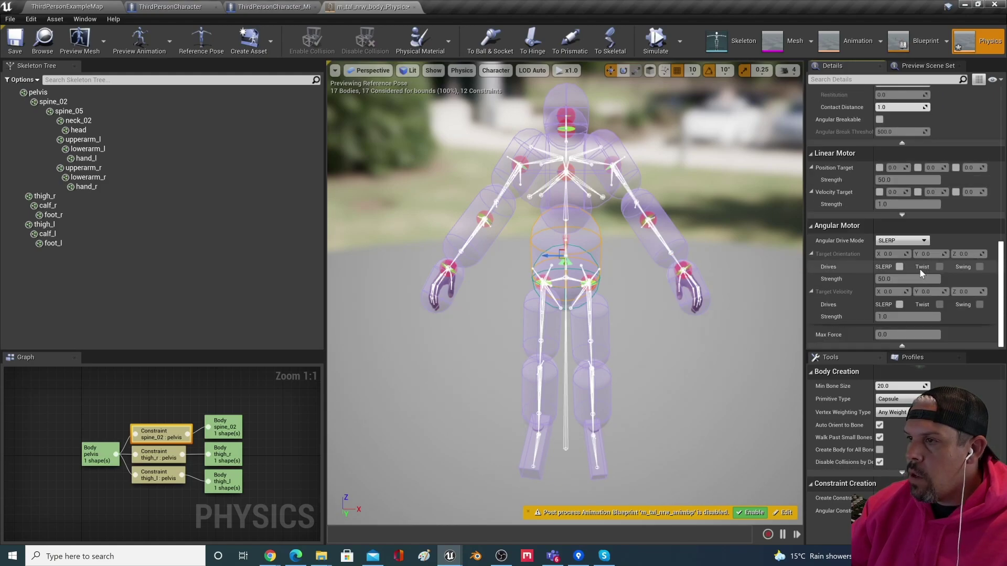
scroll(881, 257, "up", 4)
scroll(880, 251, "up", 6)
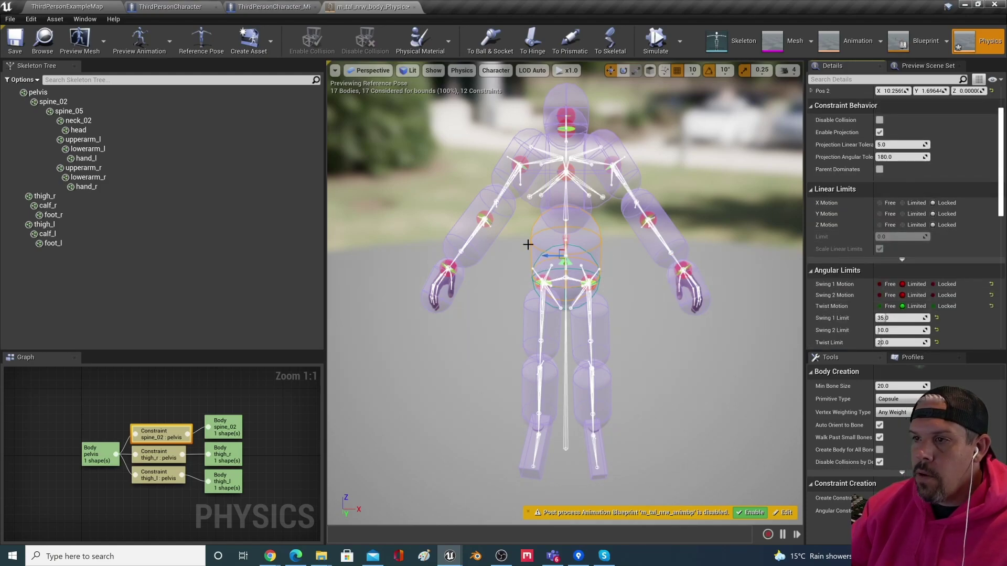
Step: For the thigh_r to pelvis constraint, set Swing 1 and Swing 2 Motion to Limited and Twist Motion to Locked
left_click(165, 460)
scroll(907, 265, "down", 1)
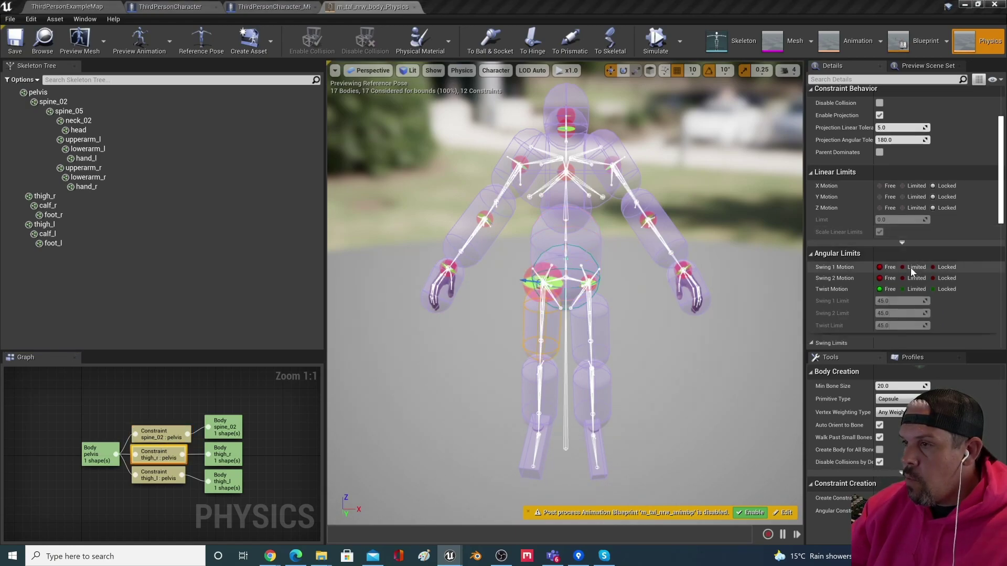
left_click(903, 267)
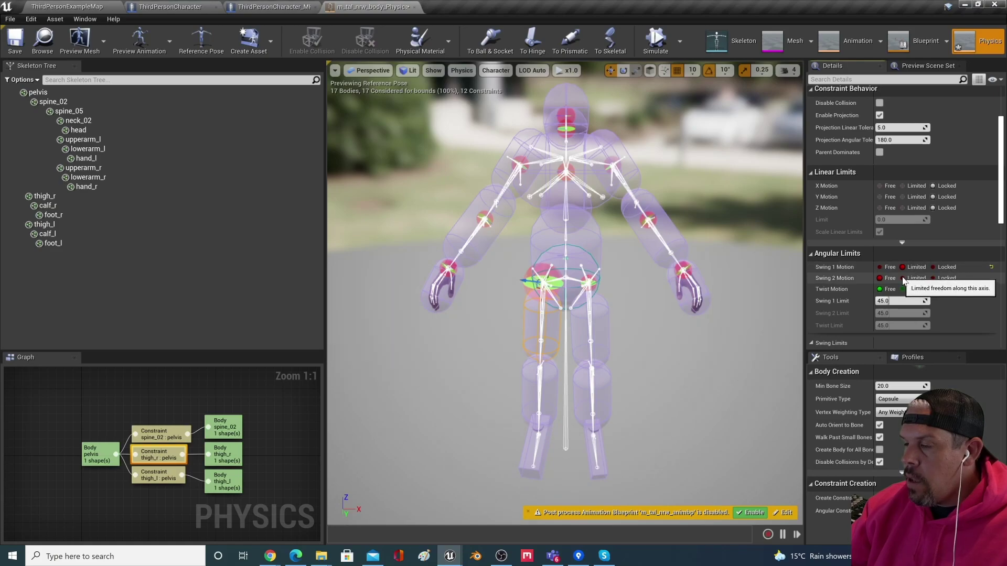
left_click(903, 278)
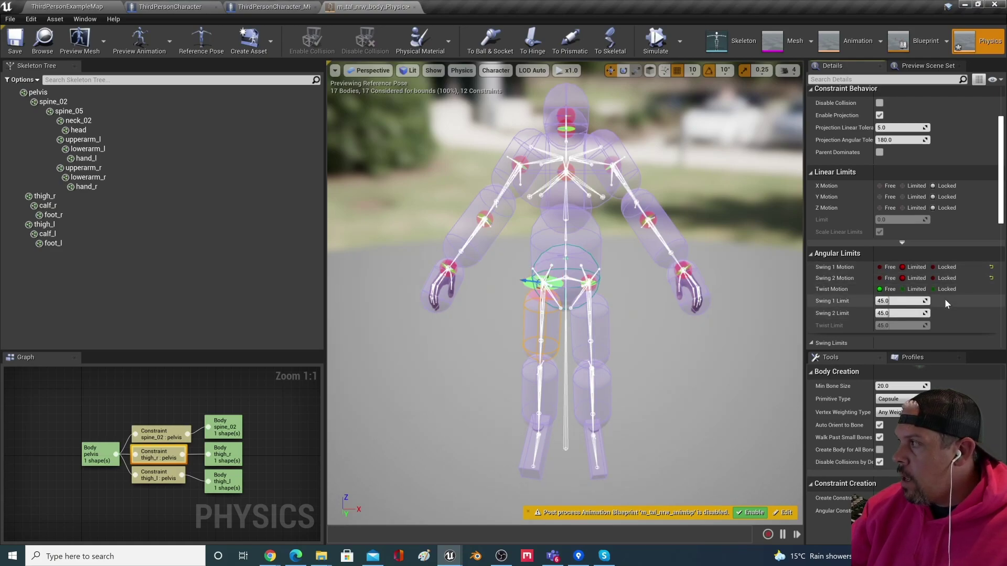
left_click(941, 289)
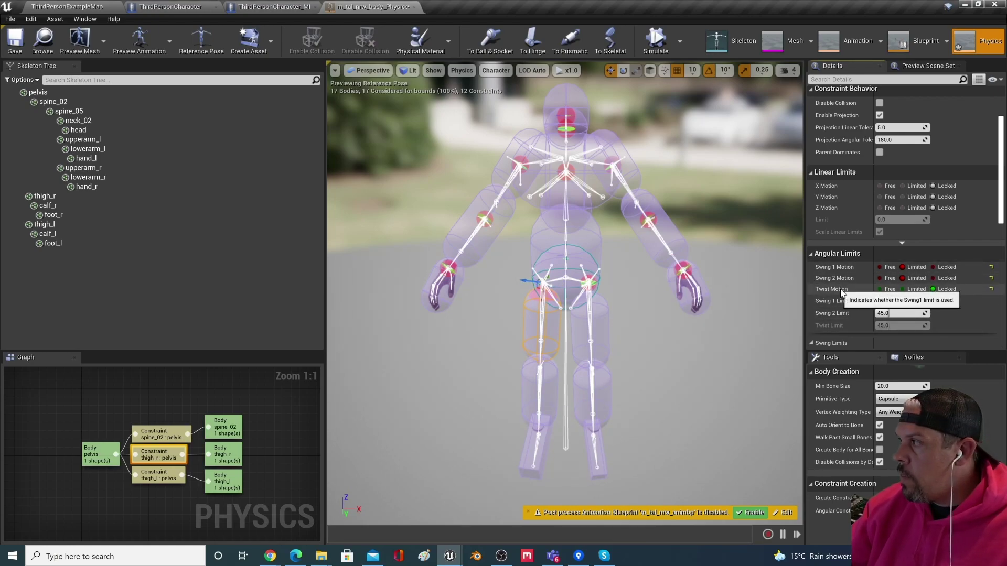
Step: Set the thigh_r to pelvis constraint's Swing 1 Limit to 40 and Swing 2 Limit to 20
left_click(891, 300)
type("40")
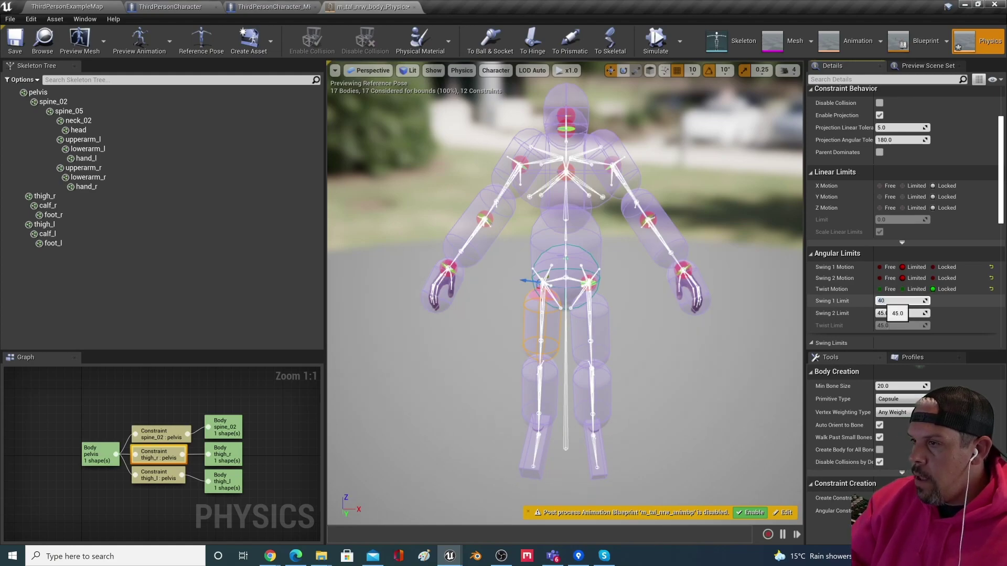
left_click(903, 278)
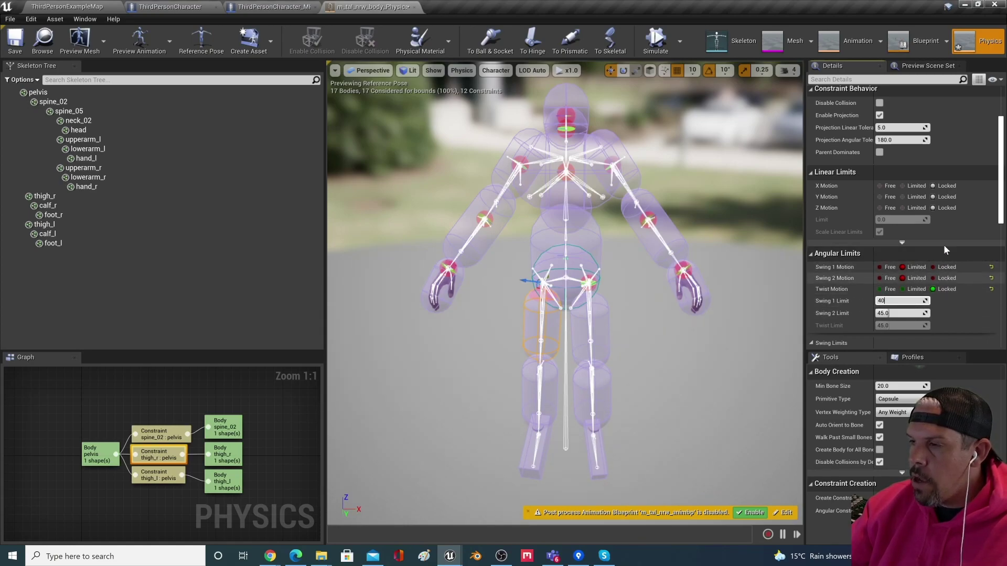
left_click(879, 313)
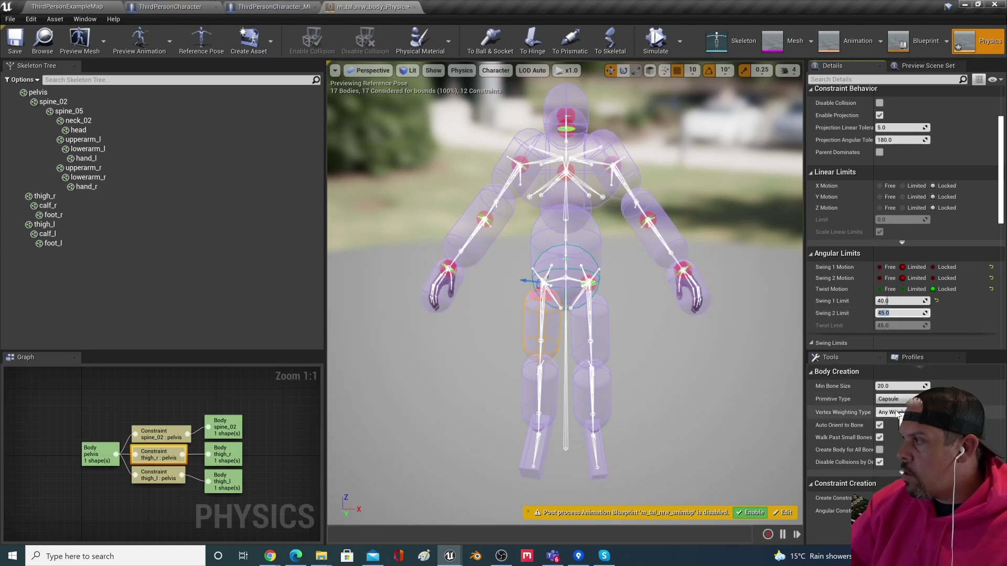
type("20")
key("Tab")
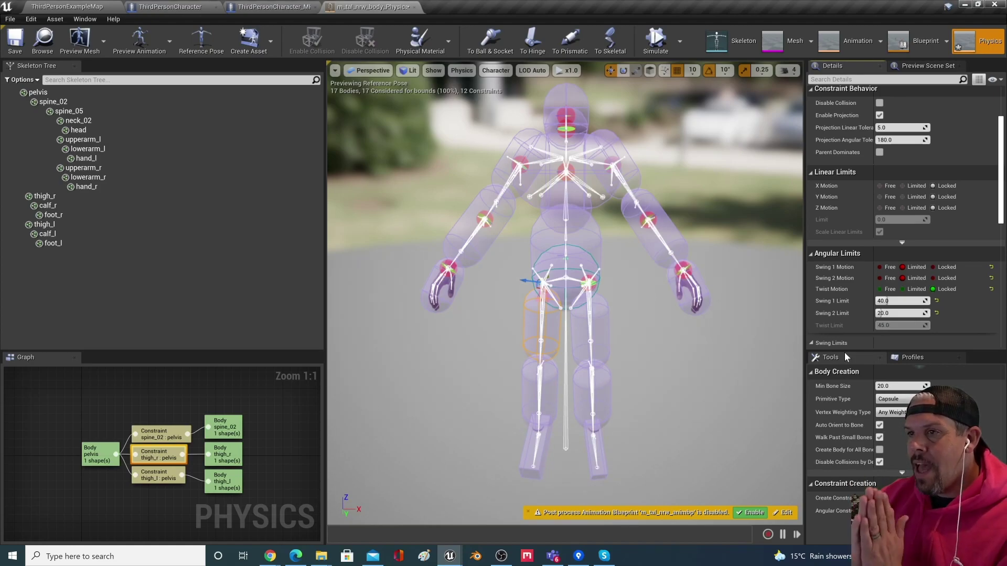
Step: For the thigh_l to pelvis constraint, set Swing 1 and Swing 2 Motion to Limited and Twist Motion to Locked
scroll(951, 304, "up", 3)
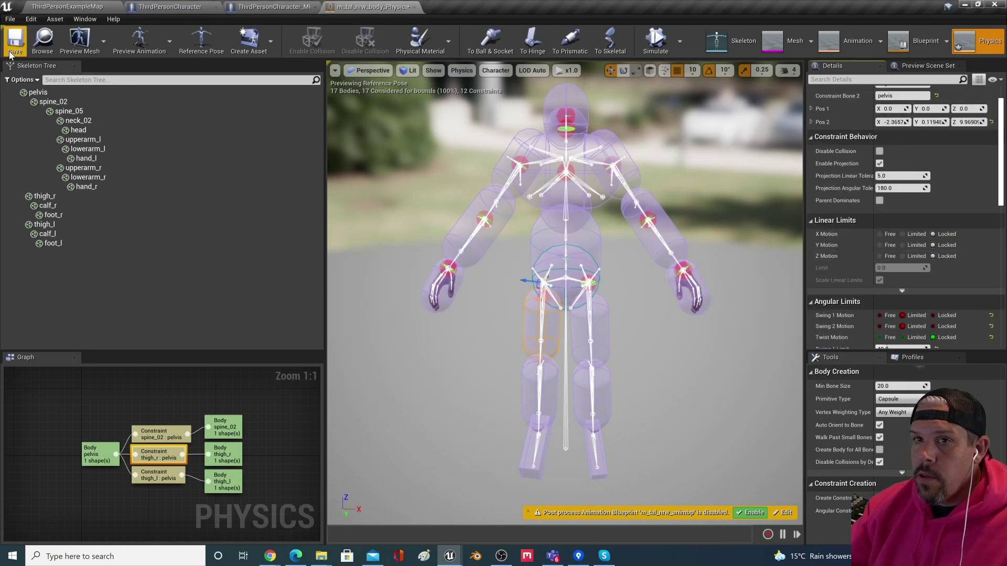
left_click(148, 478)
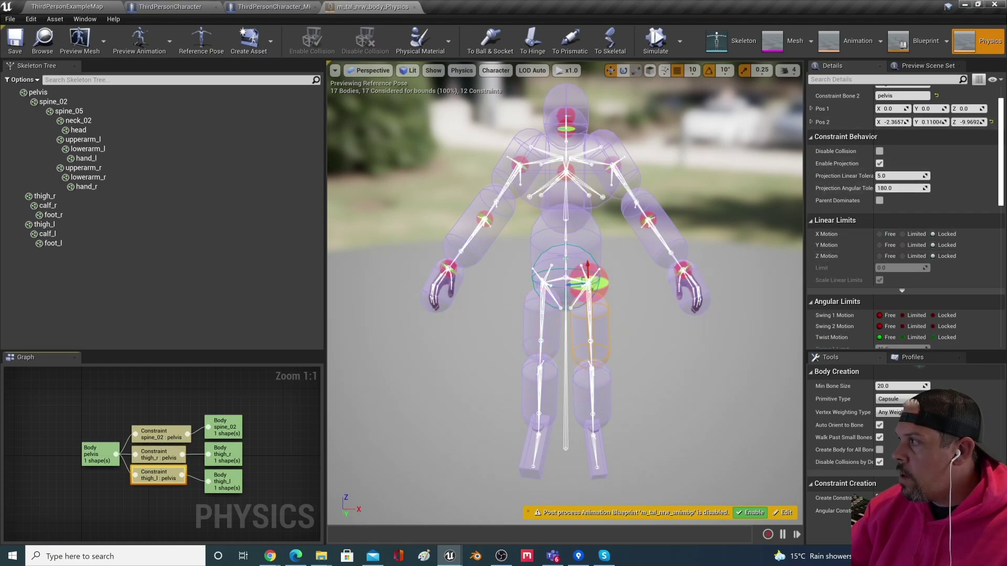
left_click(902, 315)
left_click(903, 326)
left_click(933, 337)
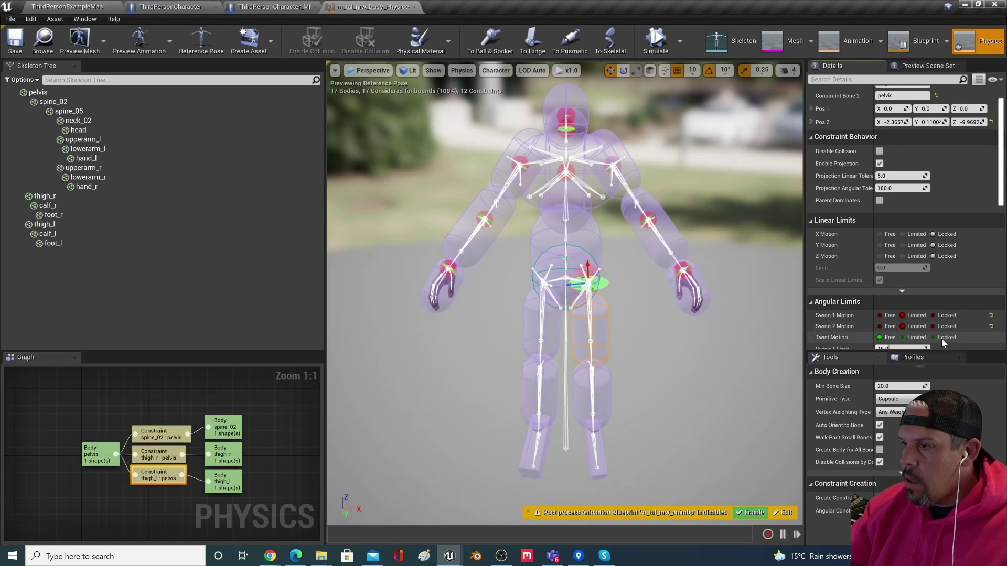
Step: Set the thigh_l to pelvis constraint's Swing 1 Limit to 40 and Swing 2 Limit to 20
scroll(940, 321, "down", 3)
scroll(939, 320, "down", 2)
left_click(900, 231)
type("20")
key("Return")
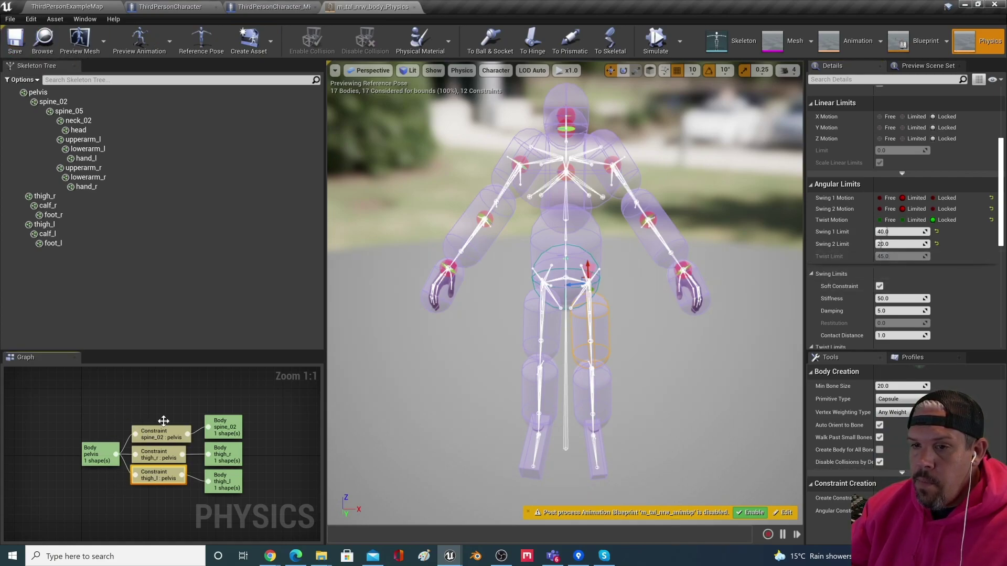
Step: Set Swing 1, Swing 2 and Twist Motion to Limited for the spine_05 to spine_02 constraint
left_click(47, 93)
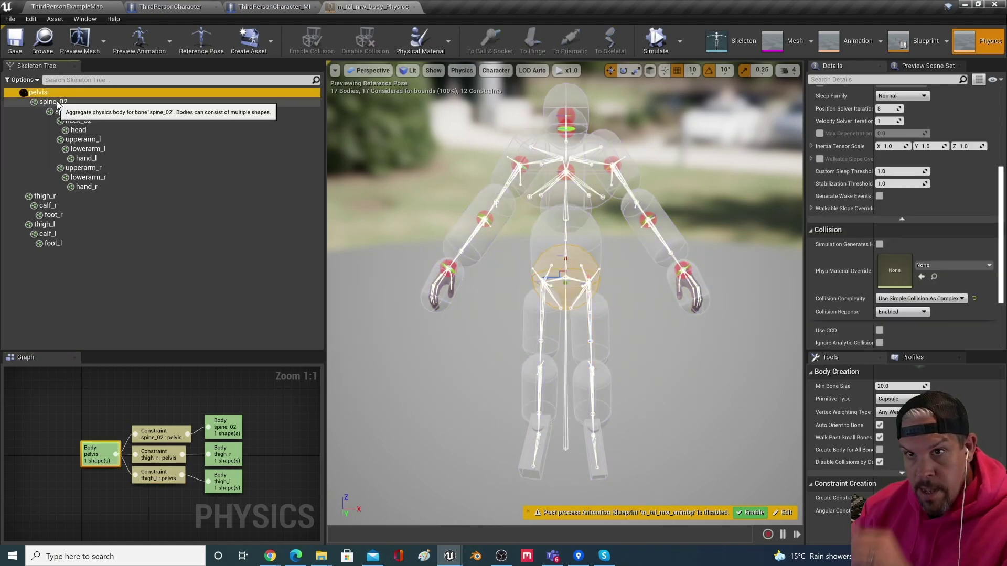
left_click(56, 102)
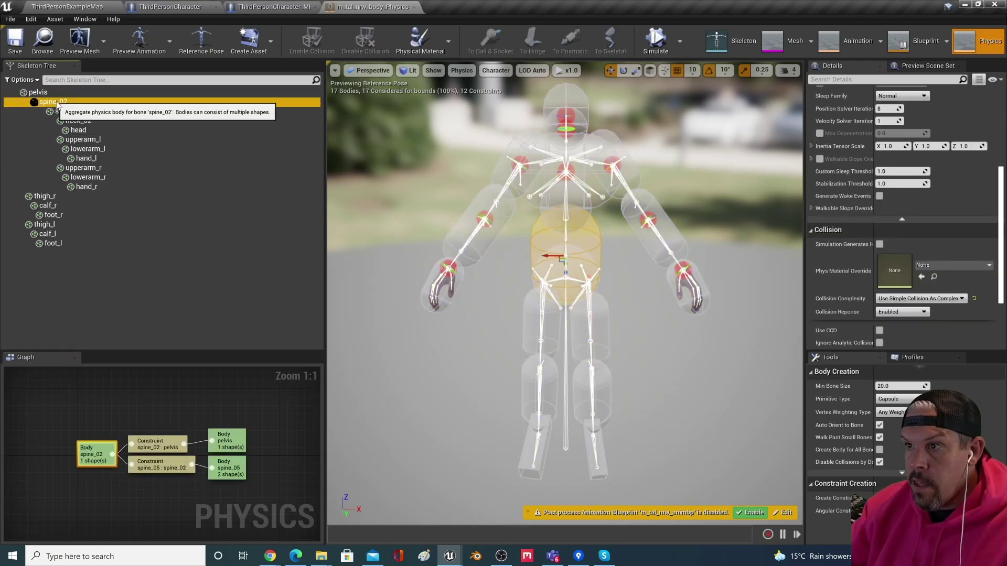
left_click(167, 447)
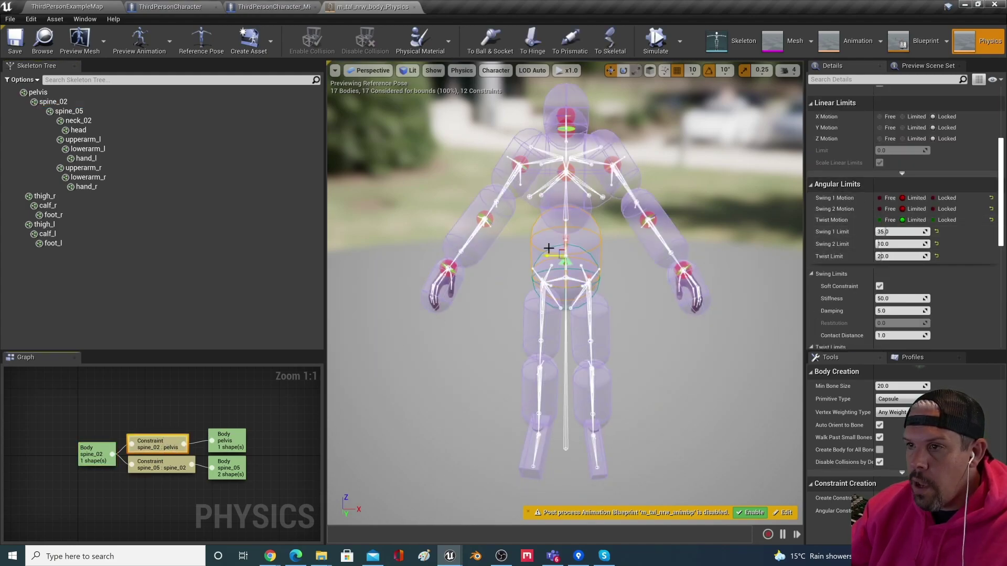
left_click(153, 467)
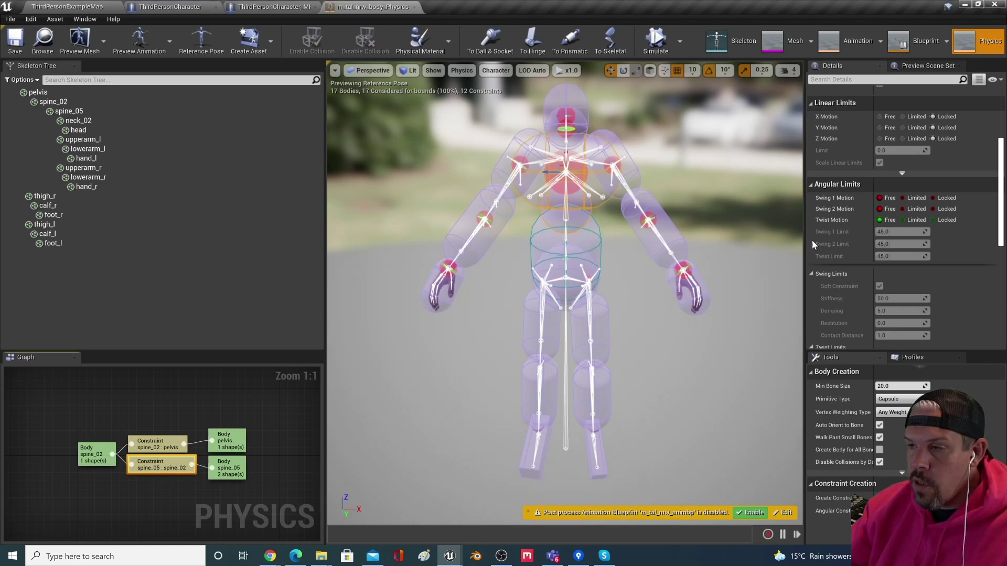
left_click(902, 198)
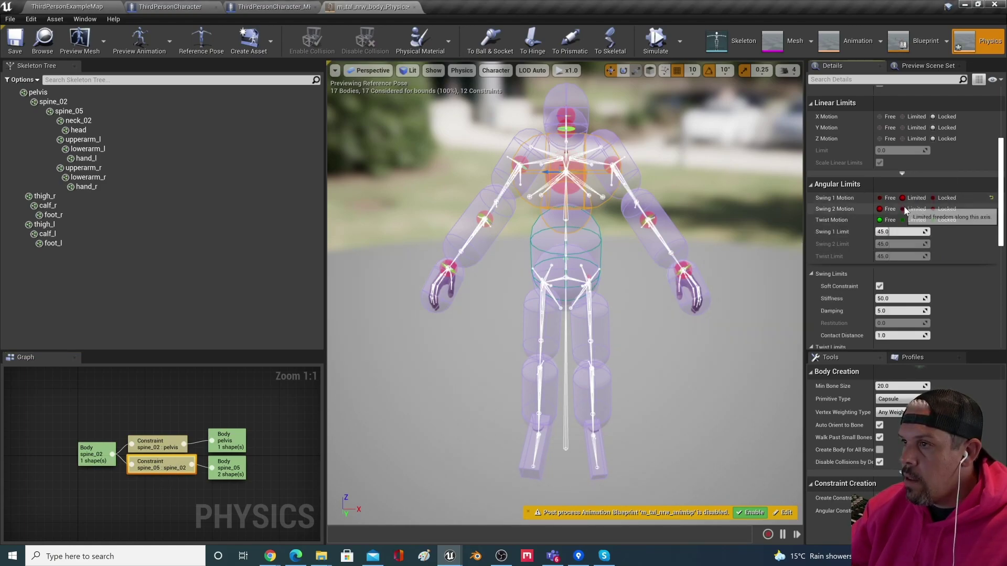
left_click(902, 210)
left_click(902, 220)
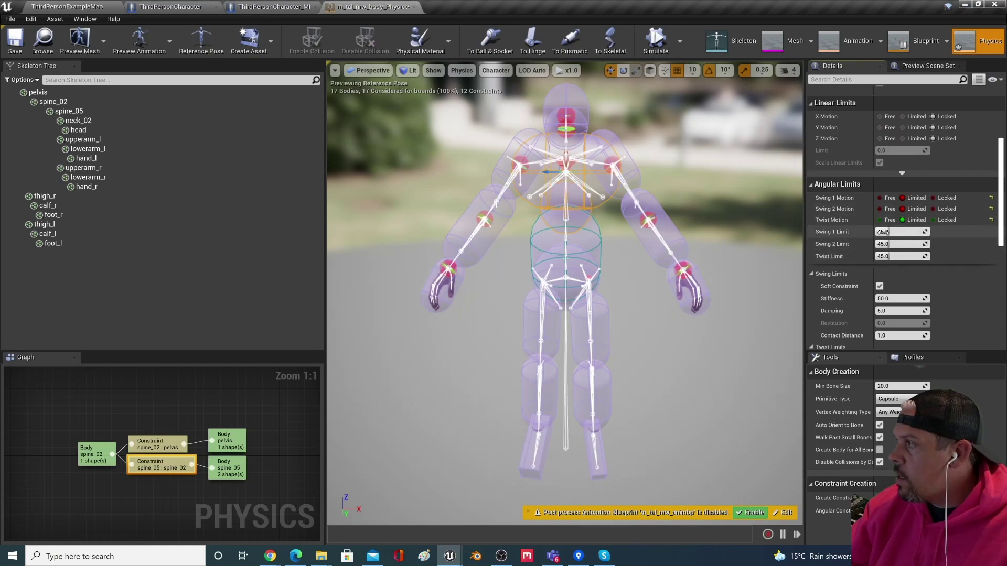
Step: Set the spine_05 to spine_02 constraint's Swing 1 Limit to 5, Swing 2 Limit to 15 and Twist Limit to 25
type("5")
key("Tab")
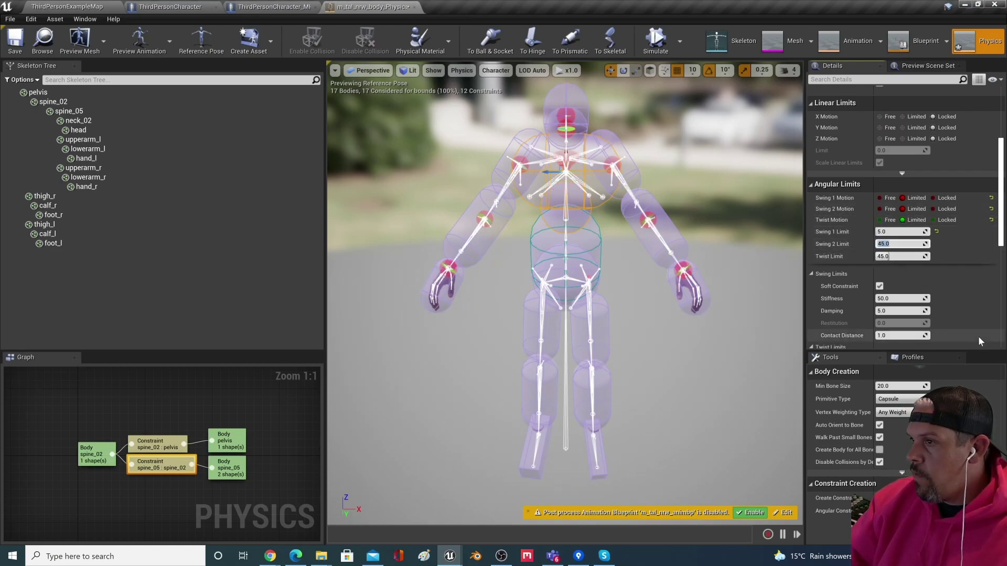
type("15")
key("Tab")
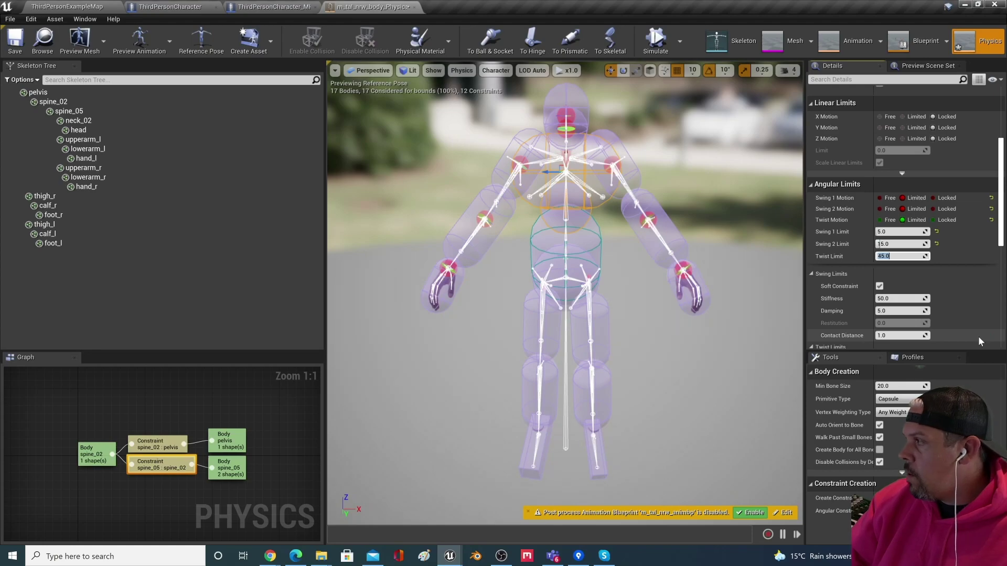
type("25")
key("Tab")
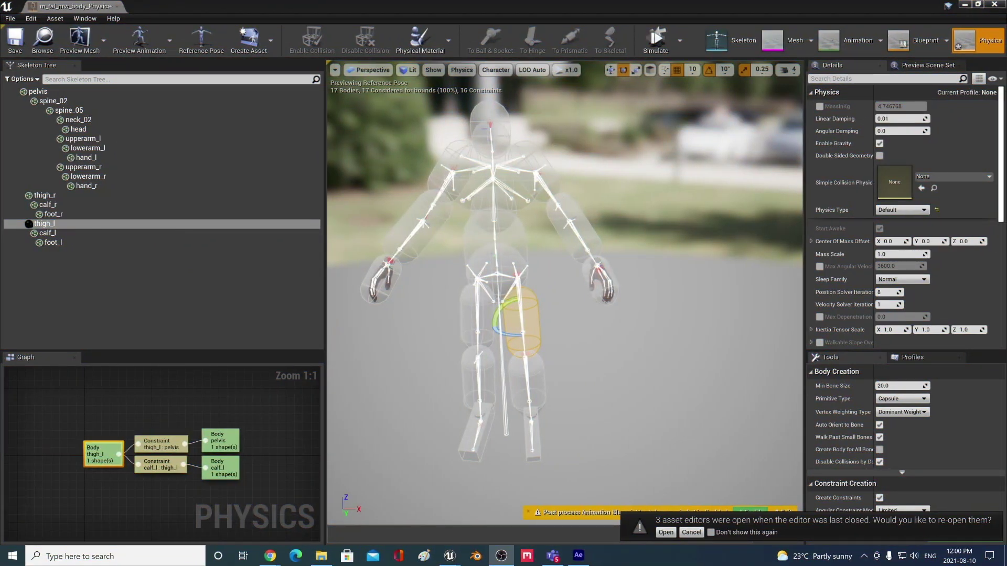
Step: Run the physics simulation on the whole body twice to check the ragdoll's fall, and stop it
middle_click_drag(524, 314, 598, 315)
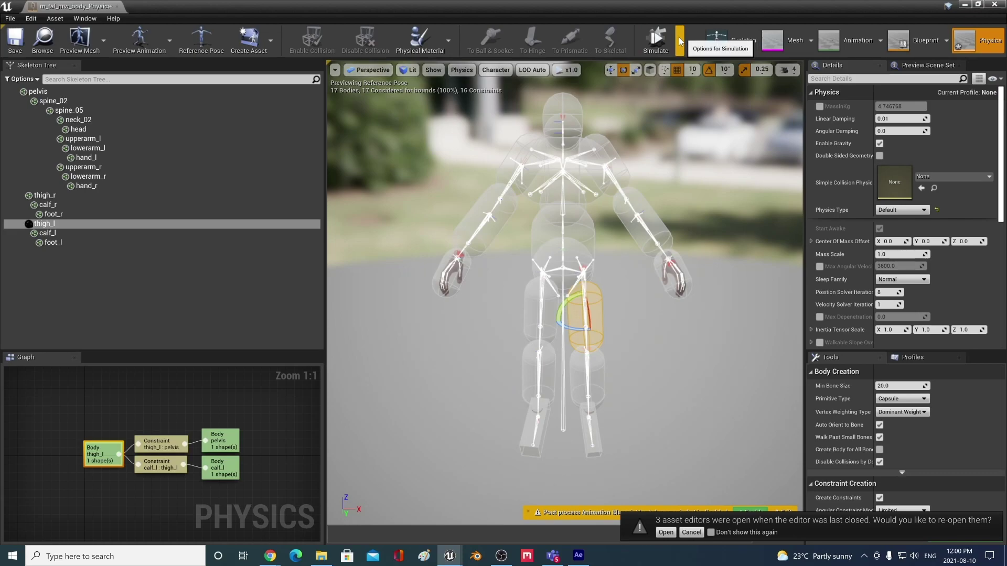
left_click(680, 38)
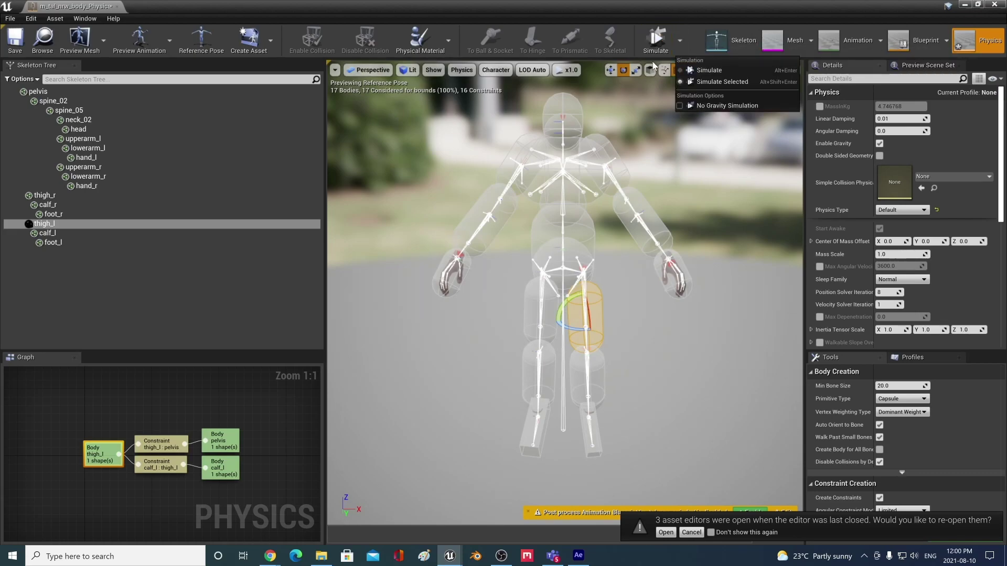
left_click(708, 70)
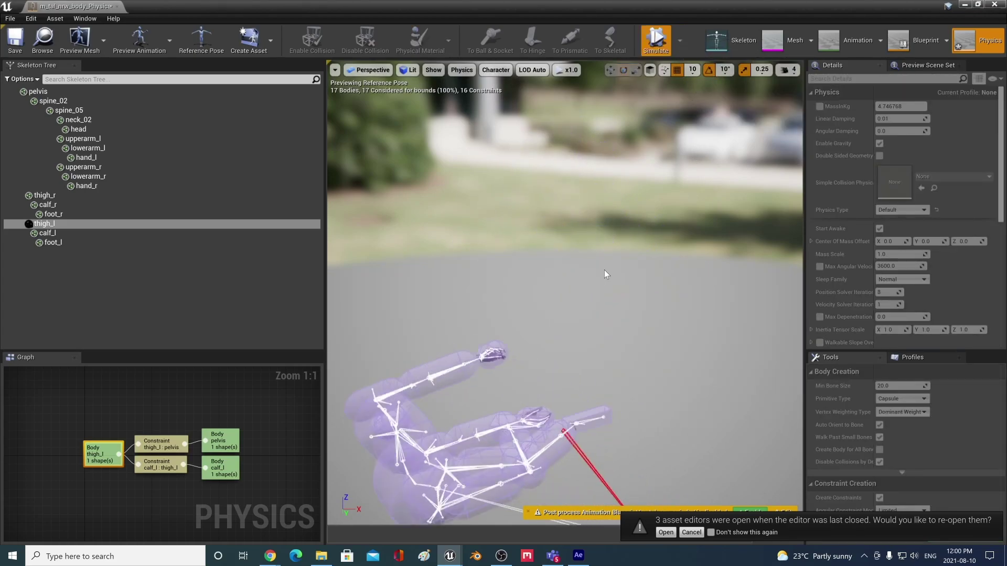
left_click(663, 44)
left_click(663, 44)
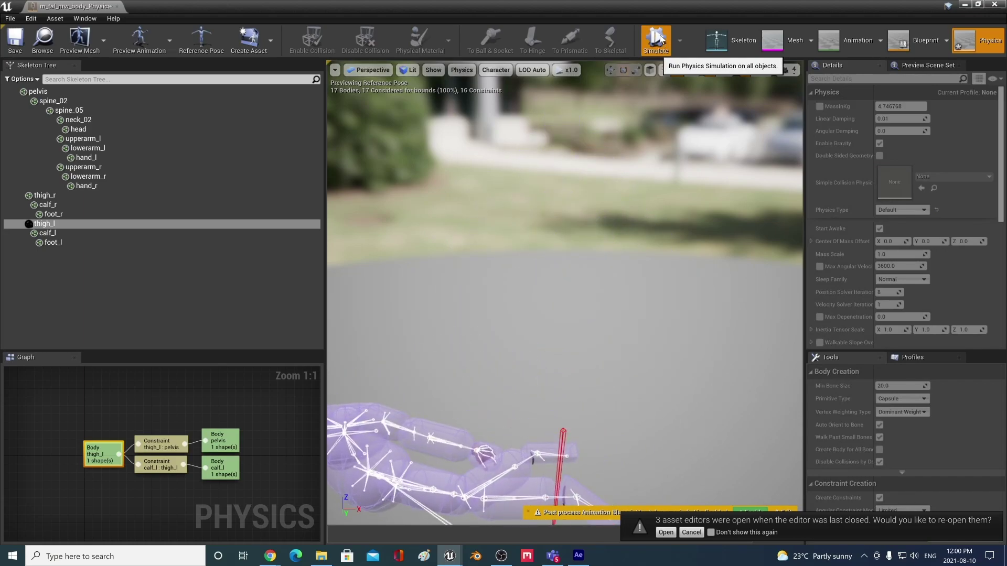
left_click(662, 44)
Step: Simulate only the selected thigh_l body, pull the left leg around to test its constraints, and stop the simulation
left_click(680, 41)
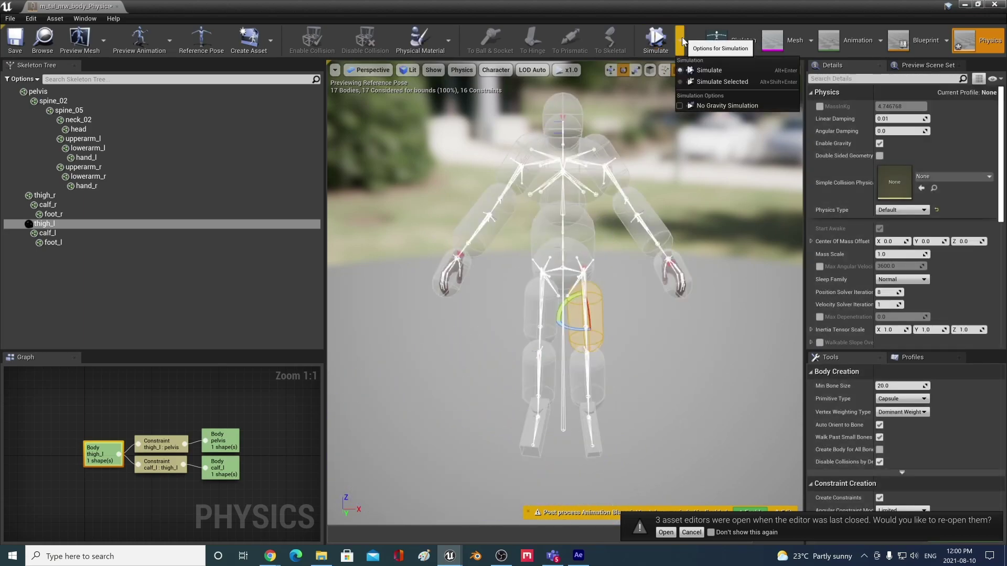
left_click(698, 83)
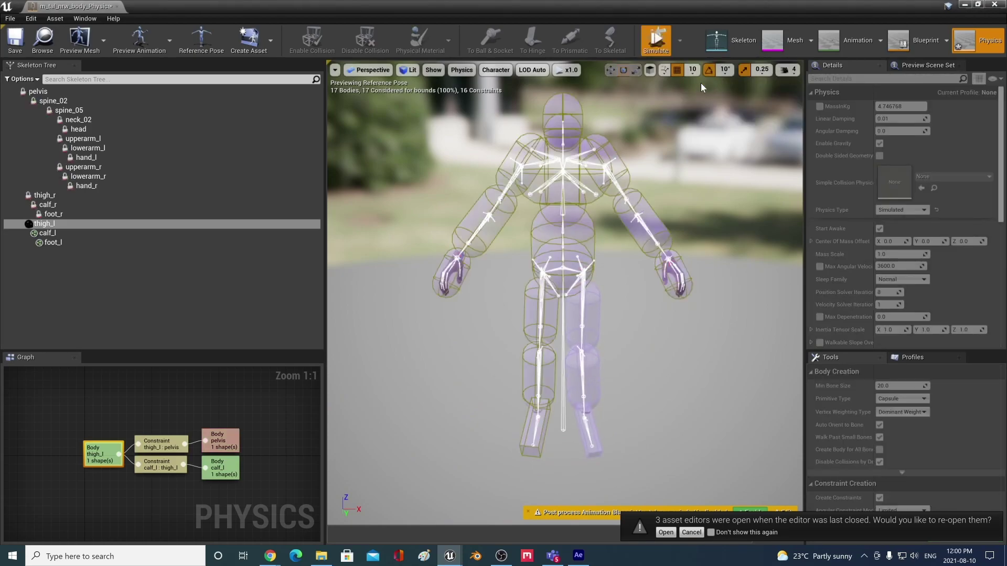
left_click(656, 51)
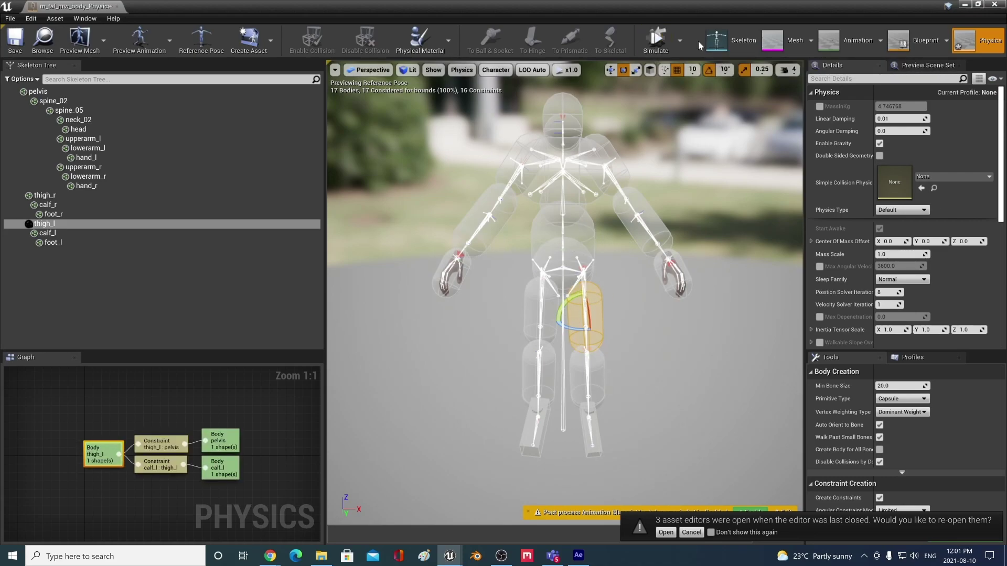
left_click(657, 42)
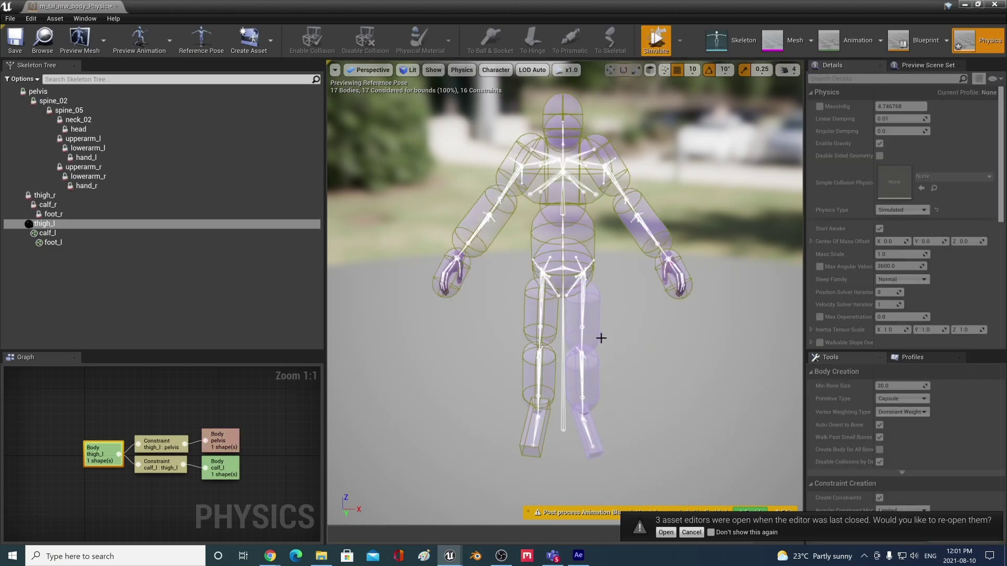
right_click_drag(613, 350, 653, 375)
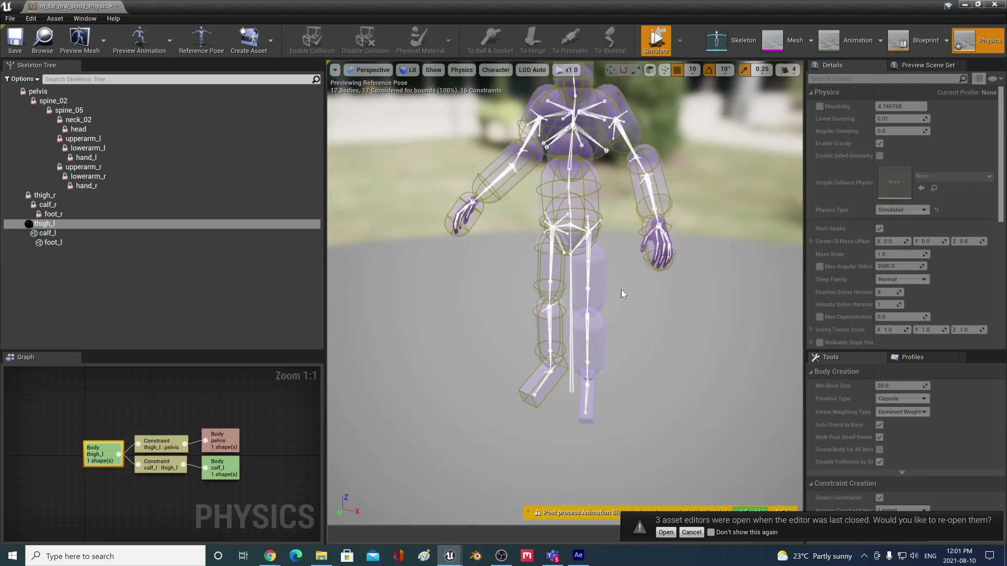
right_click_drag(599, 278, 628, 357, "ctrl")
right_click_drag(587, 320, 667, 114, "ctrl")
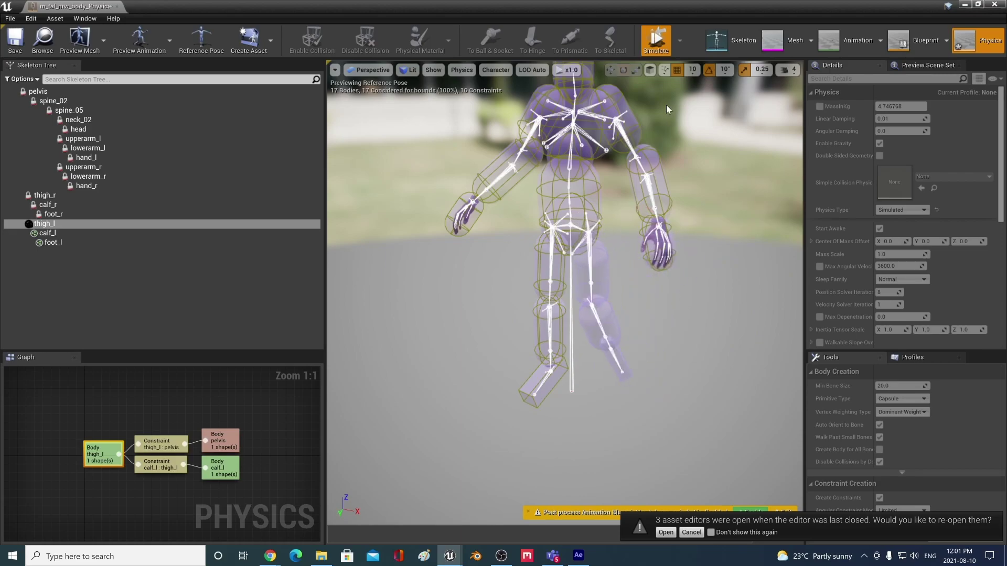
left_click(652, 40)
Step: Simulate the whole body again, pull the ragdoll around the preview to test its joints, and restart the simulation
left_click(679, 41)
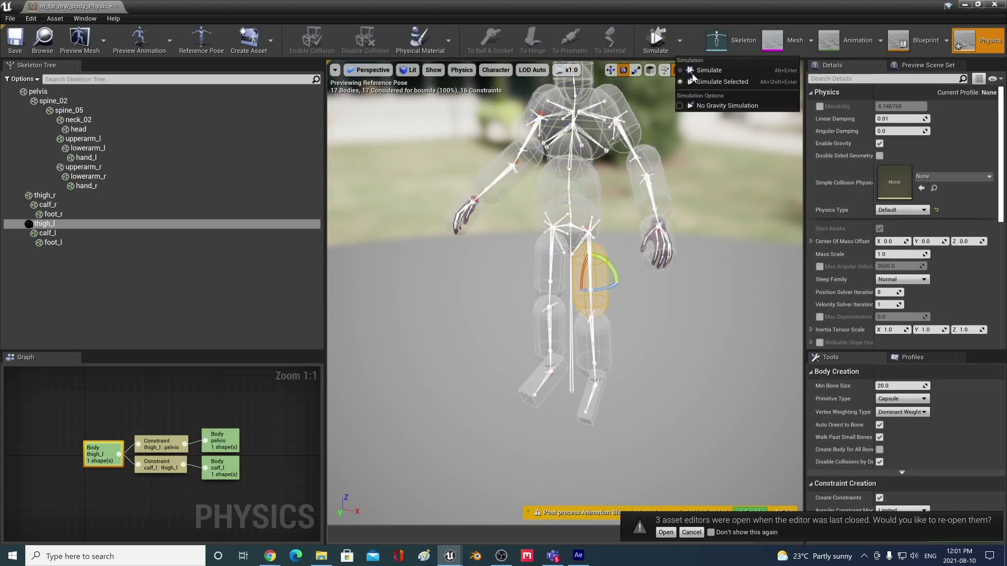
left_click(695, 78)
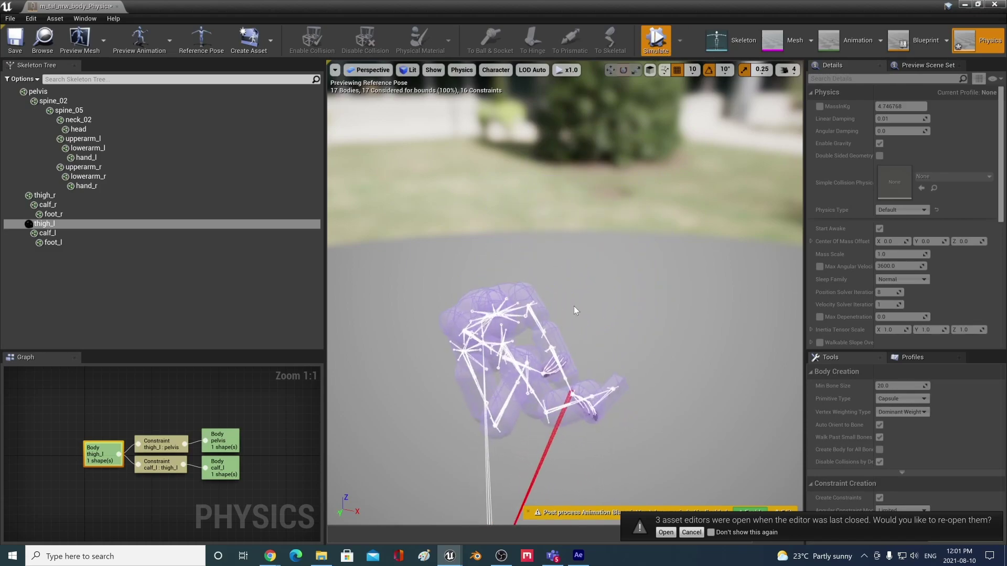
right_click_drag(468, 359, 566, 265, "ctrl")
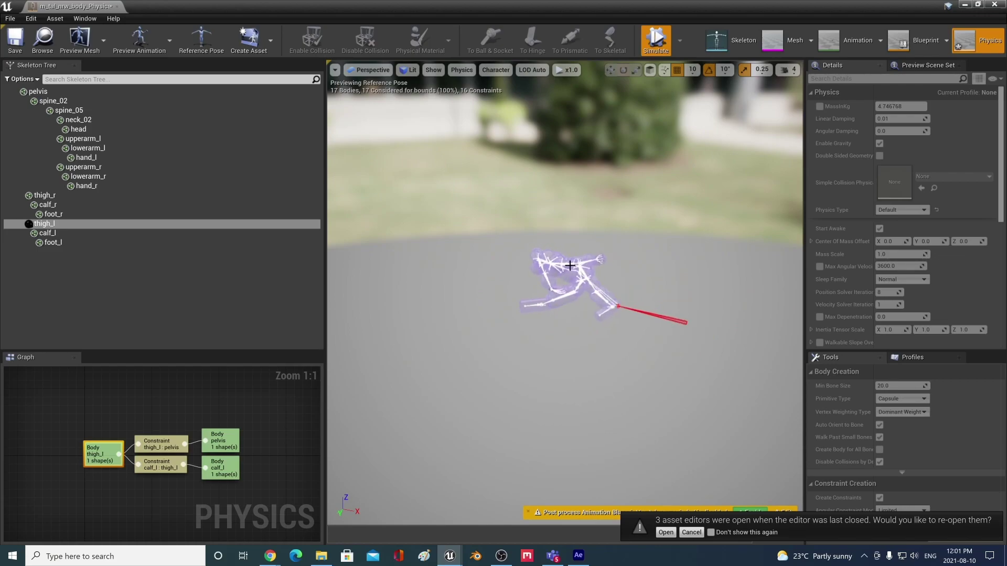
right_click_drag(621, 328, 557, 225, "ctrl")
left_click(655, 41)
left_click(658, 42)
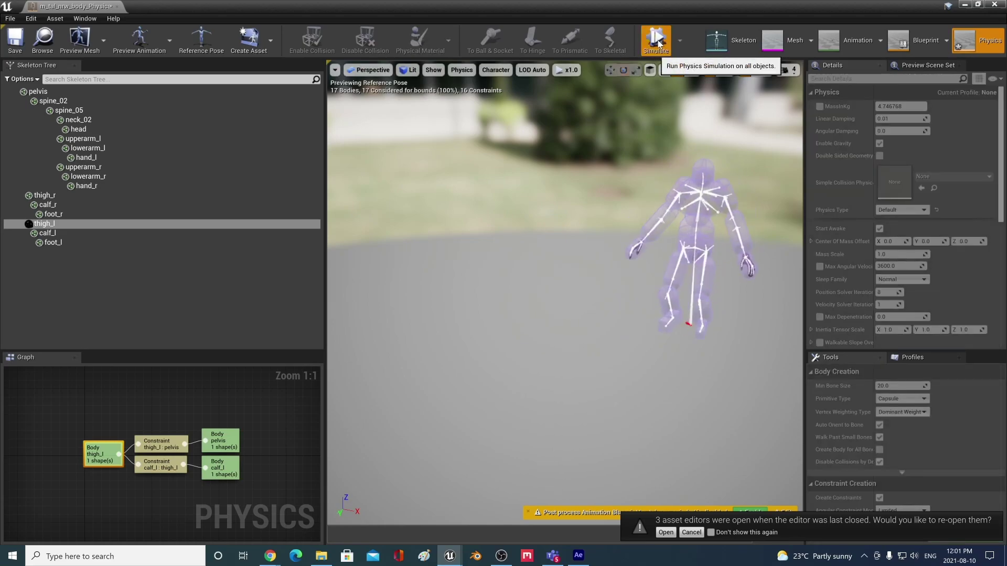
Step: Pull the simulated ragdoll across the preview to test how its joints react
right_click_drag(698, 322, 382, 217, "ctrl")
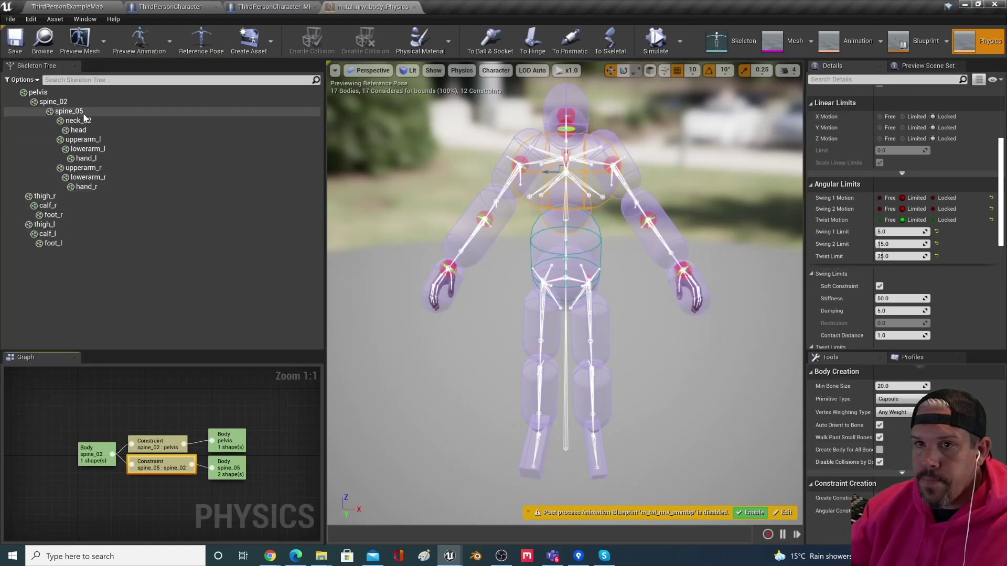
Step: Limit all three angular motions of the upperarm_r to spine_05 constraint, with Swing 1 Limit 90, Swing 2 Limit 35 and Twist Limit 25
left_click(94, 454)
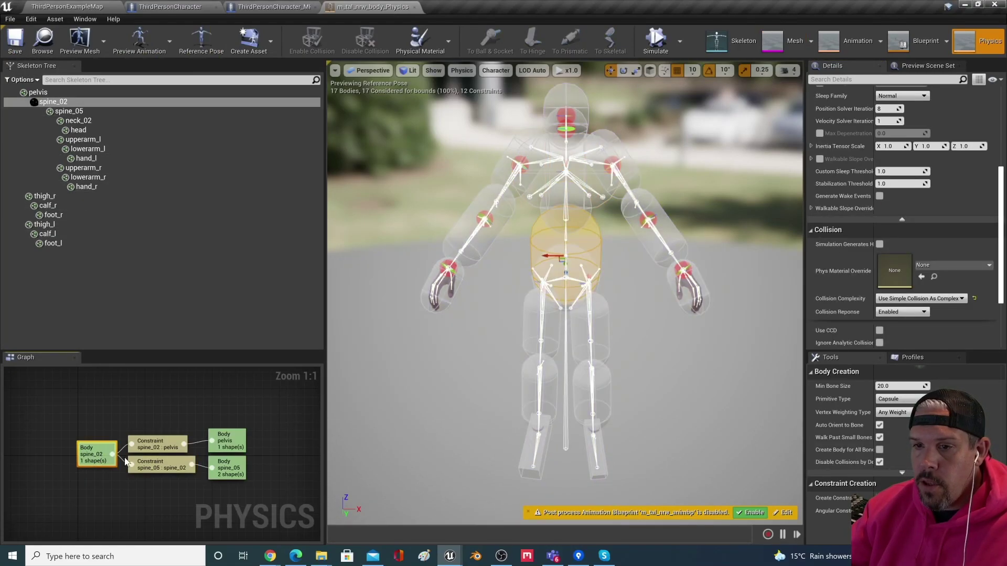
left_click(73, 112)
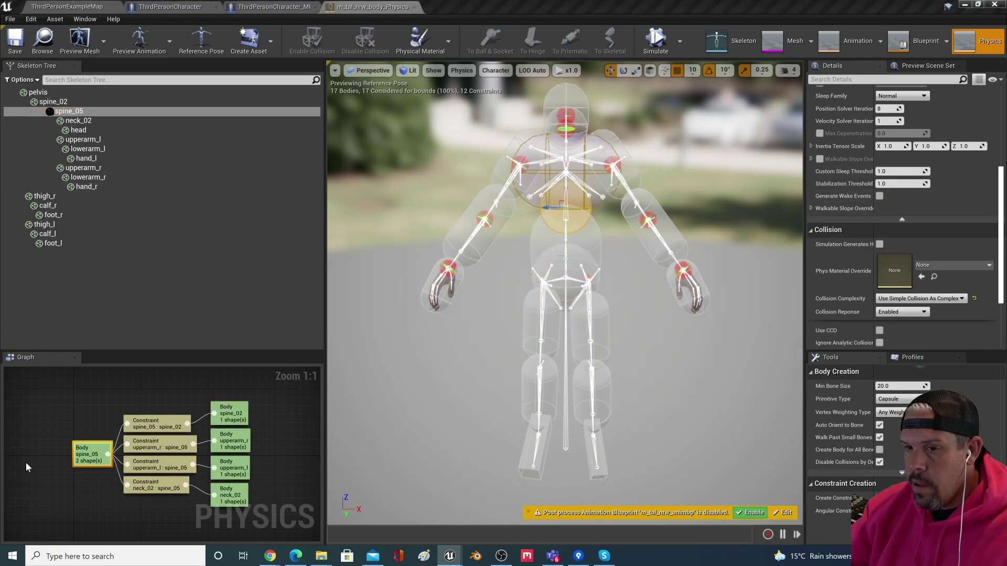
left_click(167, 425)
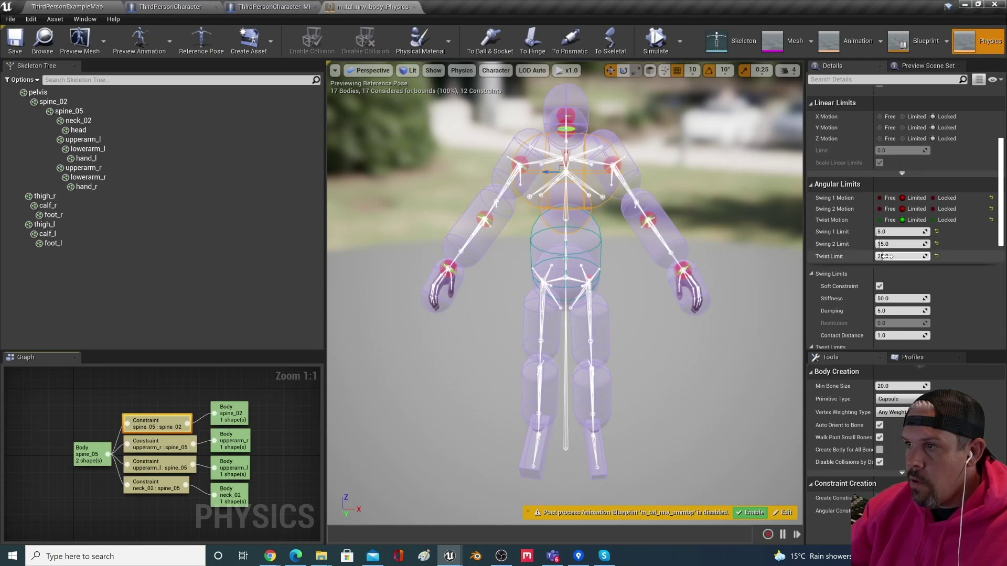
left_click(154, 448)
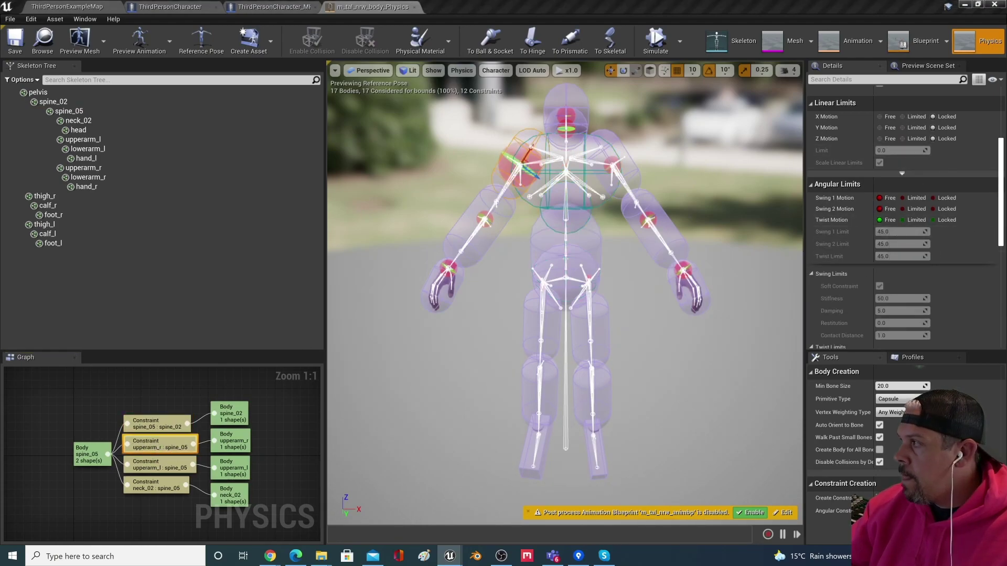
left_click(902, 198)
left_click(902, 208)
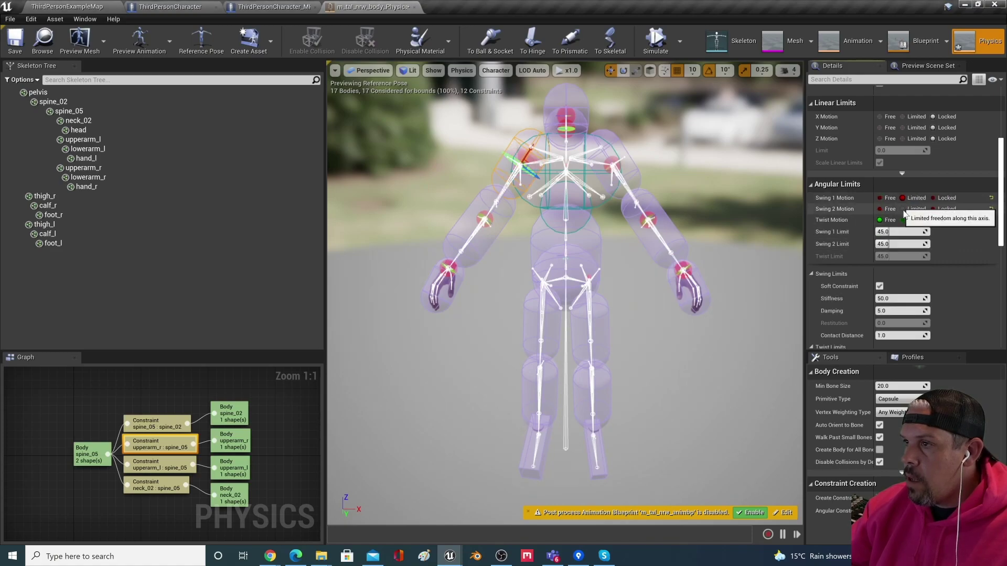
left_click(902, 219)
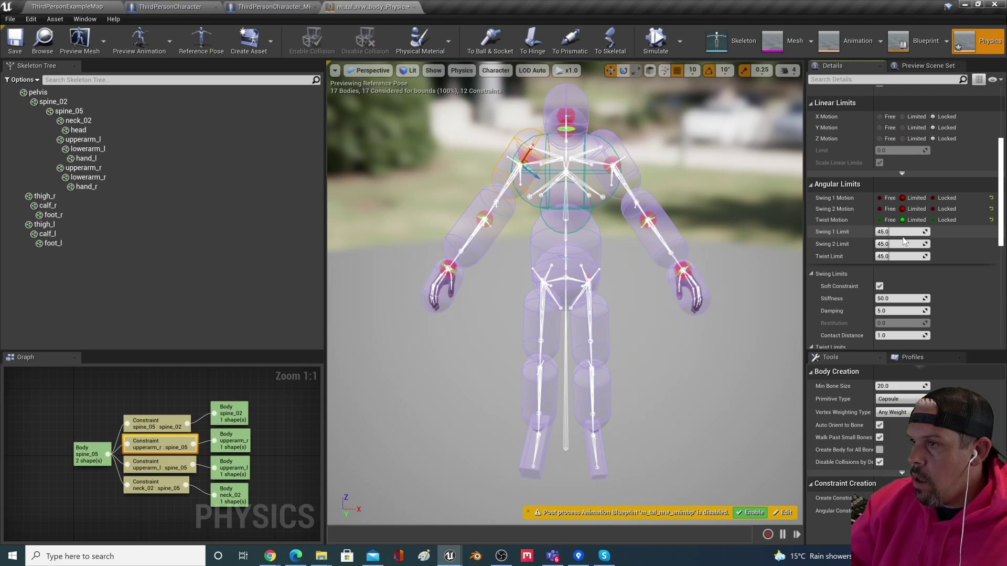
left_click(900, 233)
type("90")
key("Tab")
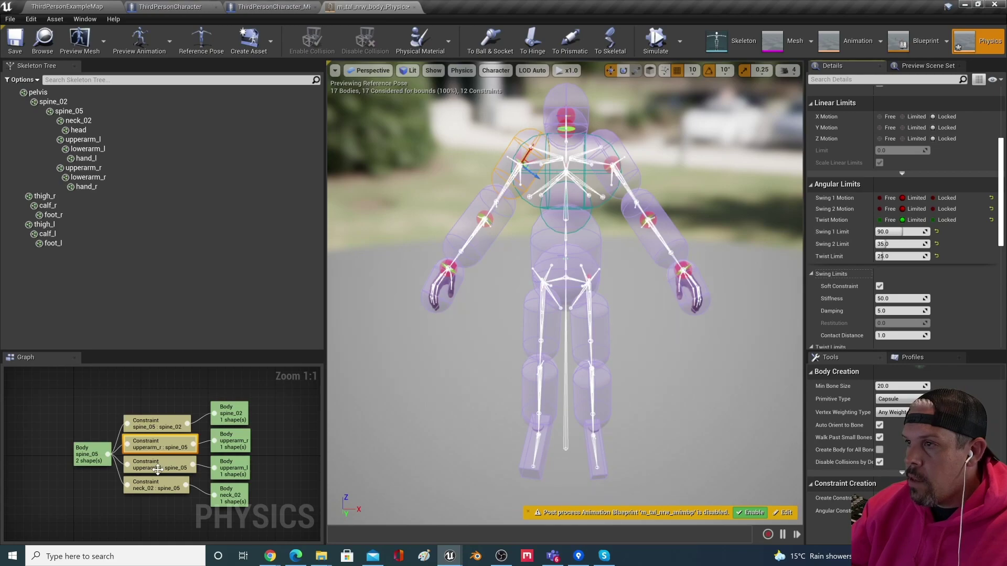
Step: Limit all three angular motions of the upperarm_l to spine_05 constraint, with Swing 1 Limit 90, Swing 2 Limit 35 and Twist Limit 25
left_click(157, 469)
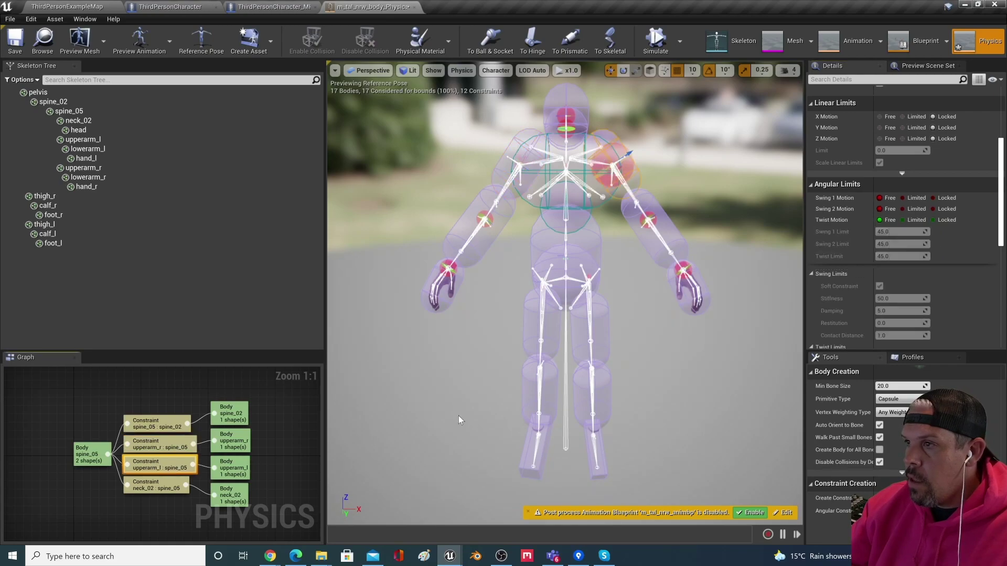
left_click(902, 209)
left_click(903, 220)
left_click(891, 231)
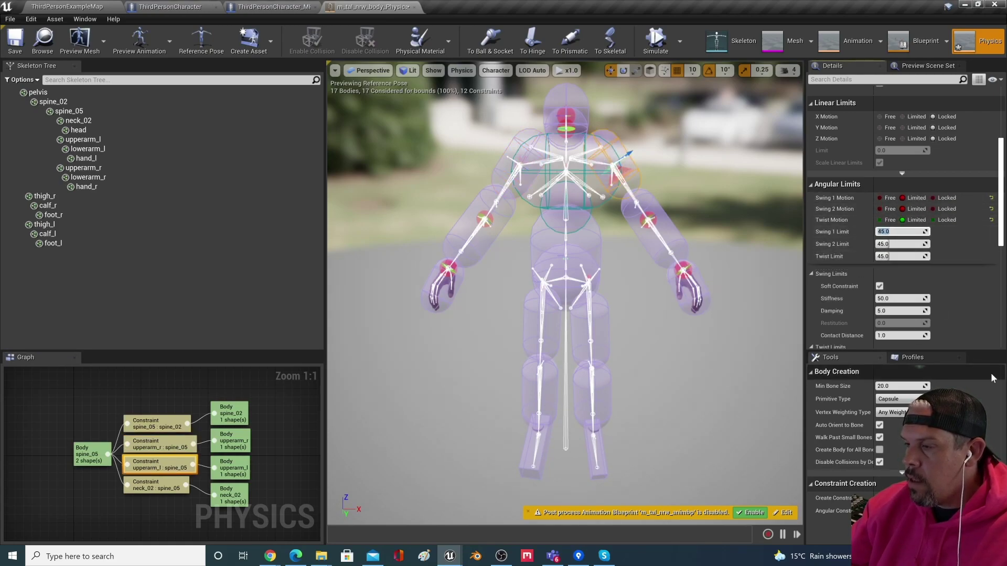
type("90")
key("Tab")
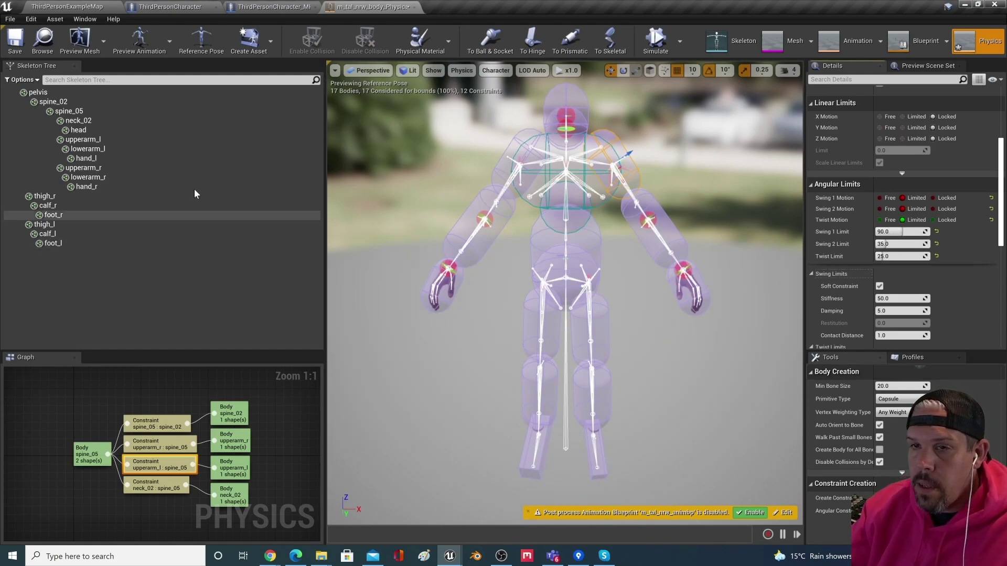
Step: On the neck_02 to spine_05 constraint, limit Swing 1 Motion to 25 and lock Swing 2 and Twist Motion
left_click_drag(159, 490, 159, 487)
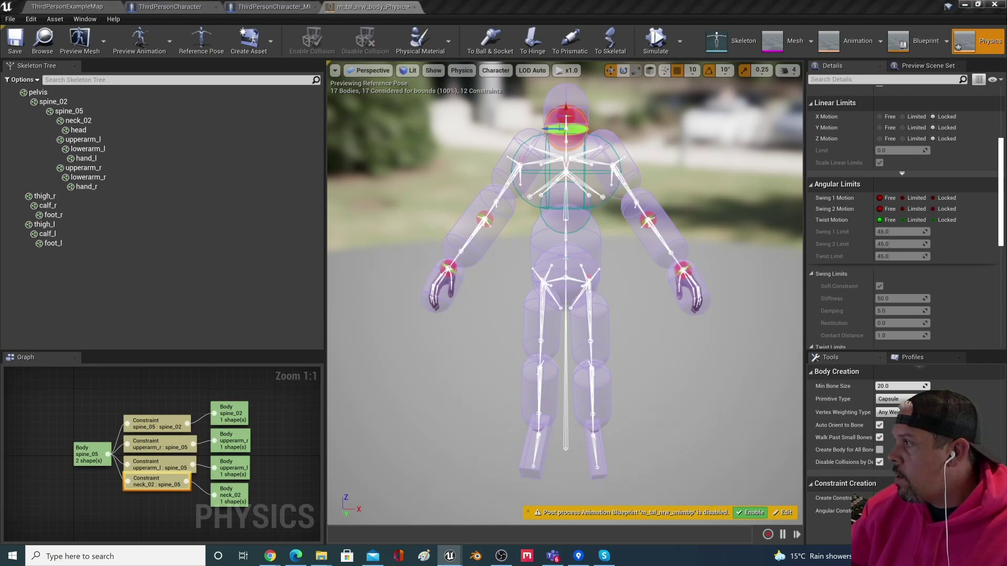
left_click(909, 198)
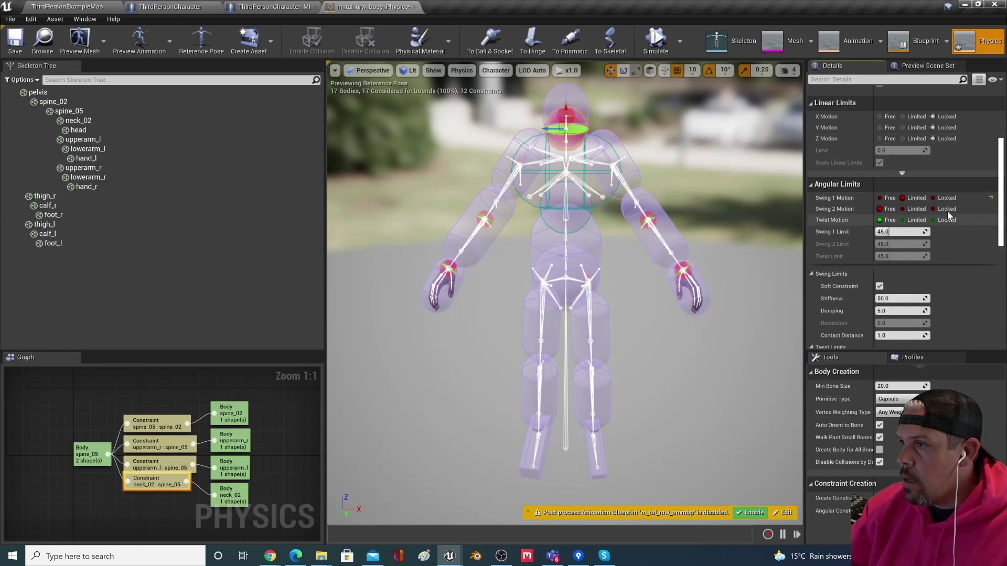
left_click(944, 209)
left_click(942, 220)
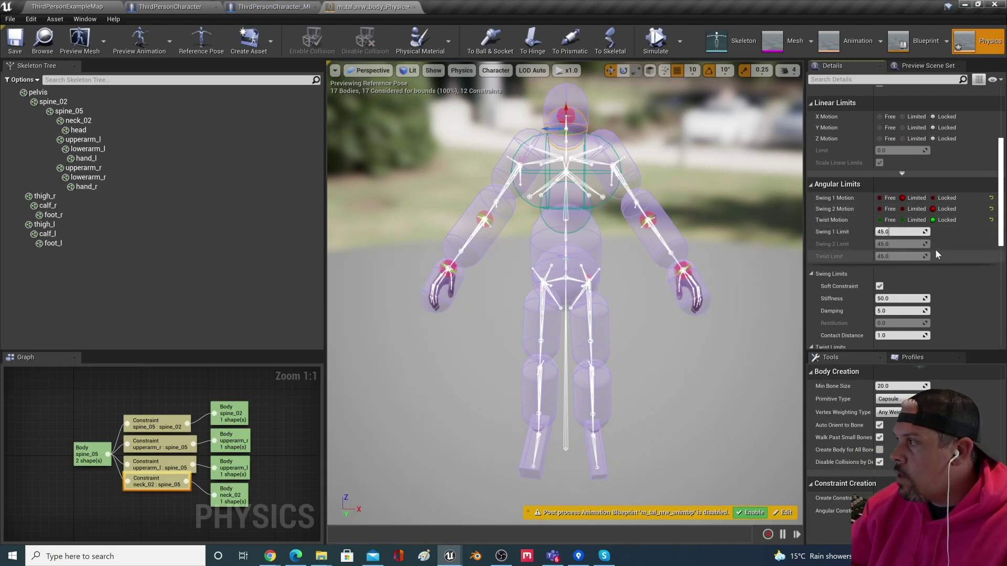
left_click(885, 232)
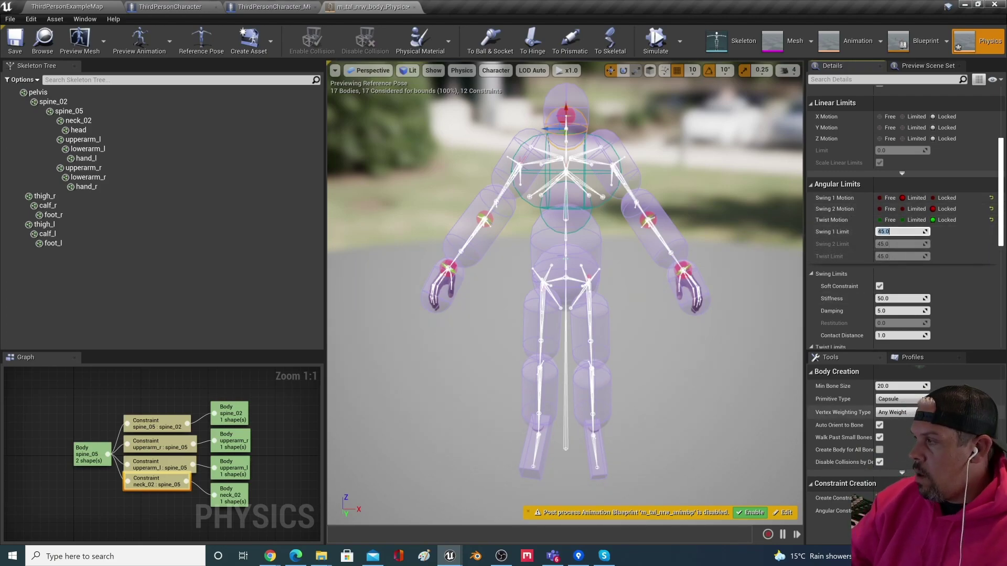
left_click(945, 253)
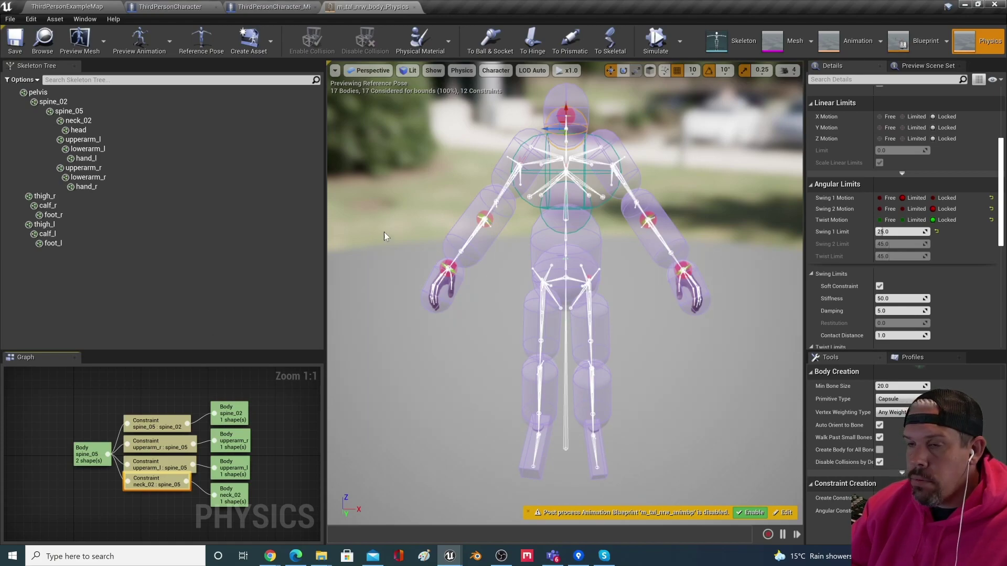
Step: Limit all angular motions of the head to neck_02 constraint, with Swing 1 Limit 15, Swing 2 Limit 25 and Twist Limit 25
left_click(86, 454)
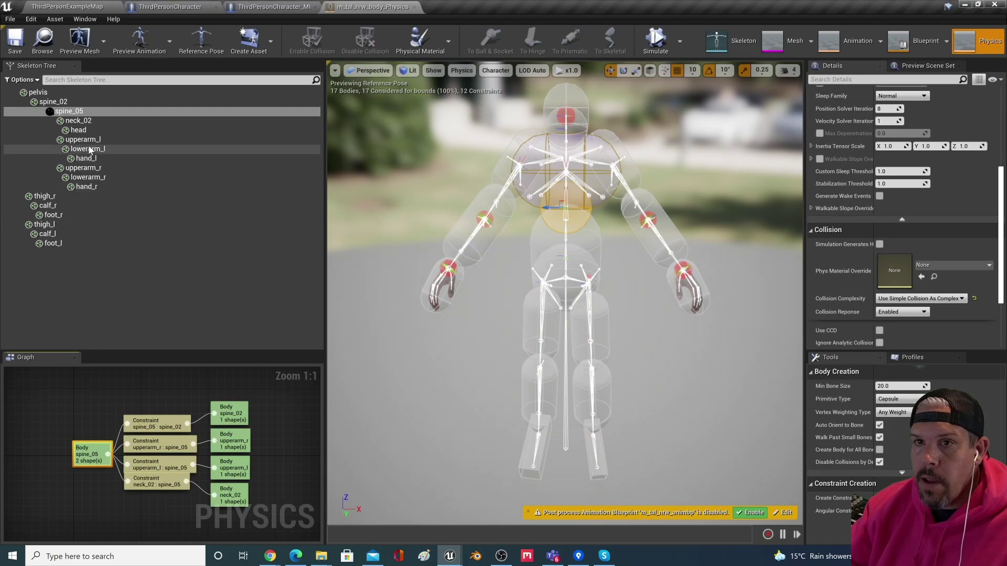
left_click(88, 120)
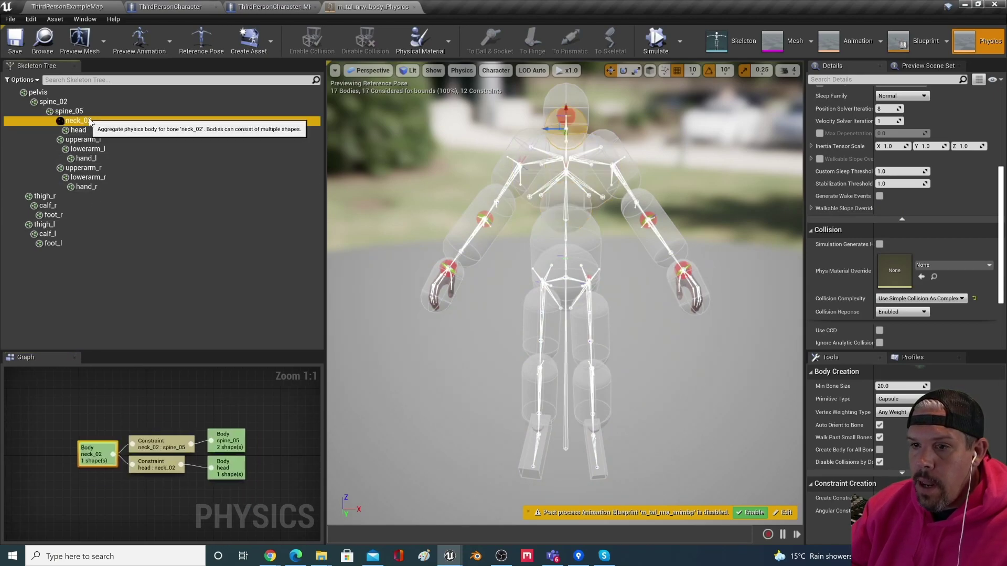
left_click(165, 445)
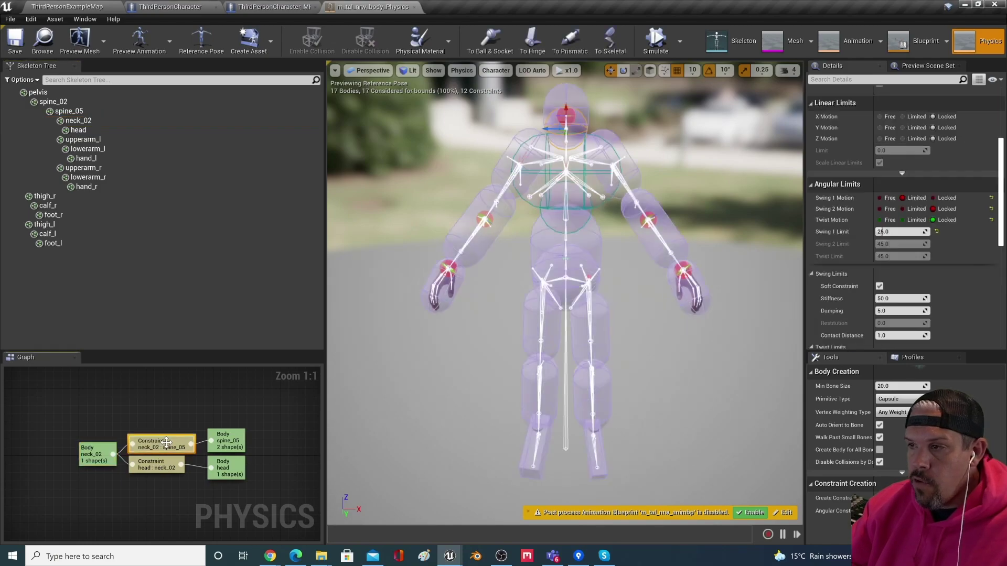
left_click(137, 465)
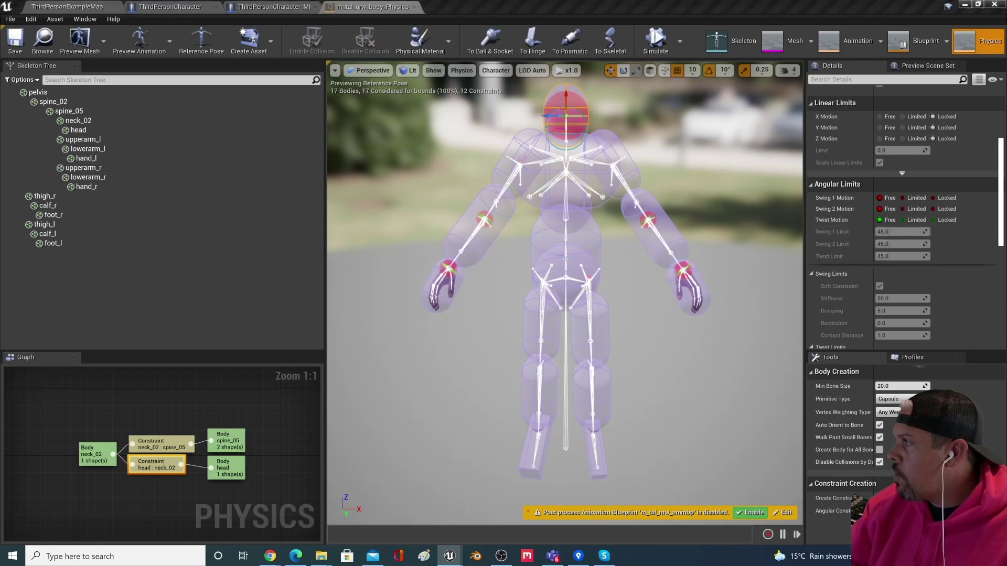
left_click(903, 198)
left_click(907, 210)
left_click(903, 220)
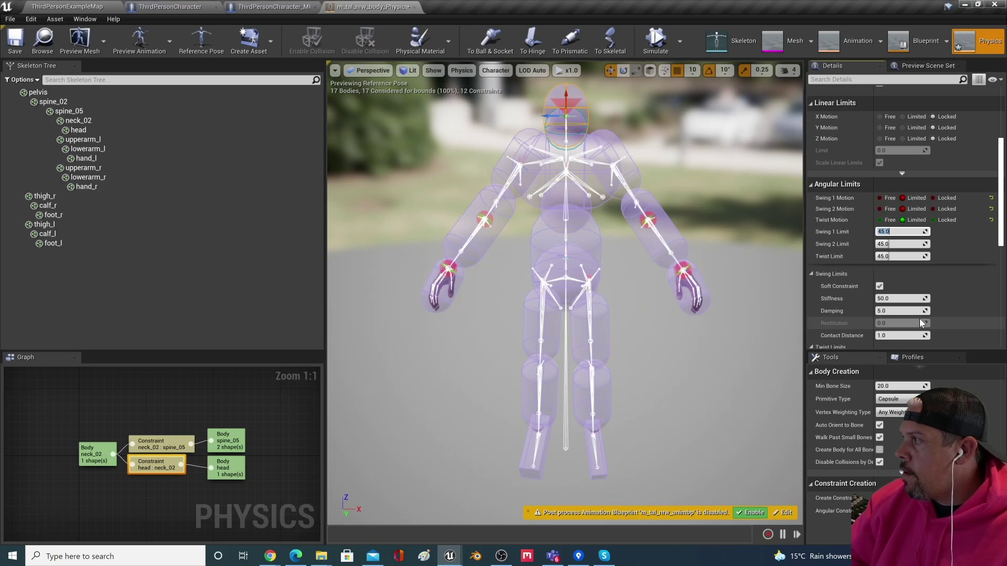
type("15")
key("Tab")
type("25")
key("Tab")
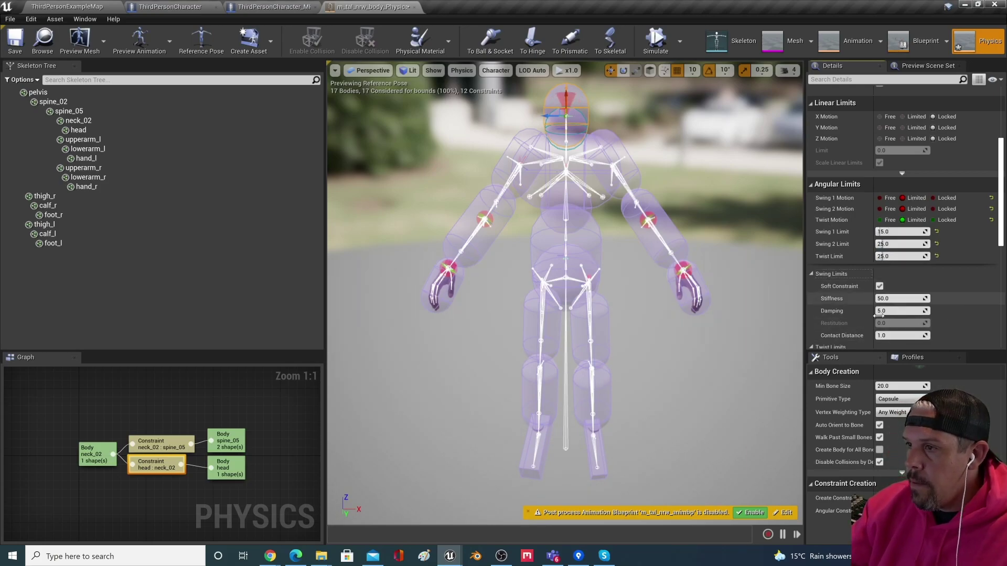
Step: Set the head constraint's Angular Drive Mode to Twist and Swing, enter 1000000 as target velocity strength, and leave the Swing velocity drive disabled
scroll(888, 309, "down", 6)
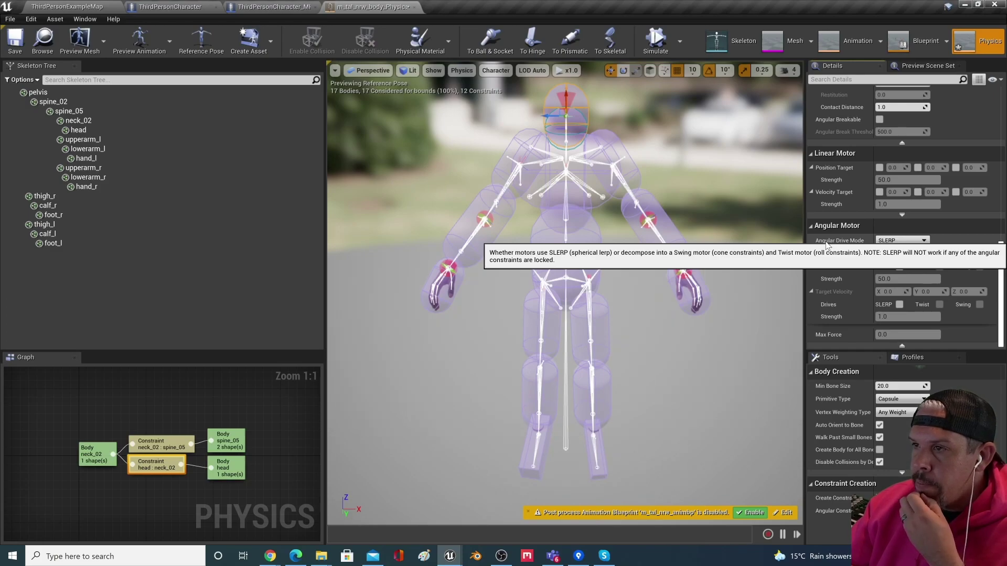
left_click(913, 245)
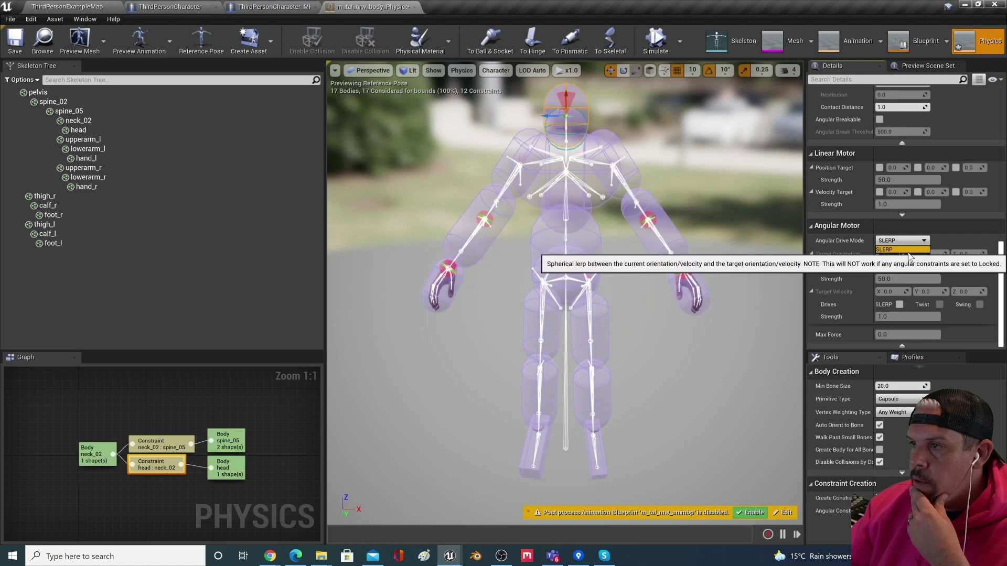
left_click(906, 256)
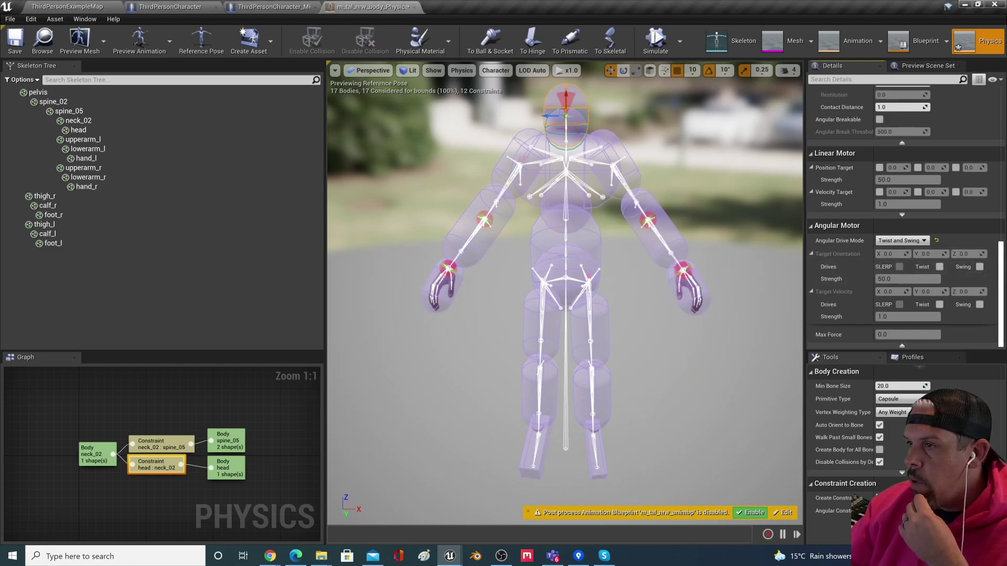
left_click(979, 305)
left_click(887, 317)
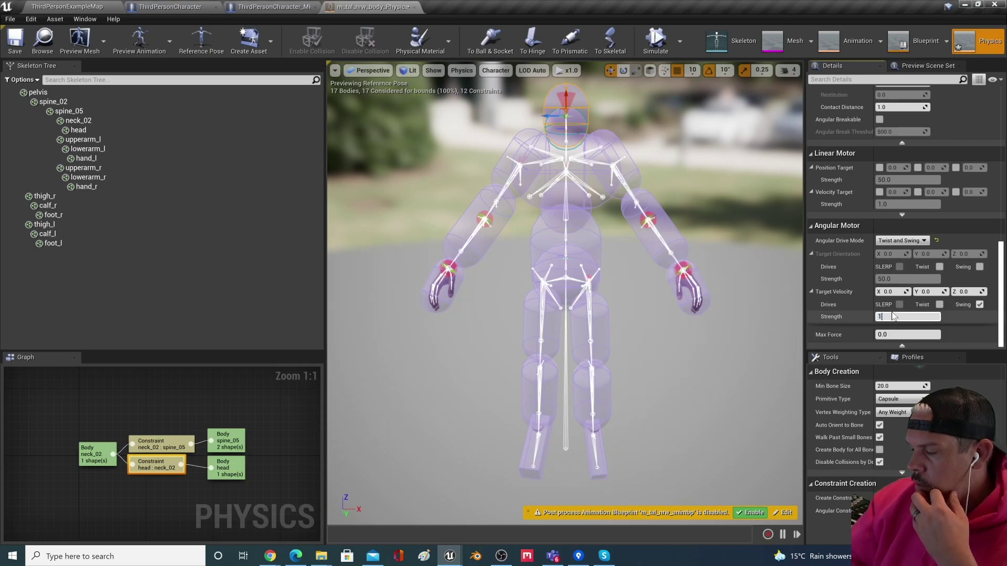
type("1000000")
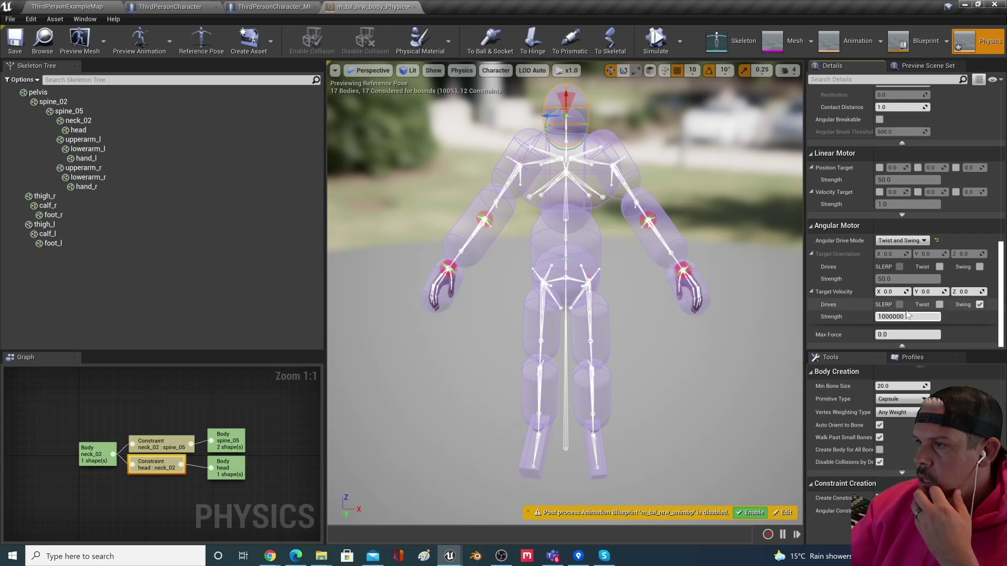
left_click(979, 305)
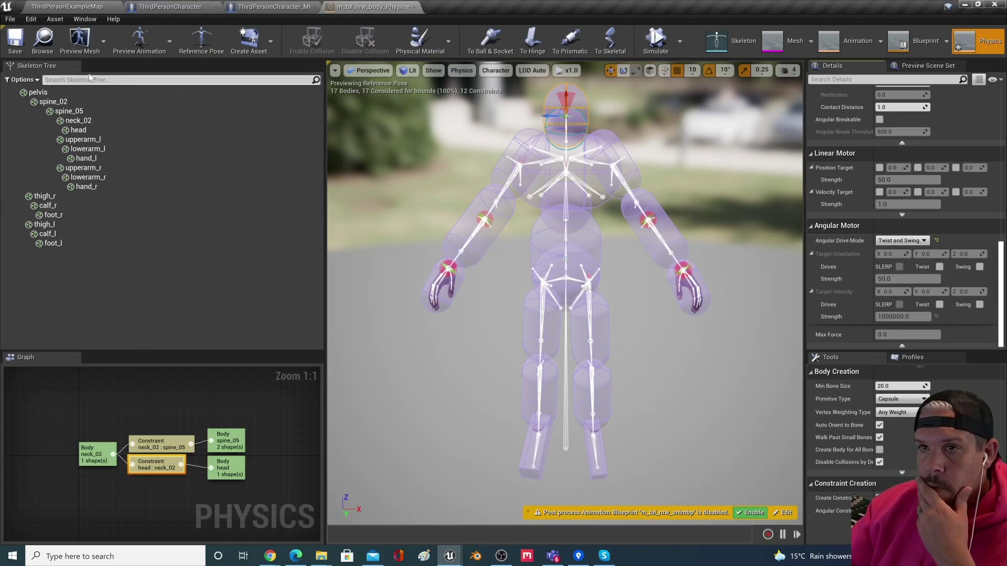
Step: Review the head body's constraint to neck_02, including its linear, swing and twist limit settings
left_click(97, 130)
left_click(162, 454)
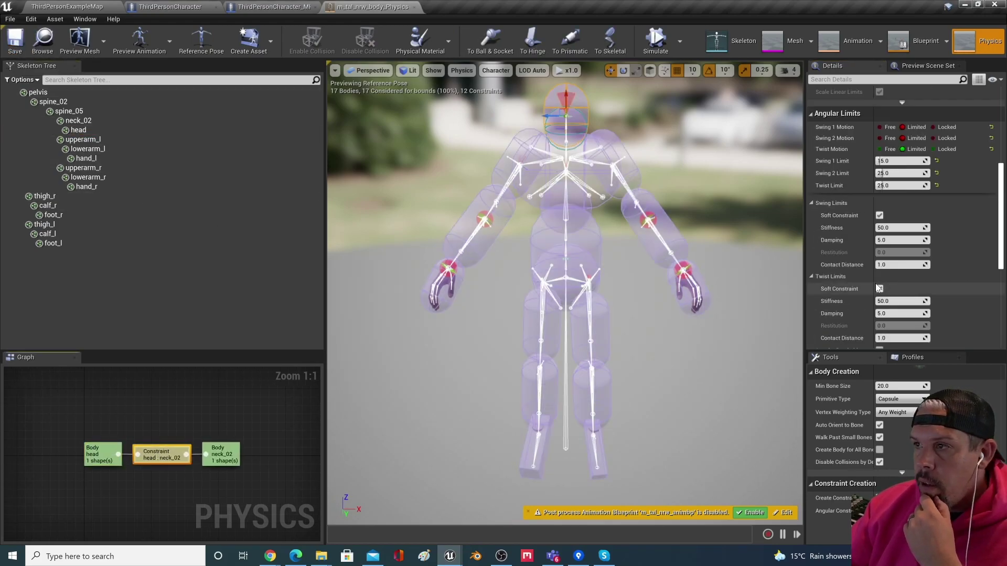
scroll(936, 172, "down", 10)
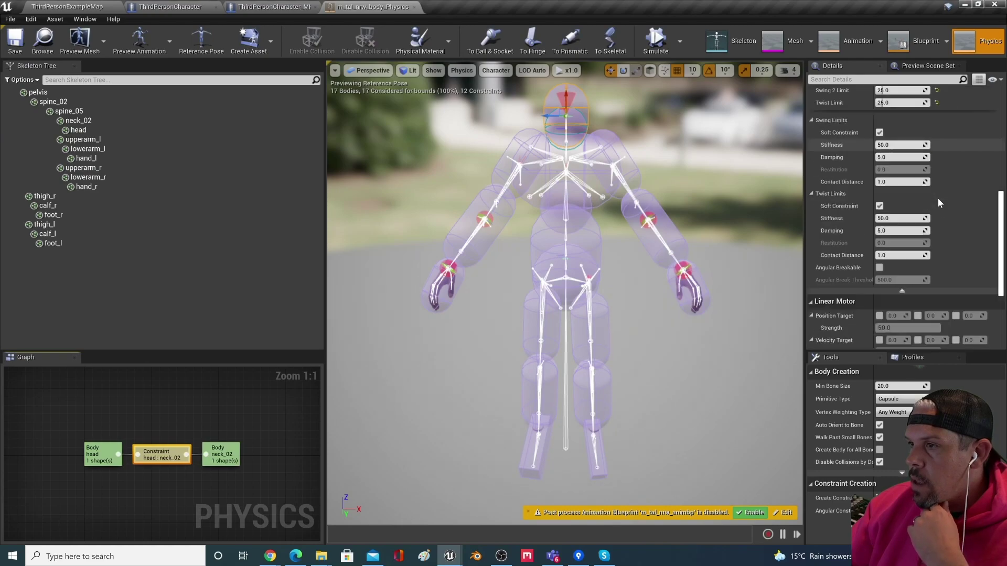
scroll(934, 241, "up", 15)
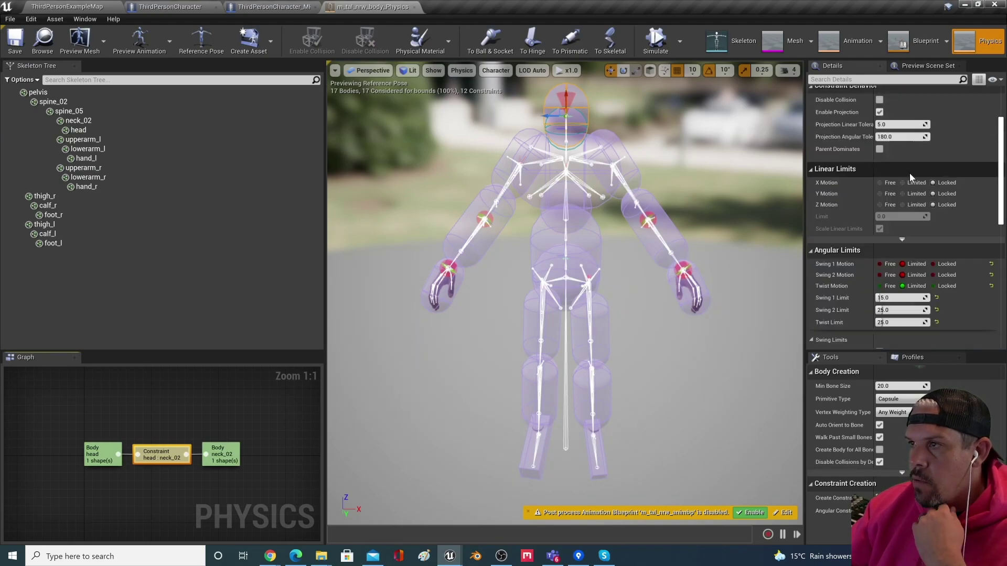
Step: Review the angular limits of the constraint between upperarm_l and spine_05
left_click(76, 139)
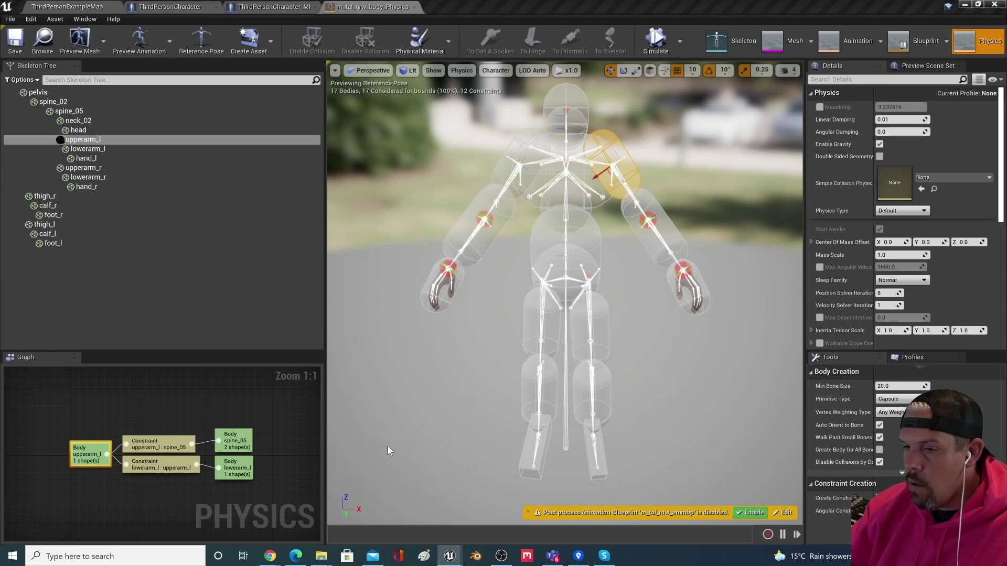
left_click(173, 445)
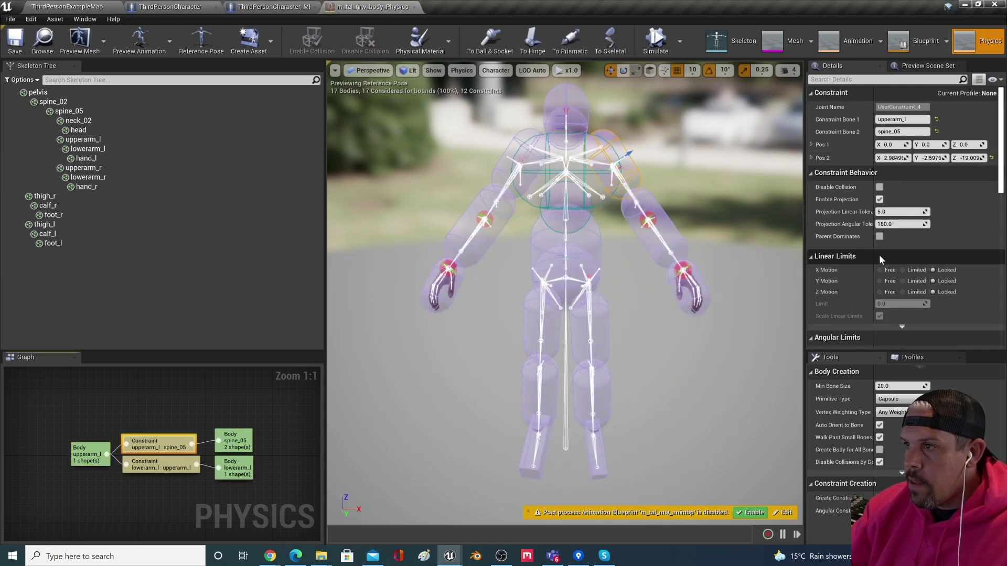
scroll(879, 255, "down", 3)
scroll(909, 216, "down", 2)
scroll(909, 216, "up", 1)
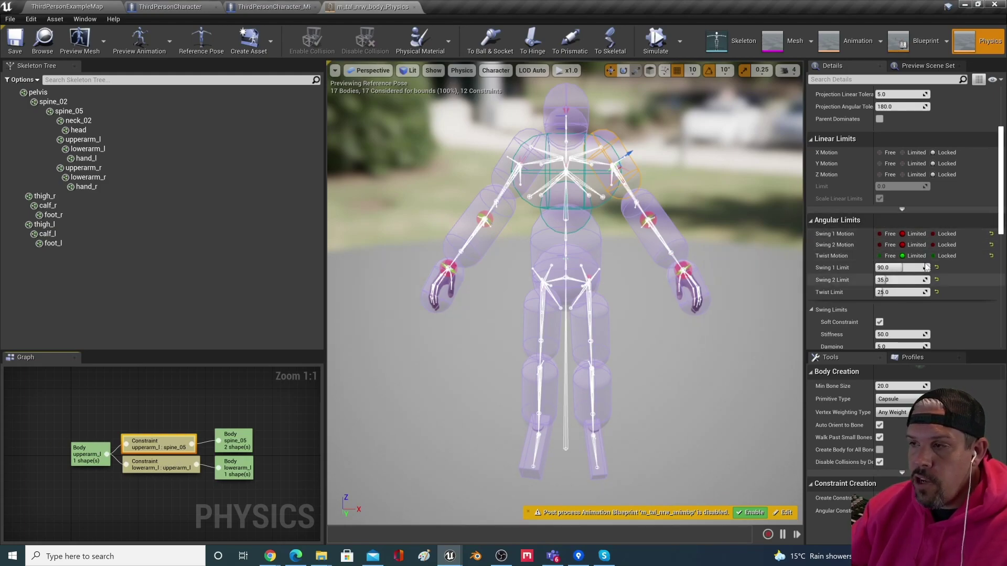
Step: On the lowerarm_l to upperarm_l constraint, limit Swing 1 Motion, lock Swing 2 and Twist Motion, and save the physics asset
left_click(165, 464)
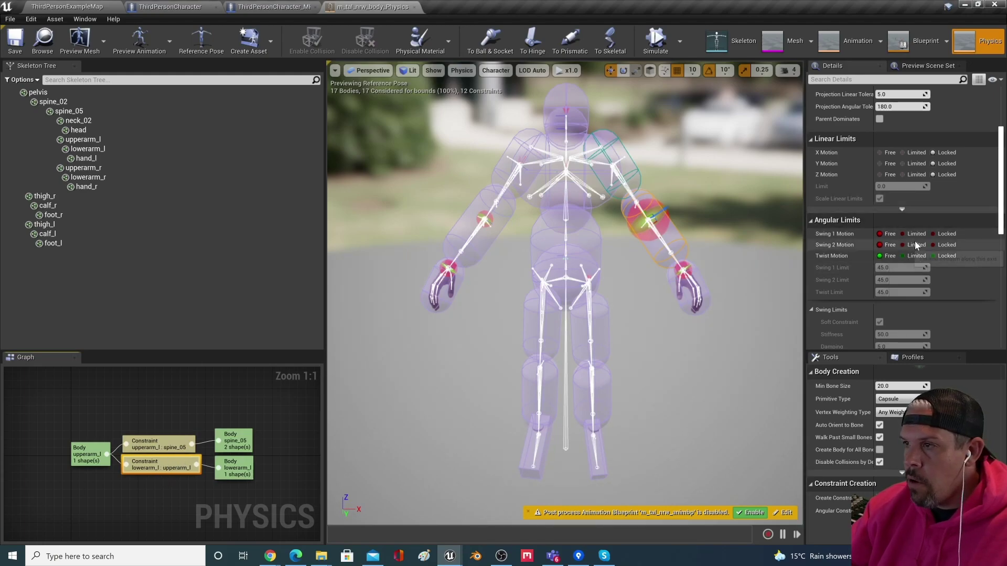
scroll(910, 256, "up", 2)
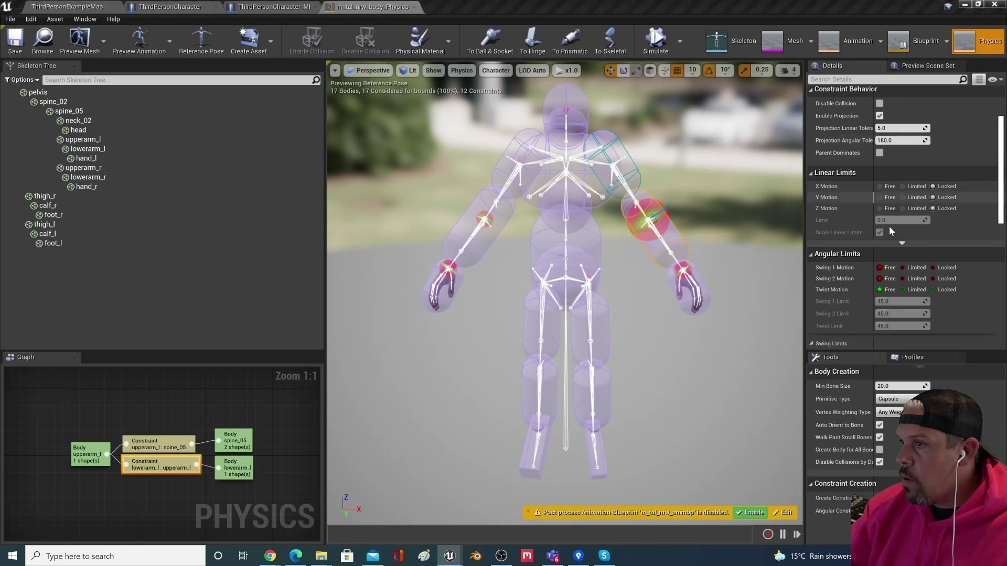
left_click(902, 267)
left_click(933, 278)
left_click(933, 290)
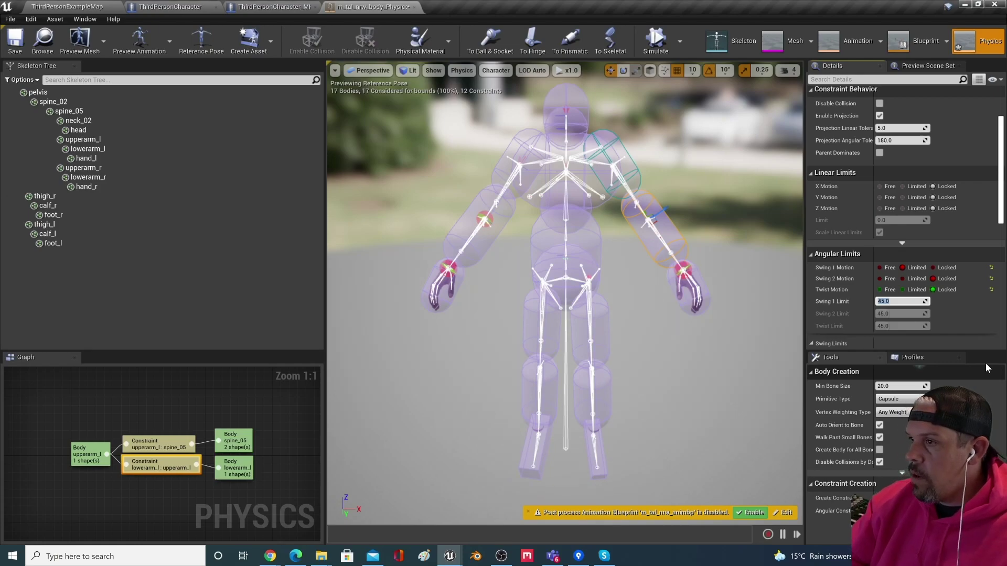
left_click(914, 302)
left_click(14, 42)
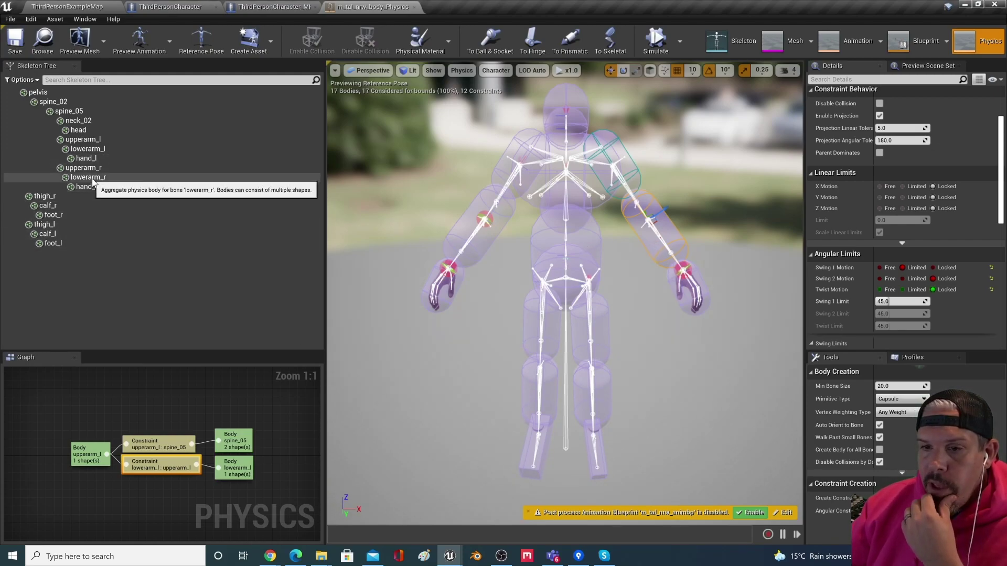
Step: On the hand_l to lowerarm_l constraint, limit Swing 1 to 35 and Swing 2 to 25, lock Twist Motion, and save the asset
left_click(87, 452)
left_click(92, 149)
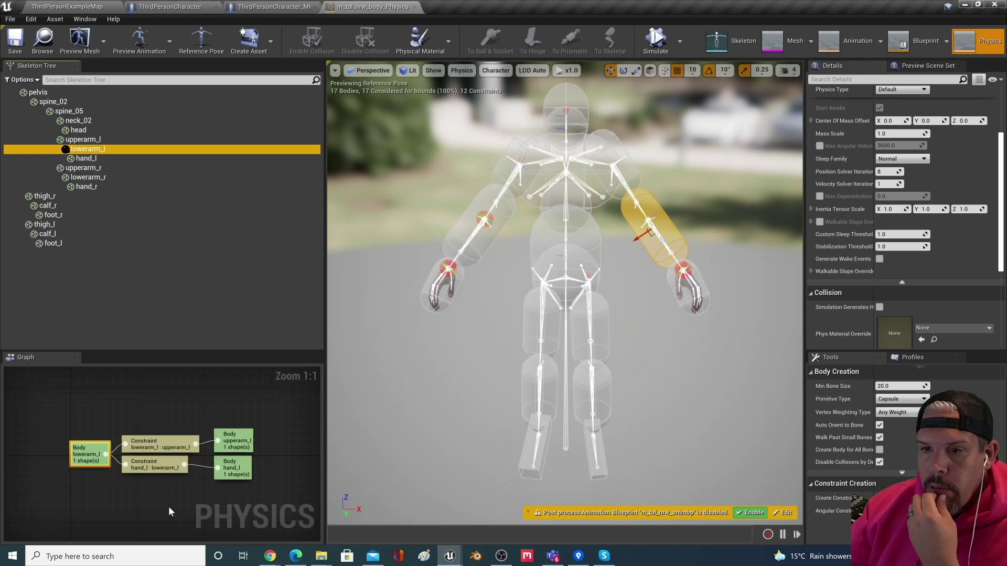
left_click(158, 462)
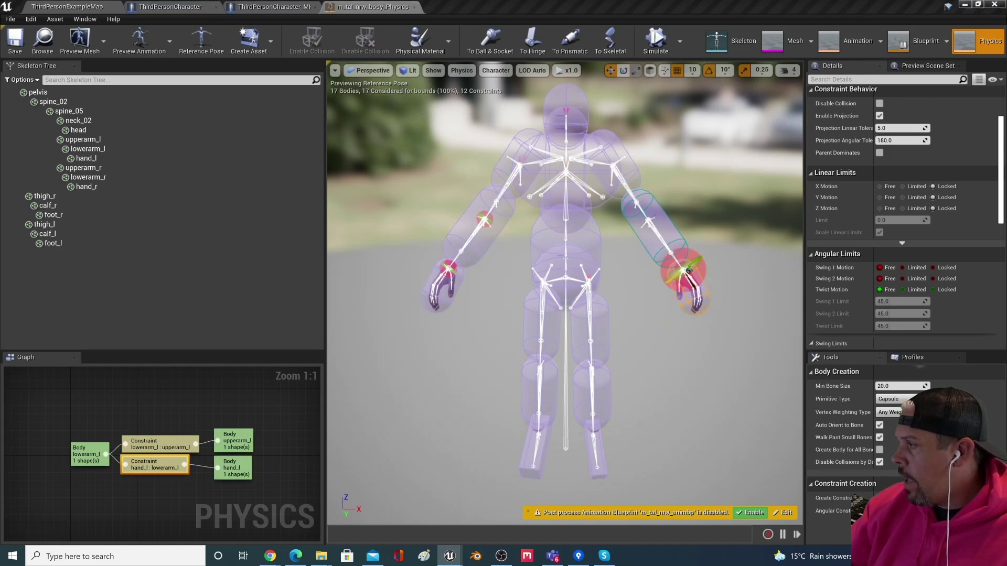
left_click(916, 268)
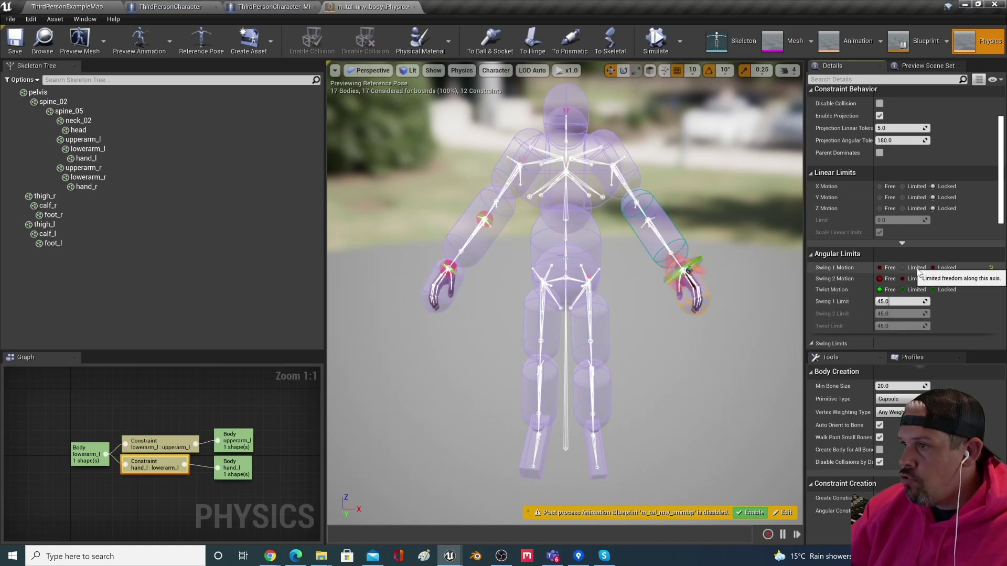
left_click(915, 279)
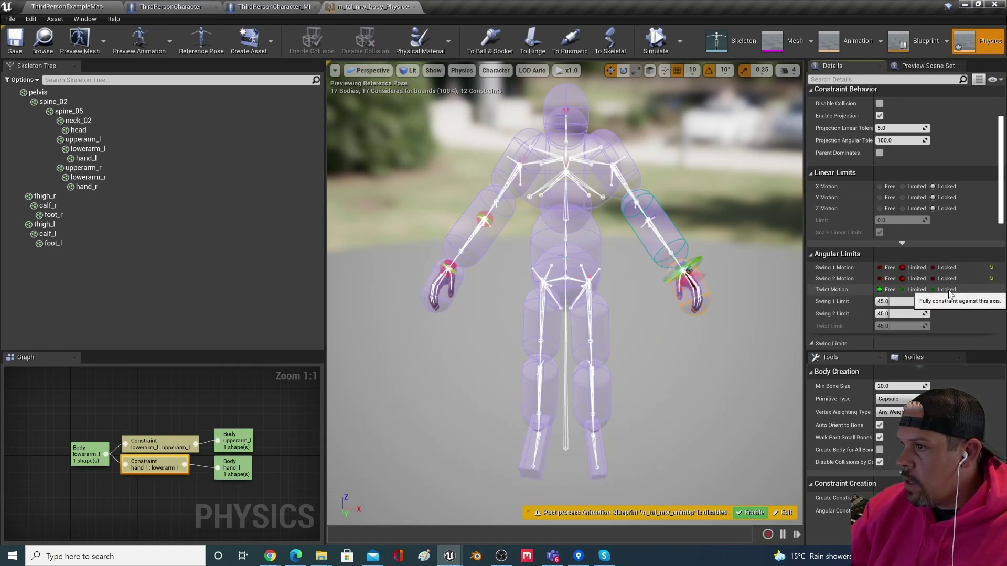
left_click(939, 290)
left_click(894, 301)
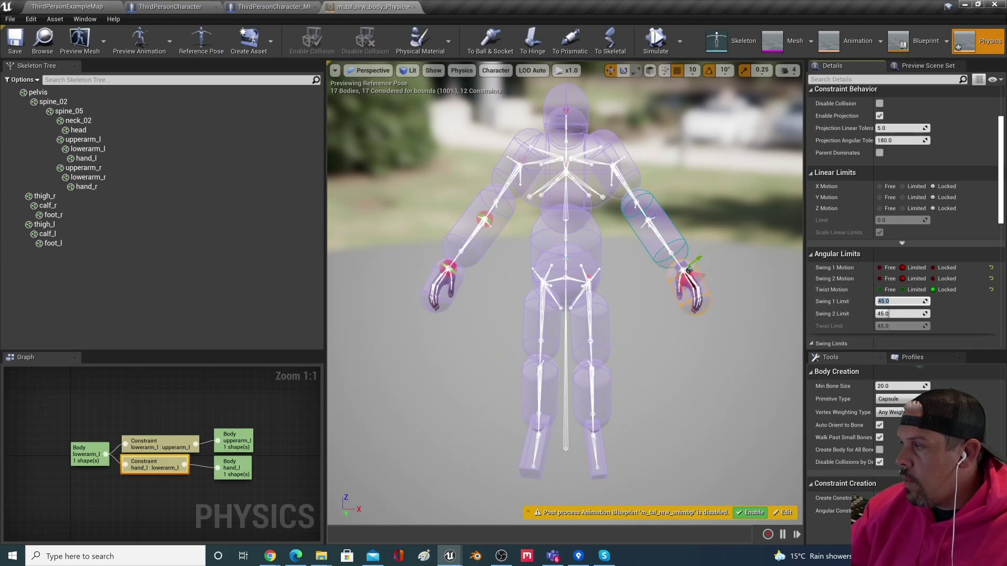
type("35")
key("Tab")
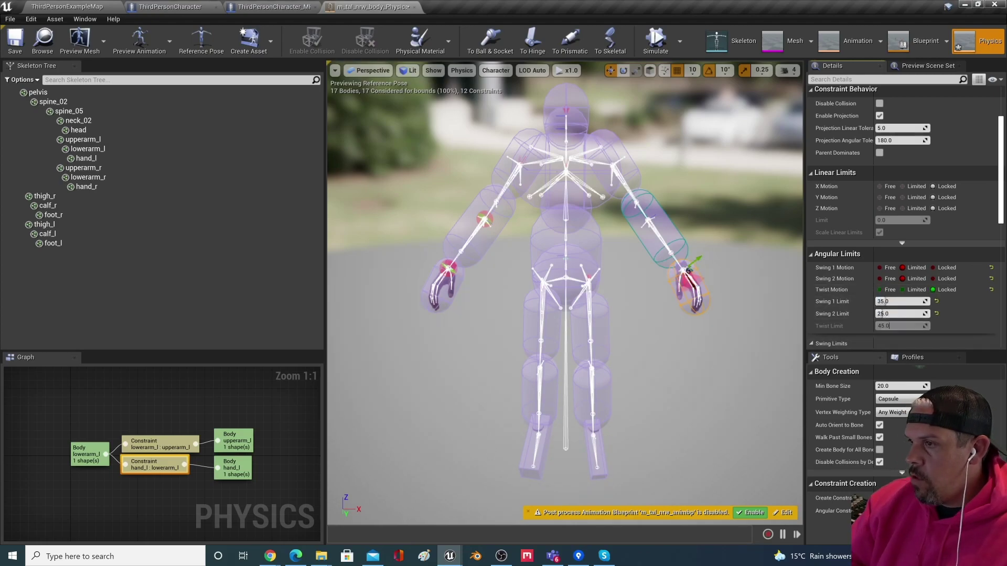
left_click(17, 44)
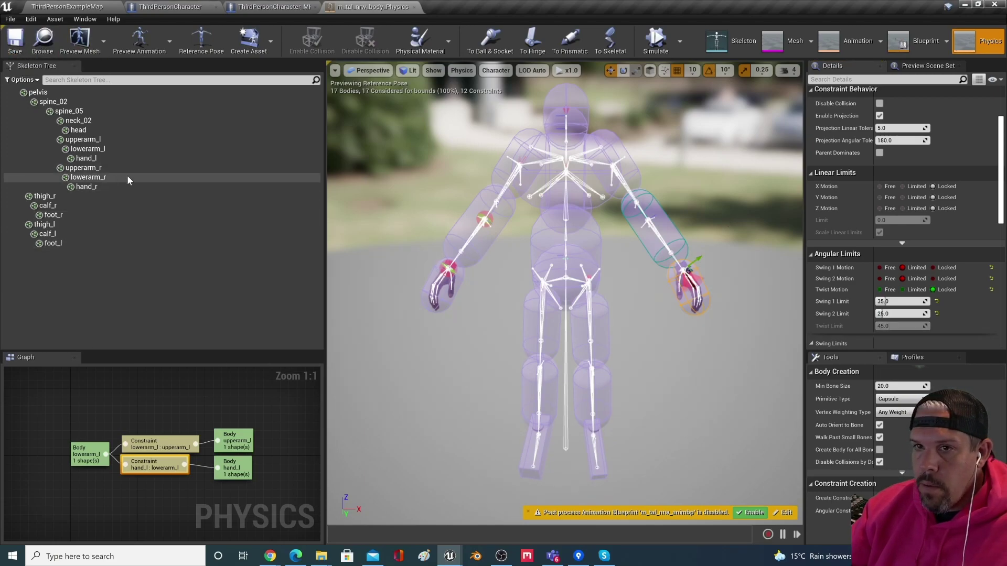
Step: On the lowerarm_r to upperarm_r constraint, limit Swing 1 Motion and lock Swing 2 and Twist Motion
left_click(106, 168)
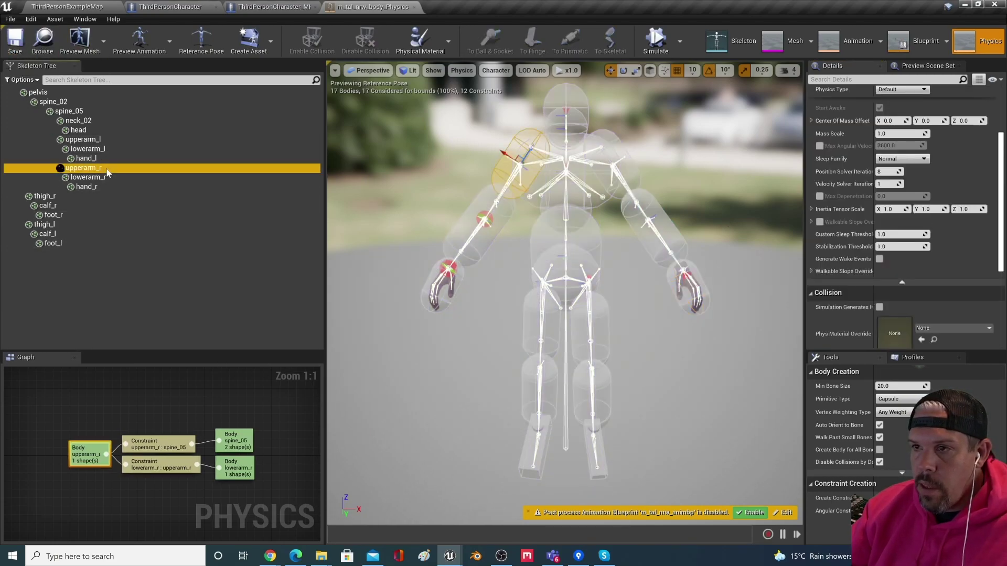
scroll(887, 215, "up", 5)
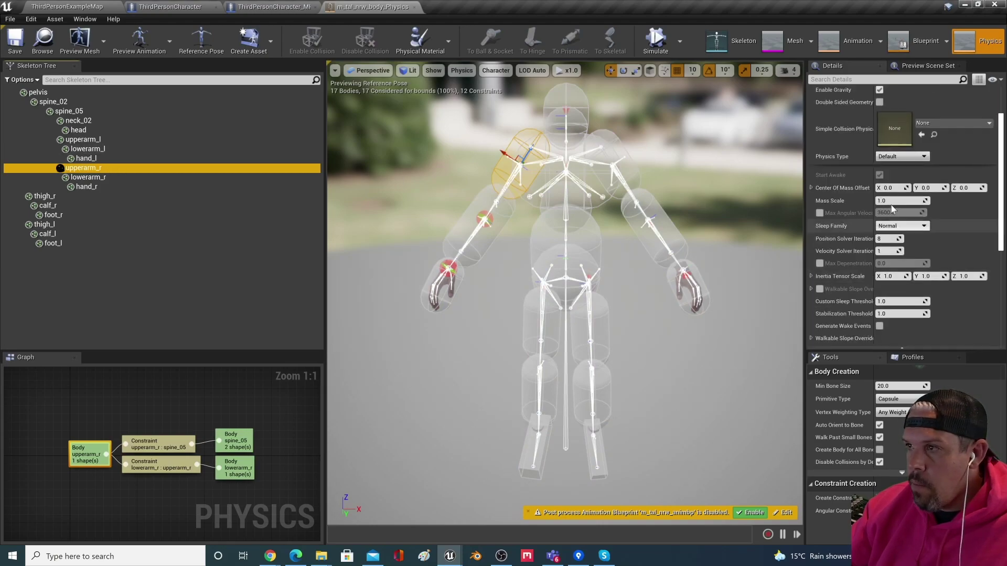
left_click(159, 447)
scroll(896, 250, "down", 3)
left_click(161, 464)
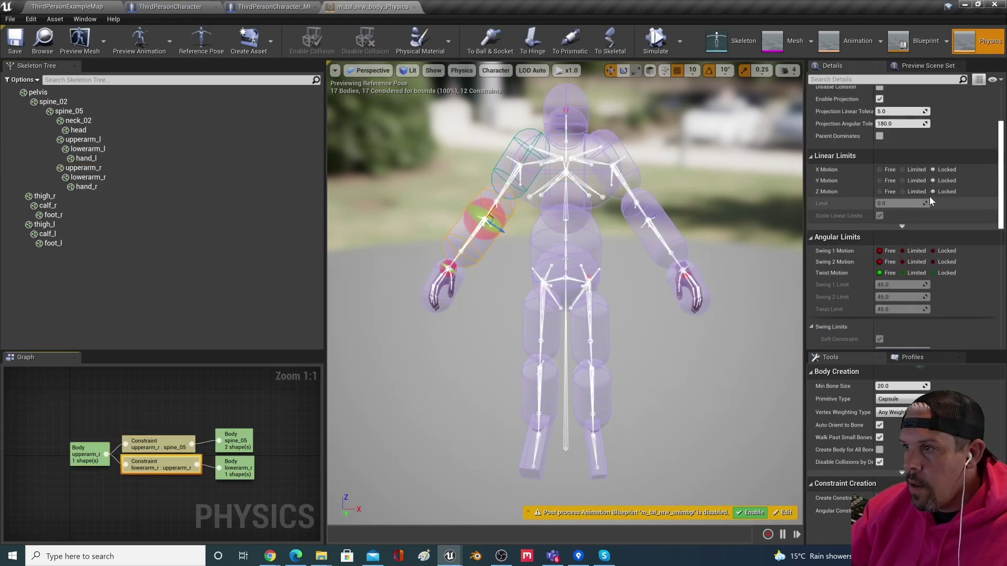
scroll(929, 200, "down", 1)
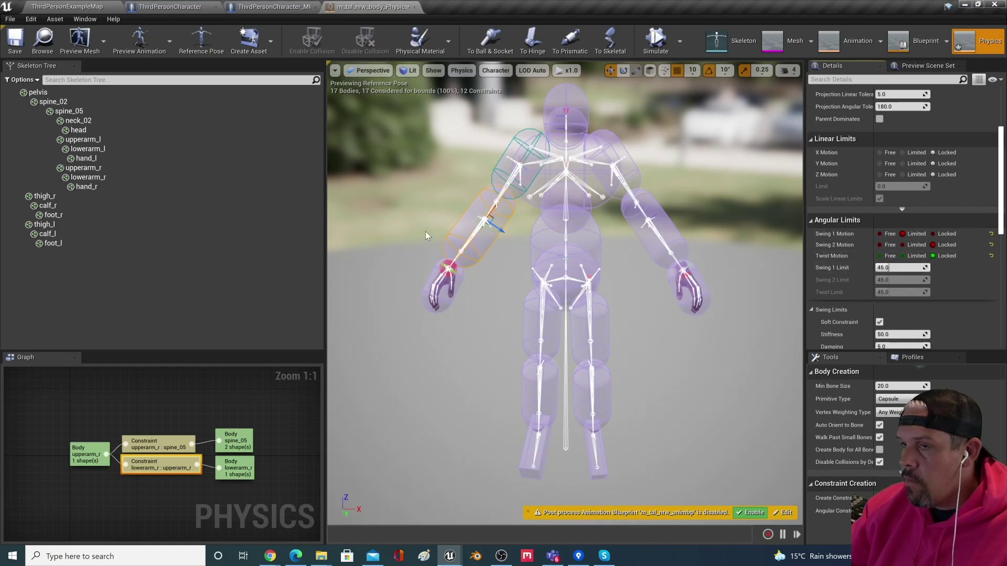
Step: On the hand_r to lowerarm_r constraint, limit Swing 1 and Swing 2 Motion, lock Twist Motion, and set Swing 1 Limit to 35
left_click(235, 467)
left_click(155, 464)
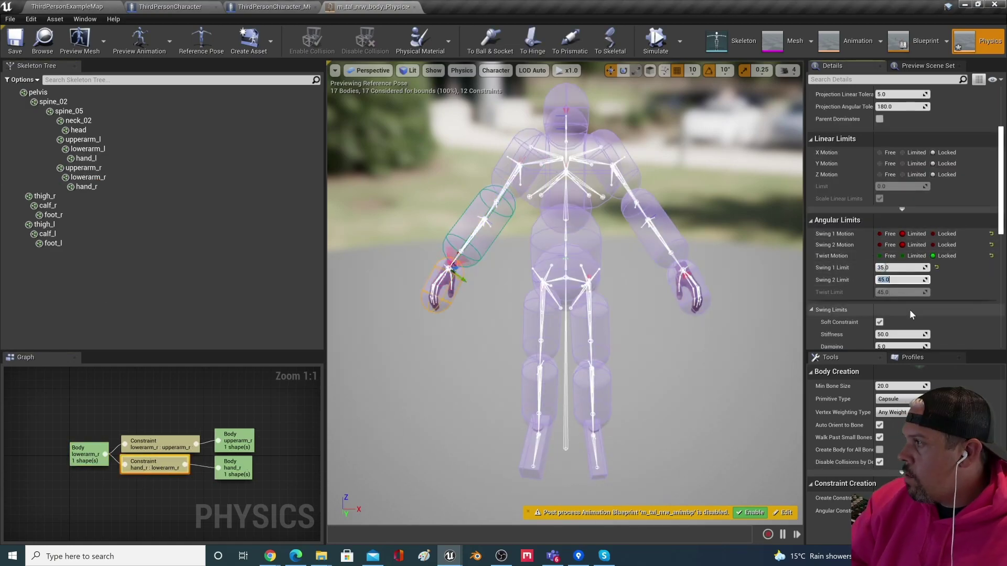
scroll(916, 299, "down", 10)
scroll(917, 295, "down", 5)
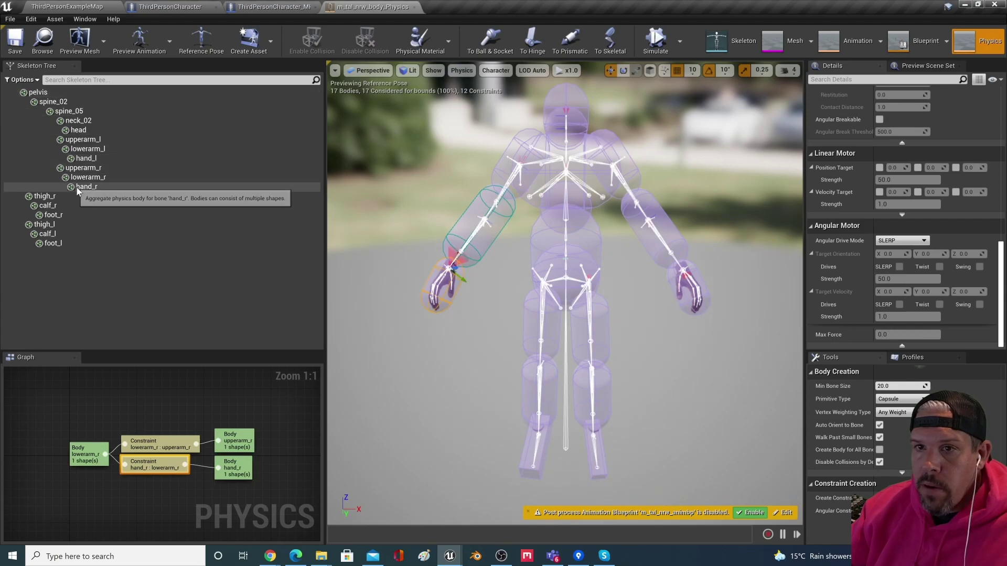
Step: Play the ThirdPersonExampleMap level, walk the character forward, trigger the ragdoll on the floor, and end the play session
left_click(67, 7)
left_click(488, 51)
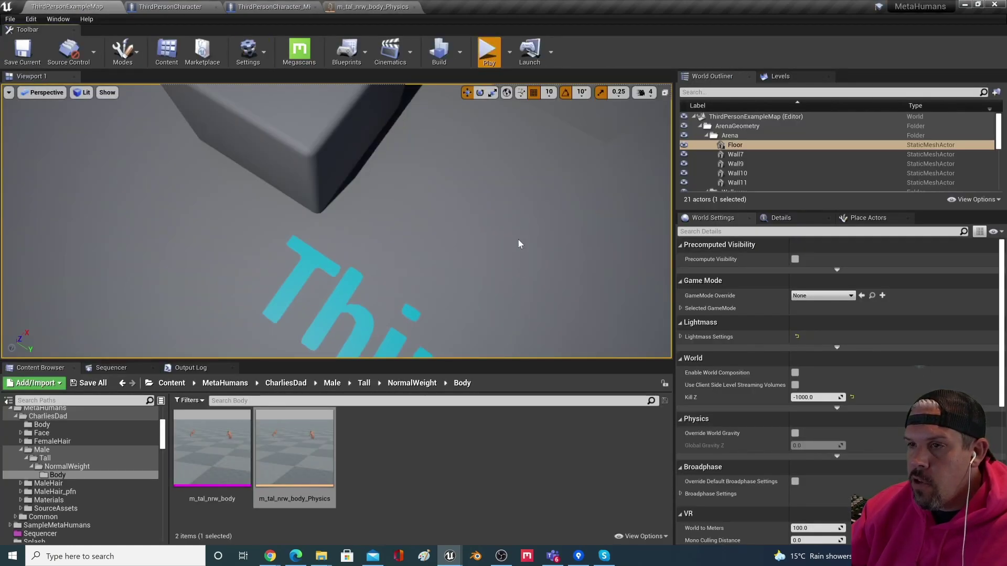
key("w")
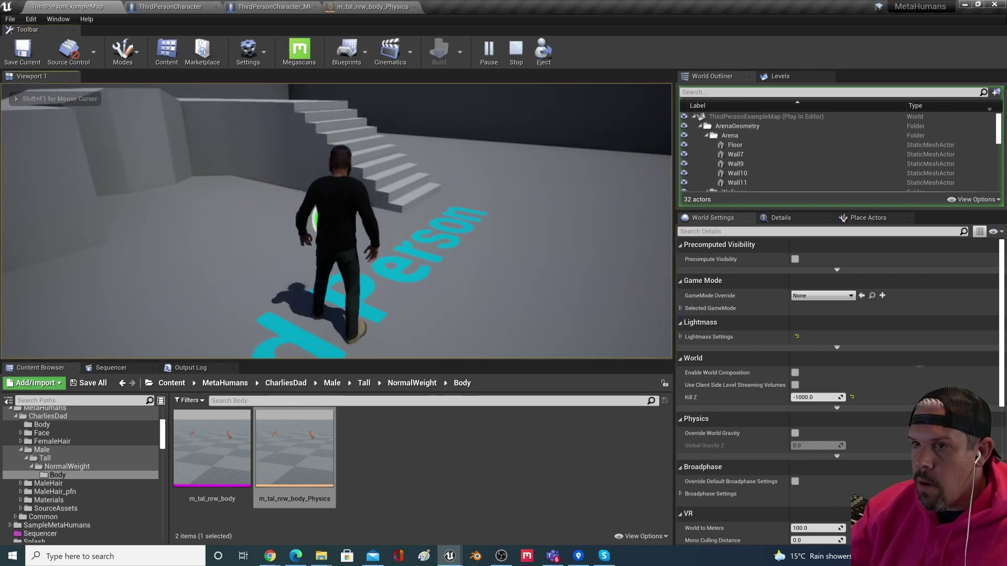
key("r")
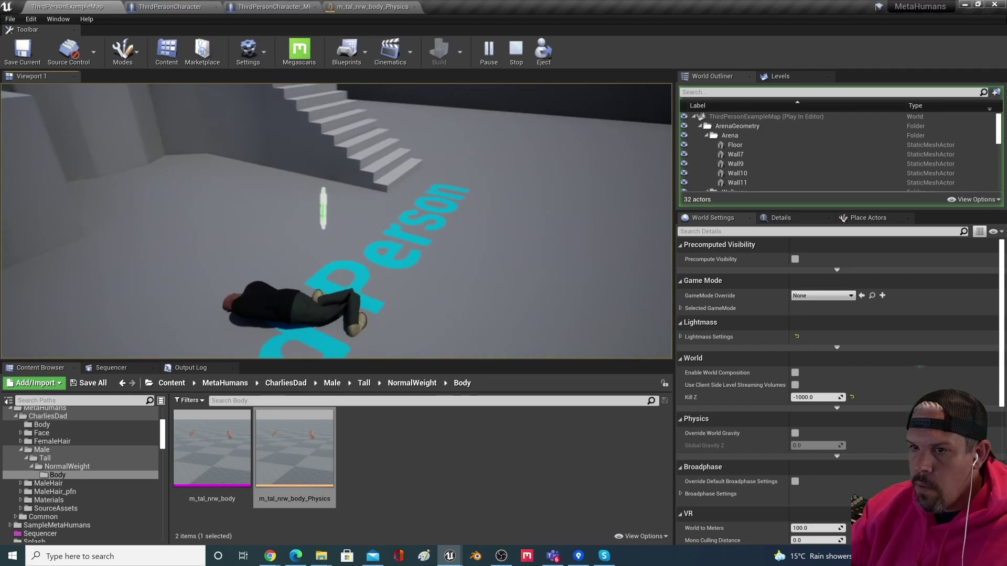
key("Escape")
Step: Play the level again to test the character's ragdoll during a jump, and end the play session
left_click(364, 209)
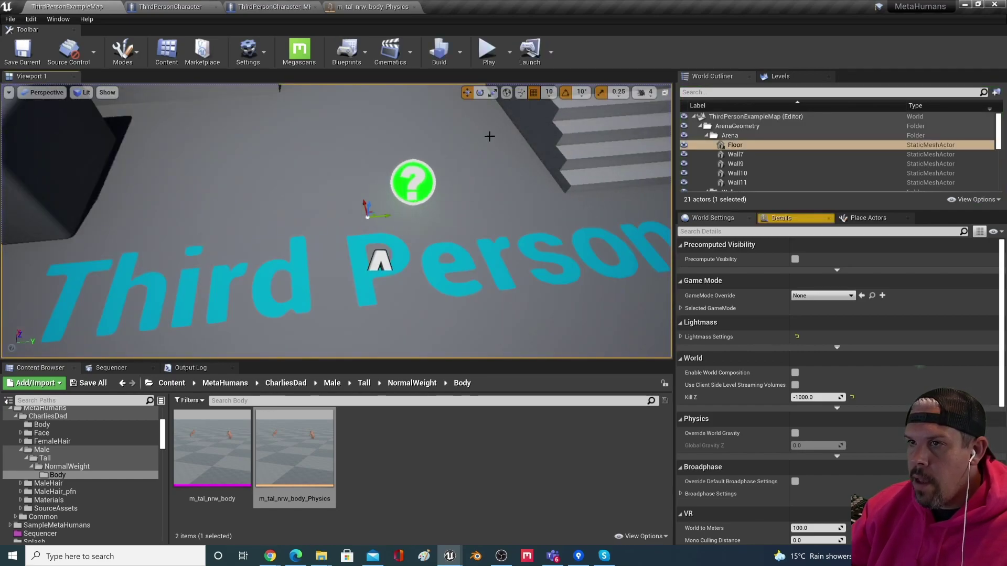
key("alt+p")
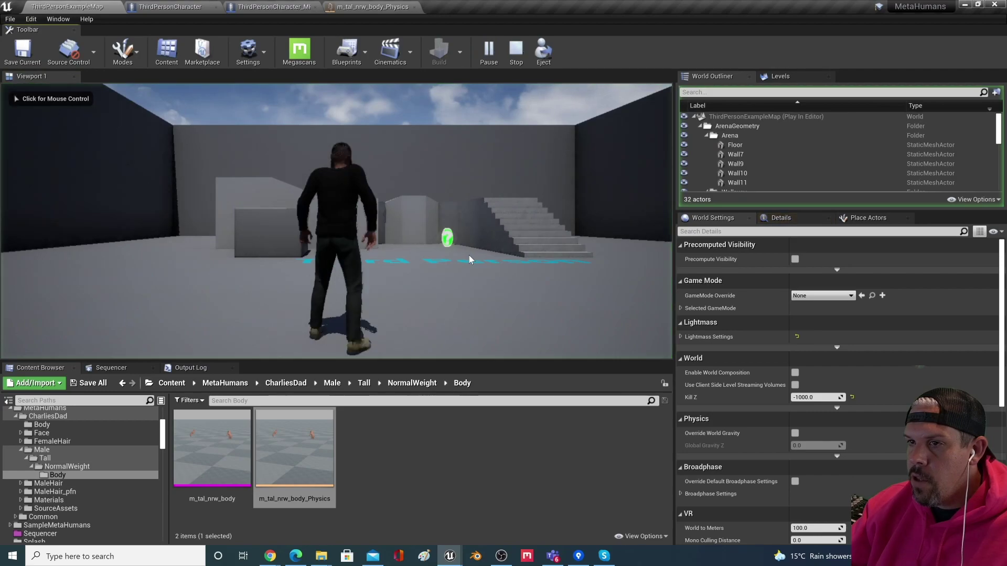
left_click(346, 215)
key("space")
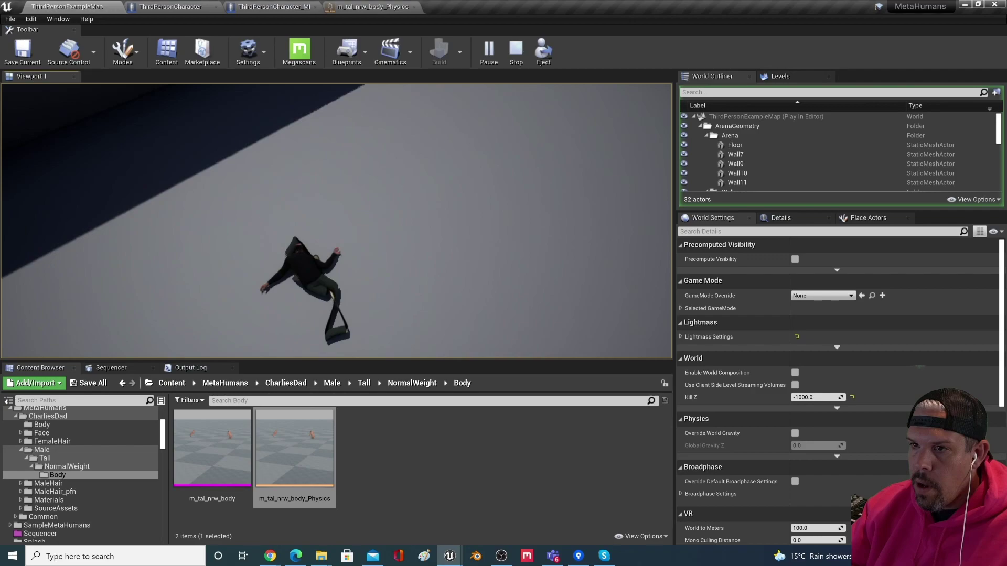
key("Escape")
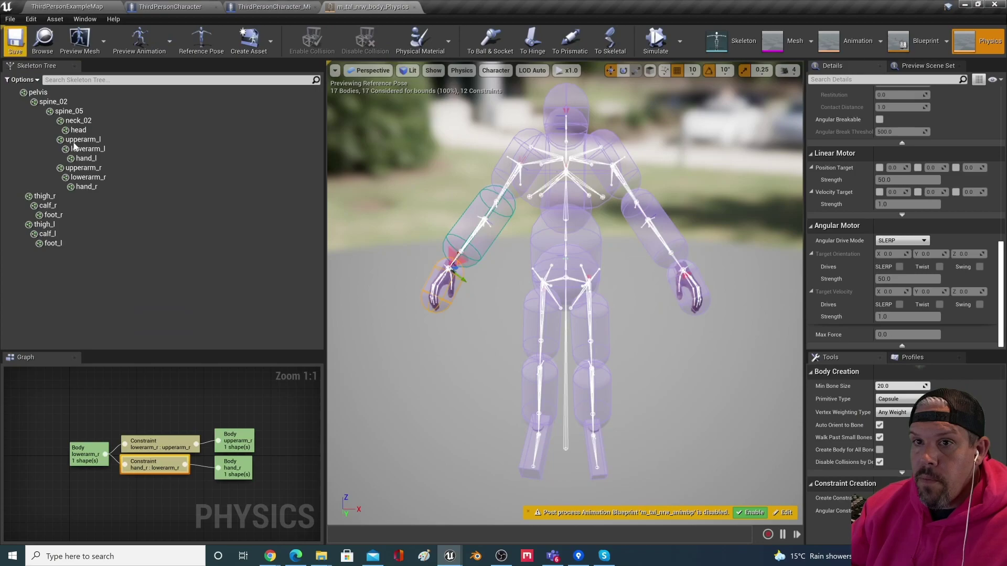
Step: Try to add a constraint from the thigh_r body to the calf_l body
left_click(30, 197)
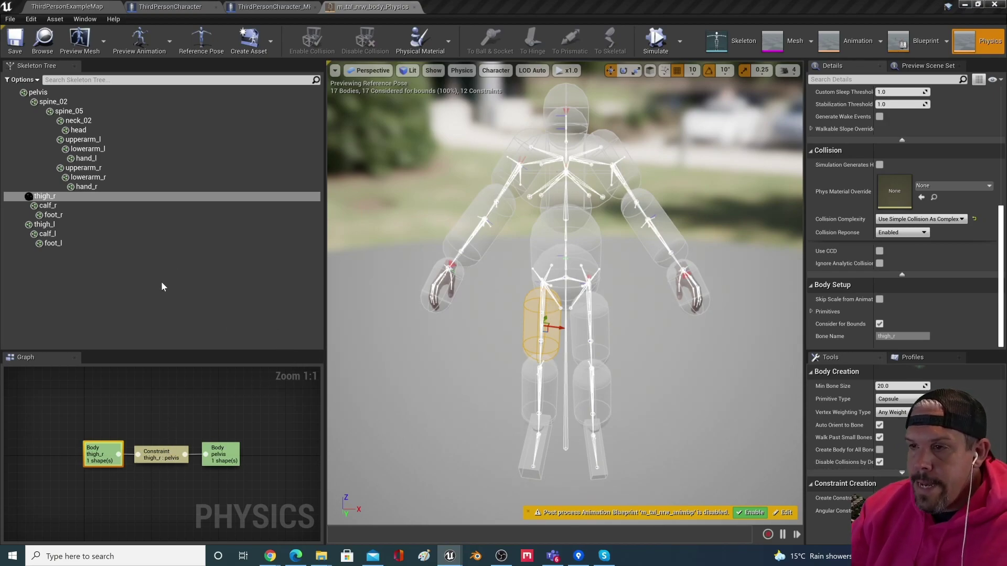
right_click(56, 196)
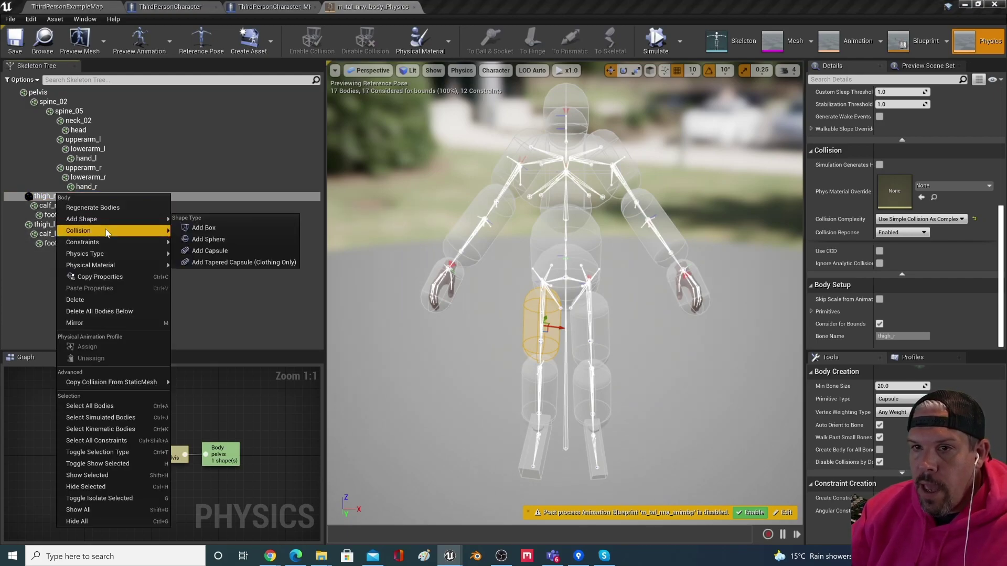
mouse_move(106, 244)
left_click(223, 272)
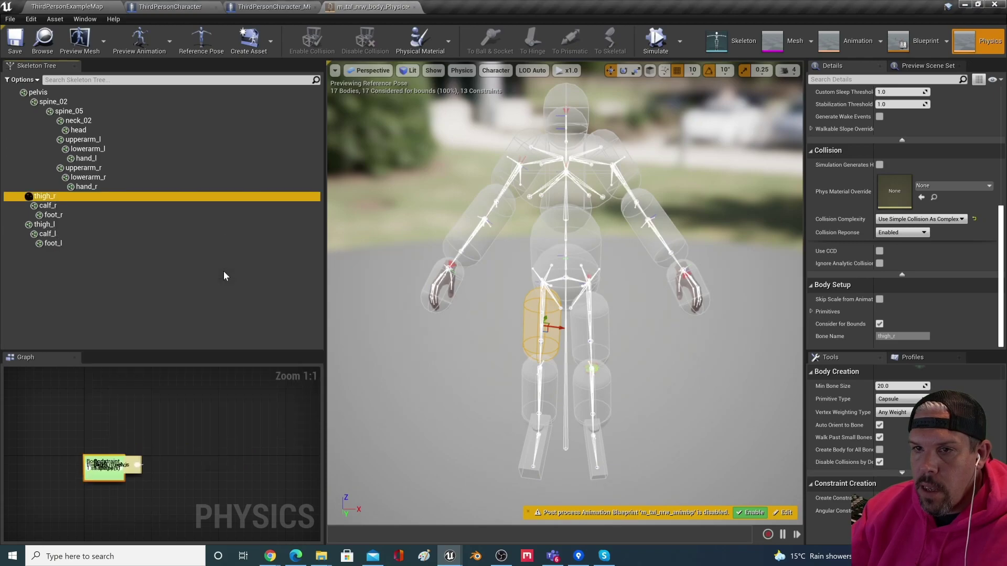
left_click(47, 205)
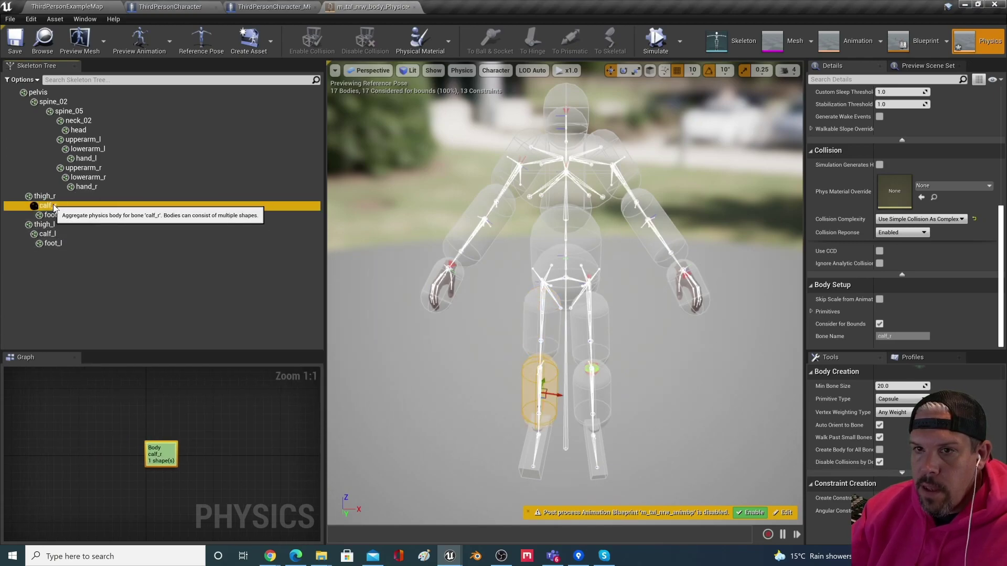
right_click(54, 205)
left_click(84, 218)
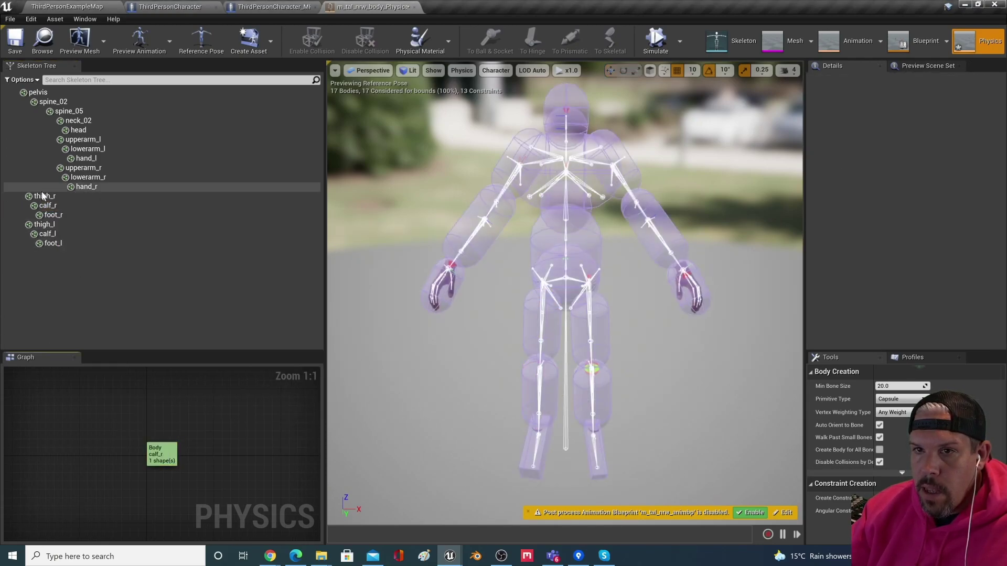
Step: Delete the constraint between the thigh_r and calf_l bodies
left_click(63, 196)
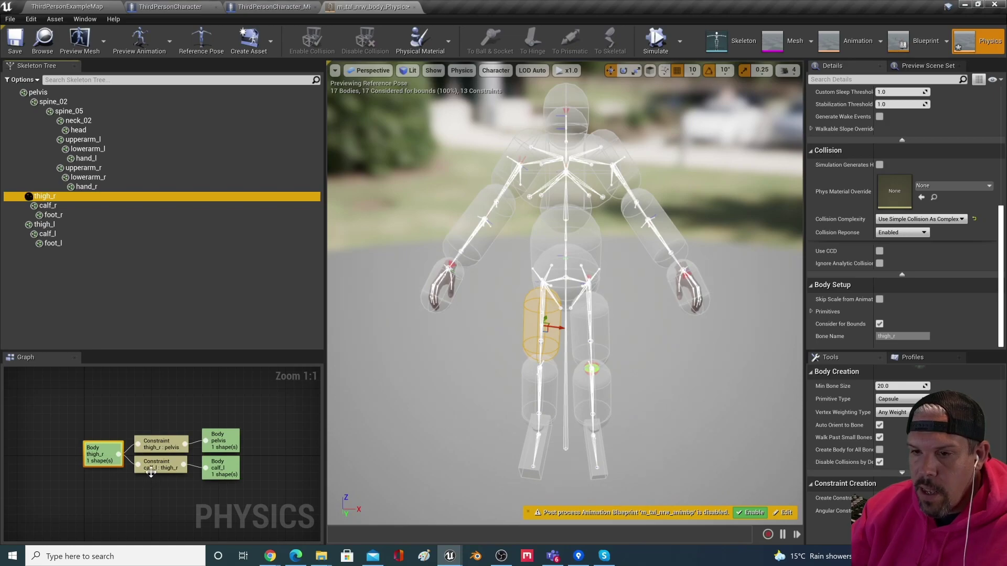
left_click(178, 465)
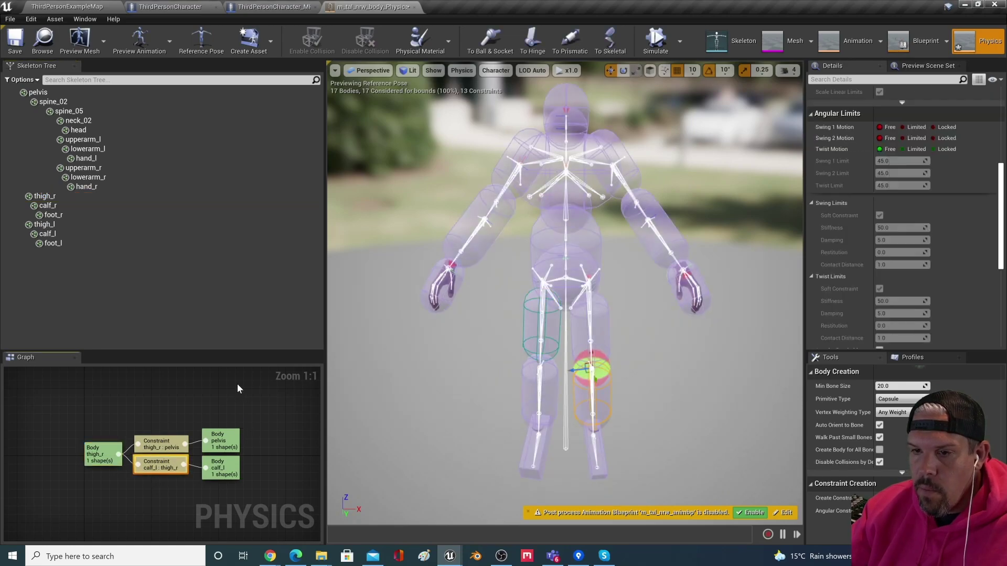
key("Delete")
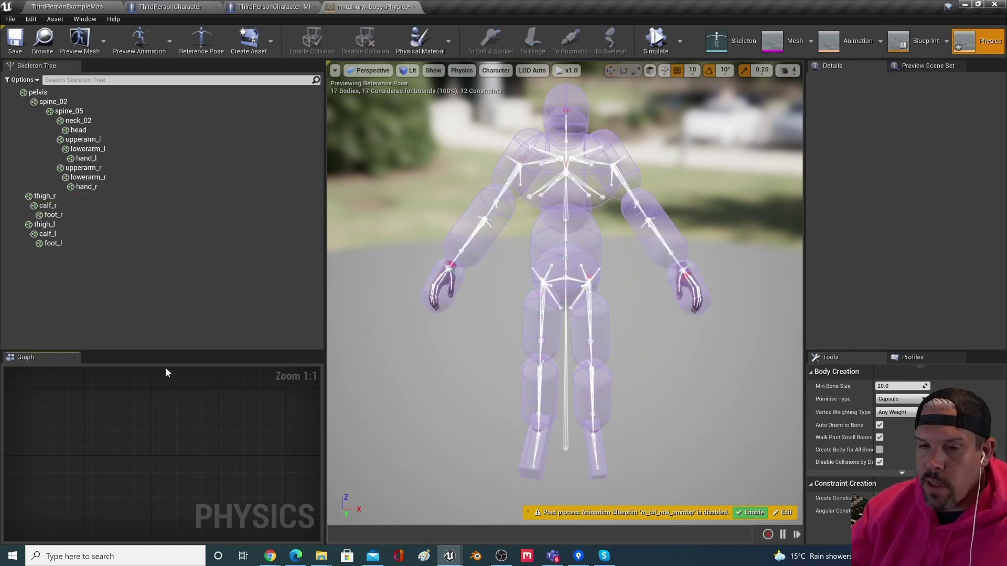
Step: Create constraints from the thigh_r body to calf_r and from the calf_r body to foot_r
left_click(67, 196)
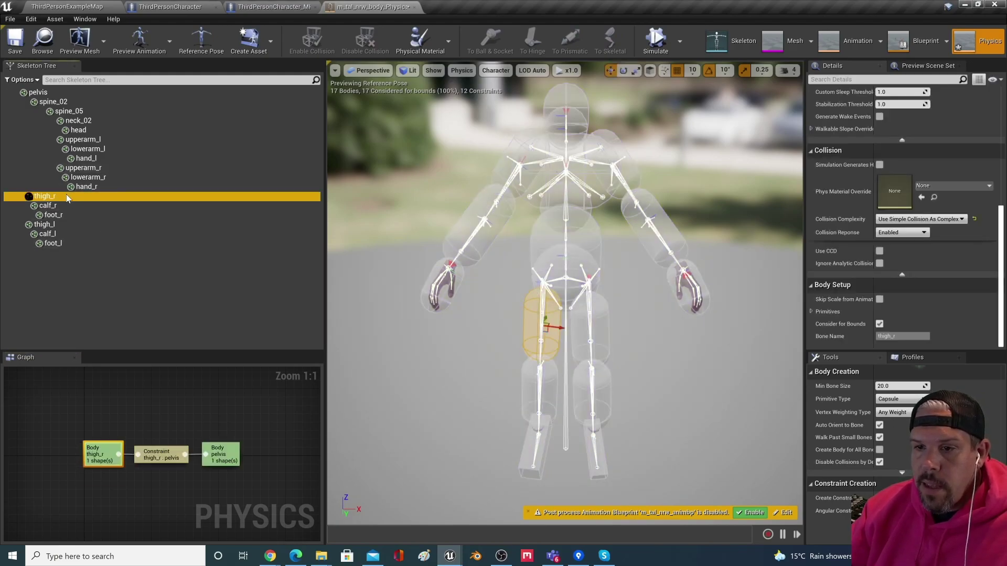
right_click(108, 455)
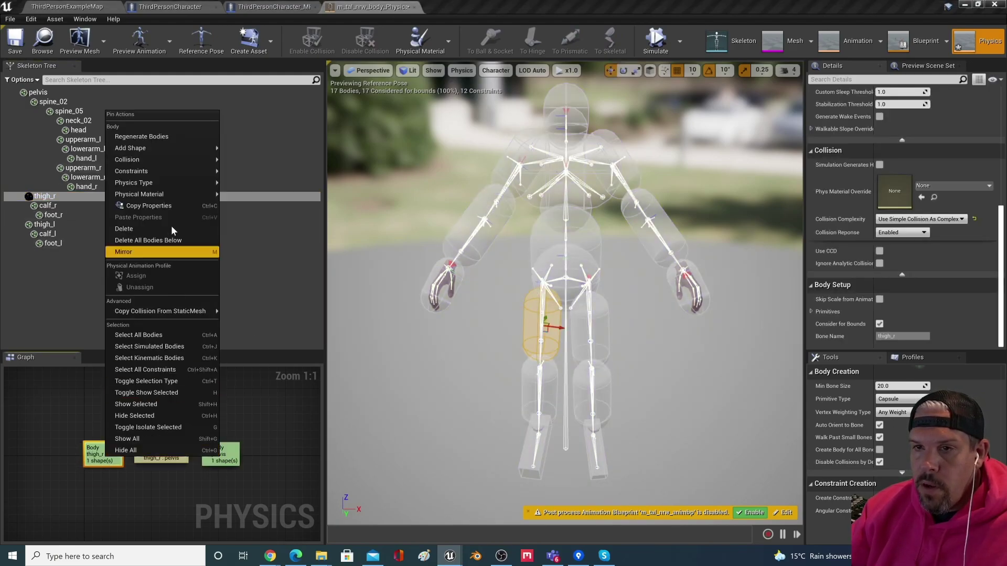
mouse_move(157, 171)
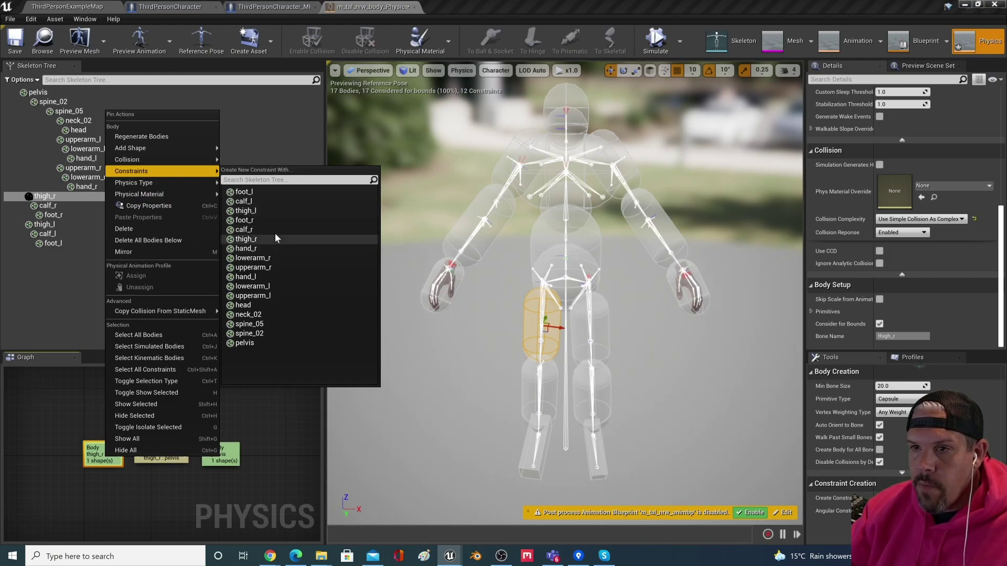
left_click(262, 229)
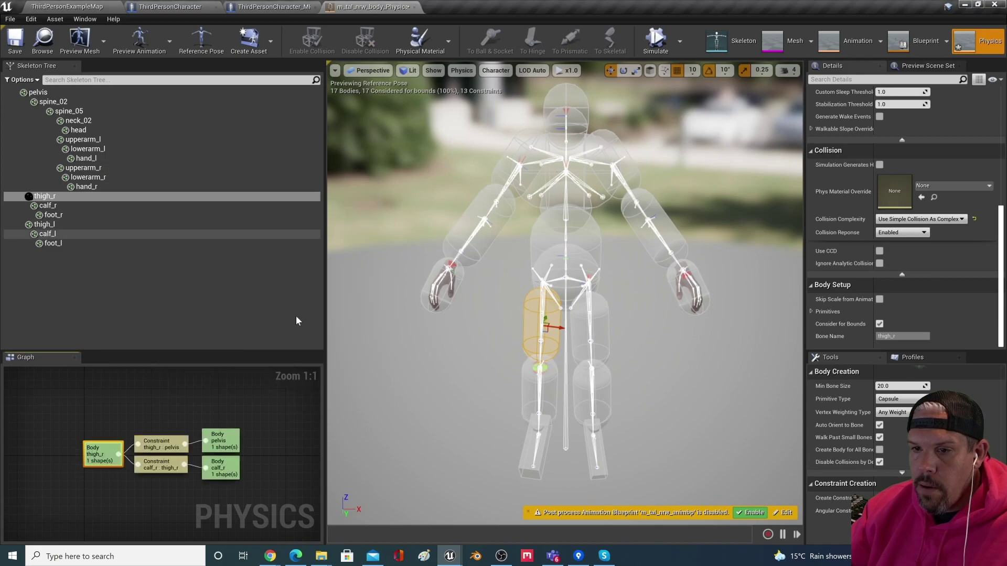
left_click(64, 204)
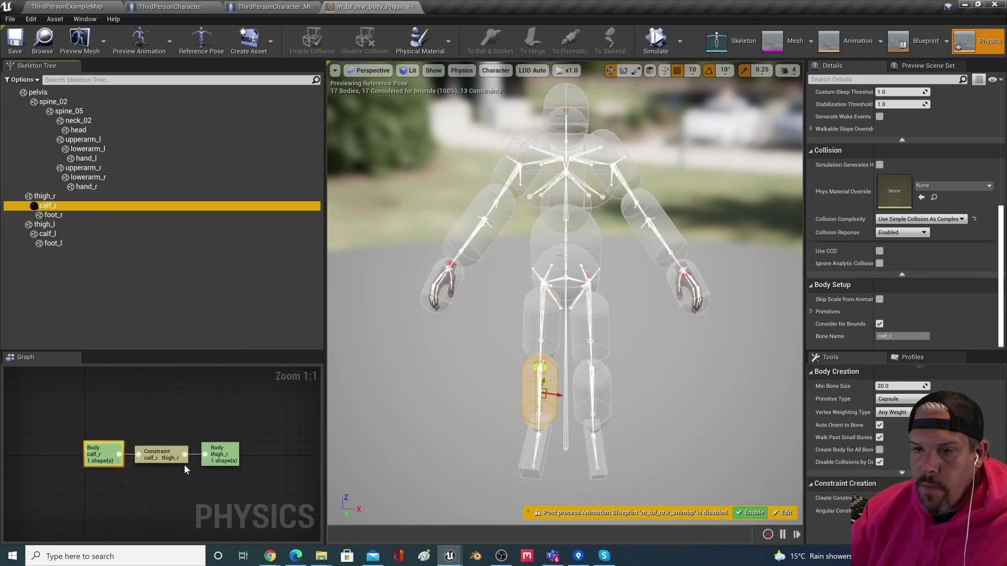
right_click(107, 460)
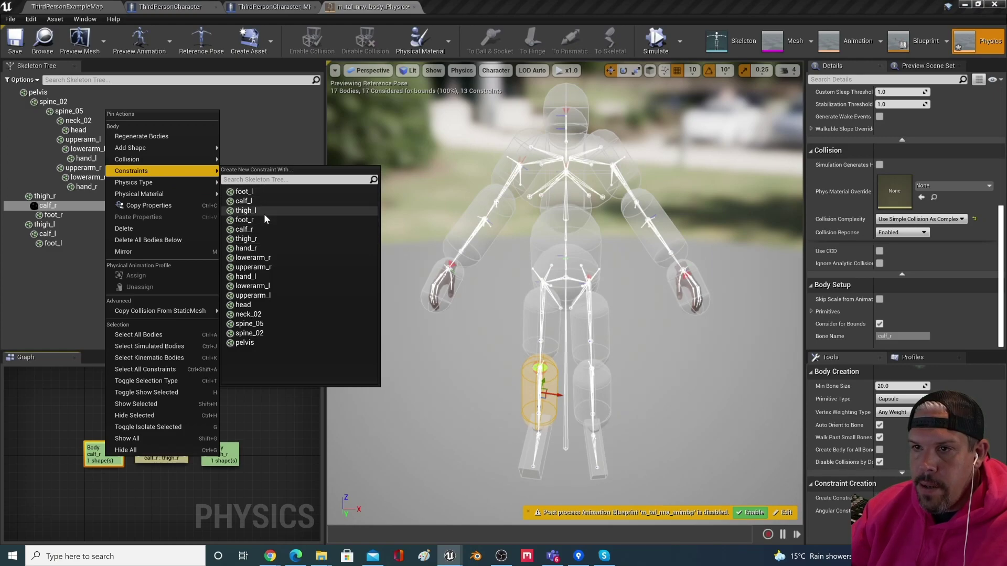
left_click(263, 220)
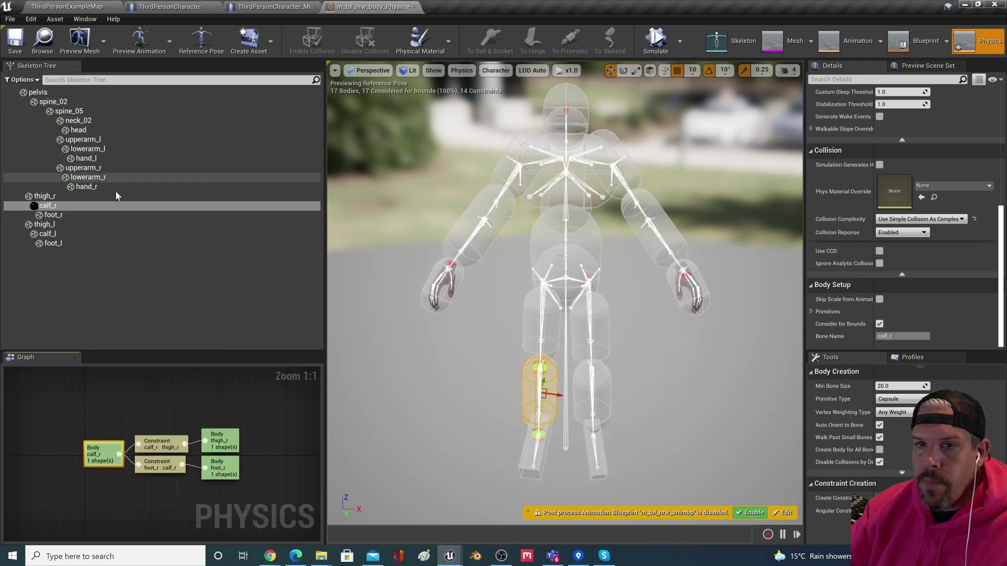
Step: Create constraints from the thigh_l body to calf_l and from the calf_l body to foot_l
left_click(76, 225)
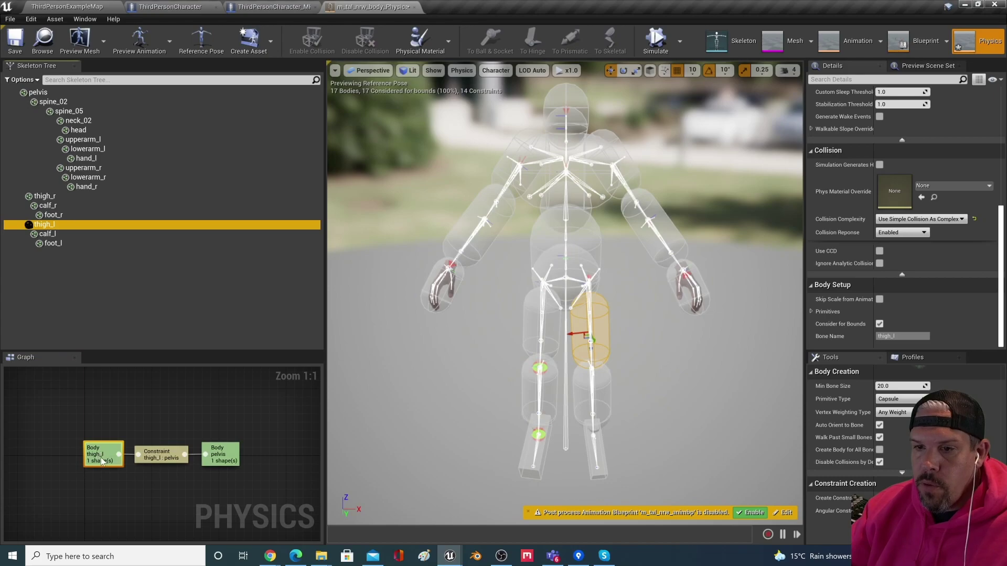
right_click(99, 456)
mouse_move(173, 171)
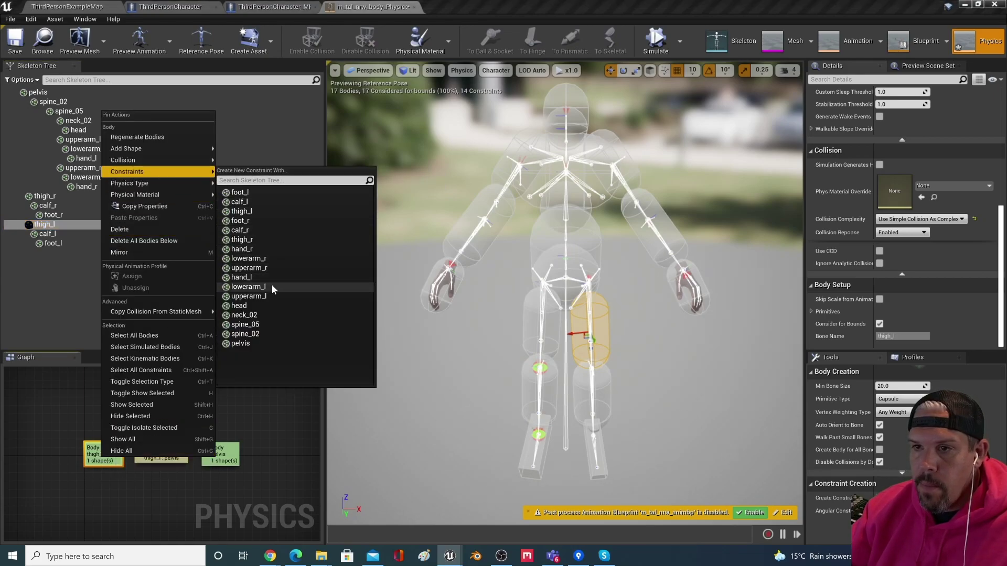
left_click(269, 203)
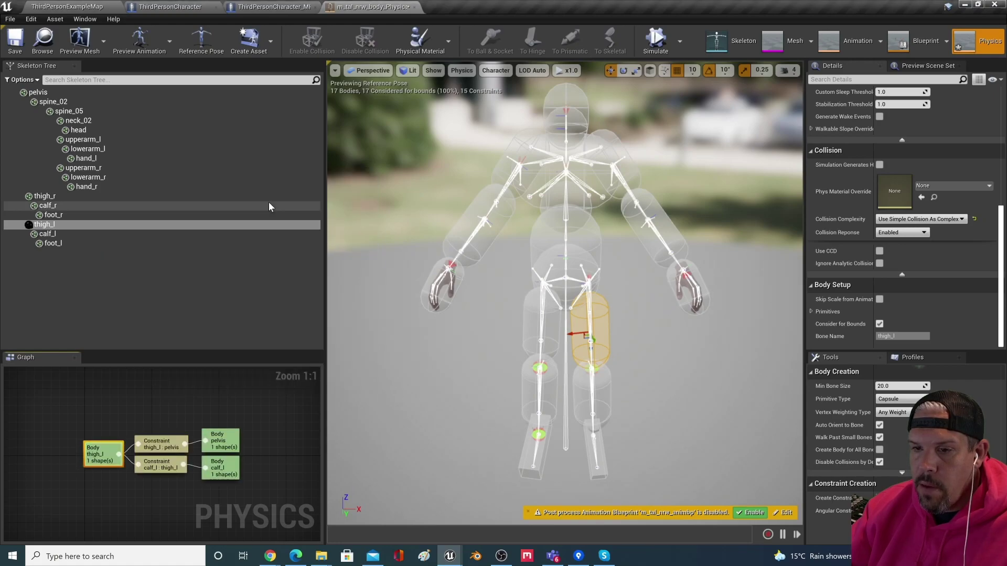
left_click(61, 233)
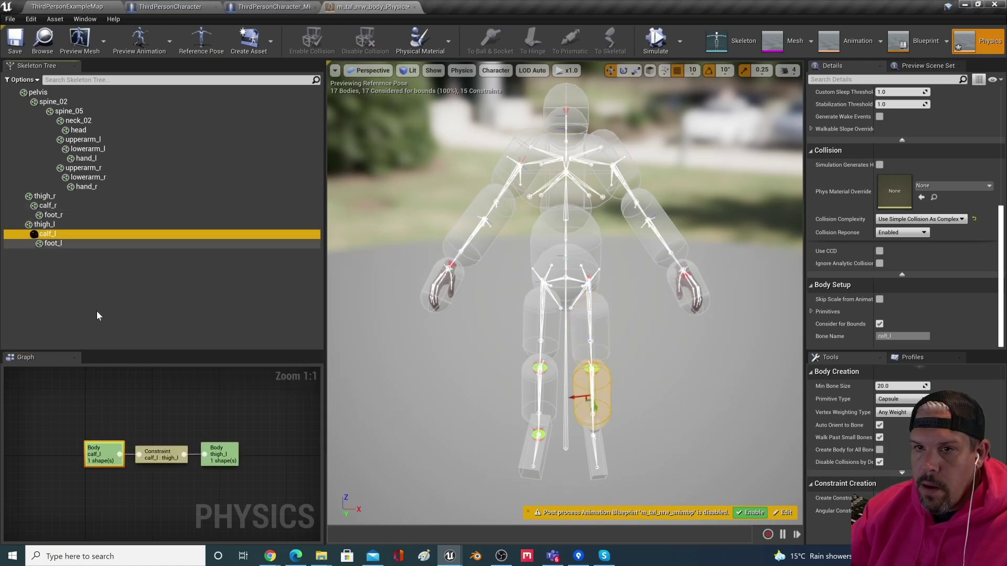
right_click(104, 452)
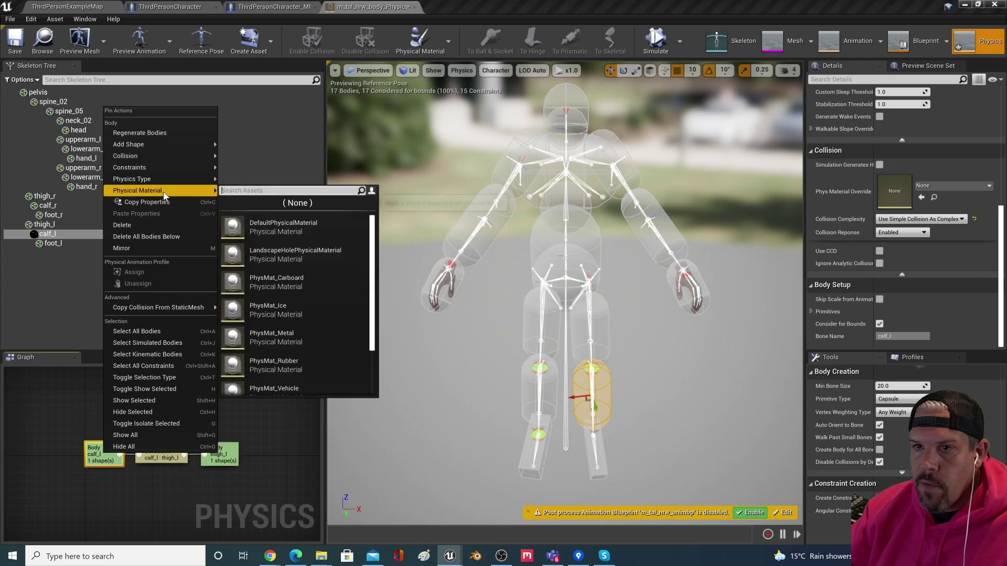
mouse_move(170, 174)
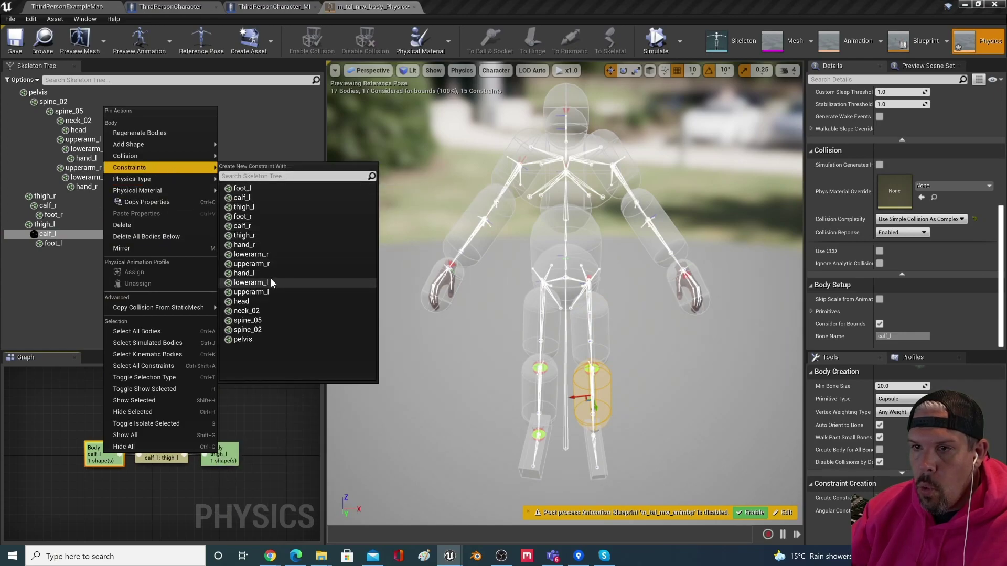
left_click(263, 187)
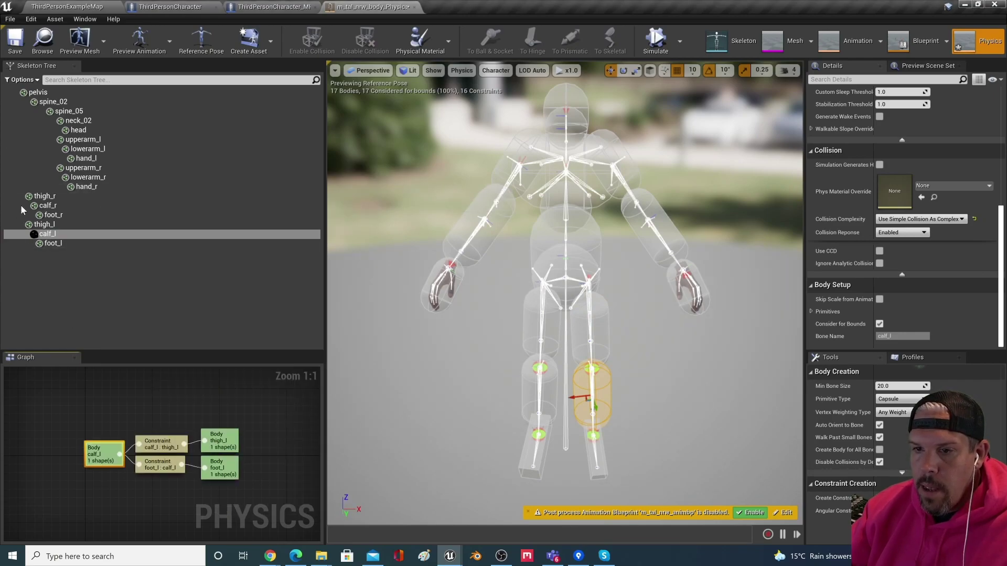
left_click(53, 243)
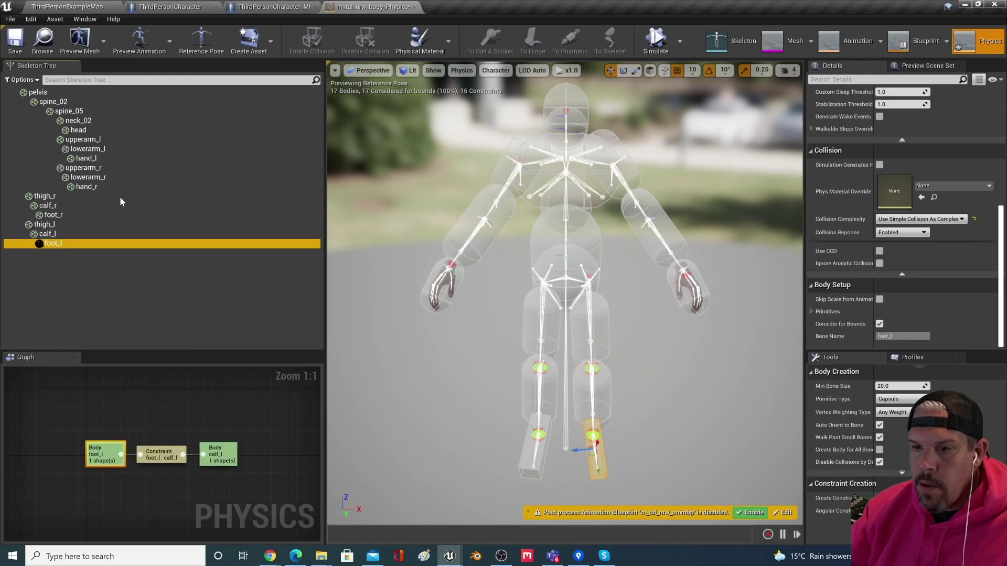
Step: Limit Swing 1 of the calf_r to thigh_r constraint to 65 degrees and lock its Swing 2 and Twist motion
left_click(63, 196)
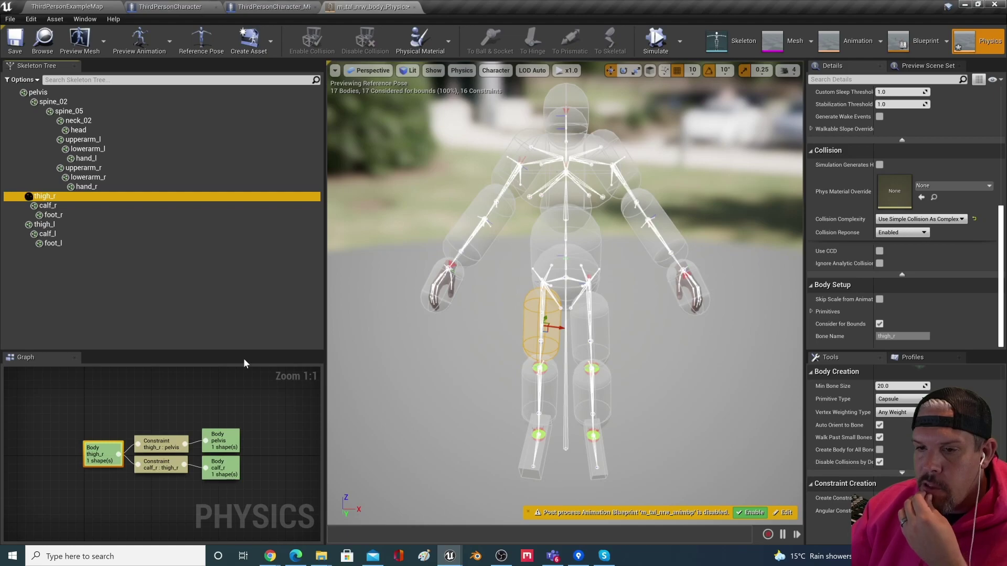
left_click(167, 442)
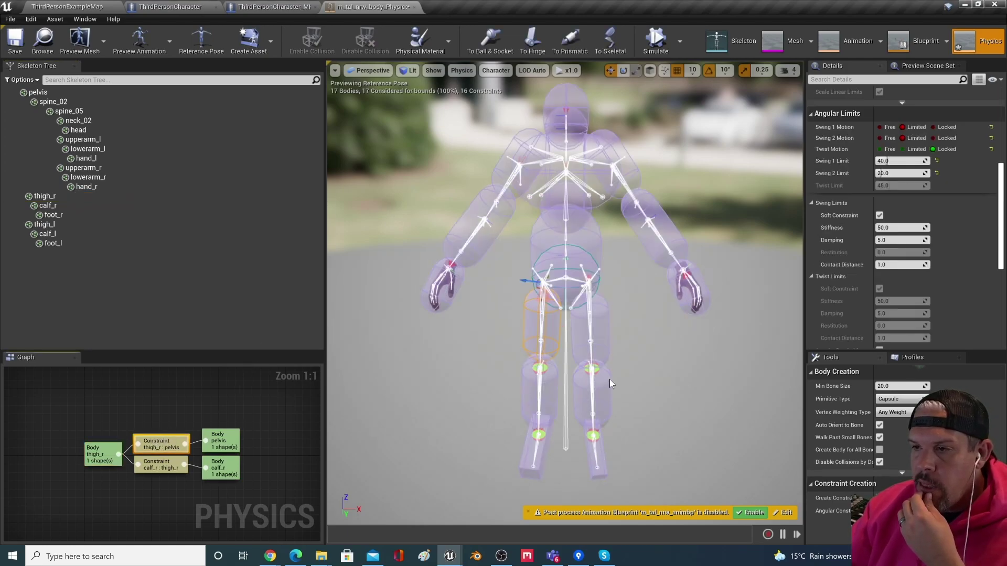
scroll(915, 177, "down", 2)
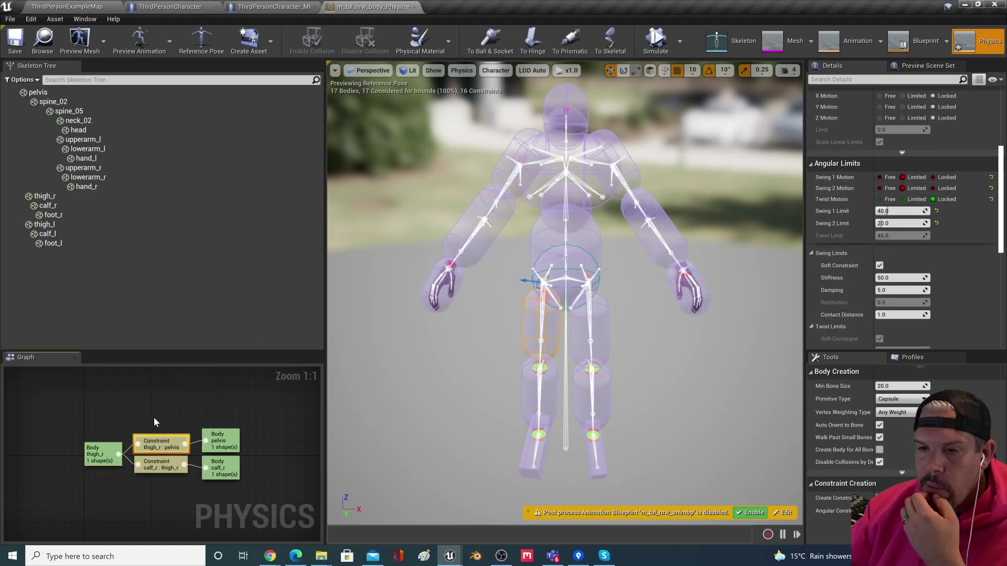
left_click(160, 470)
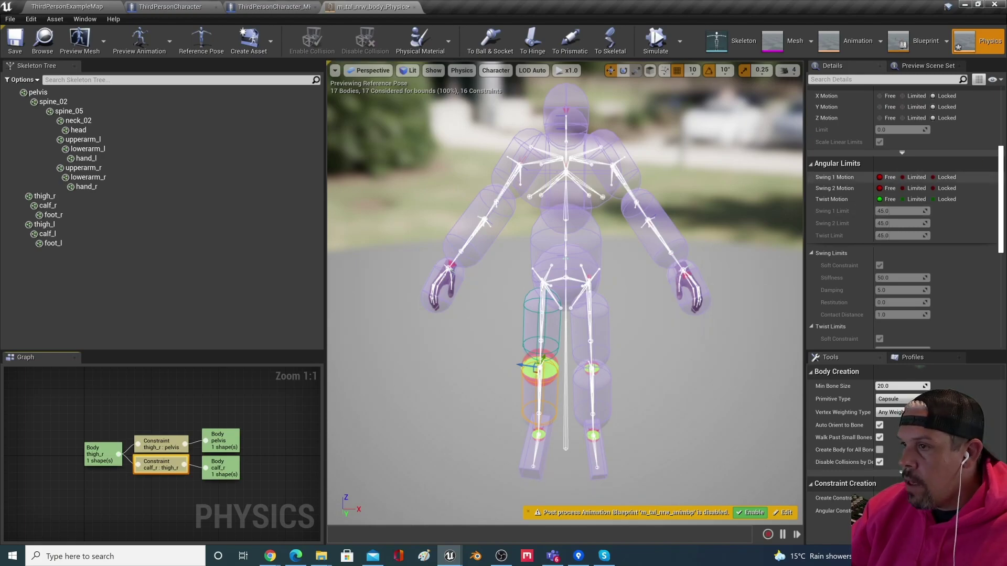
left_click(902, 178)
left_click(935, 188)
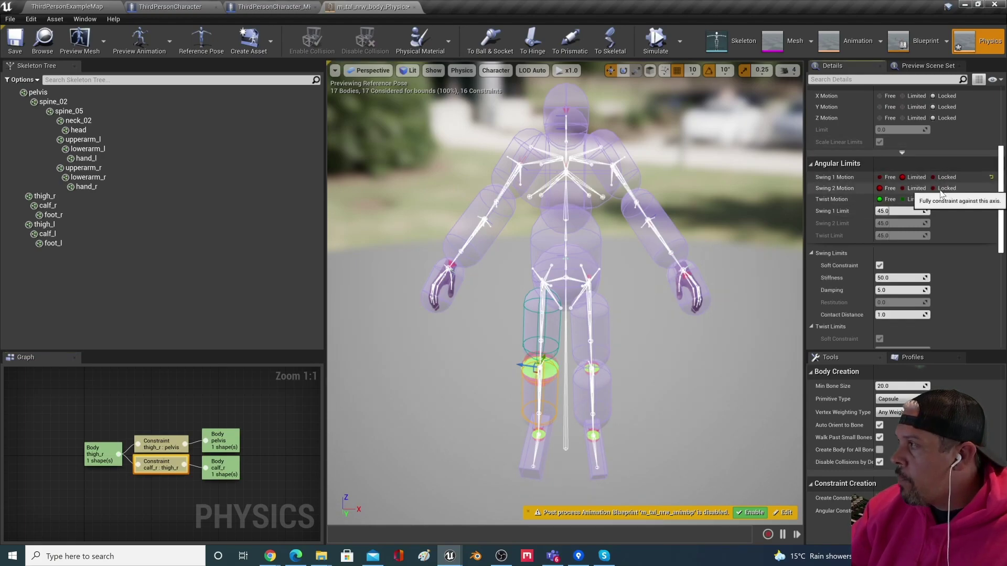
left_click(935, 199)
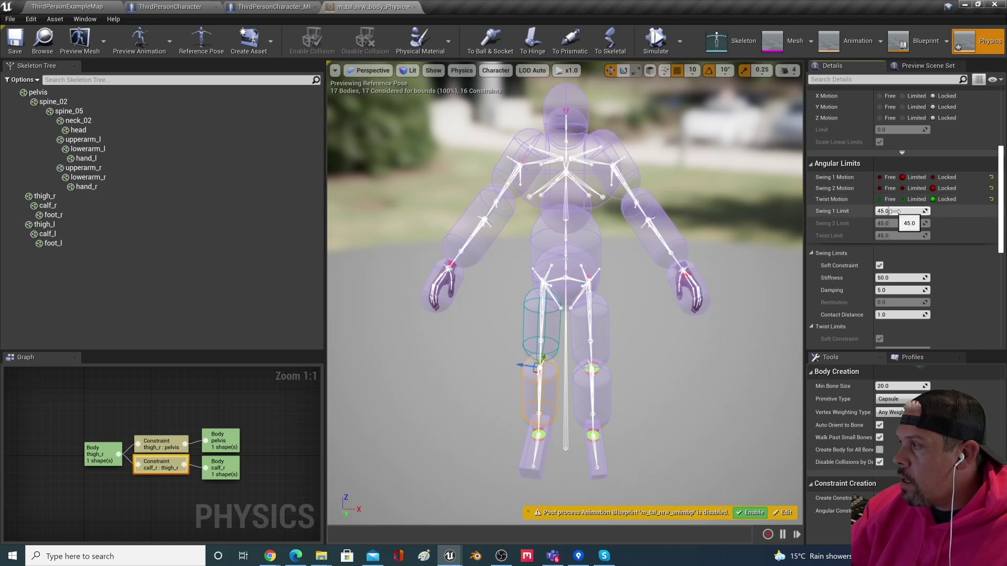
left_click_drag(901, 216, 879, 209)
type("65")
key("Return")
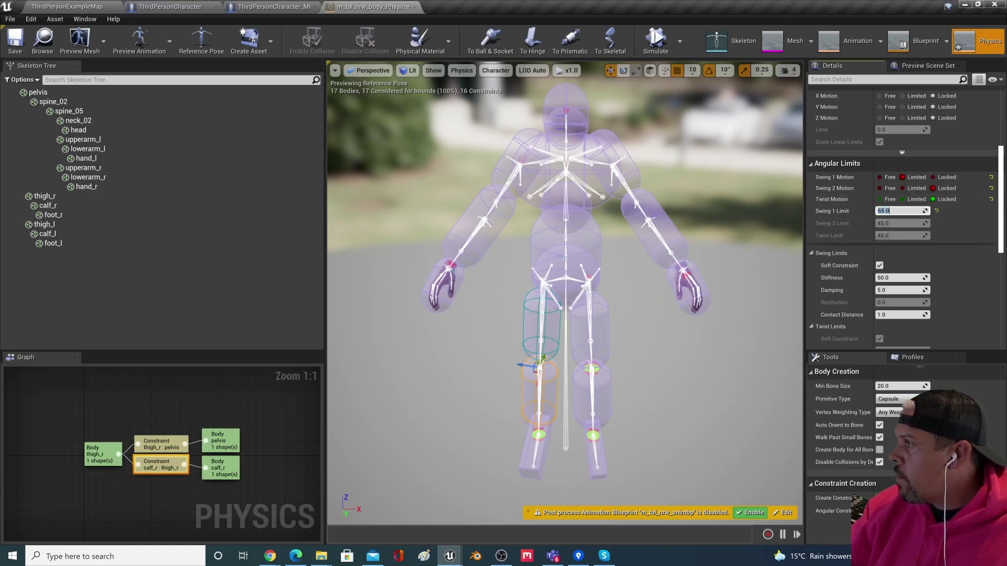
Step: Set the angular drive mode of the calf_r to thigh_r constraint to Twist and Swing
scroll(956, 257, "down", 6)
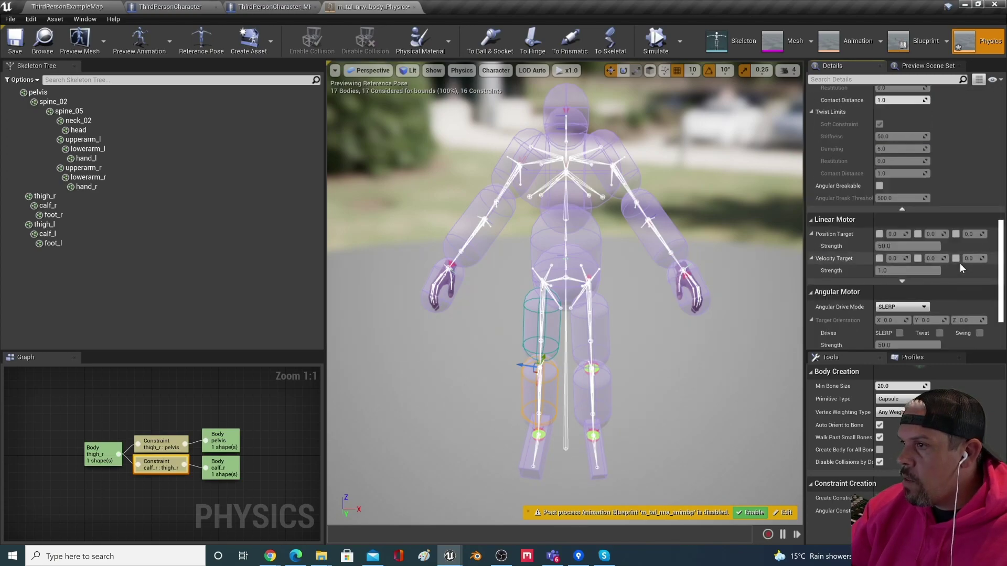
left_click(911, 242)
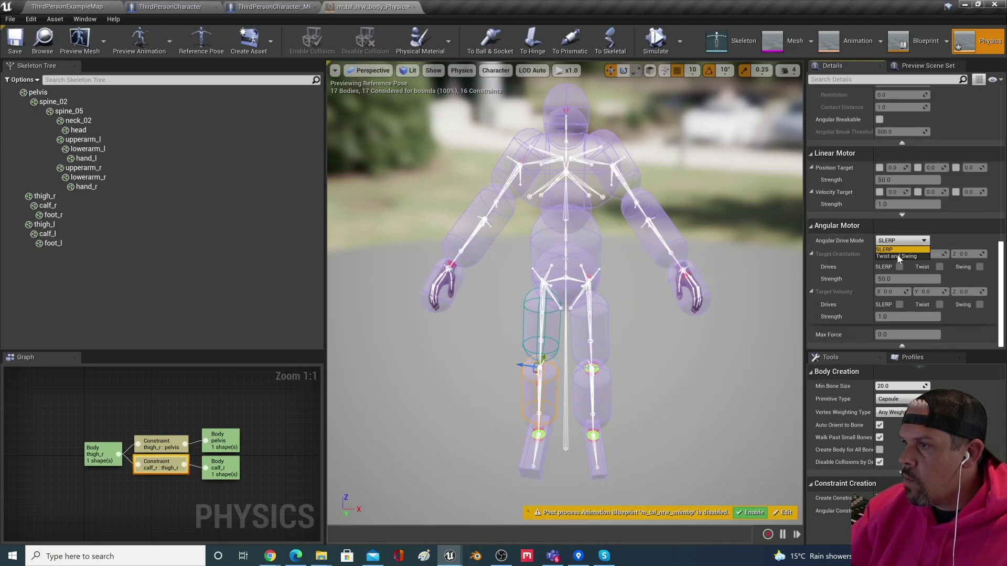
left_click(896, 254)
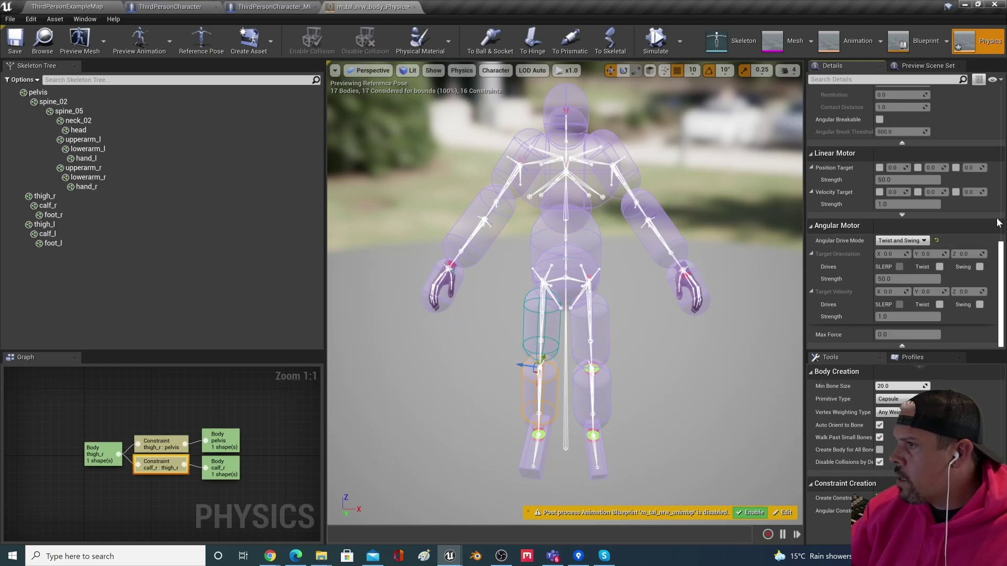
scroll(928, 181, "up", 6)
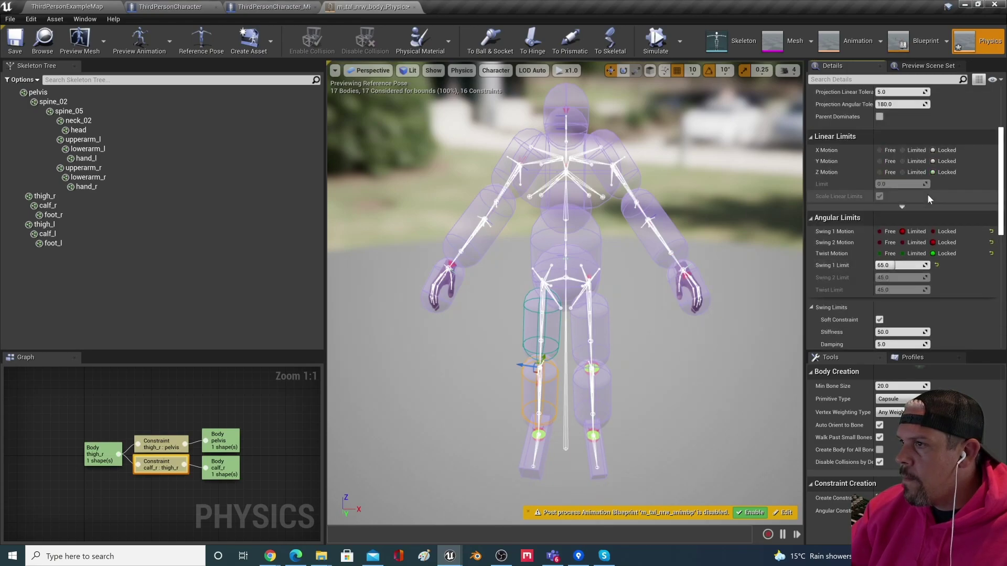
scroll(927, 194, "up", 3)
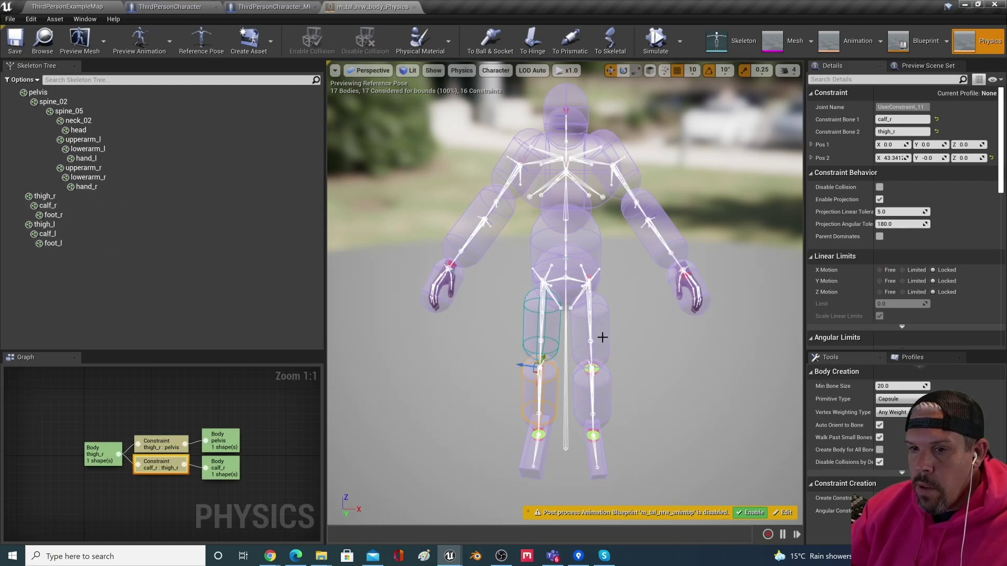
Step: Limit Swing 1 of the foot_r to calf_r constraint to 35 degrees, lock its Swing 2 and Twist motion, and save the physics asset
left_click(107, 445)
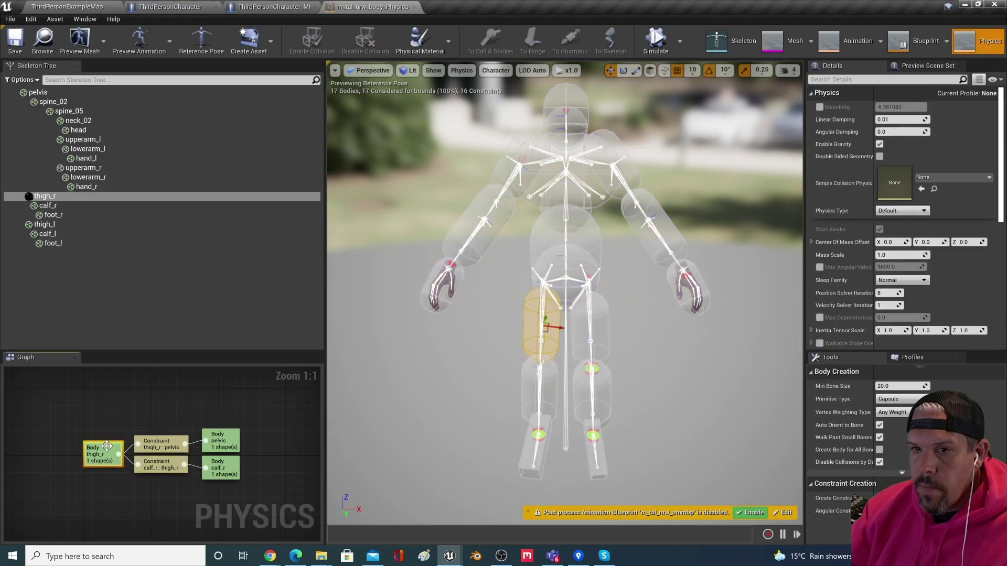
left_click(51, 207)
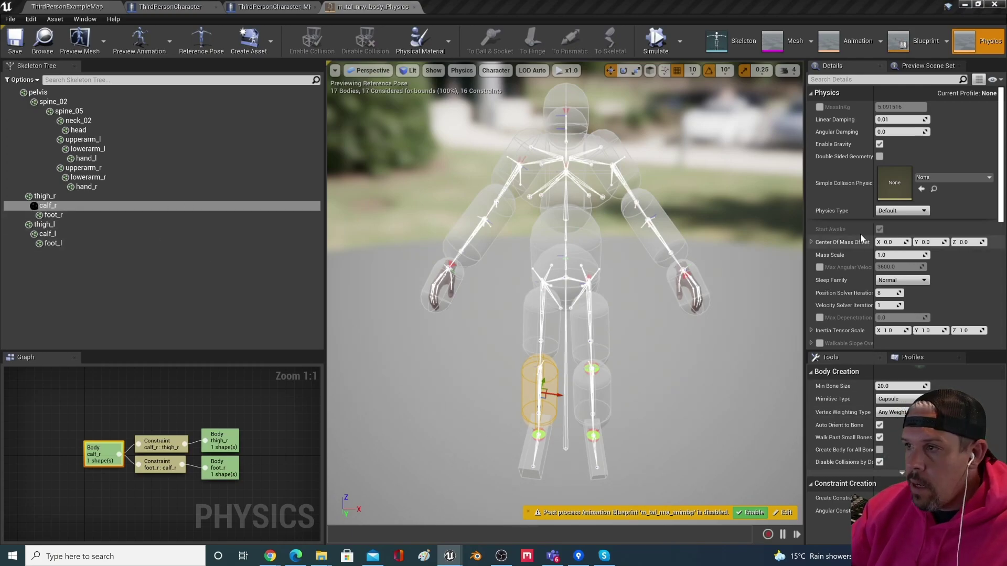
left_click(163, 466)
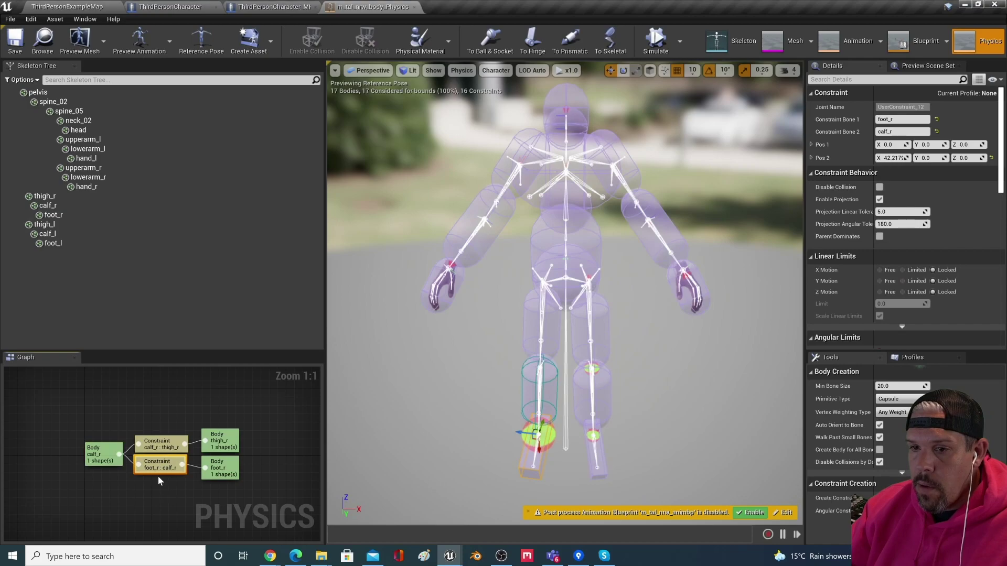
scroll(967, 256, "down", 5)
left_click(915, 219)
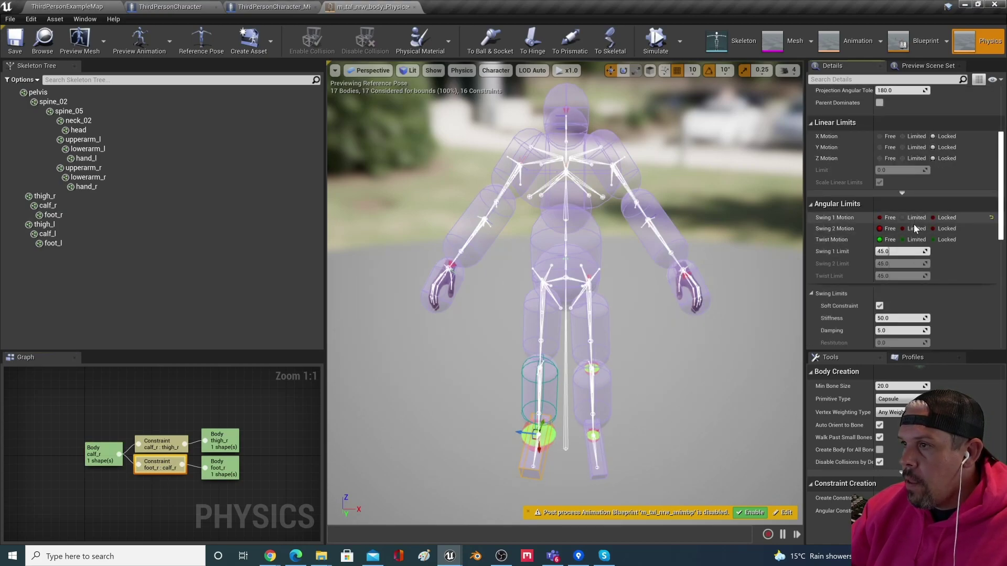
left_click(915, 228)
left_click(934, 240)
left_click(889, 252)
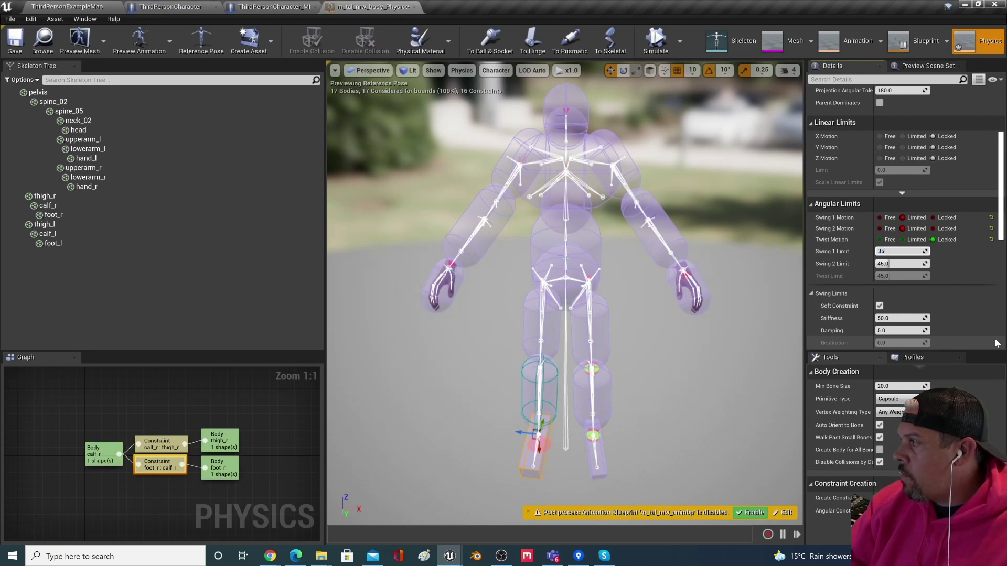
key("Return")
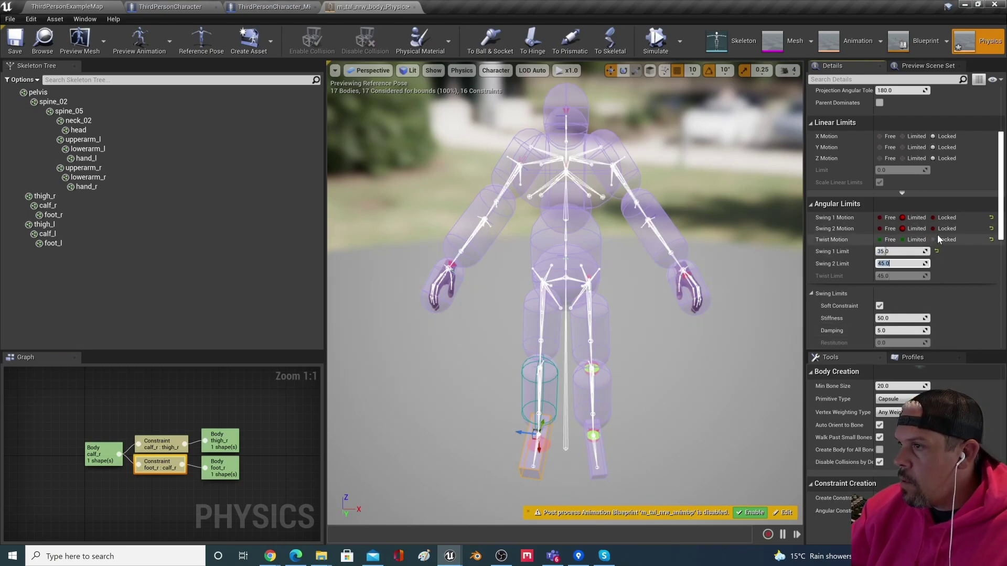
left_click(933, 229)
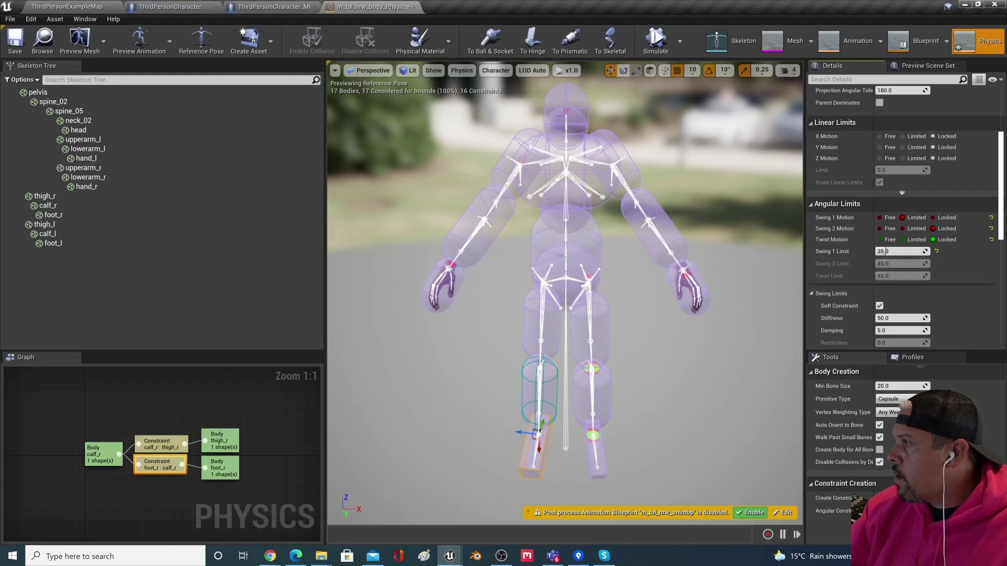
left_click(14, 39)
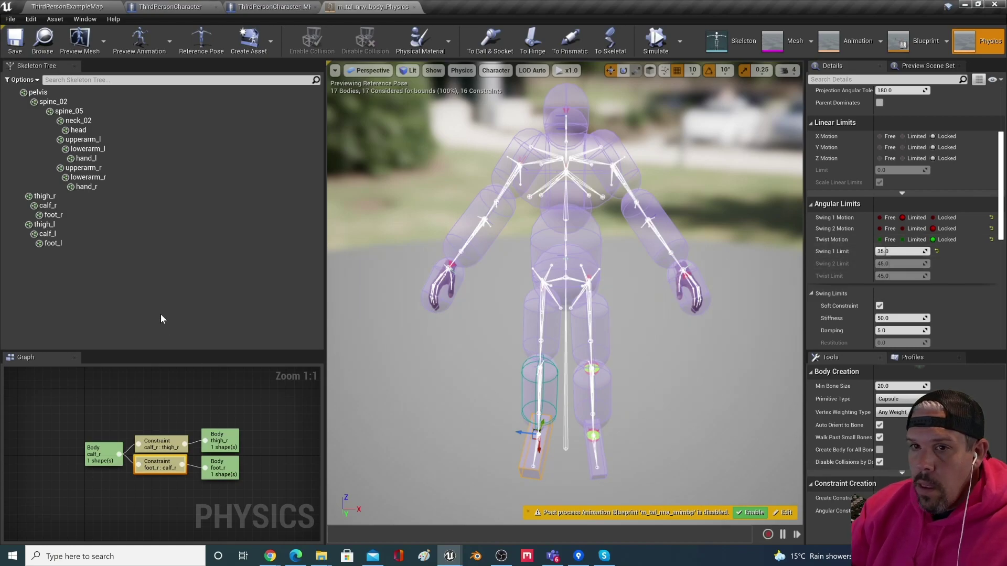
Step: Limit Swing 1 of the calf_l to thigh_l constraint to 65 degrees and lock its Swing 2 and Twist motion
left_click(79, 215)
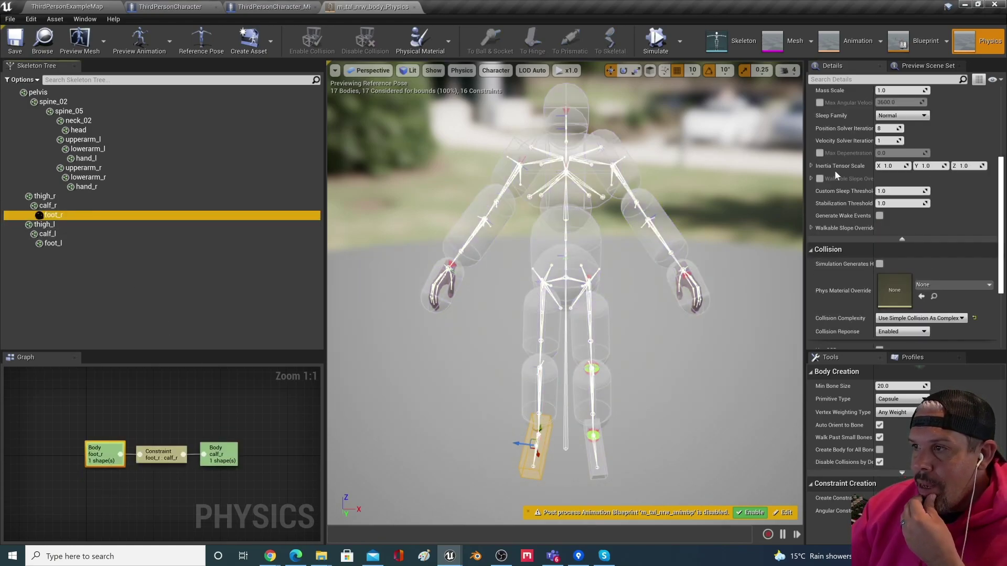
left_click(148, 452)
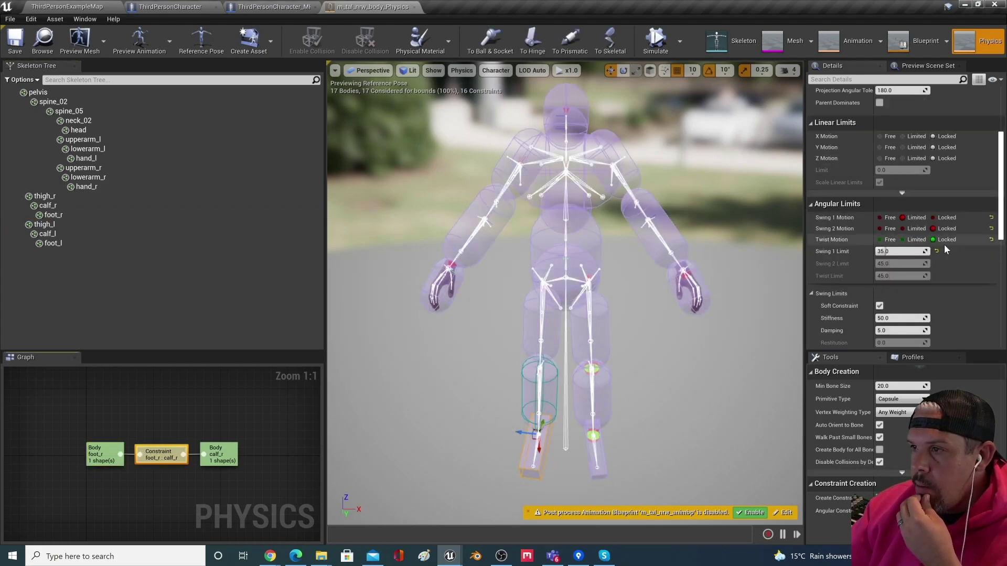
left_click(73, 224)
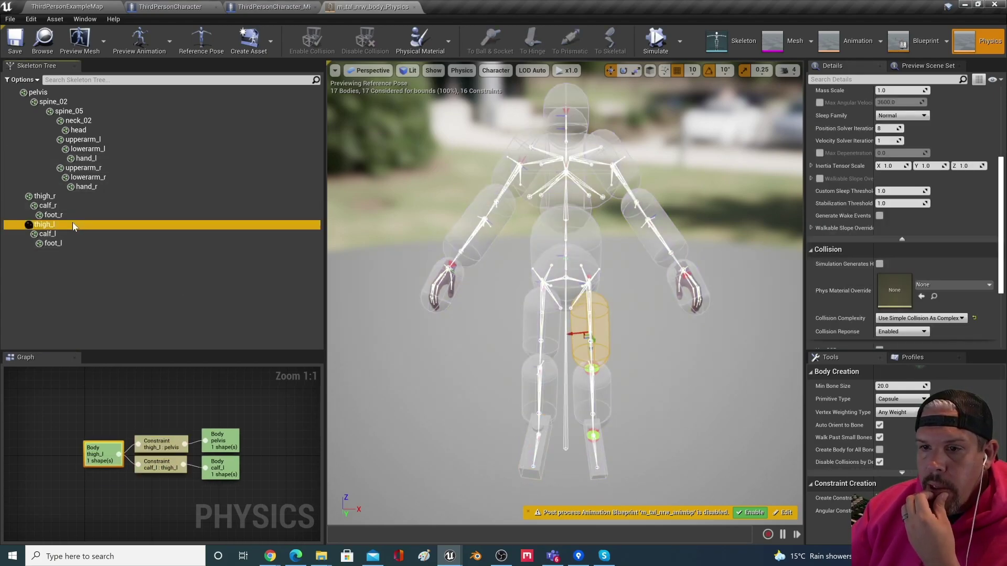
left_click(157, 445)
left_click(158, 465)
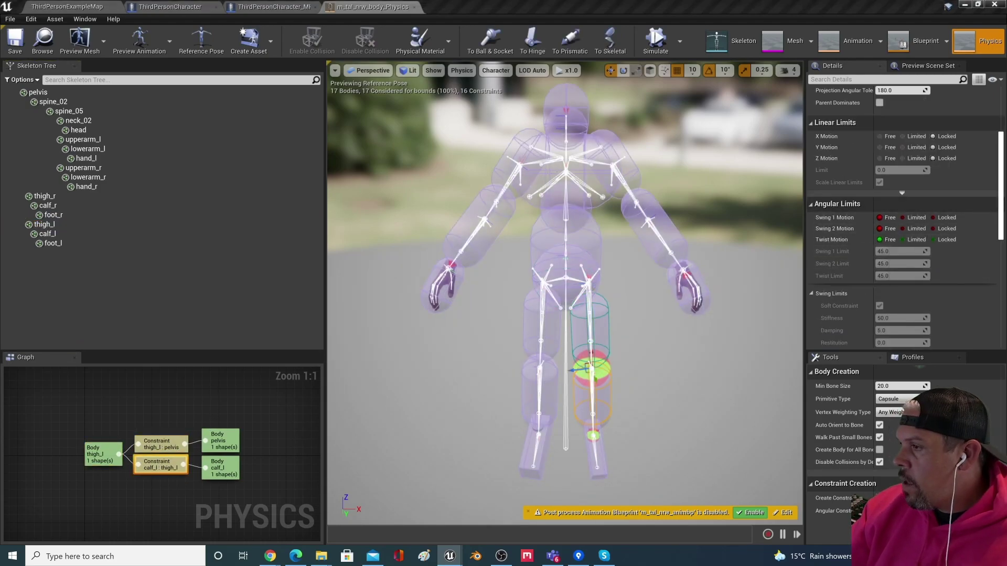
left_click(902, 217)
left_click(932, 229)
left_click(933, 239)
left_click(898, 252)
type("65")
key("Return")
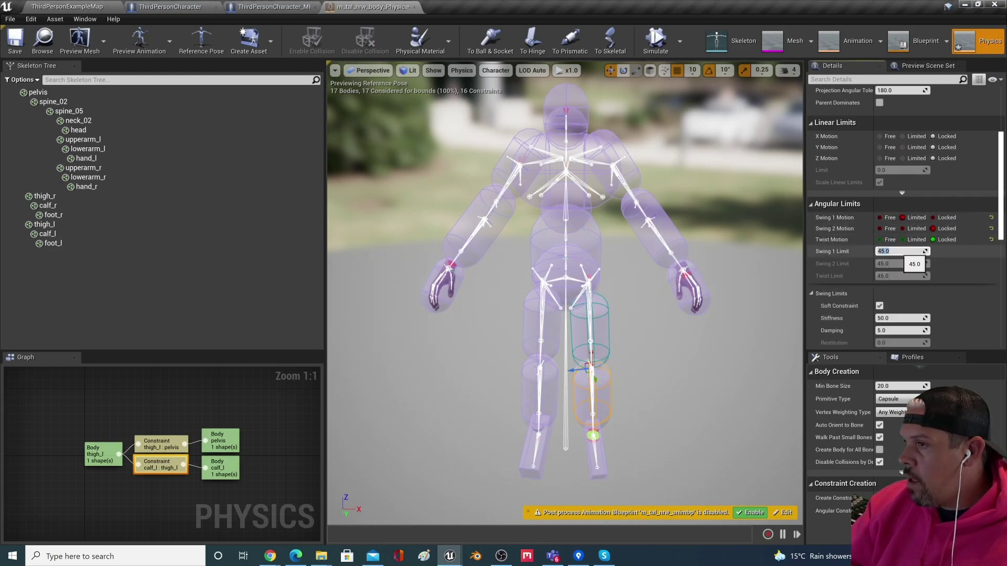
Step: Limit Swing 1 of the foot_l to calf_l constraint to 35 degrees and lock its Swing 2 and Twist motion
left_click(44, 225)
left_click(48, 234)
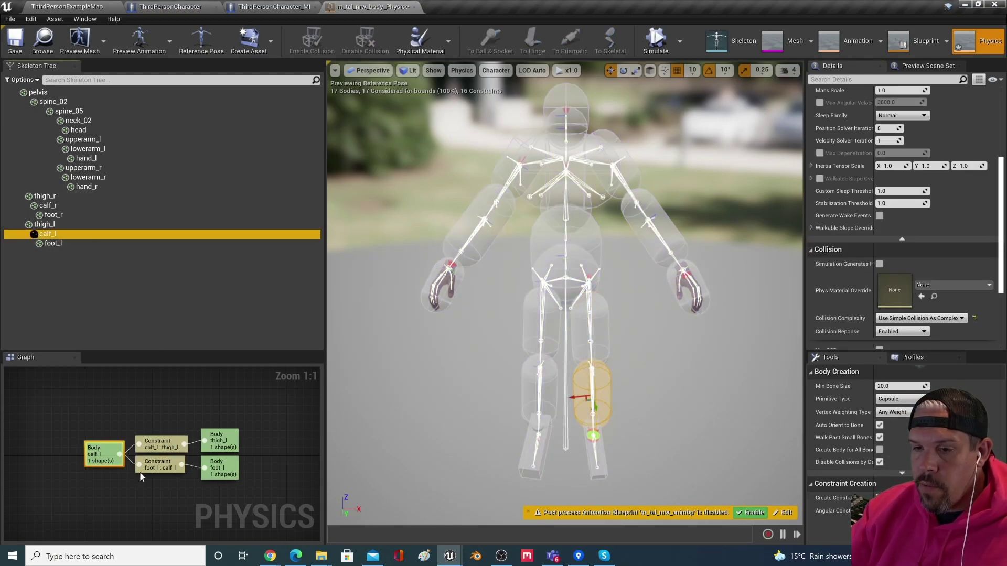
left_click(158, 464)
left_click(902, 217)
left_click(933, 228)
left_click(946, 241)
left_click(898, 252)
type("35")
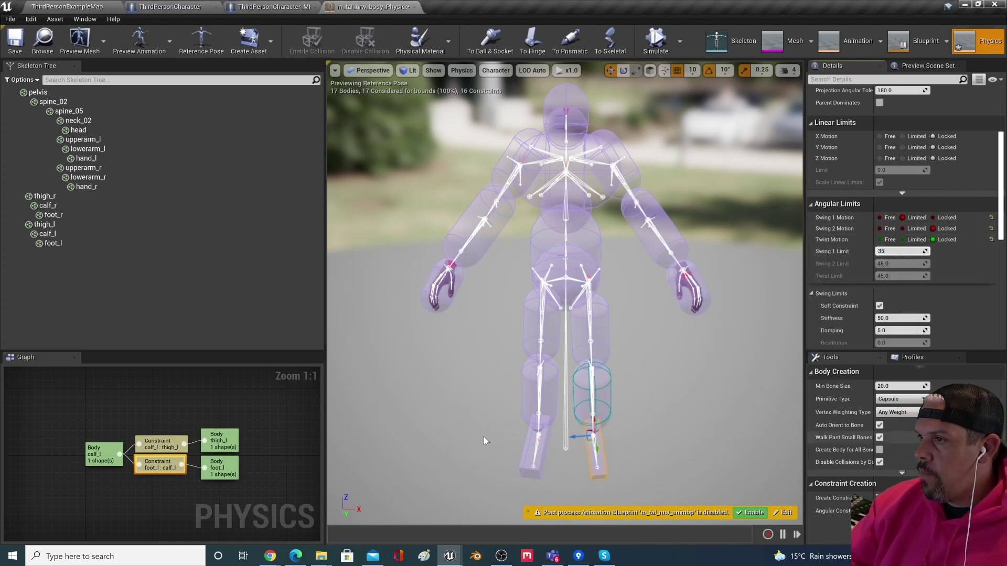
left_click(685, 379)
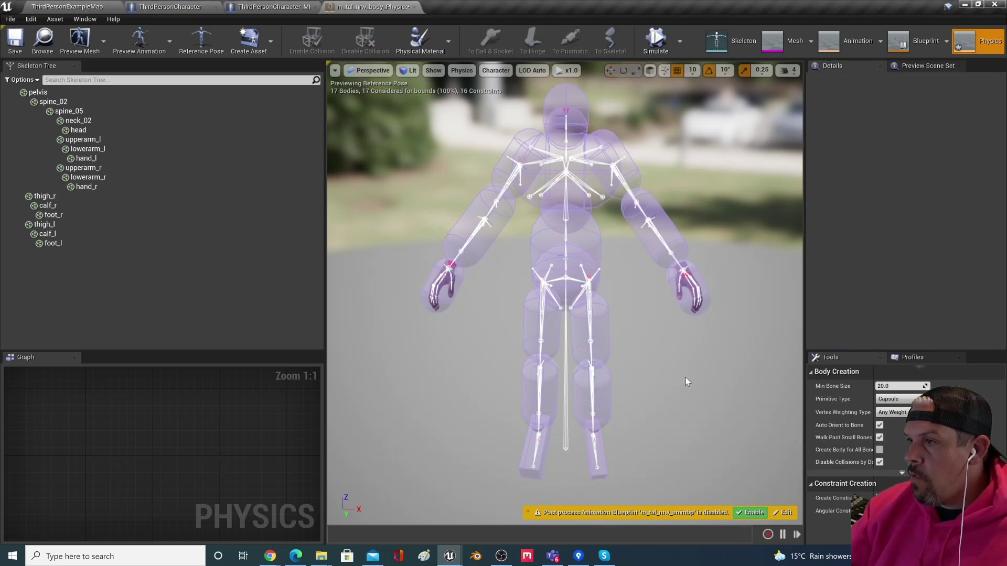
Step: Check the angular limits of the foot_l to calf_l constraint and save the physics asset
left_click(52, 243)
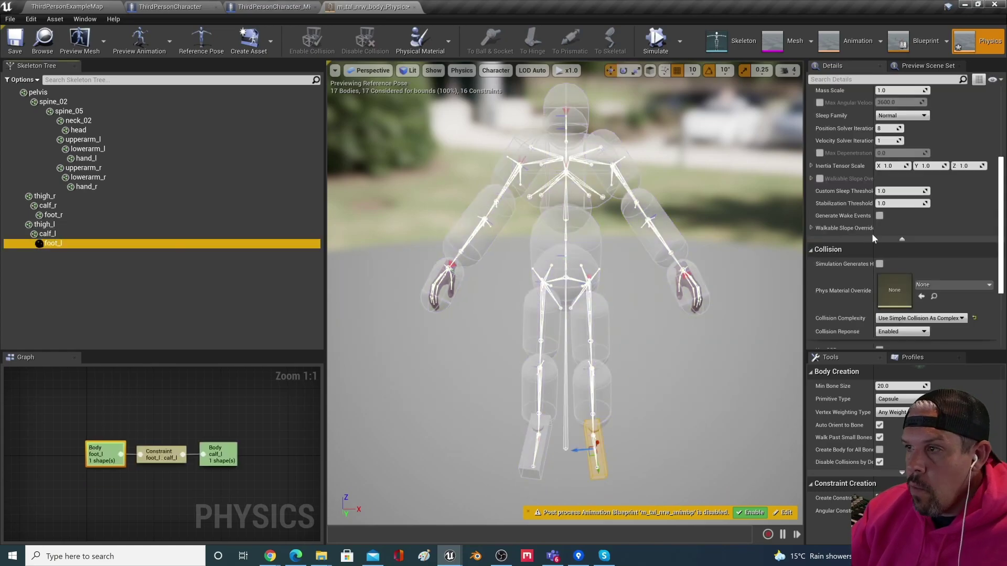
left_click(171, 464)
scroll(902, 243, "down", 2)
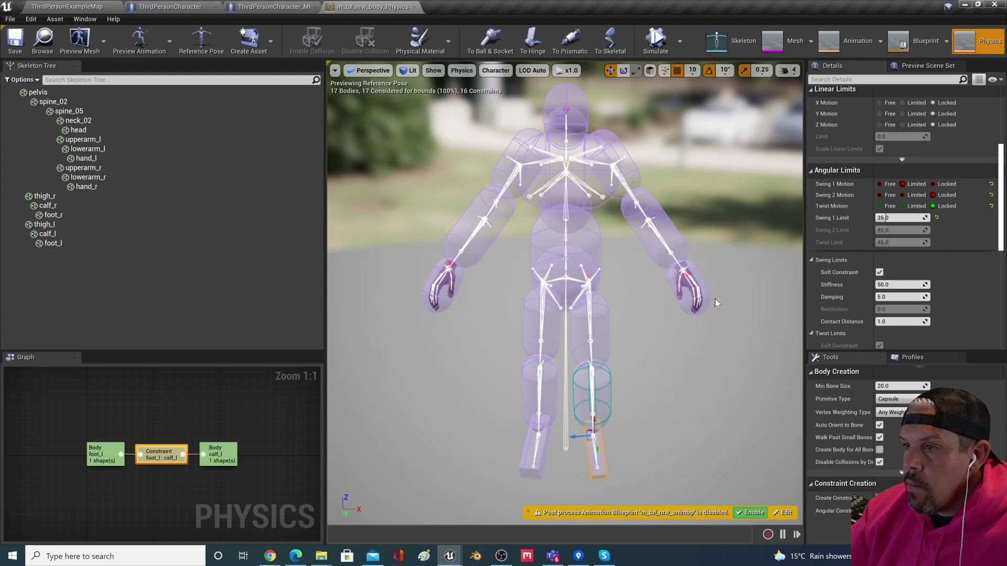
left_click_drag(709, 245, 709, 281)
right_click_drag(709, 245, 708, 215)
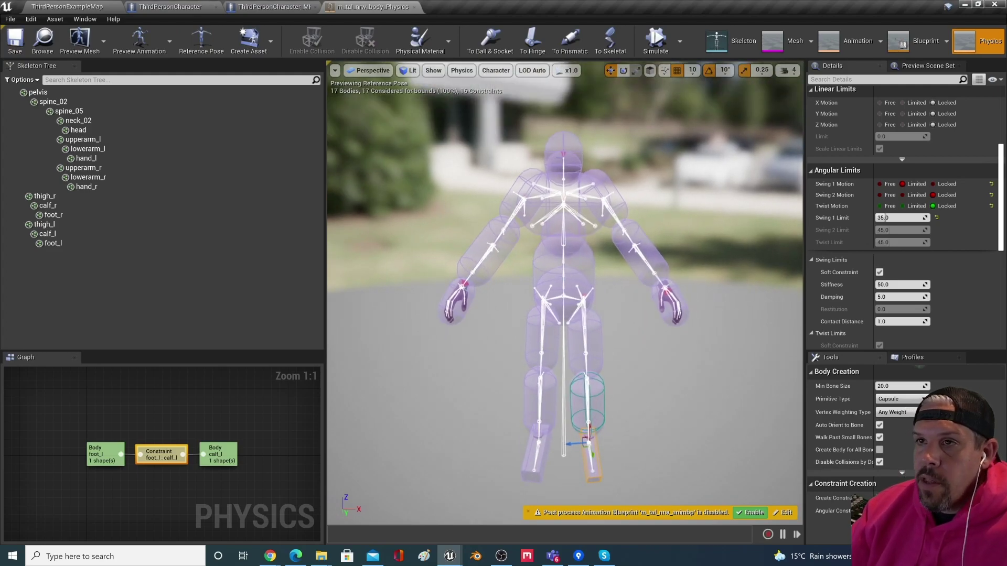
left_click_drag(700, 325, 697, 316)
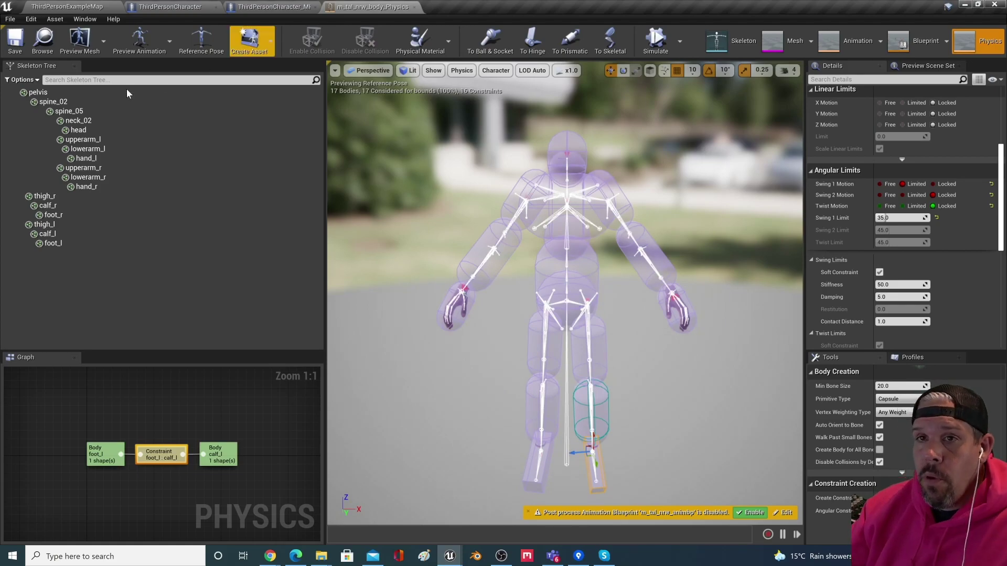
Step: Play-test ThirdPersonExampleMap by running and jumping the character and triggering its ragdoll in mid-air, ending the play session
left_click(60, 7)
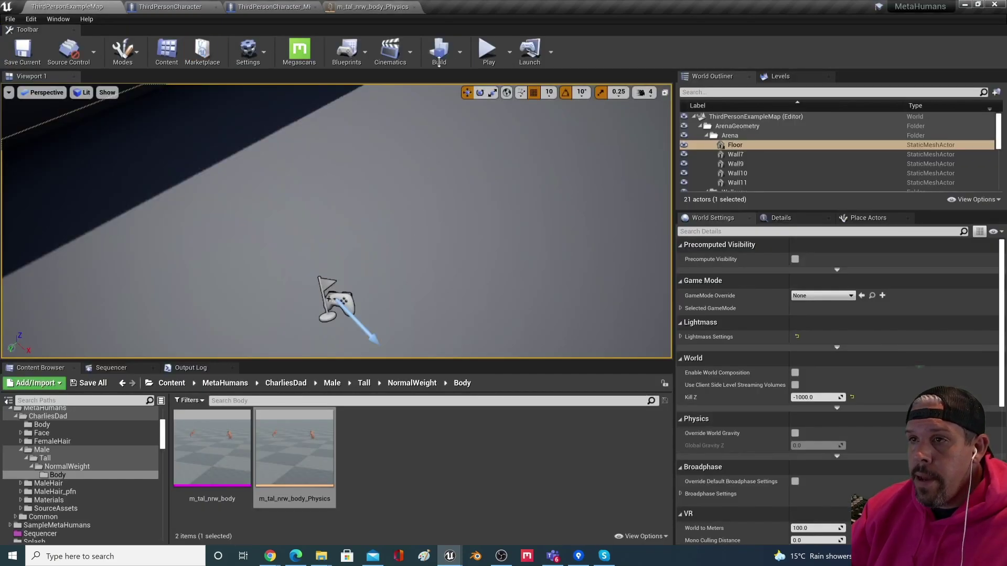
left_click(487, 50)
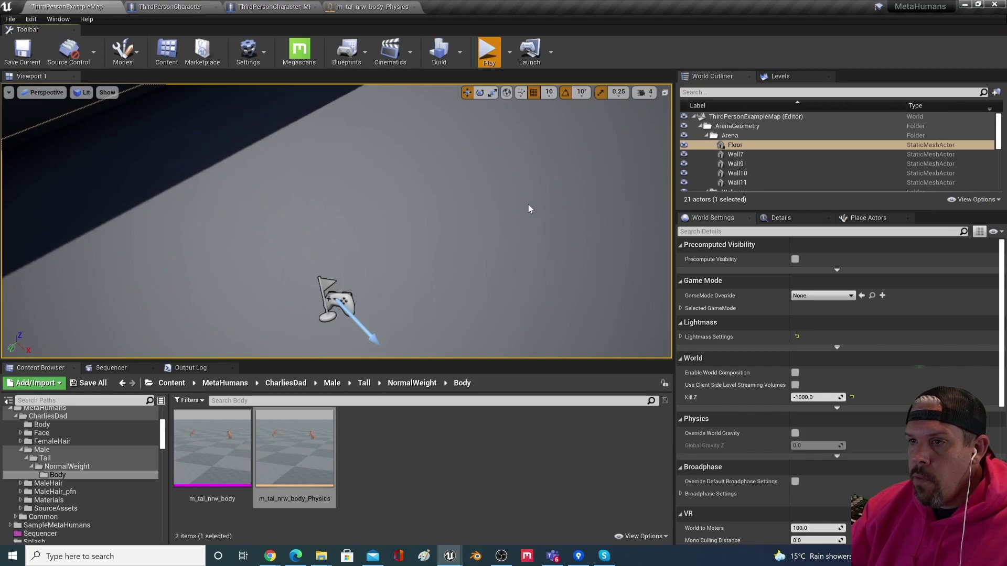
left_click(522, 207)
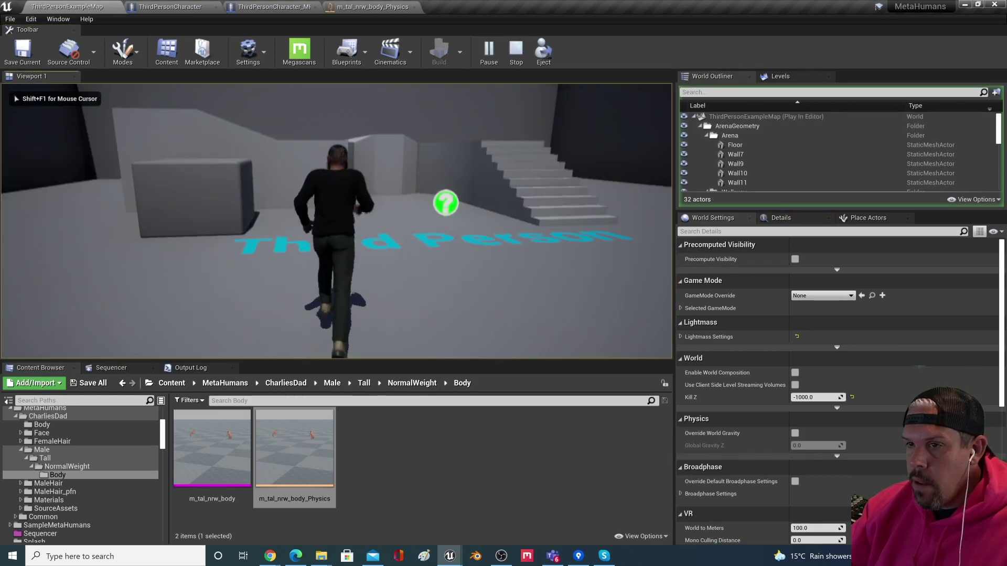
key("w")
key("w")
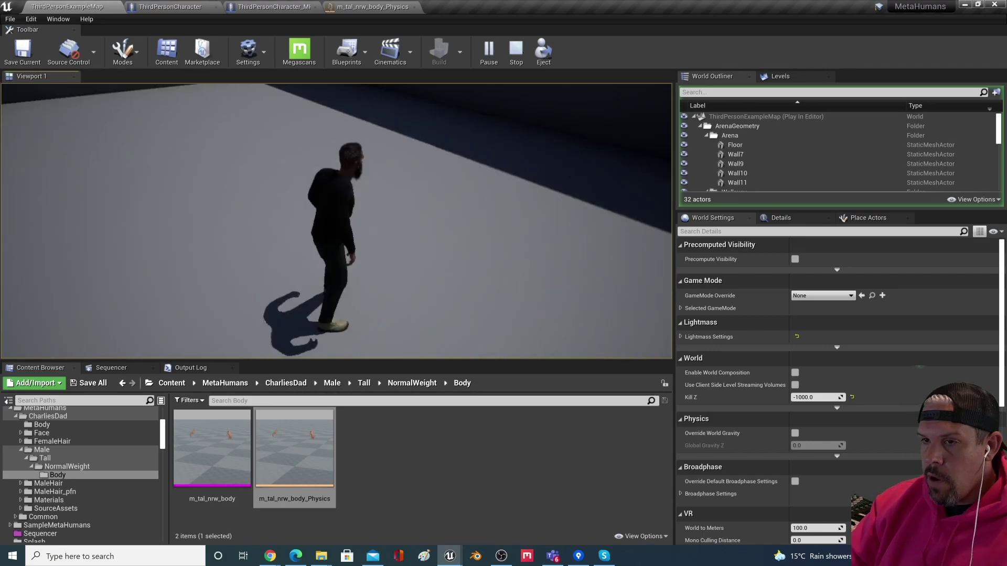
key("space")
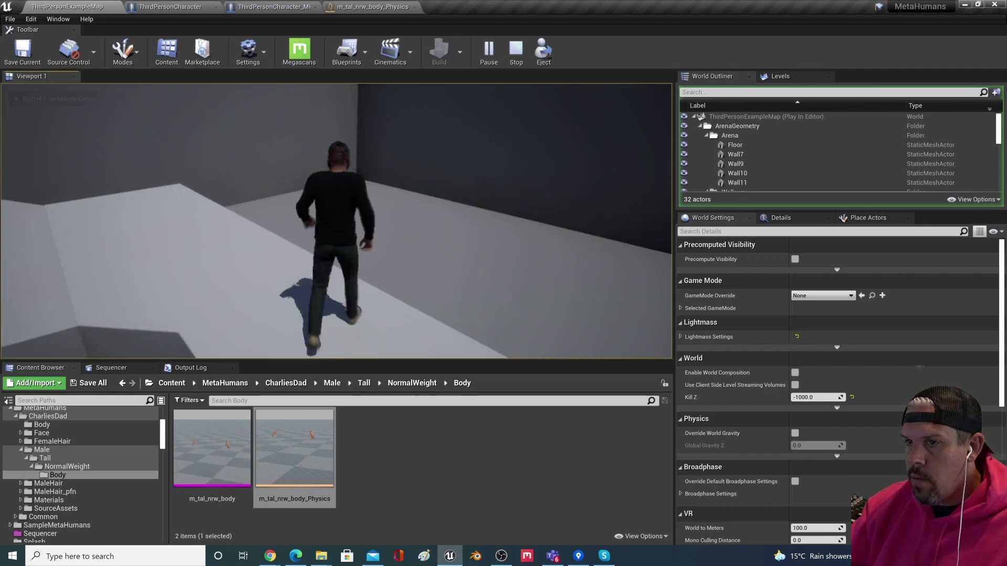
key("w")
key("space")
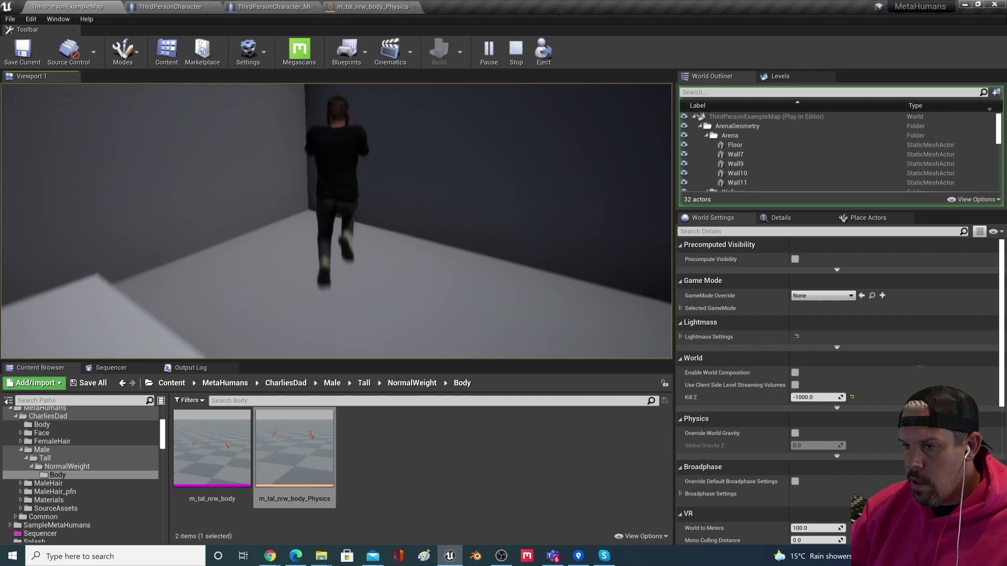
key("r")
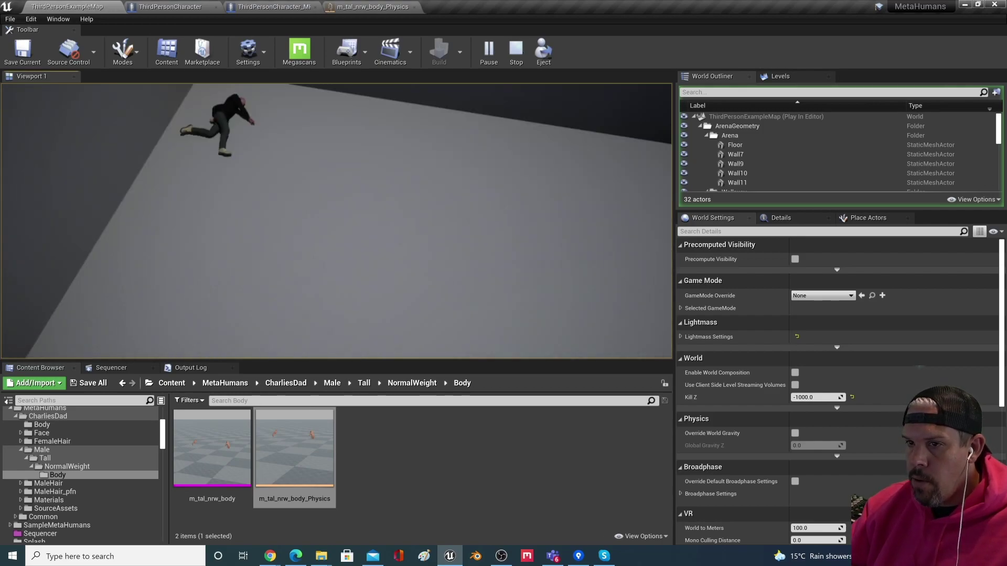
key("Escape")
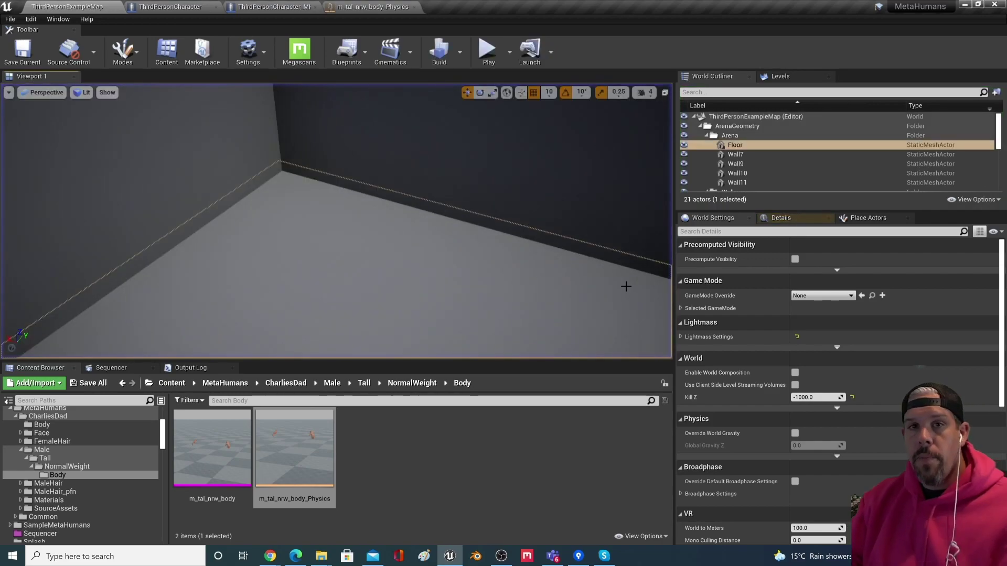